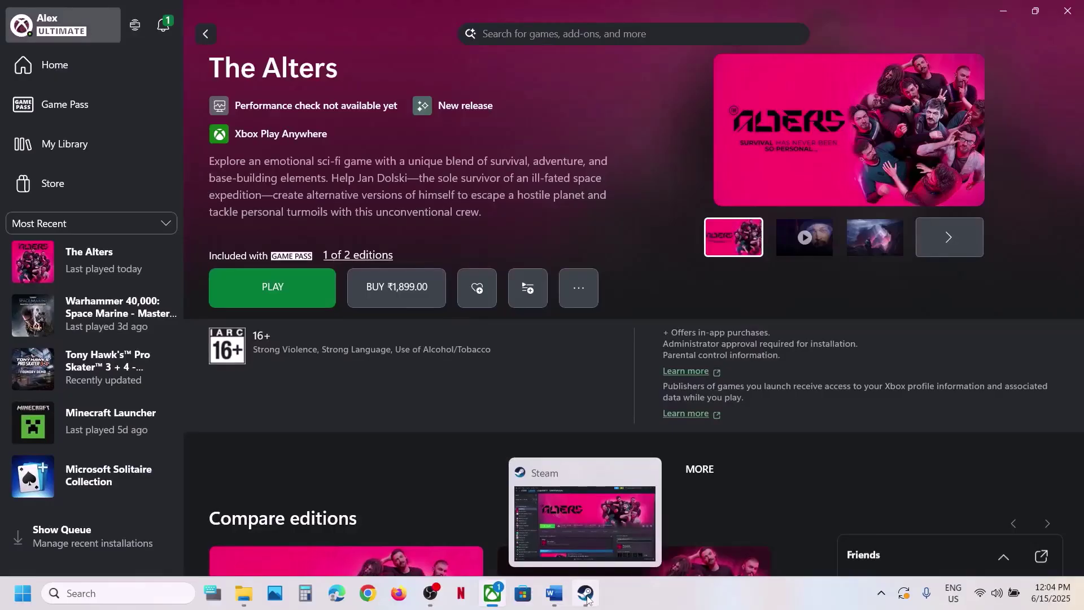
Switch to Steam and look at its exit option and the Windows restart option without choosing either
left_click(586, 594)
left_click(34, 12)
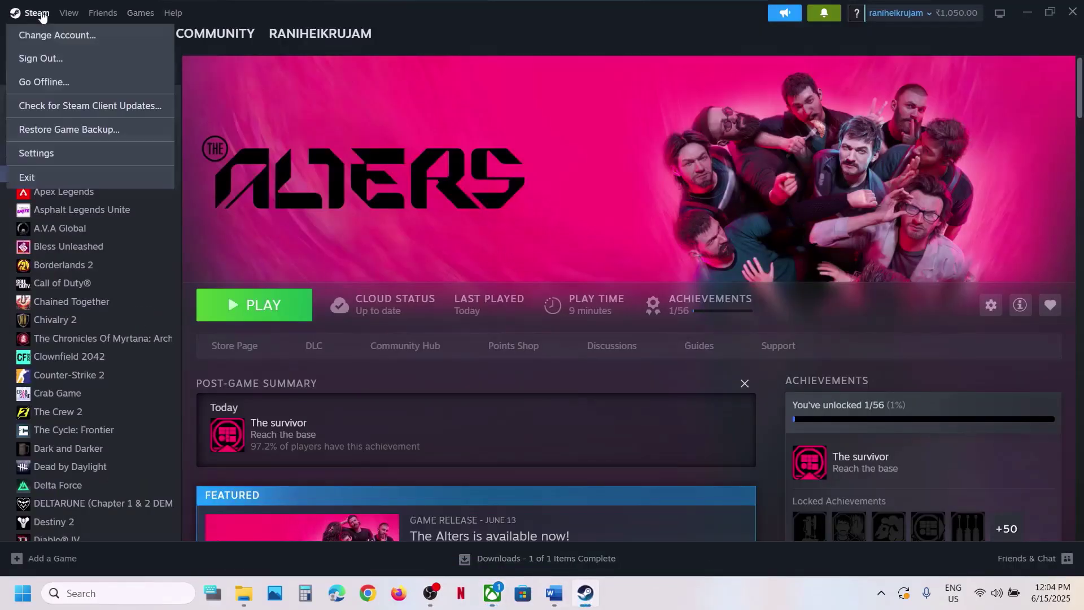
left_click(455, 176)
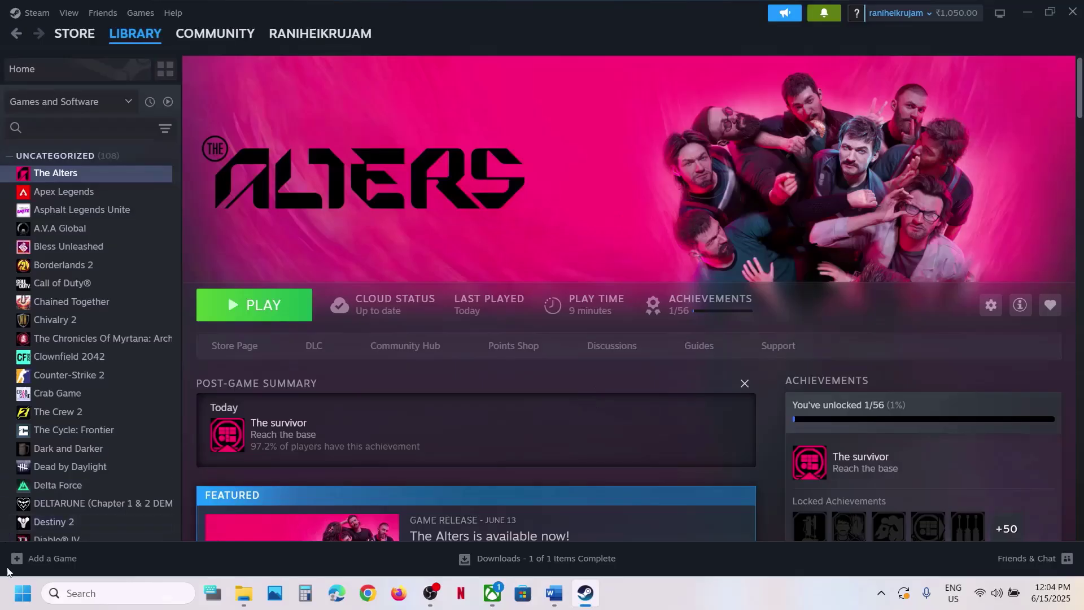
left_click(22, 593)
left_click(412, 546)
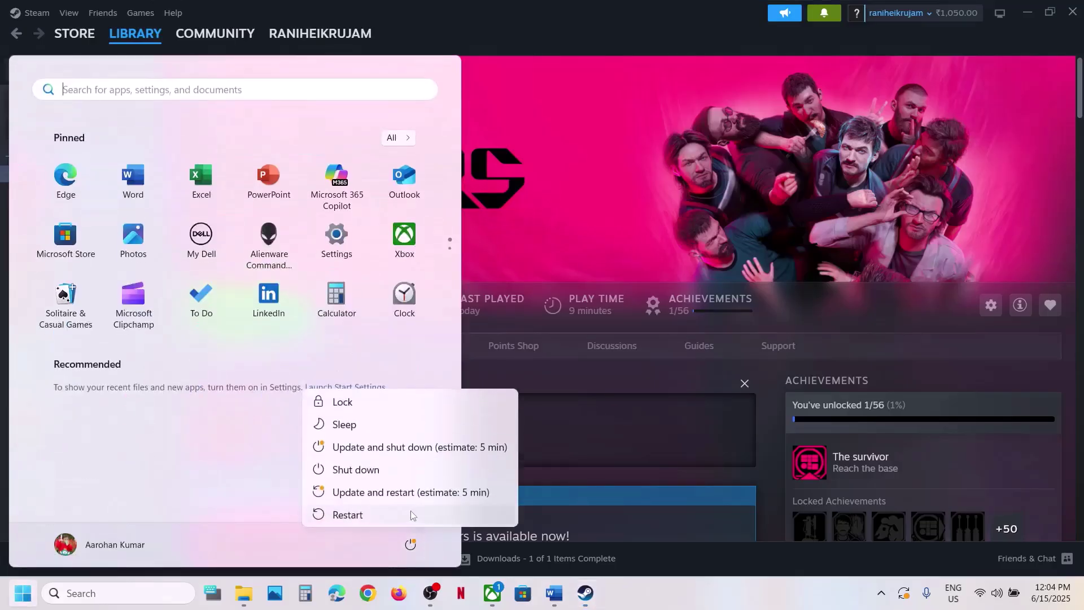
left_click(699, 225)
left_click(648, 236)
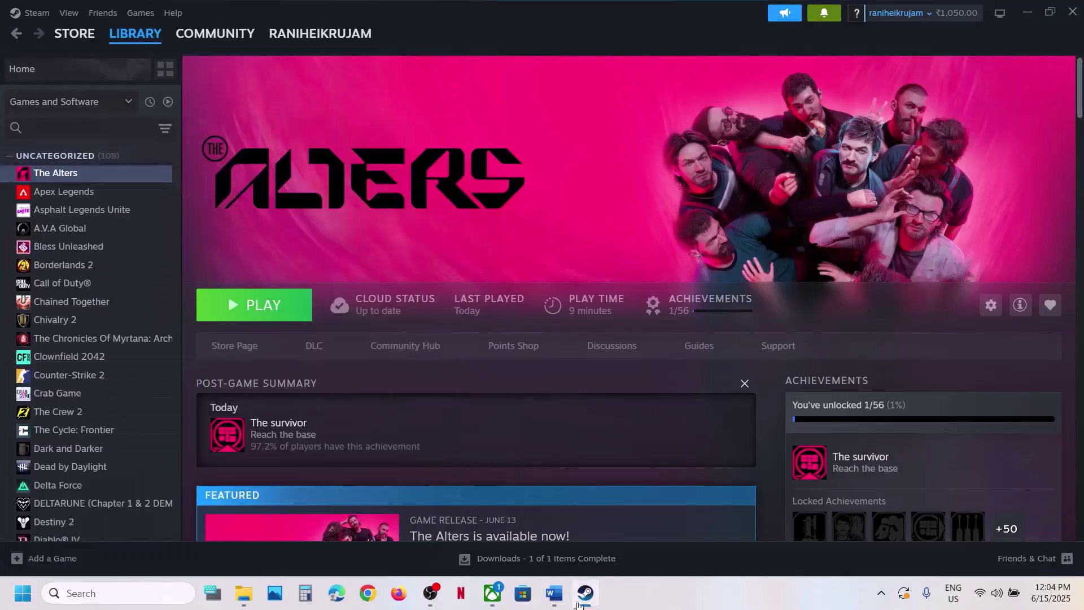
Review Step 2 in the Word notes about renaming or deleting the sl.pcl.dll file, then return to Steam
left_click(562, 603)
scroll(415, 319, "down", 5)
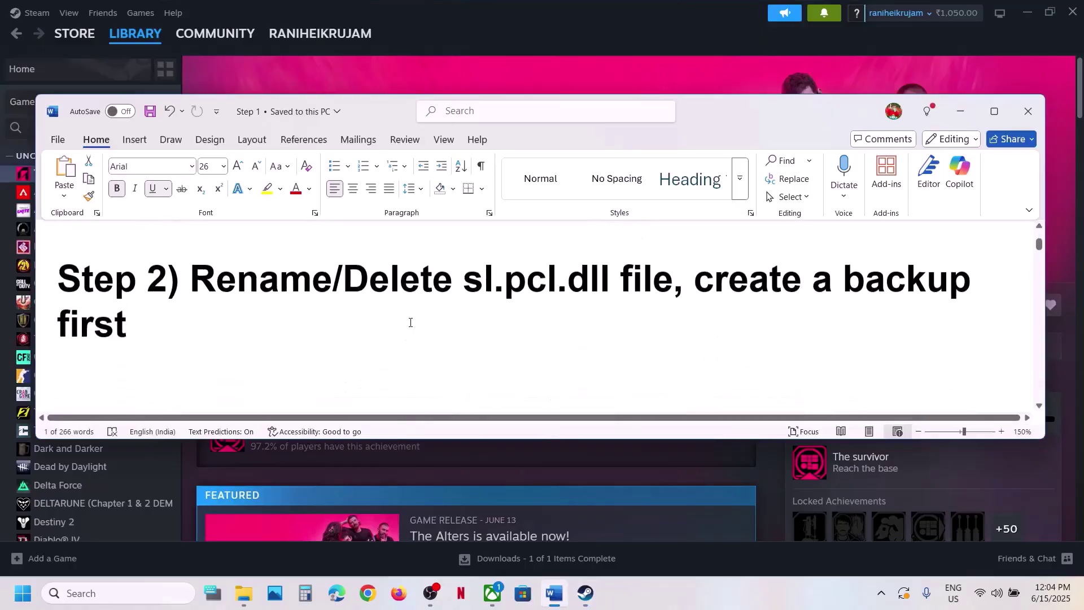
left_click_drag(465, 308, 611, 308)
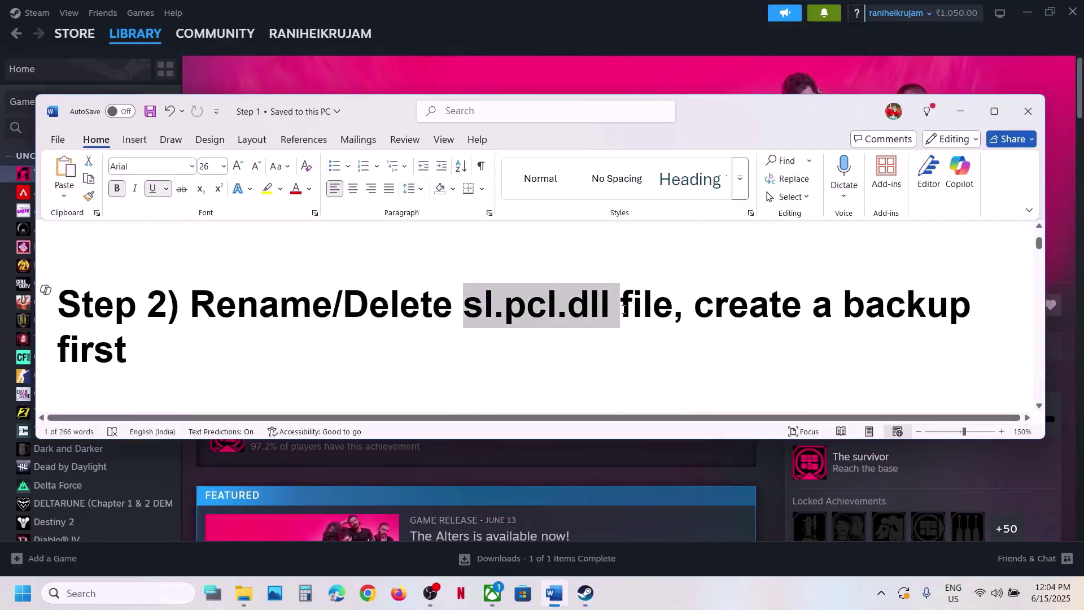
left_click(602, 64)
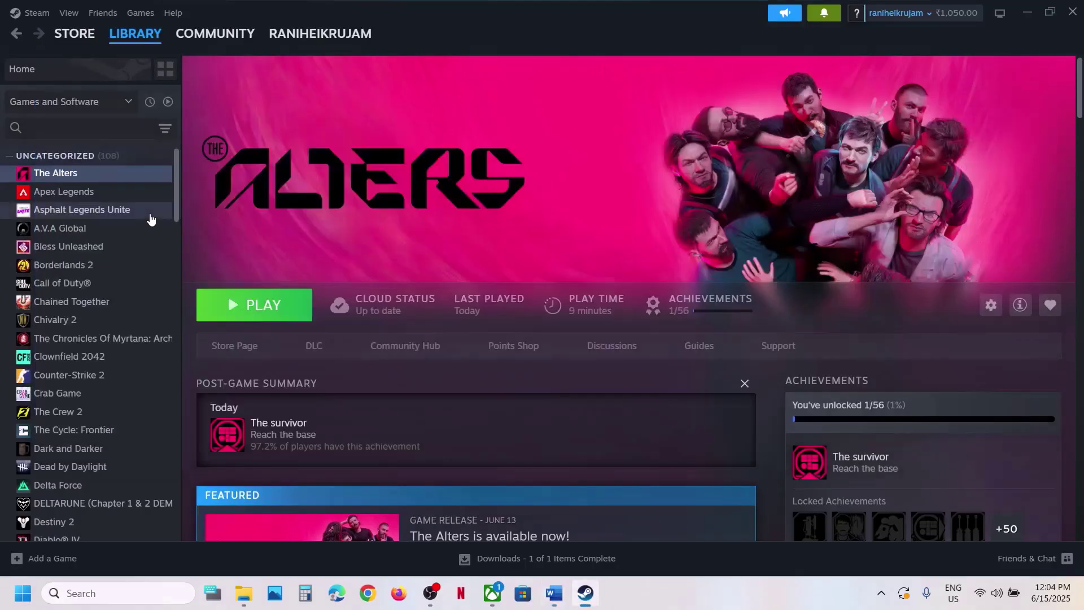
Browse the local files of The Alters from the Steam library
right_click(75, 174)
mouse_move(121, 258)
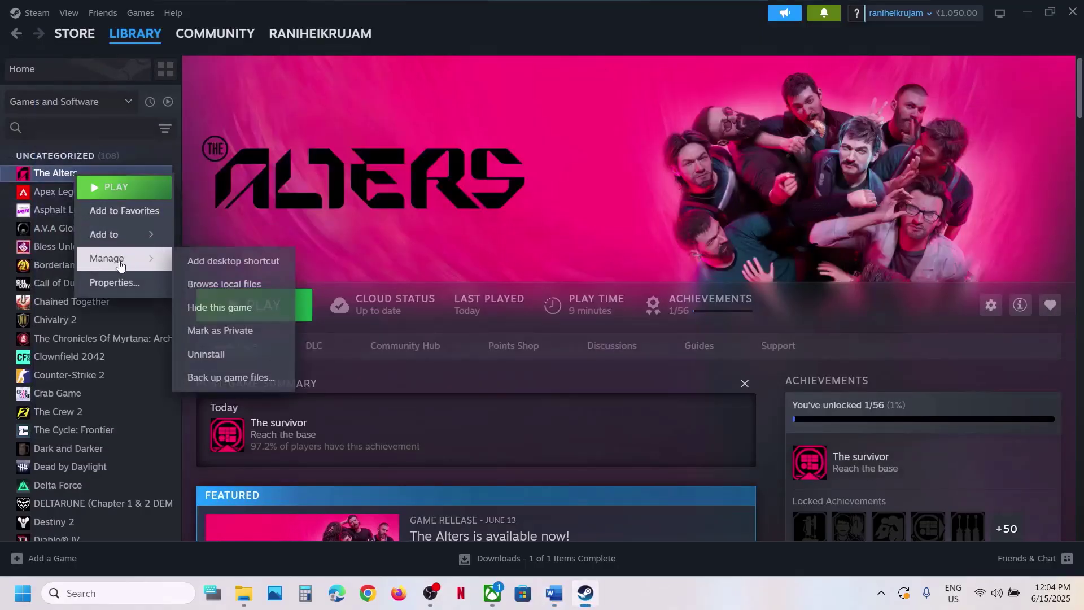
left_click(248, 284)
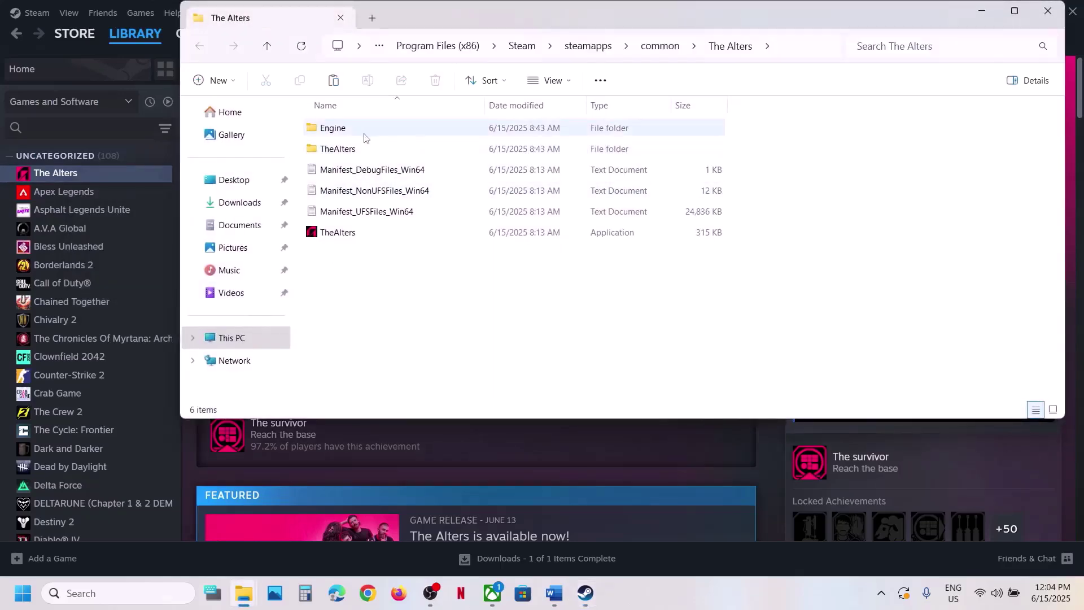
Go to the game's Engine > Plugins > Streamline > Binaries > ThirdParty > Win64 folder
double_click(354, 130)
double_click(342, 169)
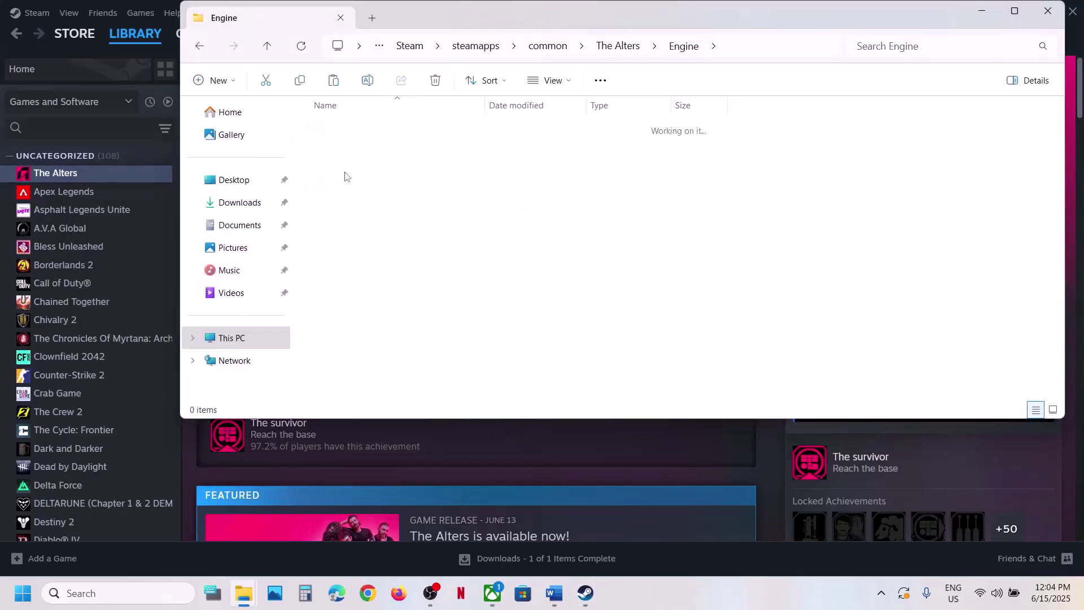
double_click(340, 169)
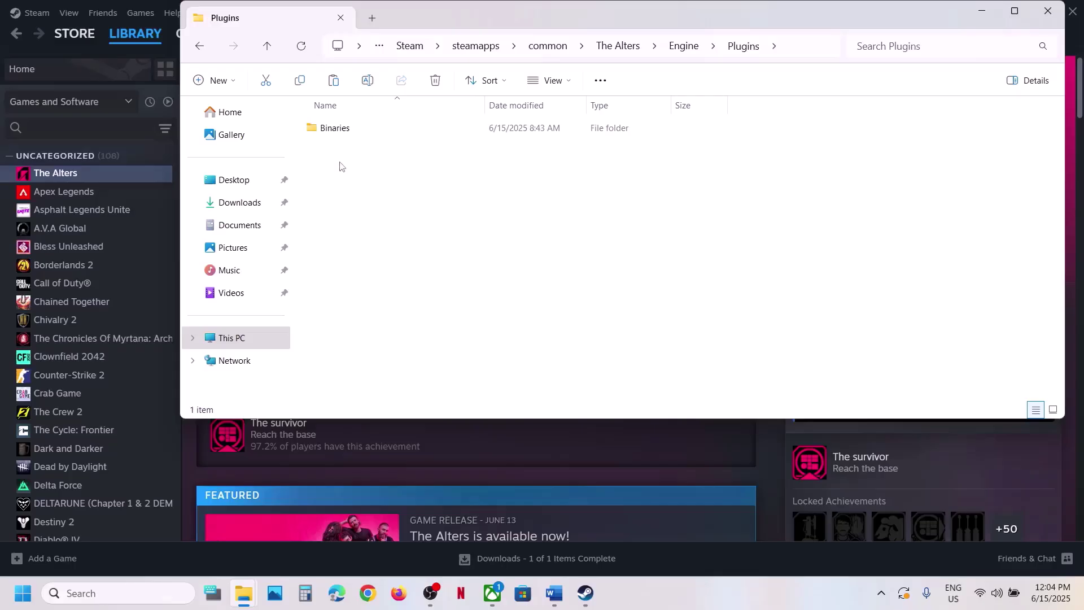
left_click(338, 131)
double_click(338, 130)
double_click(337, 130)
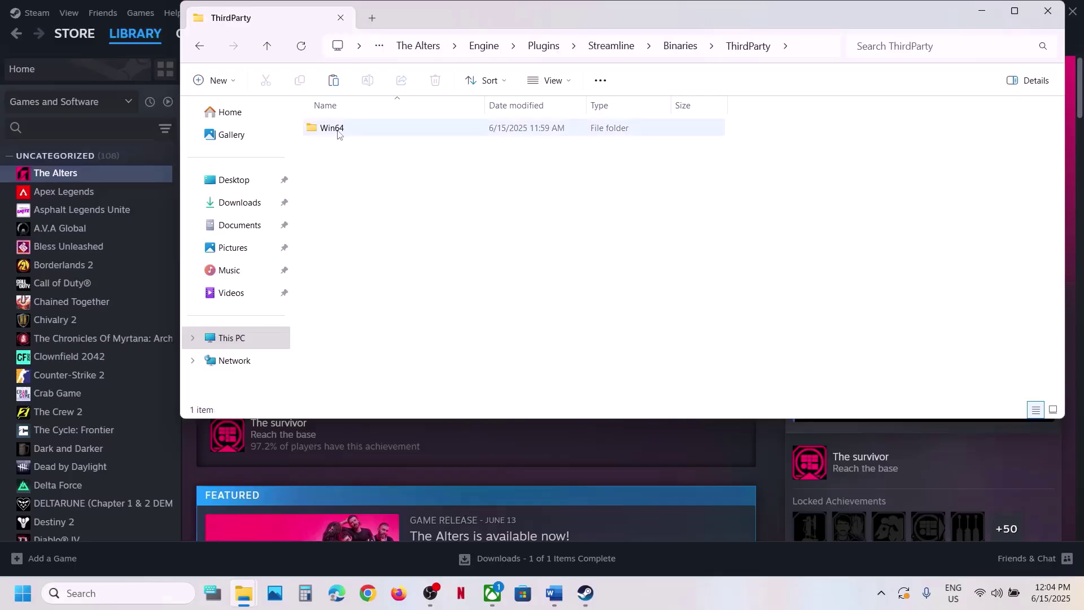
double_click(338, 130)
Rename the sl.pcl.dll.old file in the Win64 folder to sl.pcl.dll
right_click(347, 253)
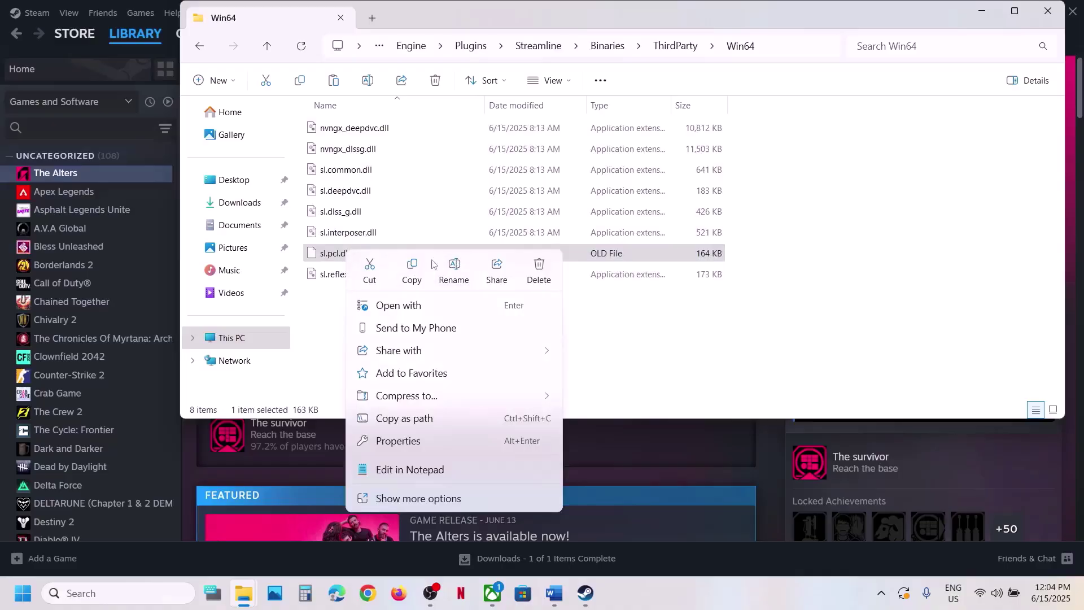
left_click(449, 270)
left_click(406, 274)
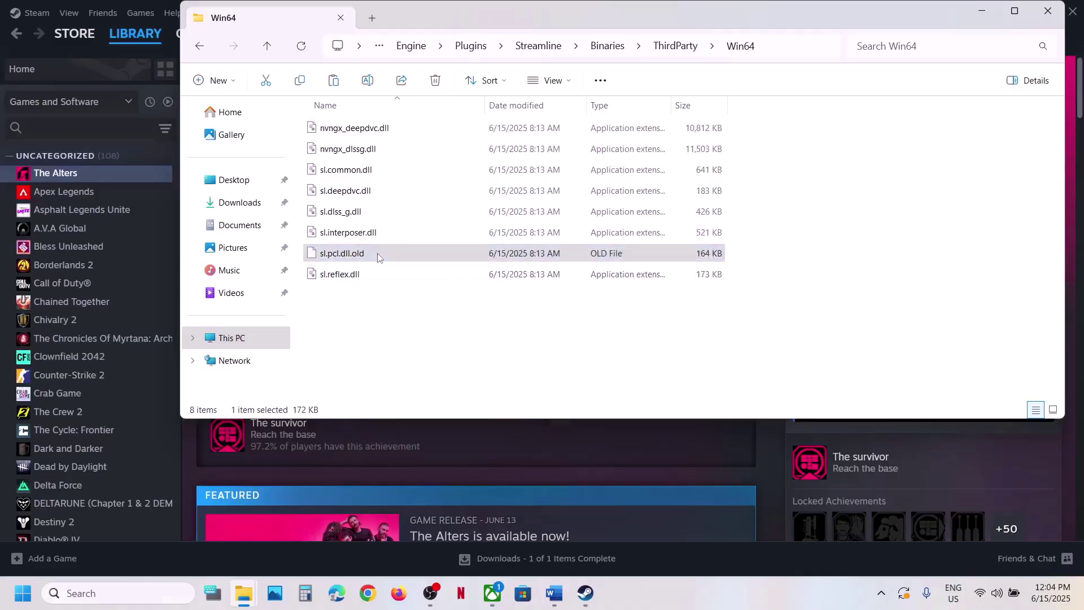
right_click(378, 257)
left_click(479, 277)
left_click(373, 253)
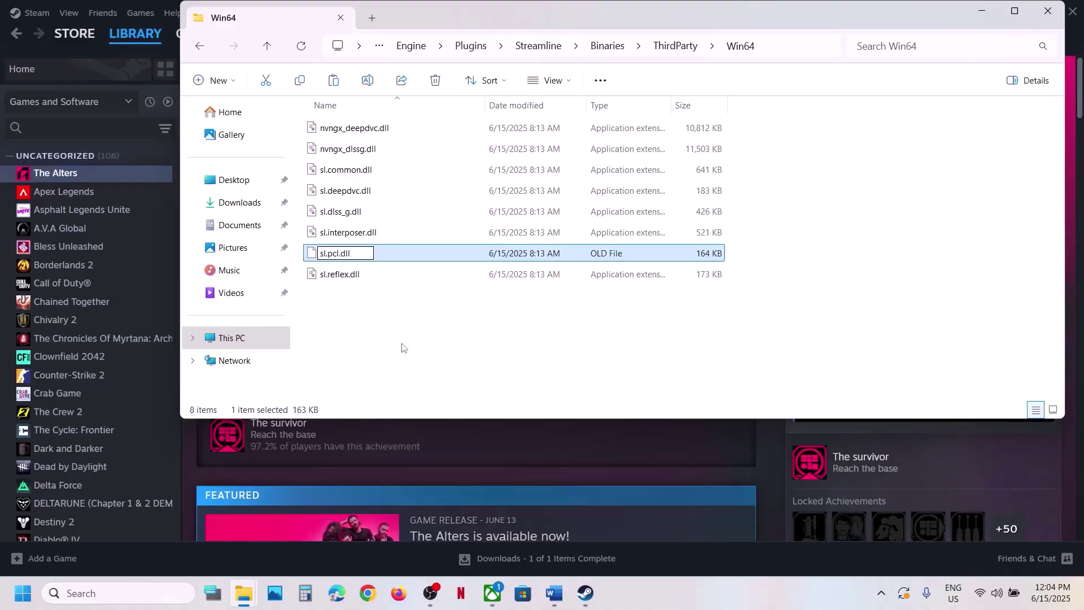
key("Return")
left_click(596, 303)
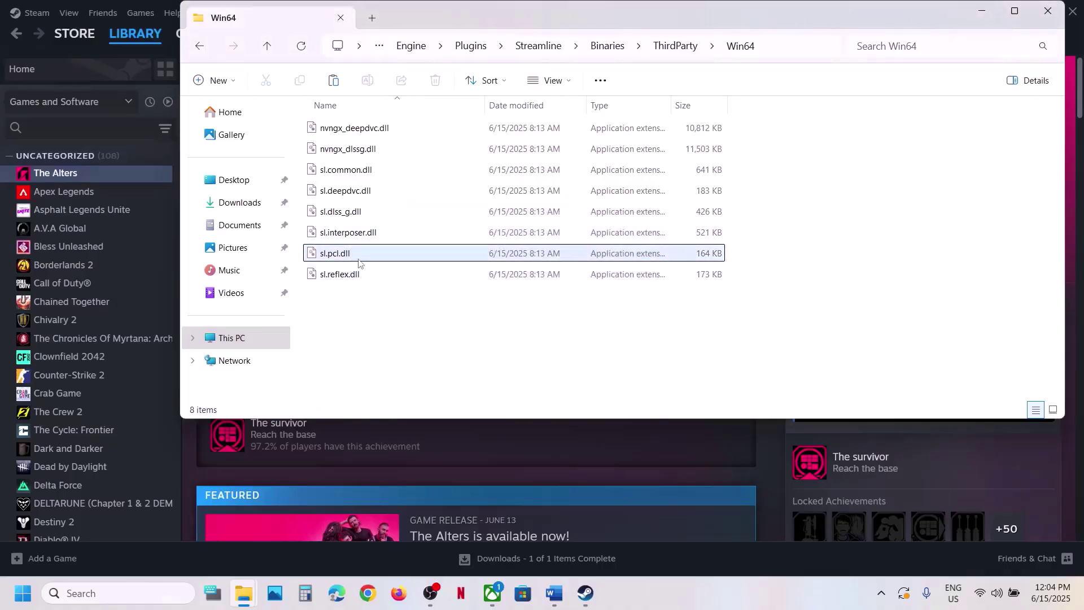
Back up sl.pcl.dll by copying it to the desktop and place the copy in an empty area near the middle
right_click(360, 264)
left_click(350, 259)
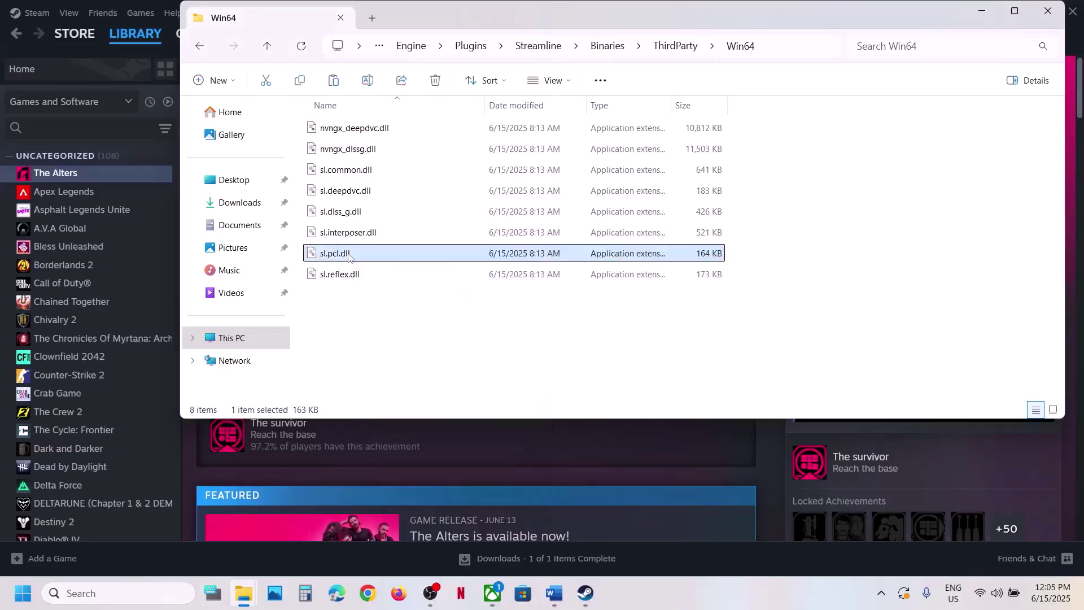
right_click(350, 259)
left_click(422, 277)
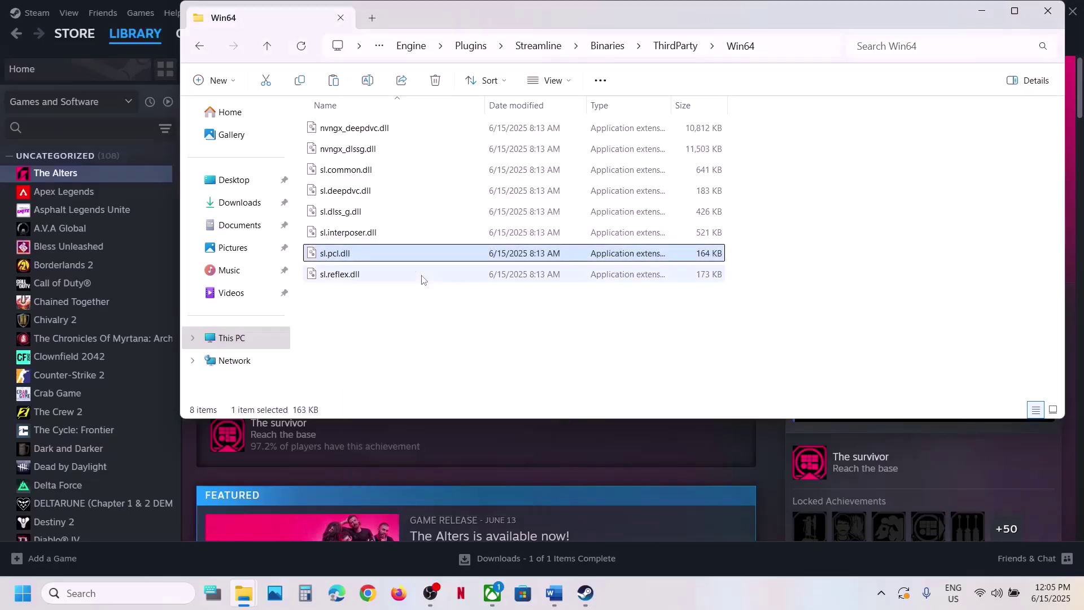
key("super+d")
key("ctrl+v")
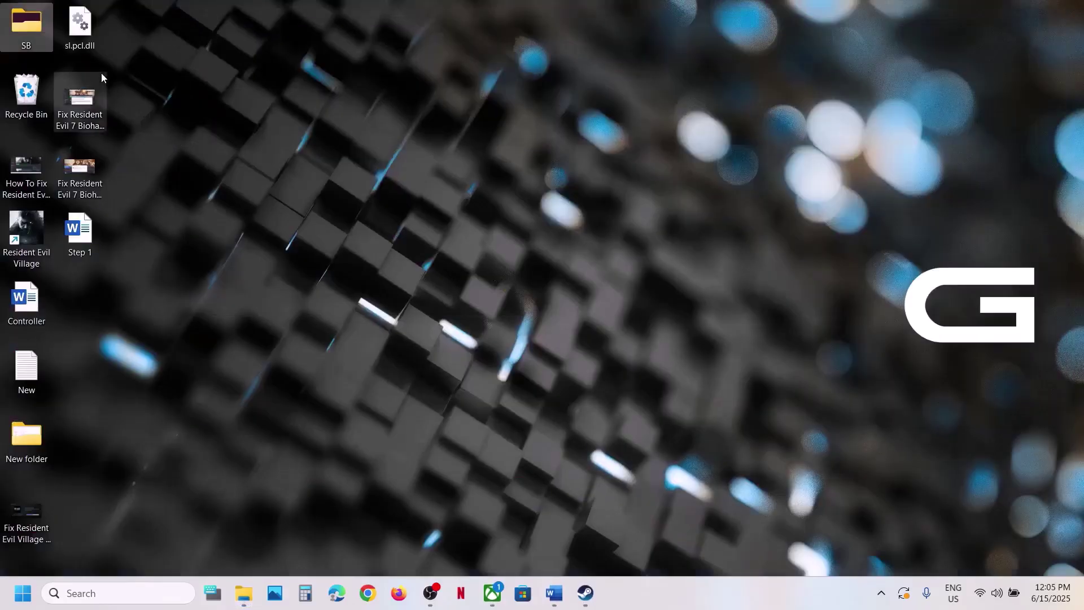
left_click_drag(80, 24, 507, 229)
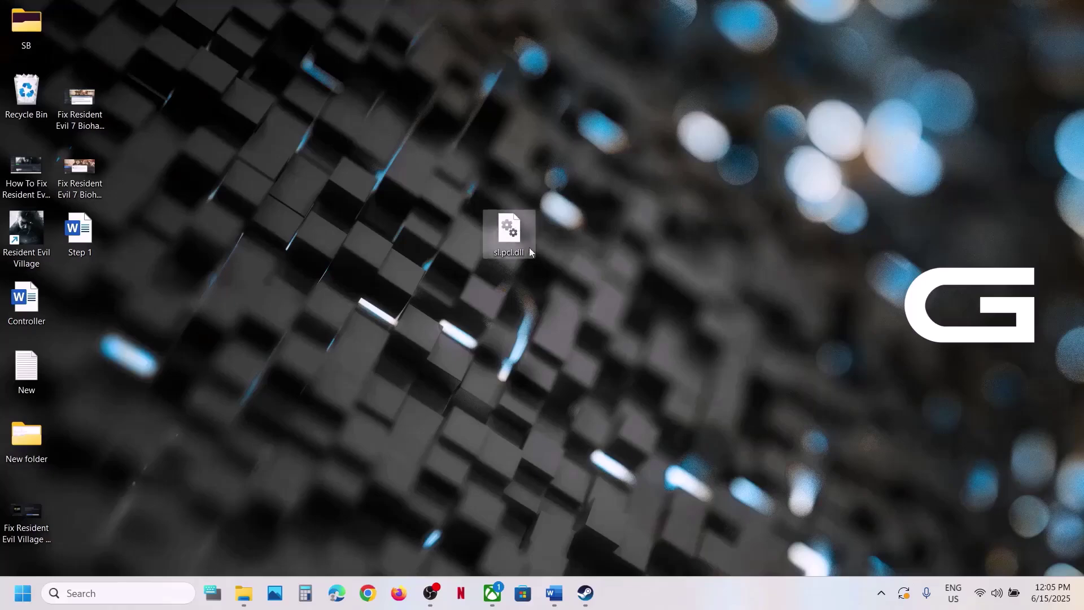
Return to the Win64 folder and rename the original sl.pcl.dll to sl.pcl.dll.old
mouse_move(243, 593)
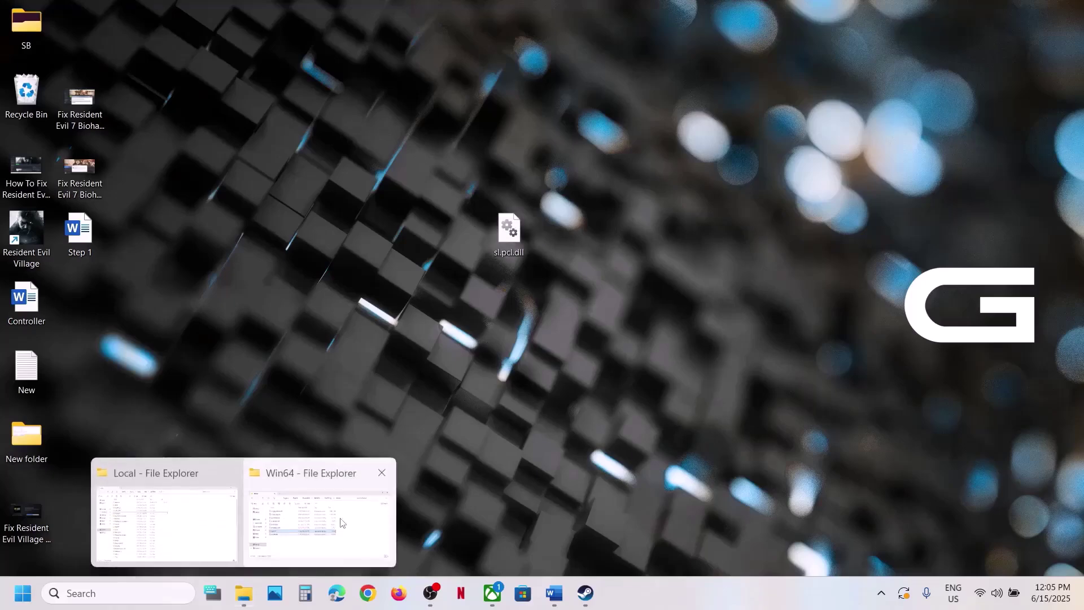
left_click(340, 517)
right_click(346, 258)
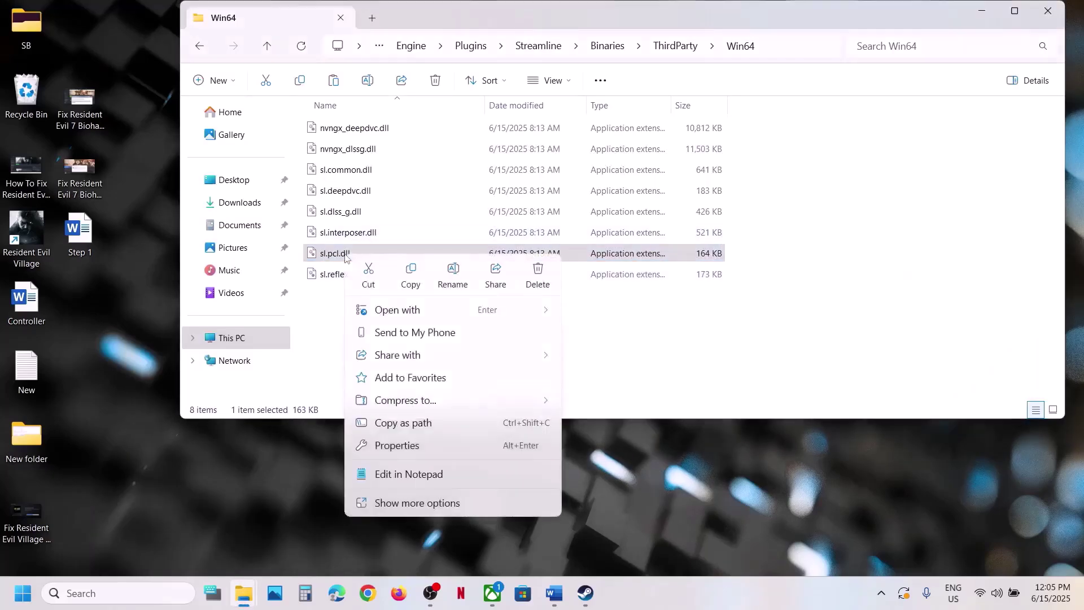
left_click(454, 275)
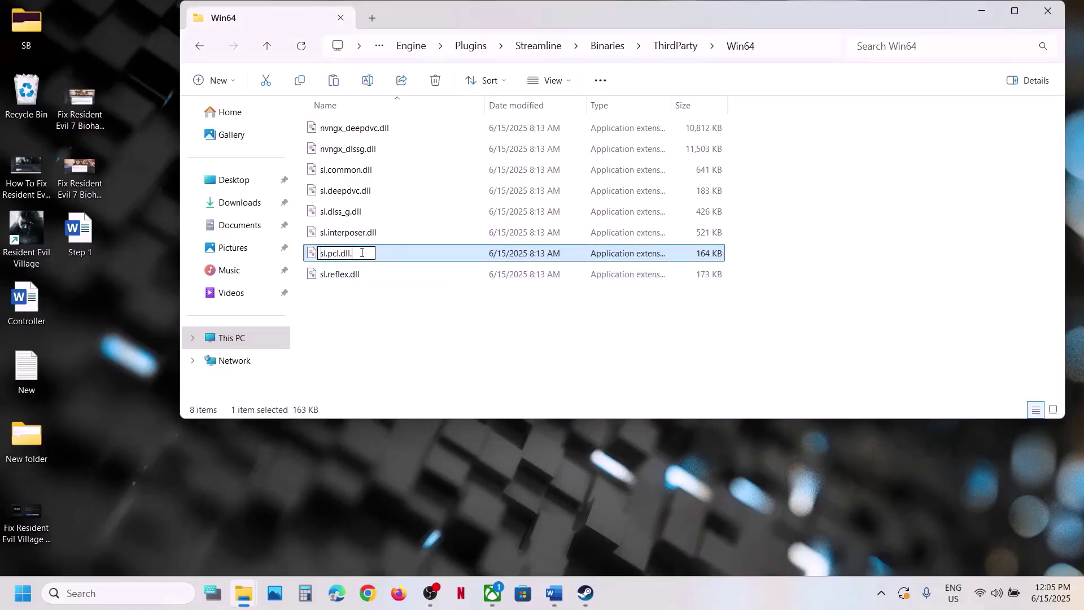
type(".old")
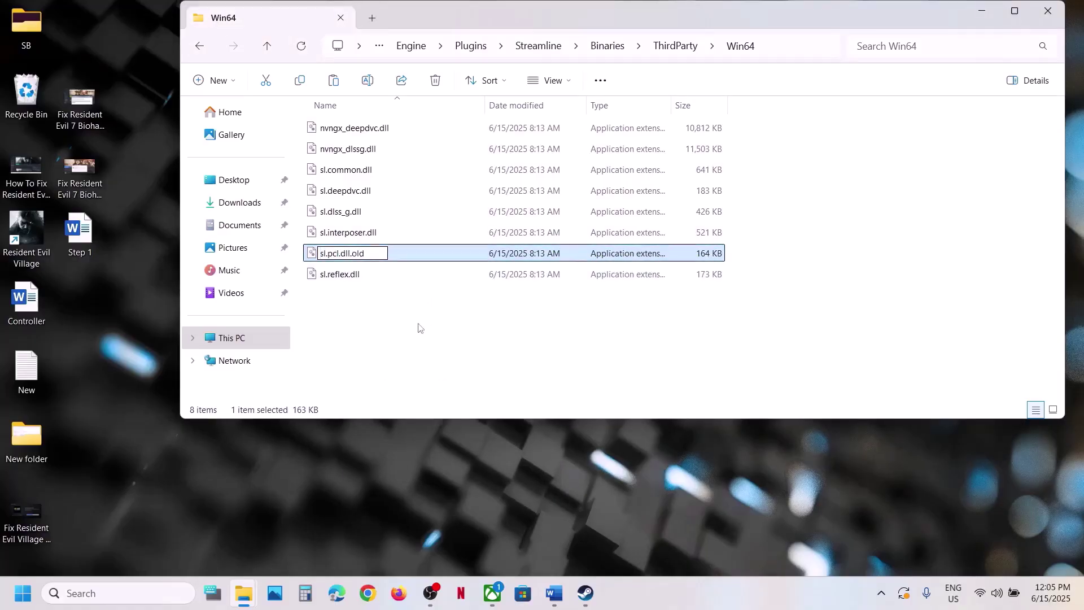
left_click(421, 327)
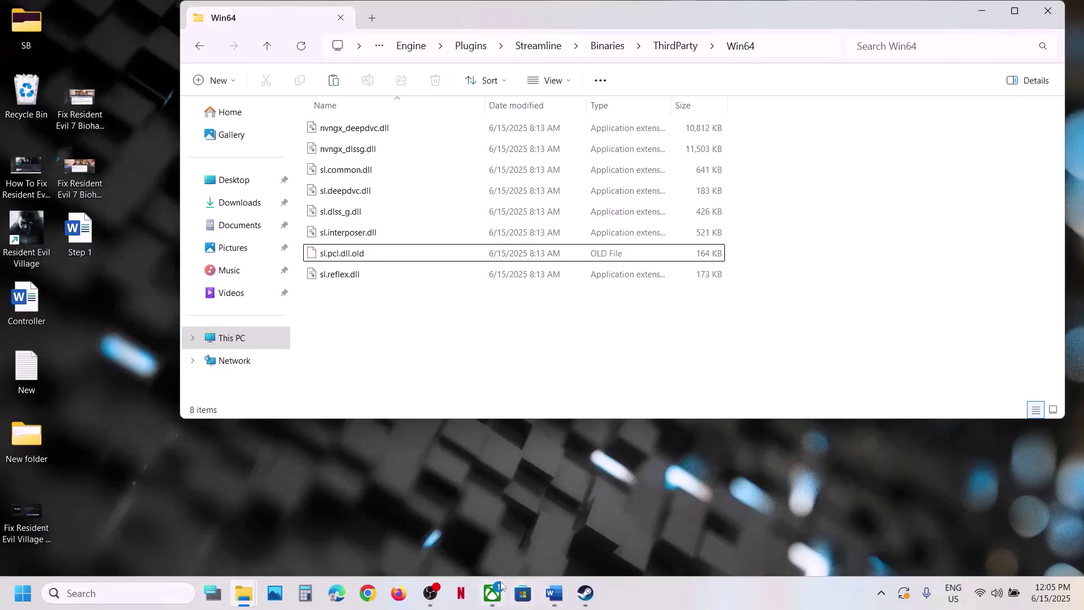
Switch to the Xbox app and browse the installation files of The Alters from its manage options
left_click(500, 591)
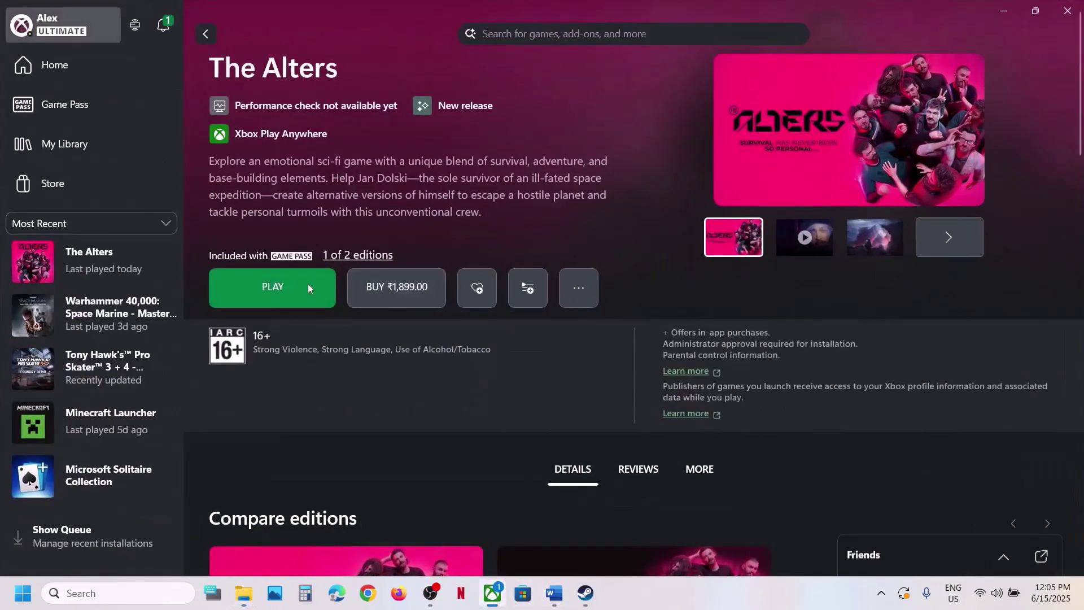
right_click(75, 264)
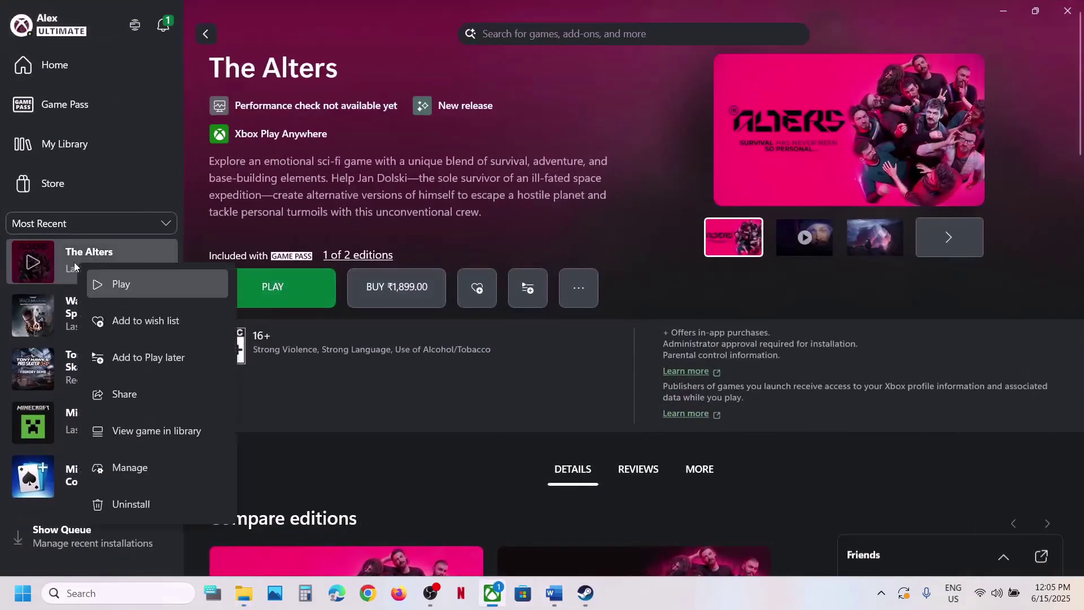
left_click(136, 469)
left_click(577, 142)
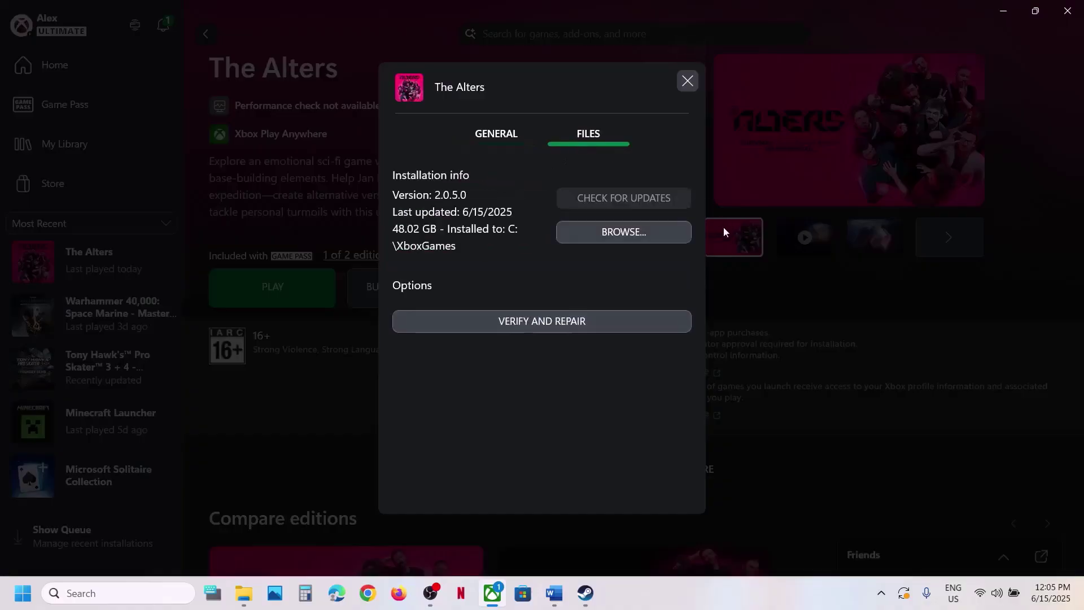
left_click(649, 233)
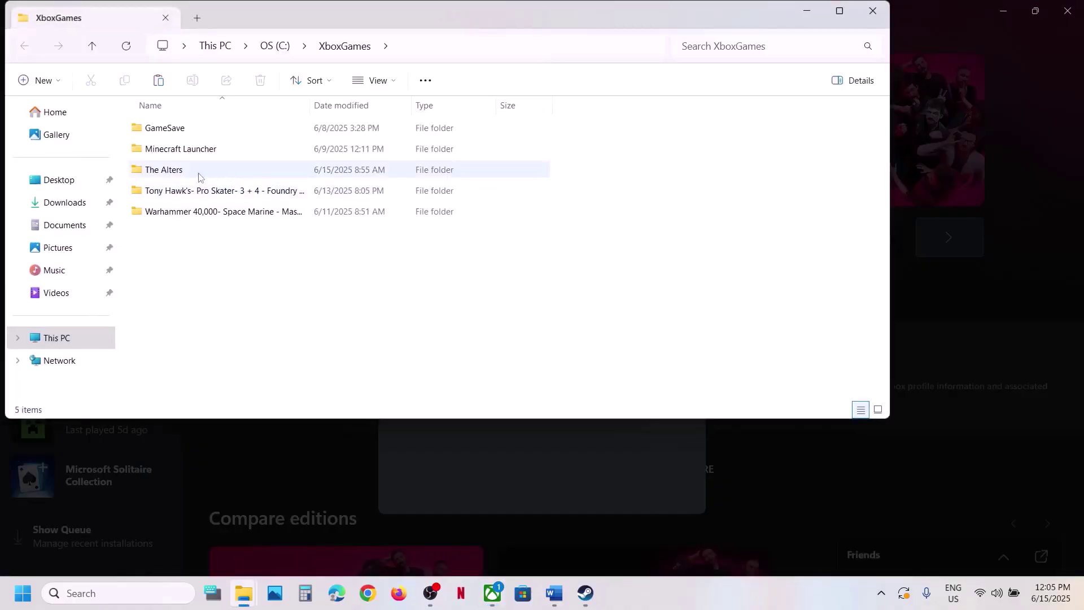
Go to The Alters > Content > Engine > Plugins > Streamline > Binaries > ThirdParty > Win64 in XboxGames
double_click(178, 170)
double_click(179, 129)
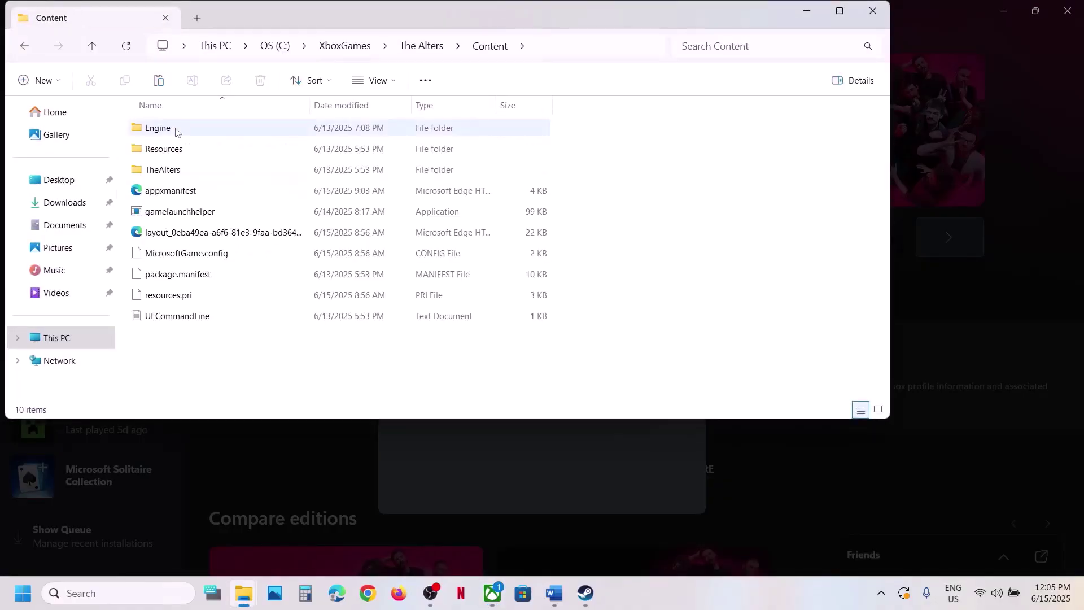
double_click(175, 128)
double_click(161, 169)
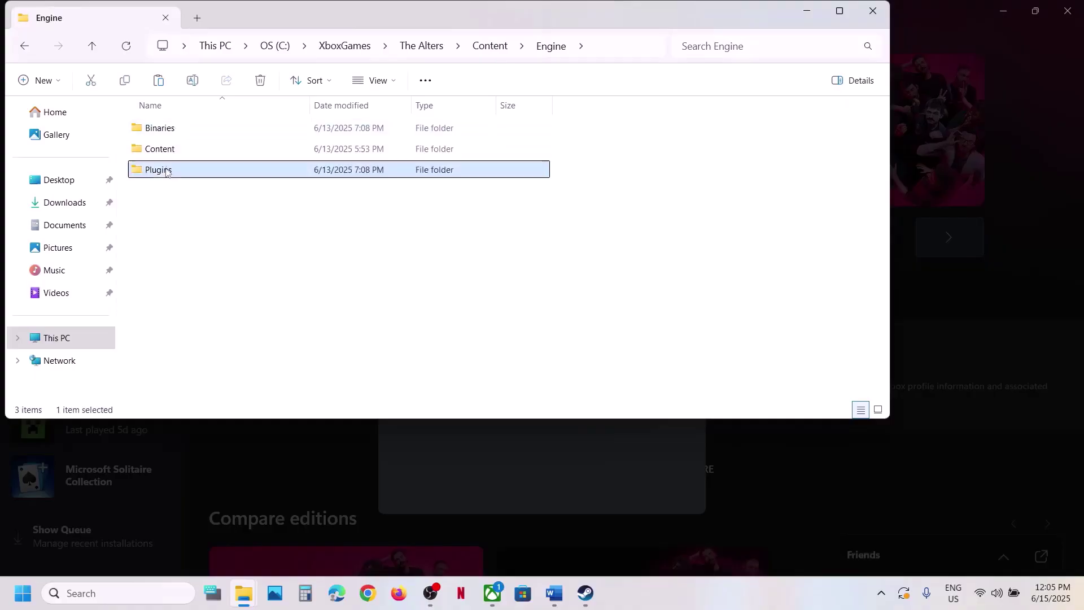
double_click(176, 172)
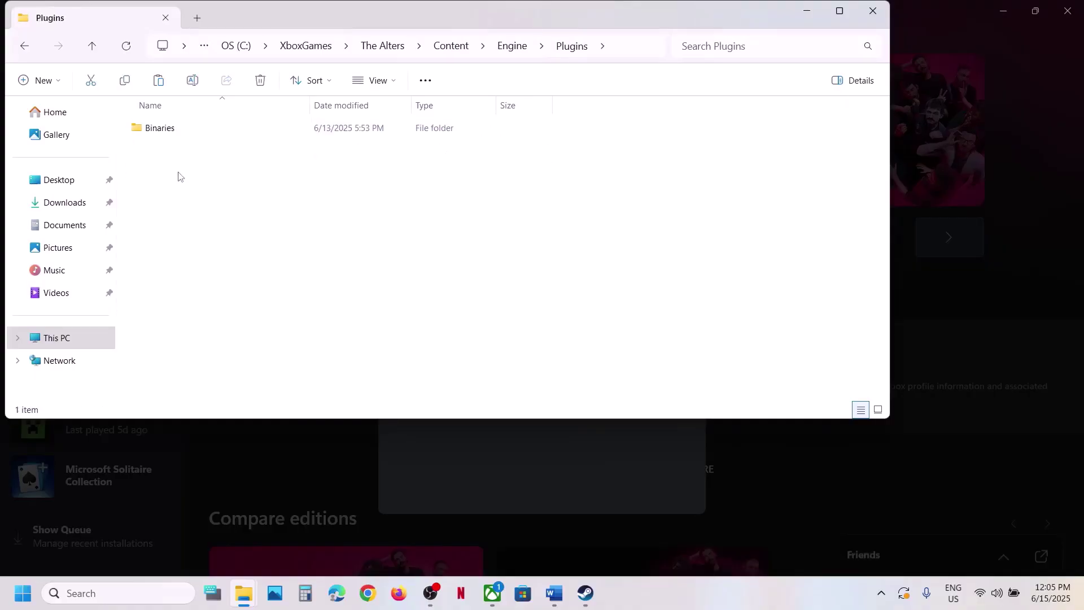
double_click(170, 128)
double_click(170, 128)
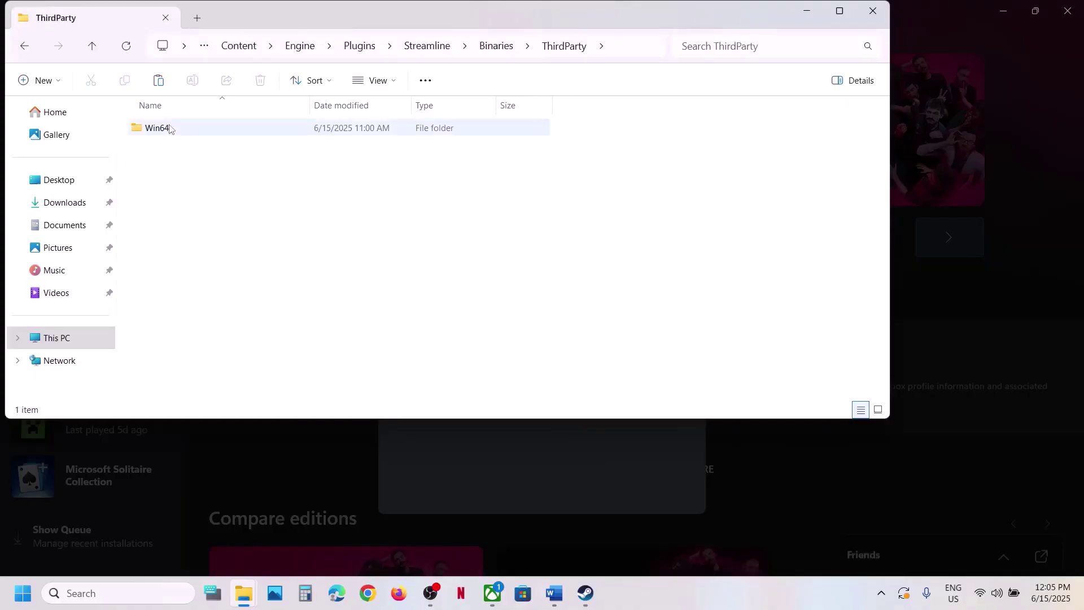
double_click(170, 128)
left_click(170, 253)
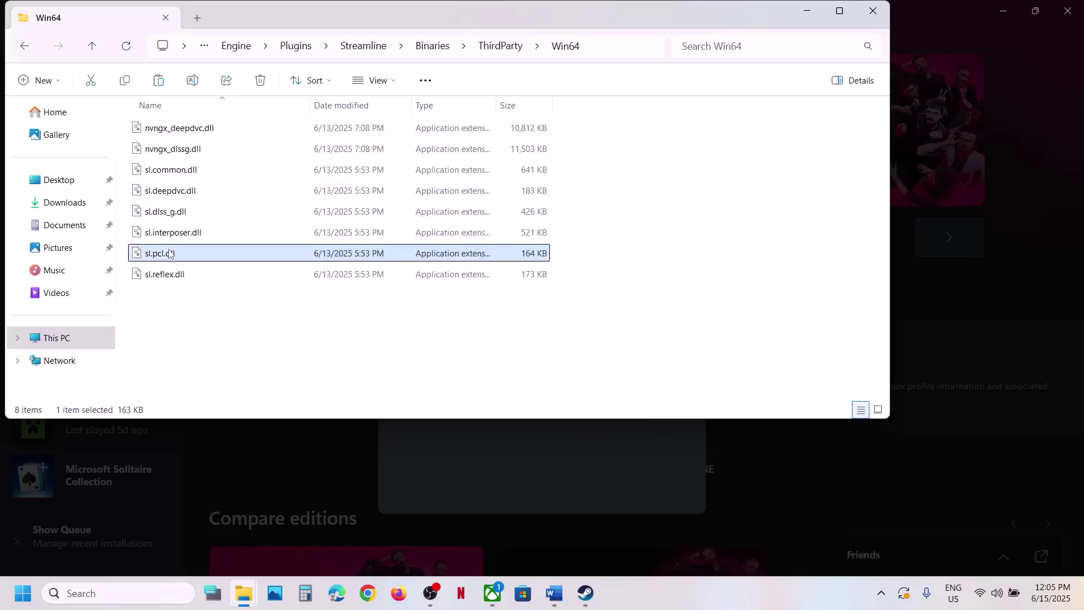
right_click(204, 255)
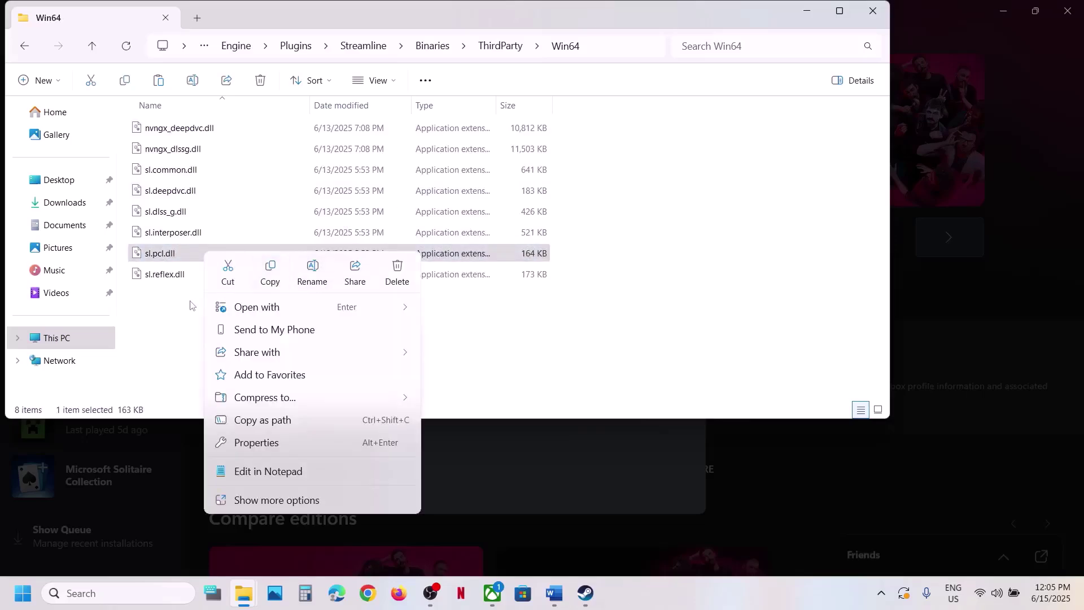
left_click(190, 306)
left_click(190, 305)
right_click(176, 250)
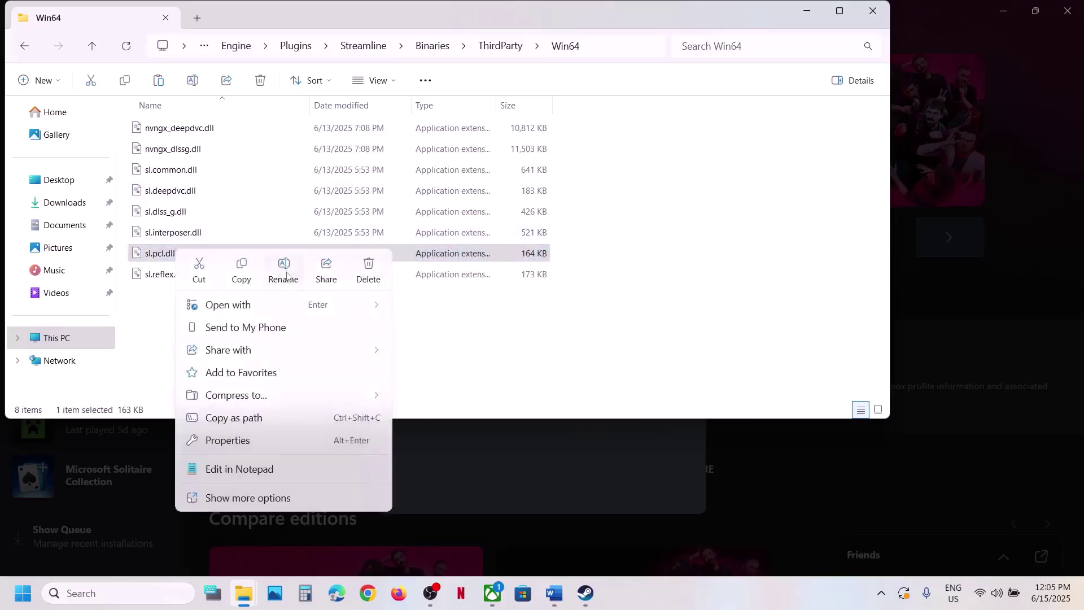
left_click(284, 273)
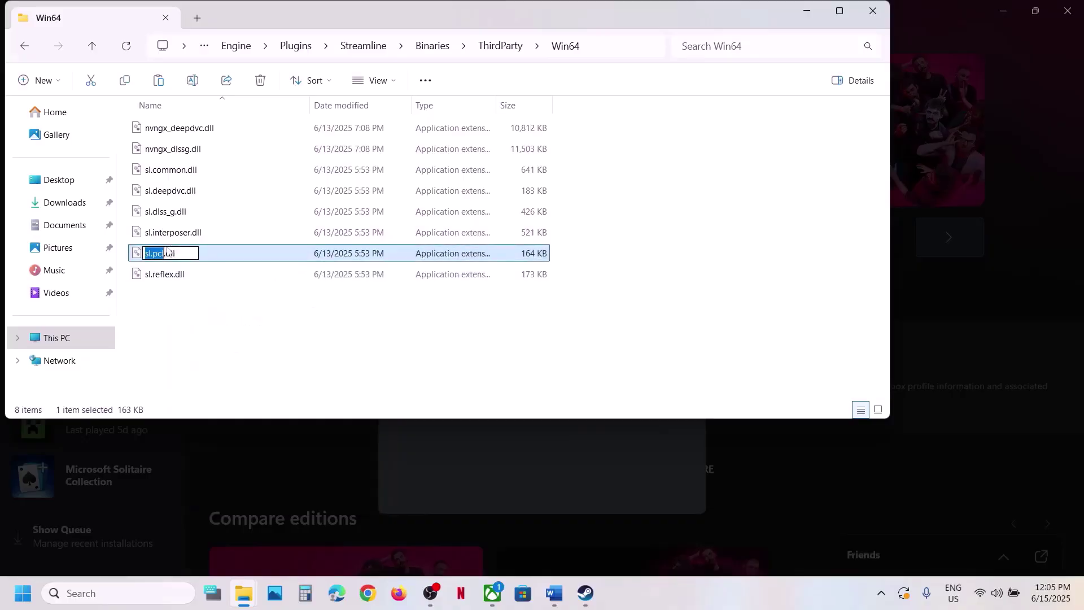
right_click(235, 258)
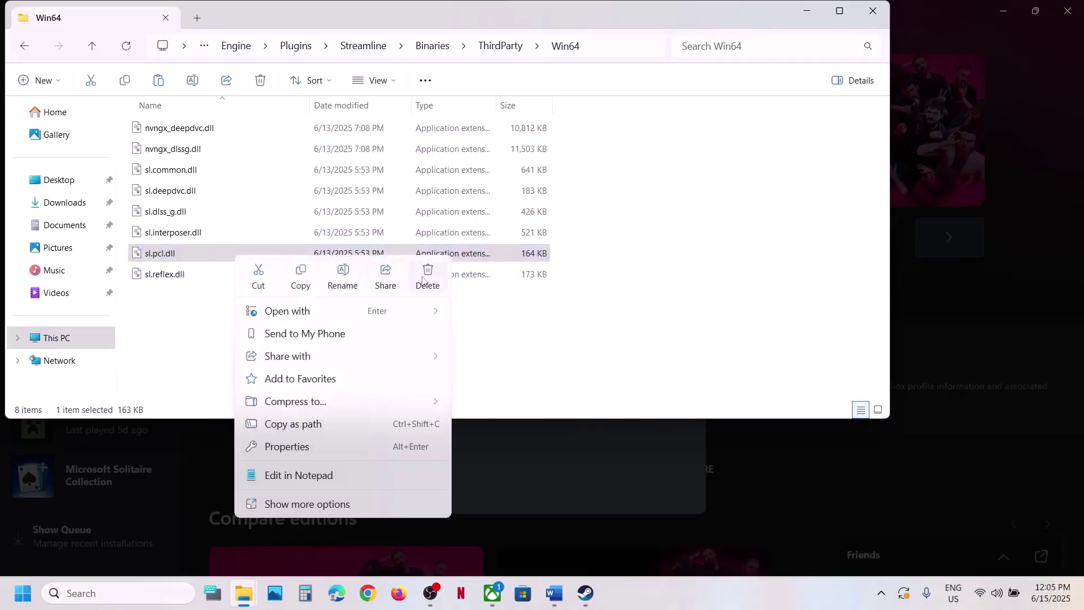
left_click(209, 356)
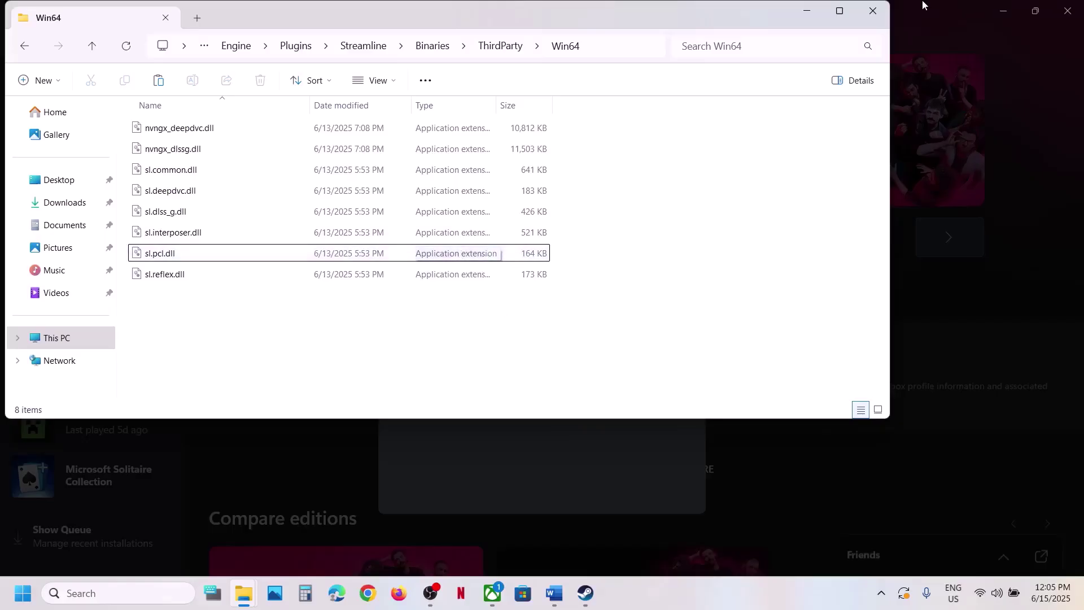
Close the Win64 folder and The Alters' manage options, and highlight "Delete the config folder" in Step 3 of the Word document
left_click(873, 10)
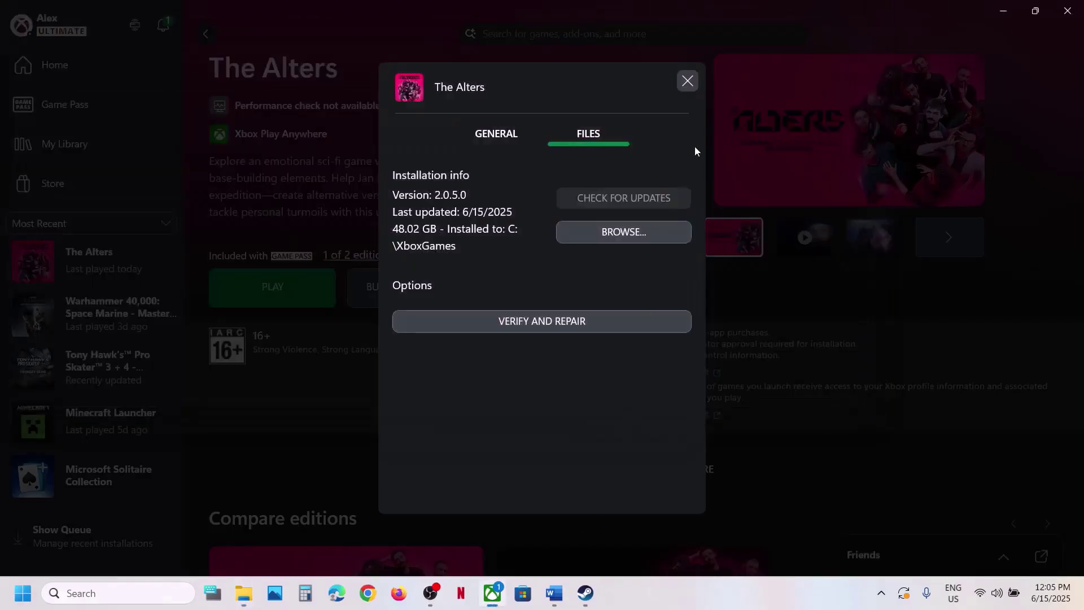
left_click(696, 82)
left_click(554, 593)
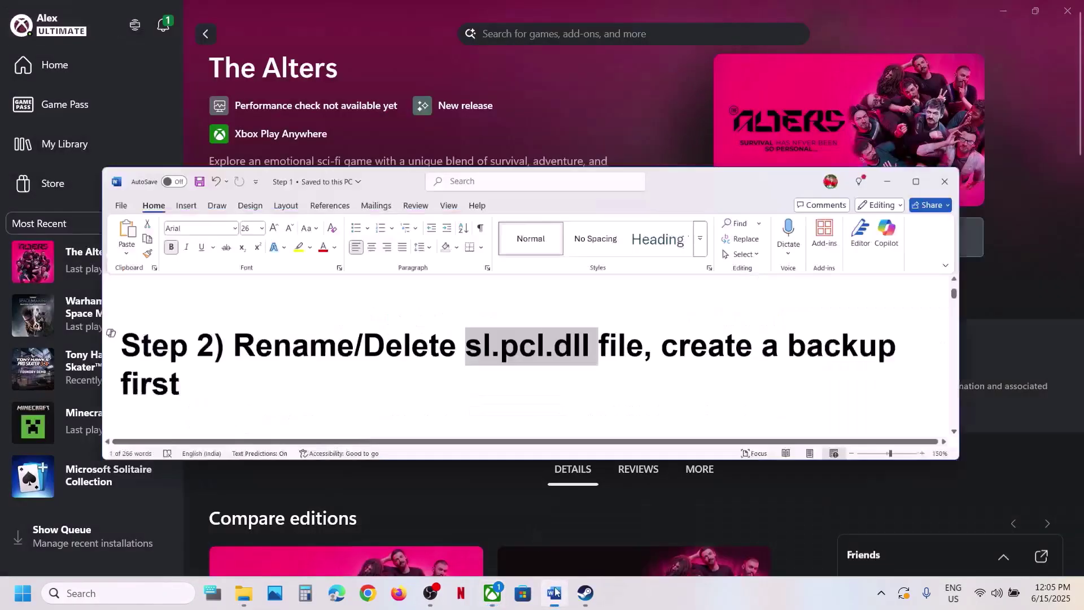
scroll(426, 360, "down", 3)
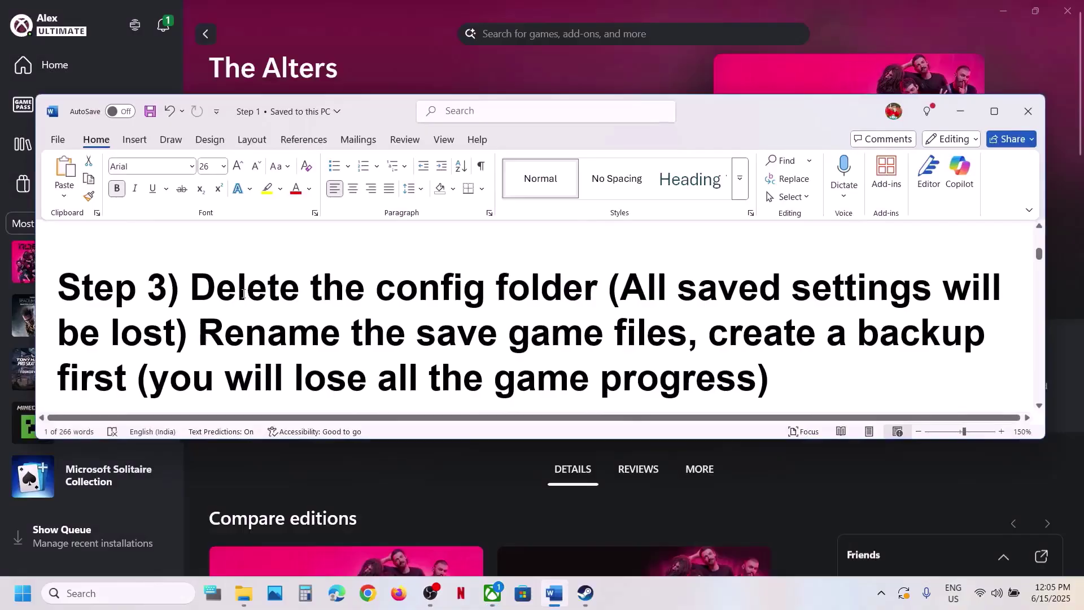
left_click_drag(243, 294, 606, 291)
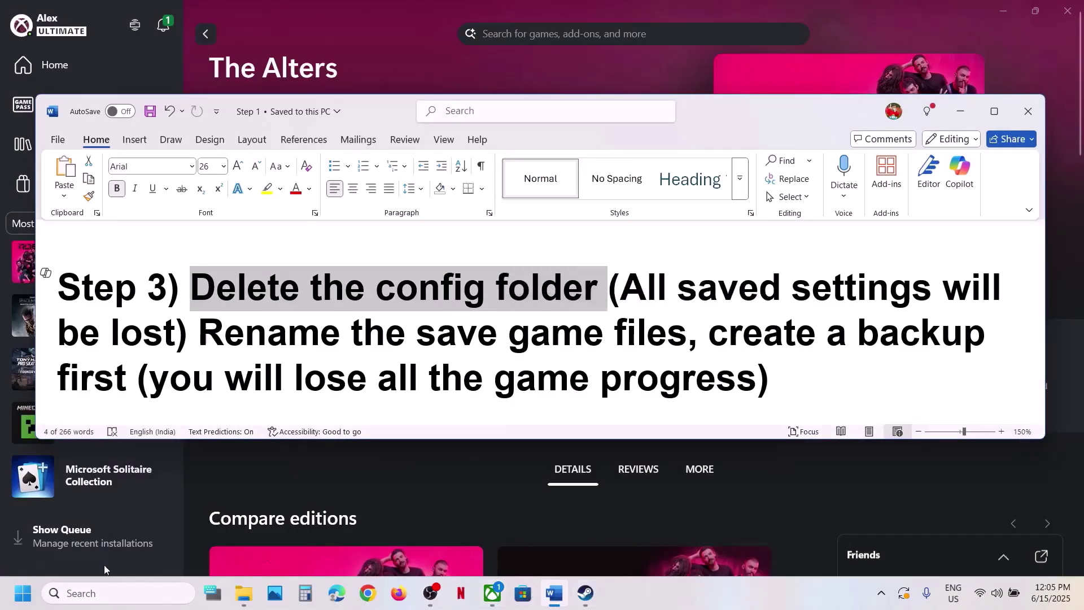
Switch to the File Explorer window of the Steam installation and go to OS (C:) > Users > Test
mouse_move(244, 593)
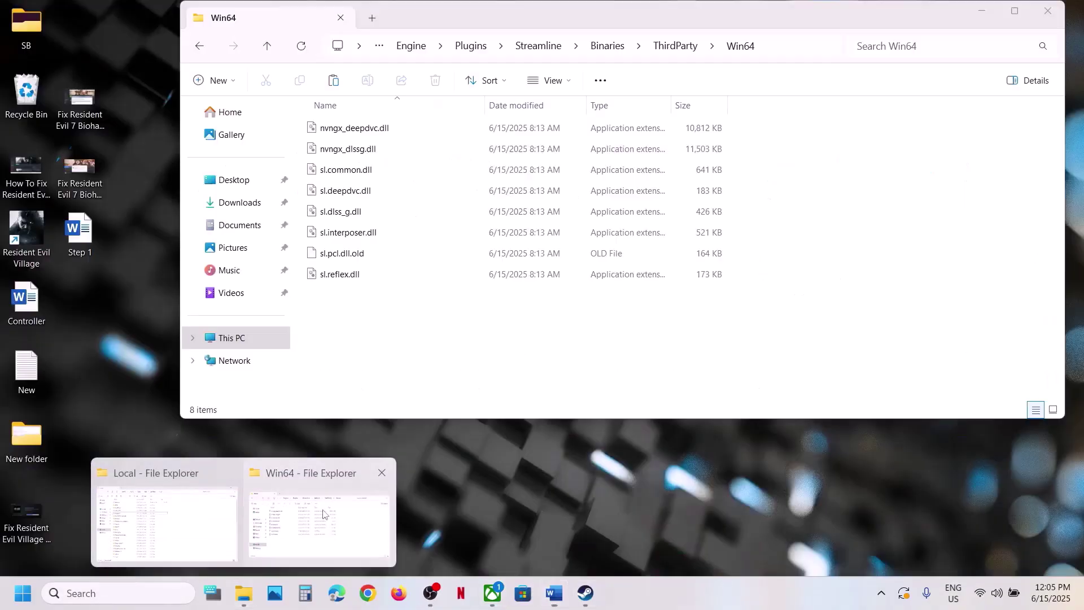
left_click(317, 509)
left_click(231, 337)
left_click(412, 147)
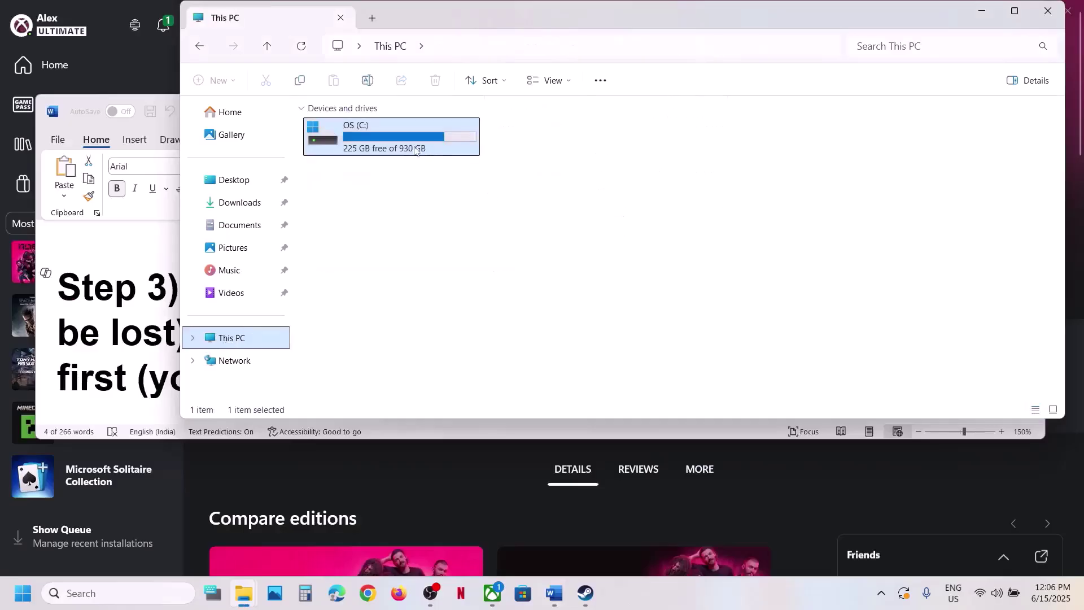
double_click(414, 149)
scroll(412, 285, "down", 5)
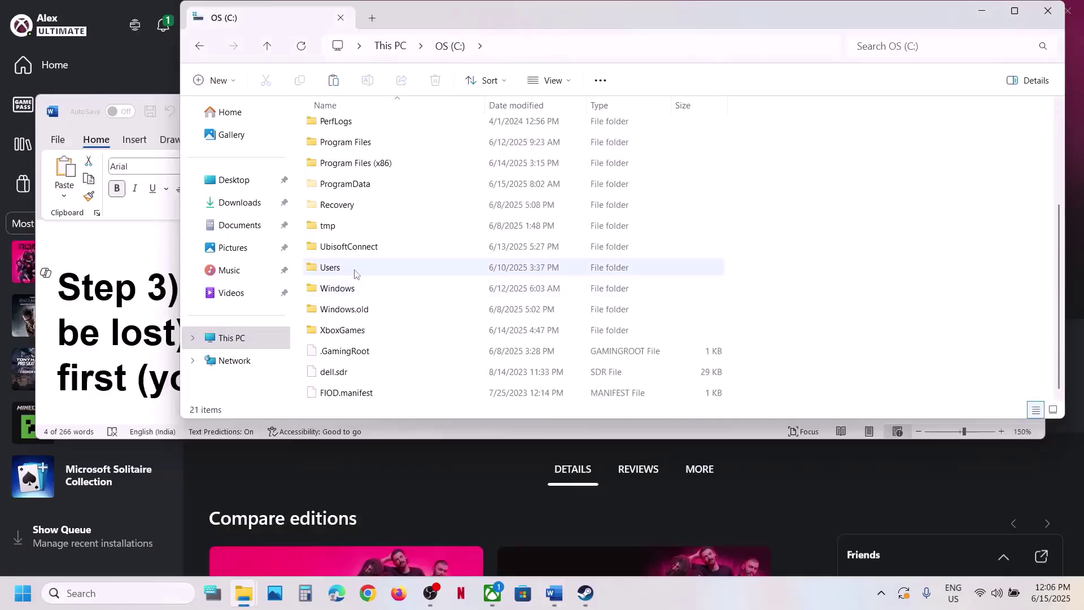
double_click(351, 129)
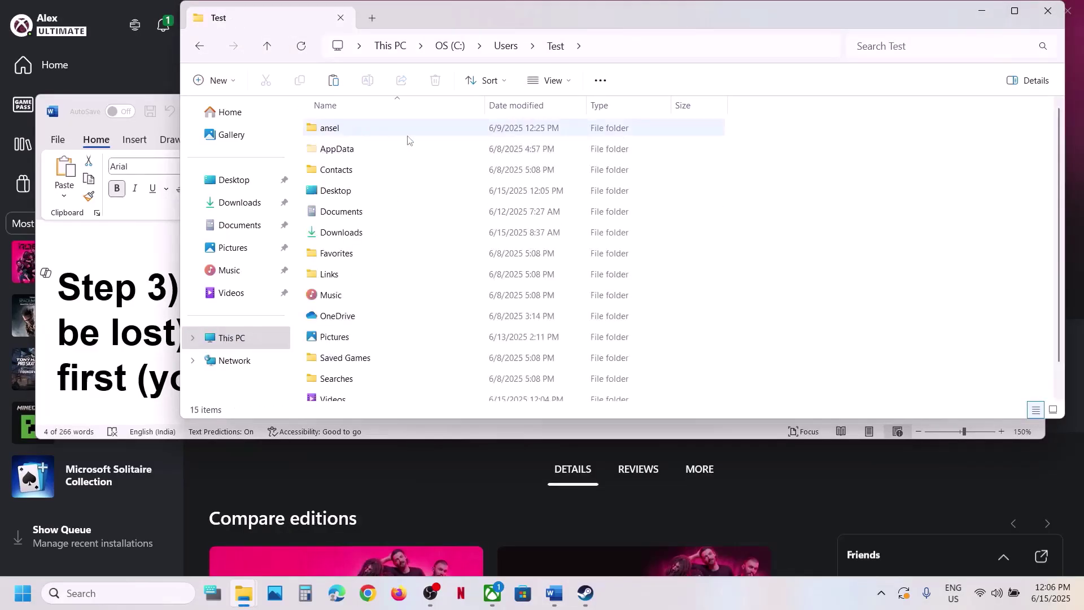
Check the setting for showing hidden items and open AppData > Local in the user folder
left_click(359, 152)
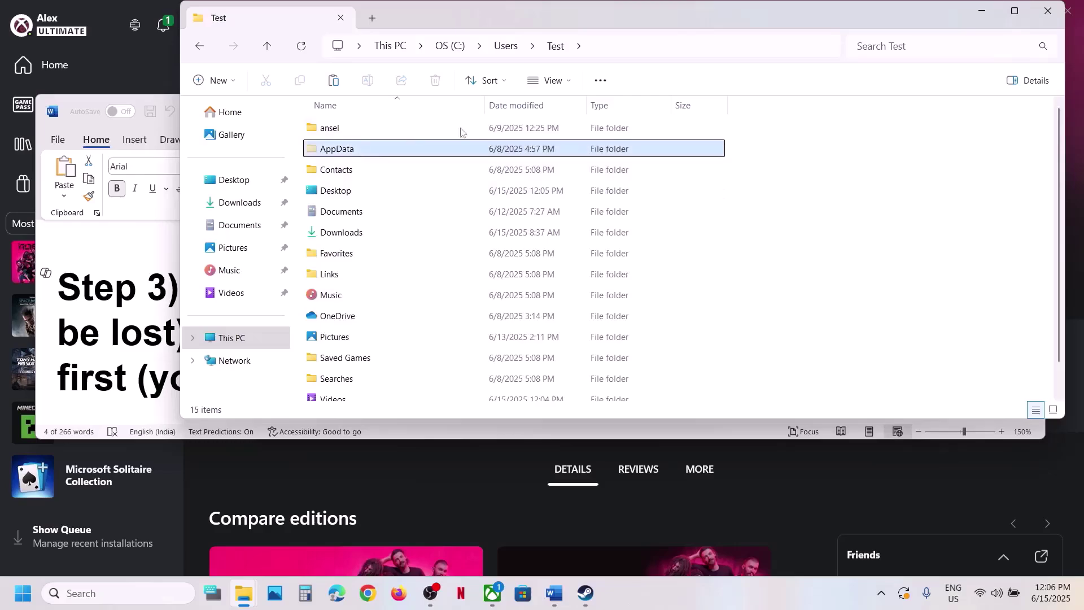
left_click(572, 83)
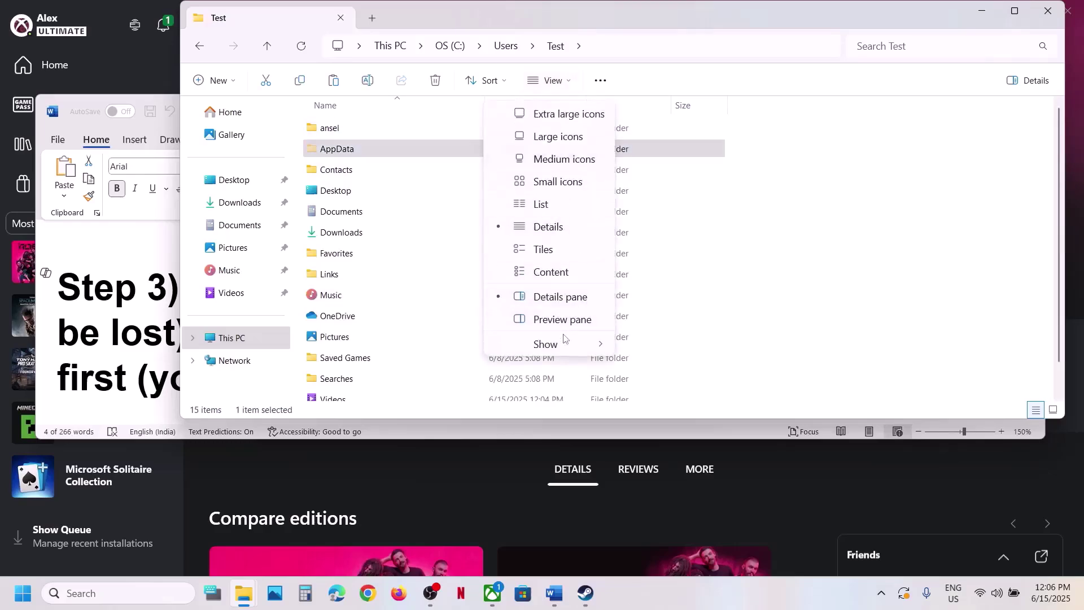
mouse_move(565, 339)
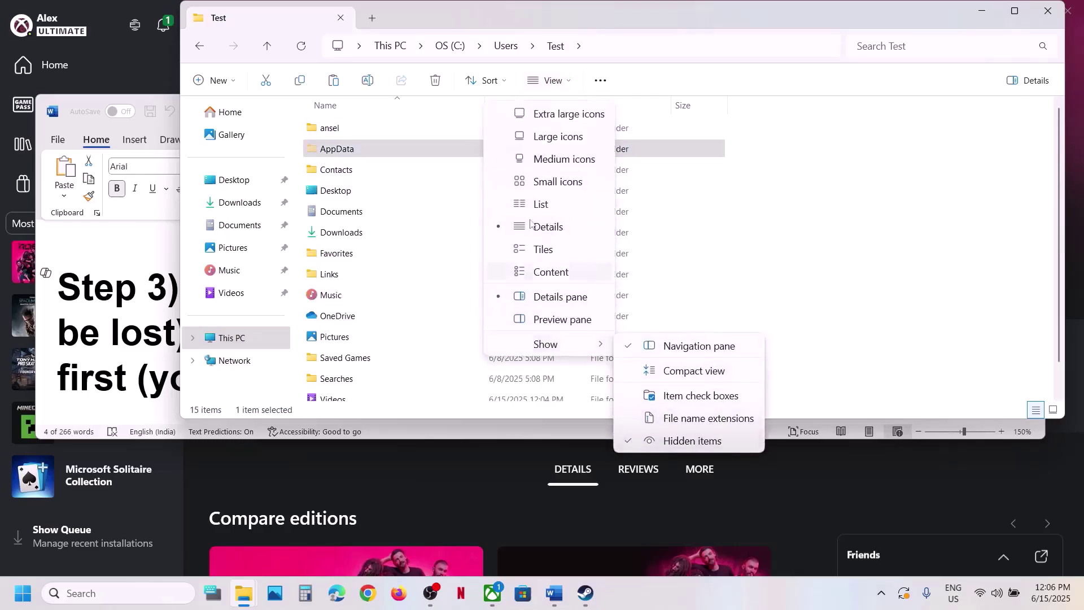
double_click(373, 149)
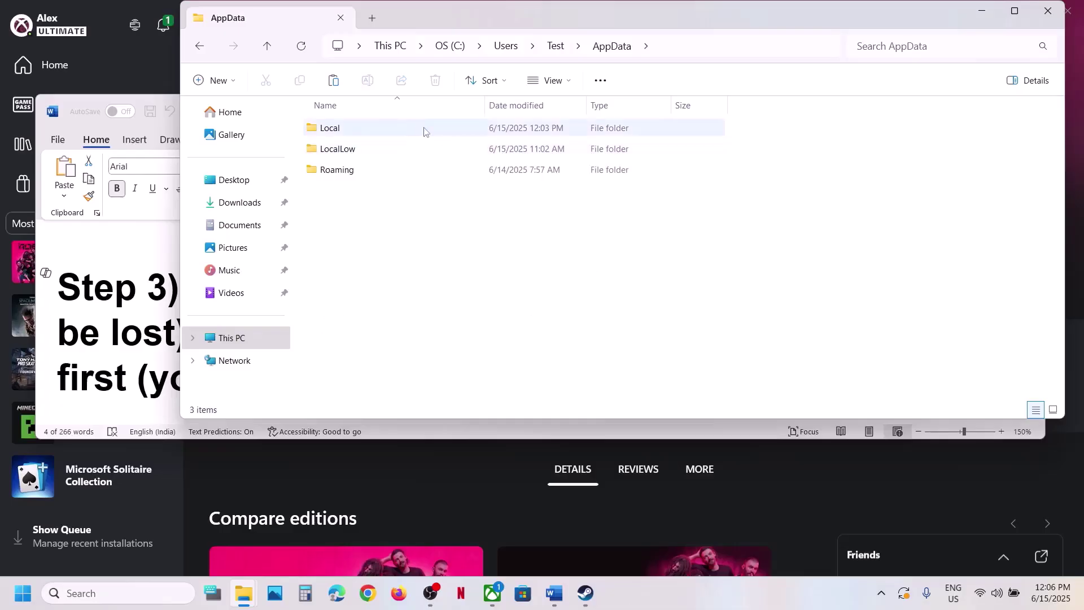
double_click(367, 130)
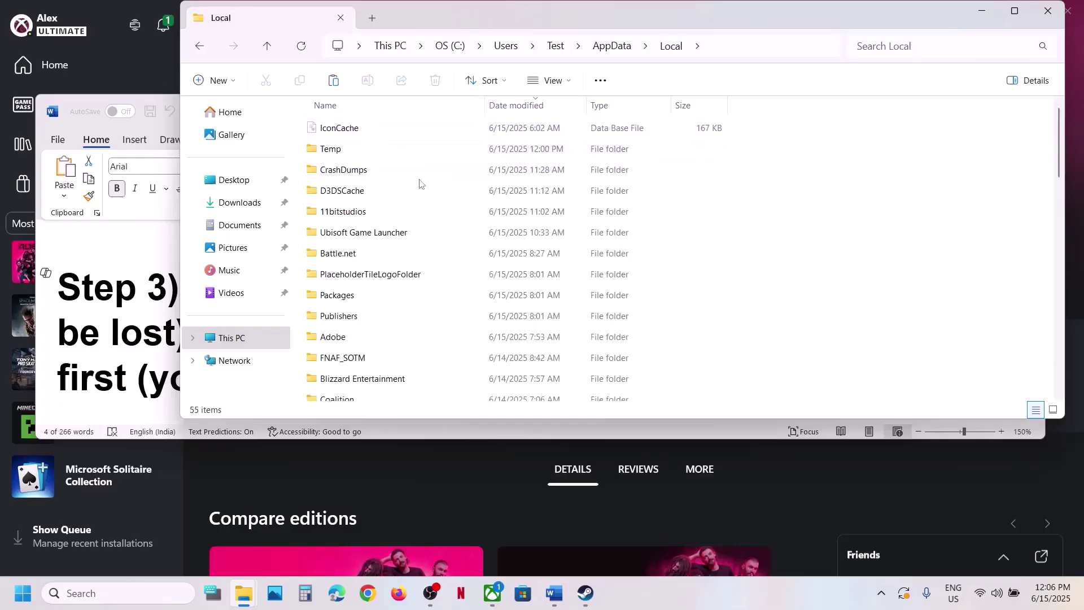
Open 11bitstudios > TheAlters > Steam > Saved inside the Local folder
left_click(367, 213)
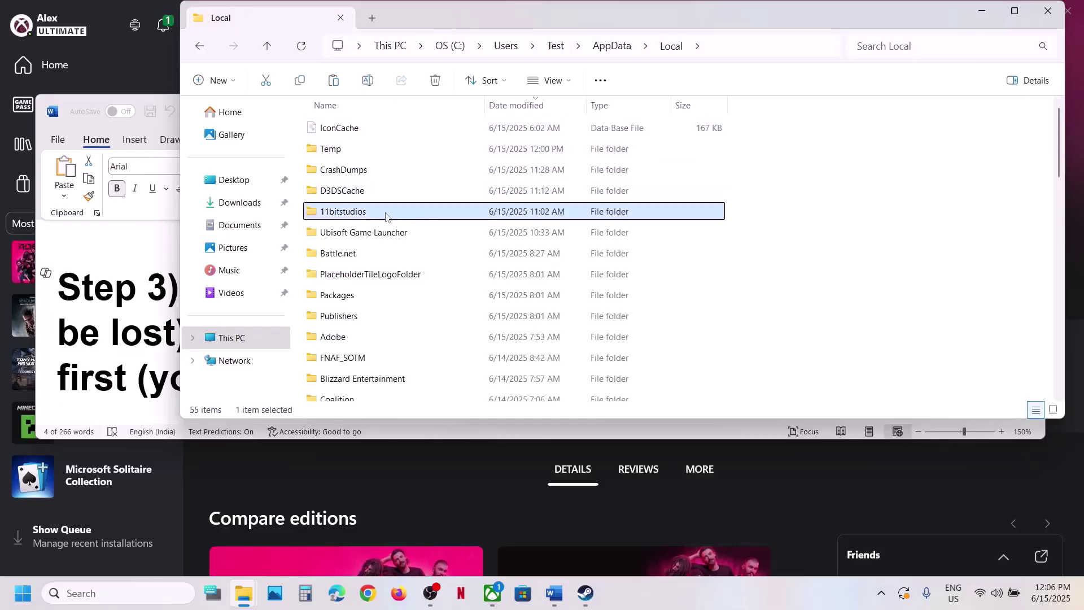
double_click(386, 215)
double_click(364, 129)
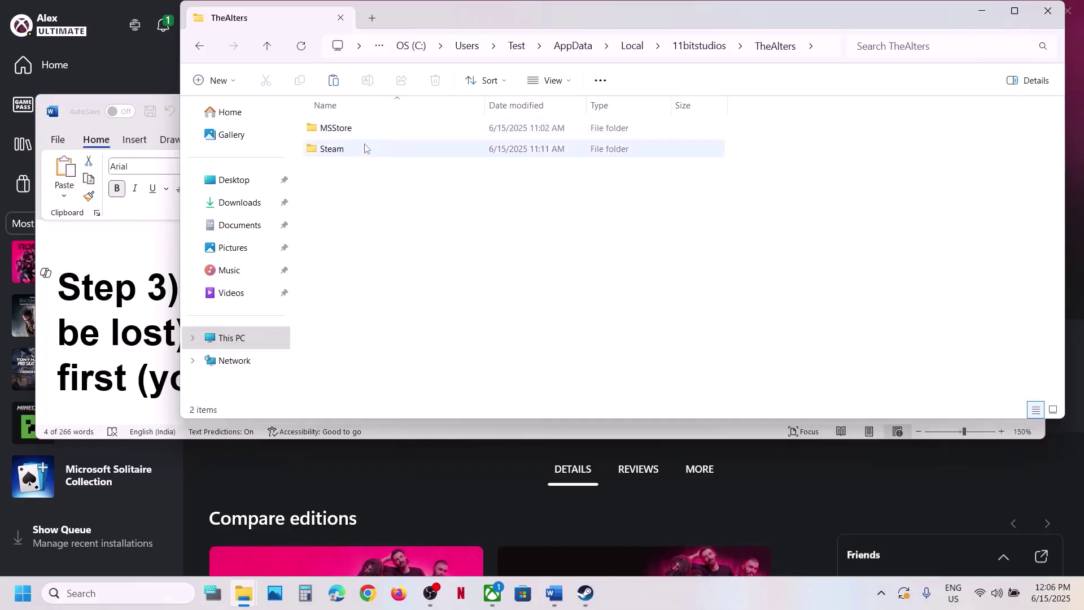
double_click(352, 150)
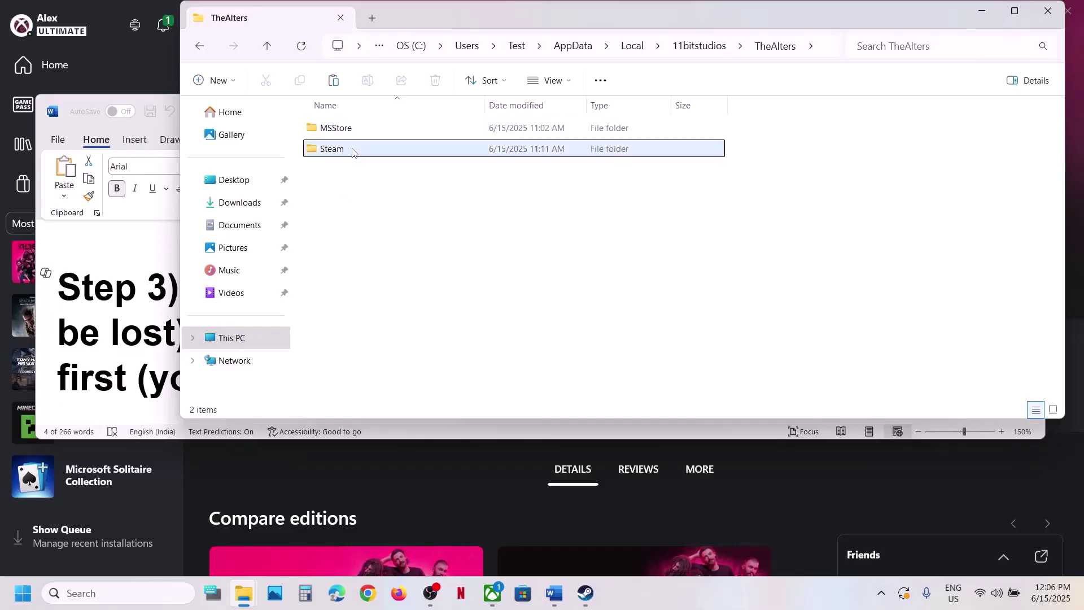
double_click(346, 130)
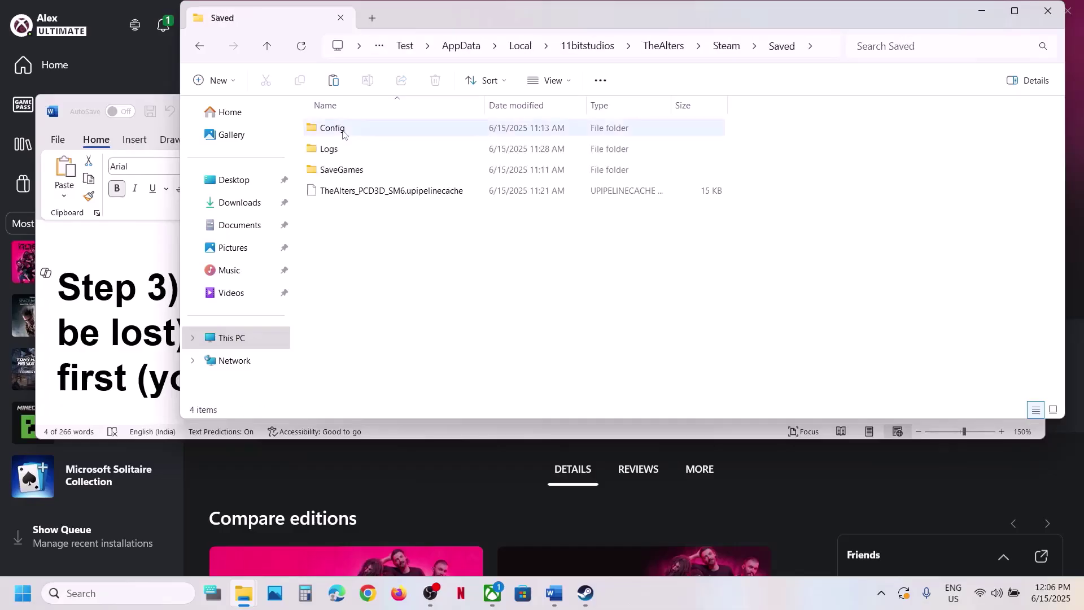
Switch to the Word document and highlight the Step 3 note that all saved settings will be lost
left_click(343, 134)
right_click(371, 134)
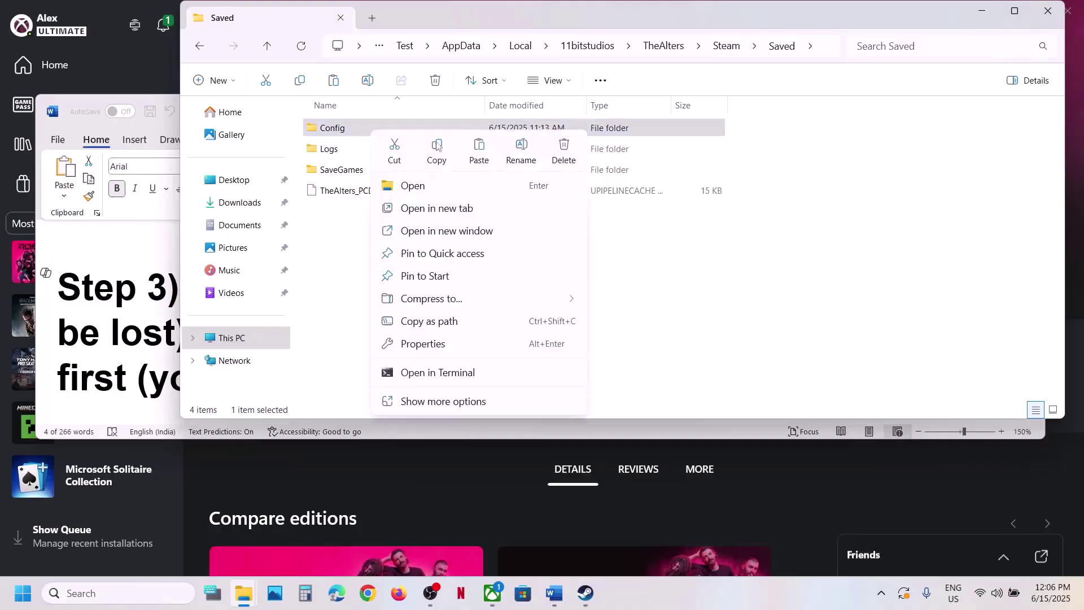
left_click(562, 584)
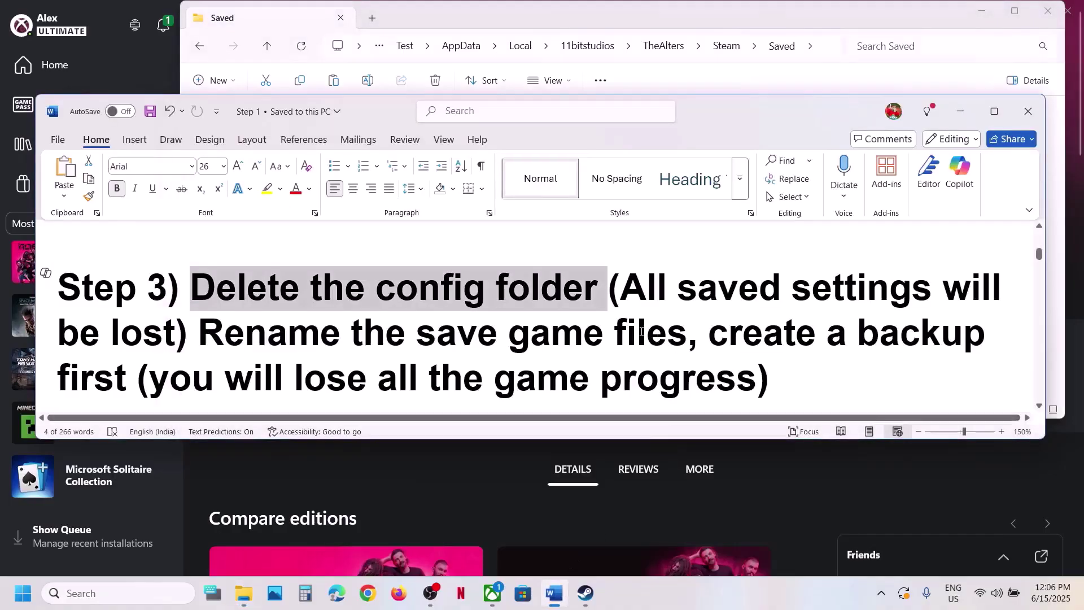
left_click_drag(628, 295, 244, 334)
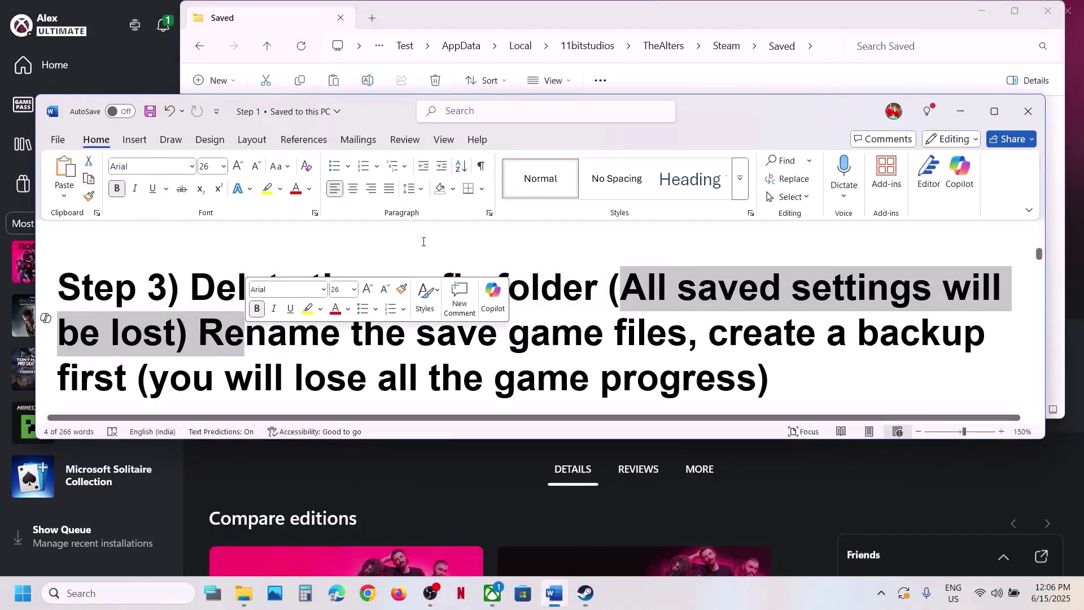
Back up the Config folder from Steam's Saved folder to the desktop and place the copy beside sl.pcl.dll
left_click(628, 27)
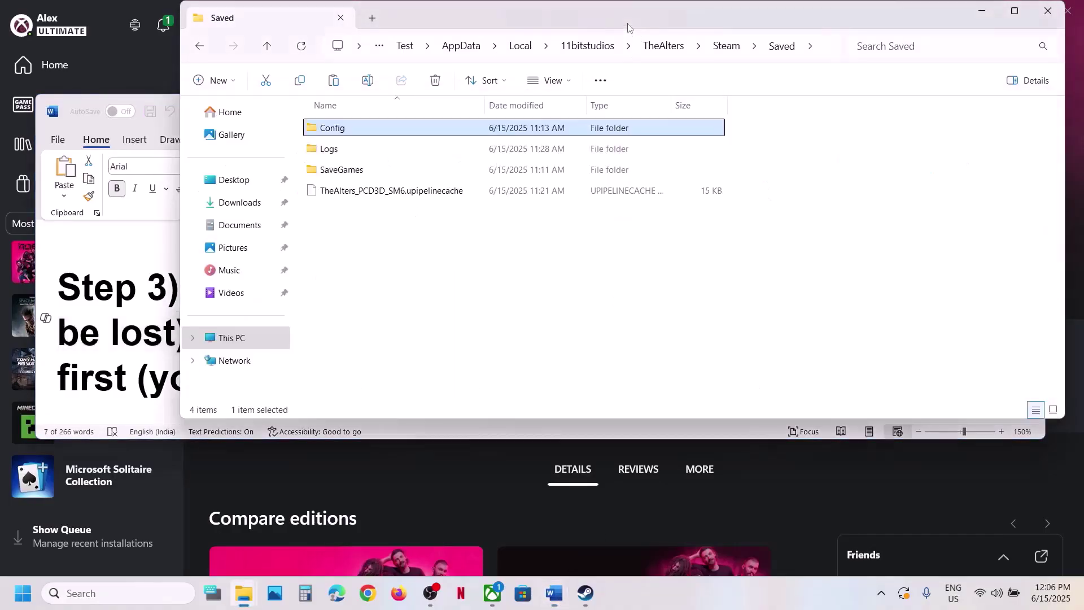
right_click(347, 129)
left_click(411, 144)
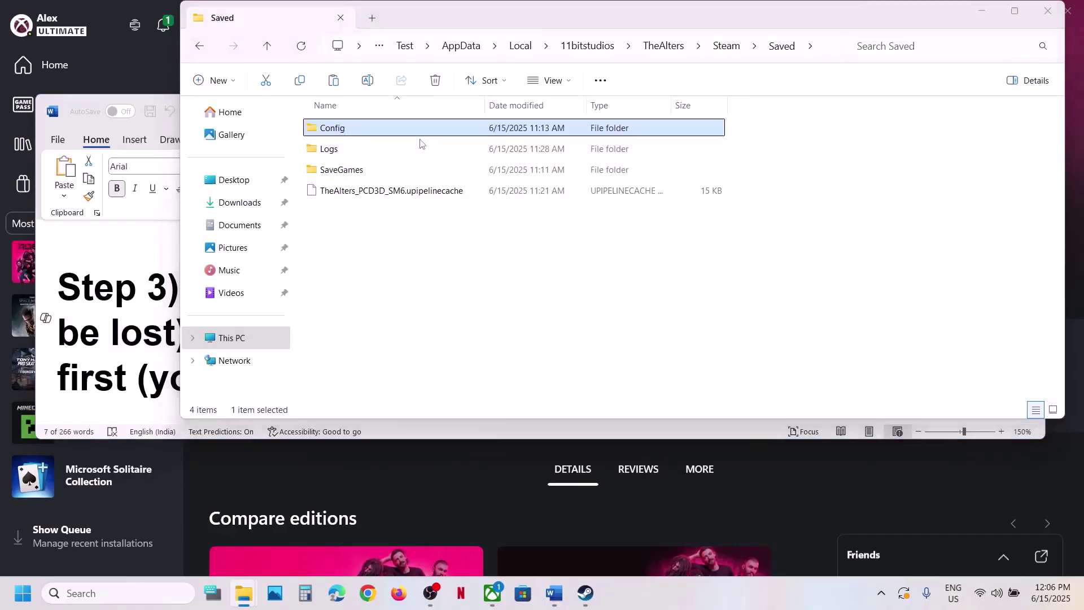
key("super+d")
key("ctrl+v")
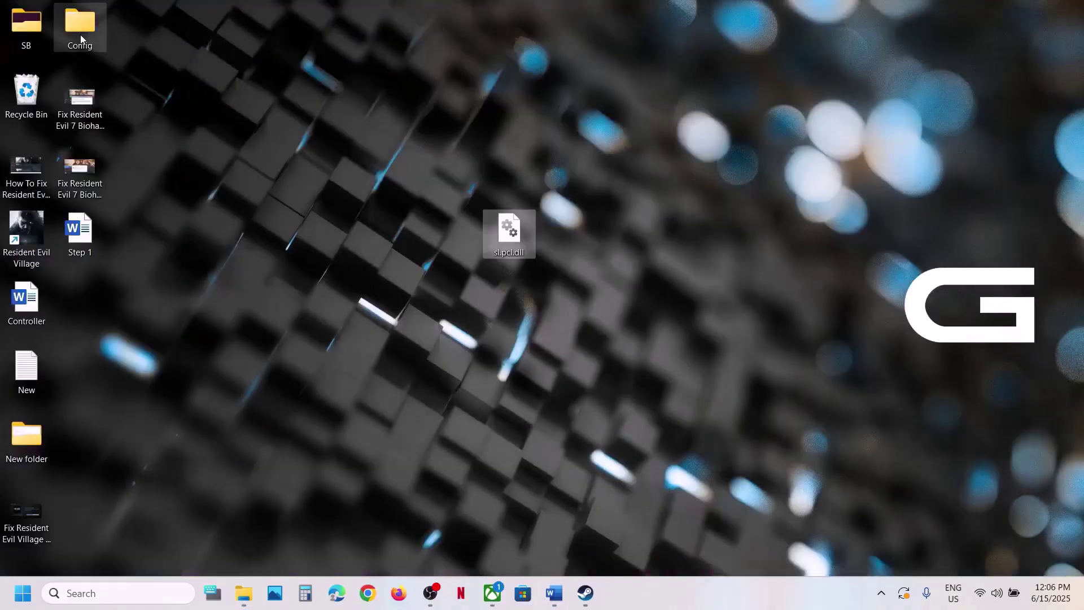
left_click_drag(80, 35, 552, 230)
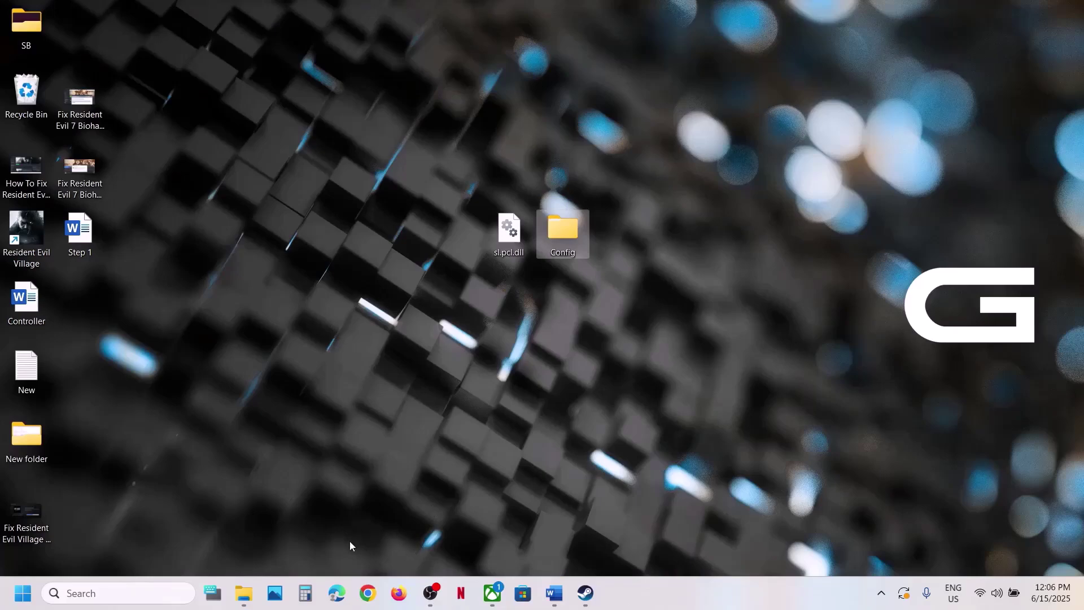
Return to Steam's Saved folder and show the available actions for the original Config folder
mouse_move(244, 593)
left_click(319, 522)
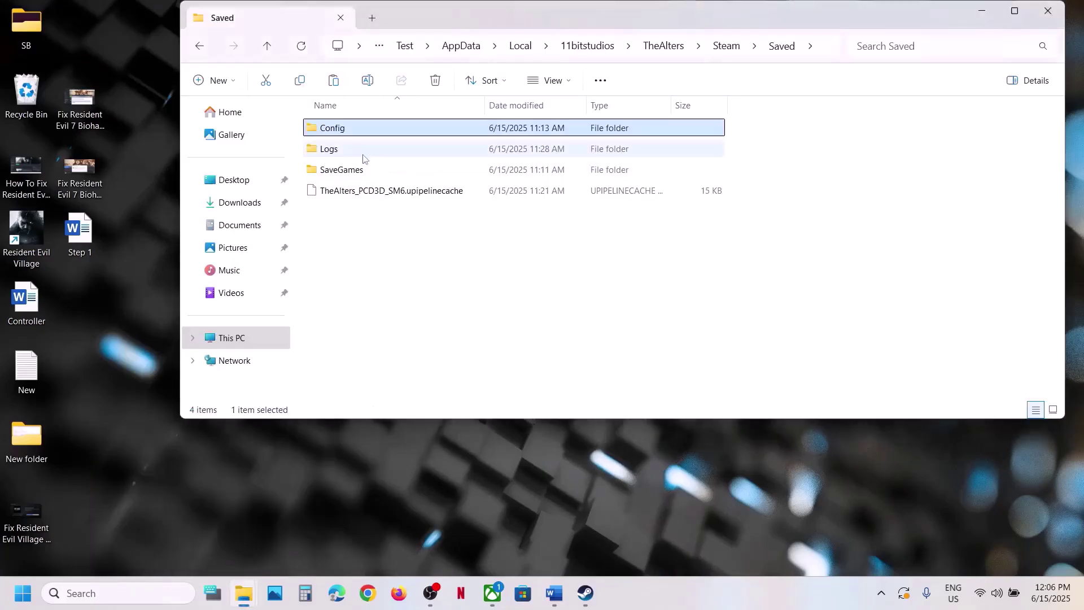
right_click(355, 132)
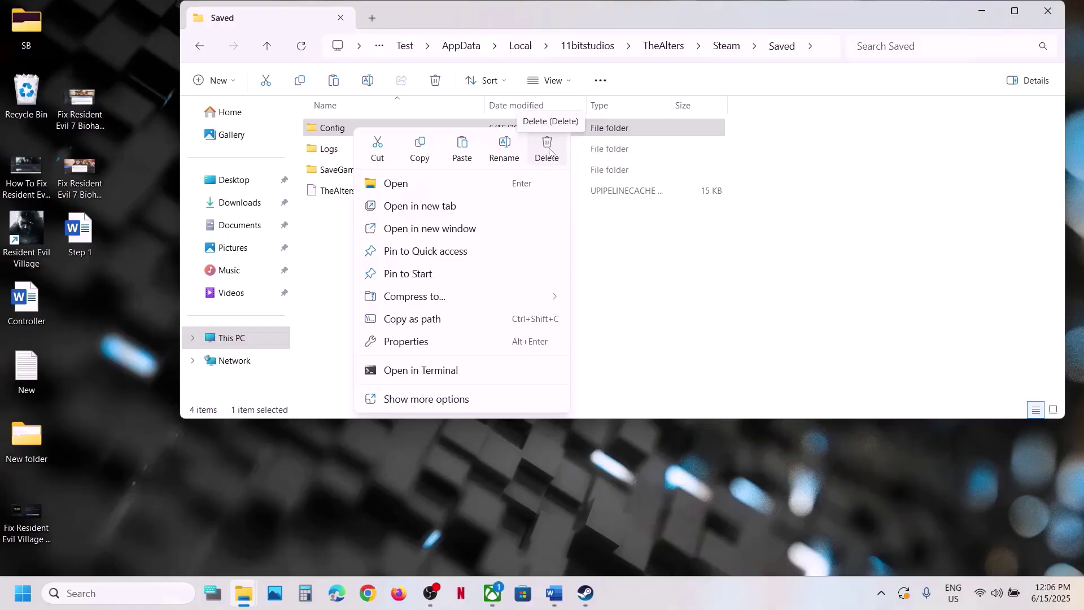
Leave the Steam save location and open the MSStore folder inside TheAlters
left_click(267, 50)
left_click(268, 50)
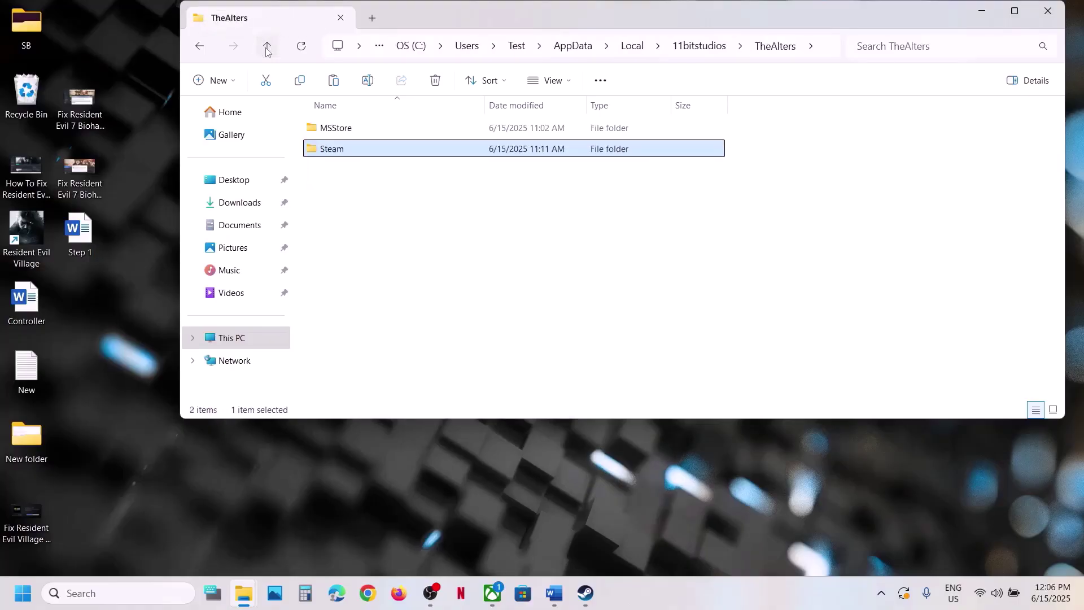
left_click(267, 49)
double_click(365, 128)
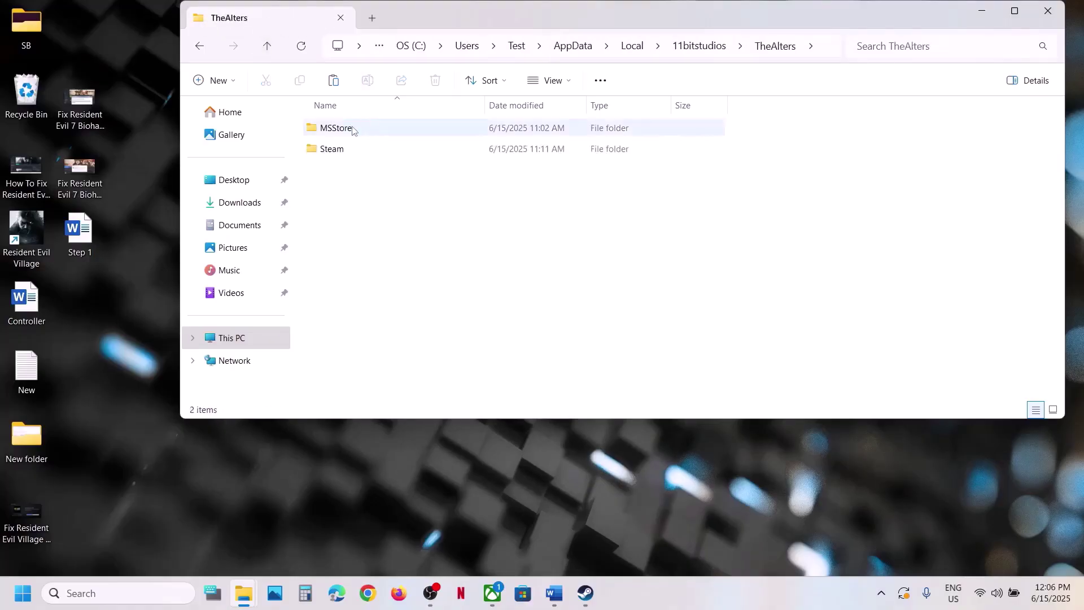
double_click(345, 129)
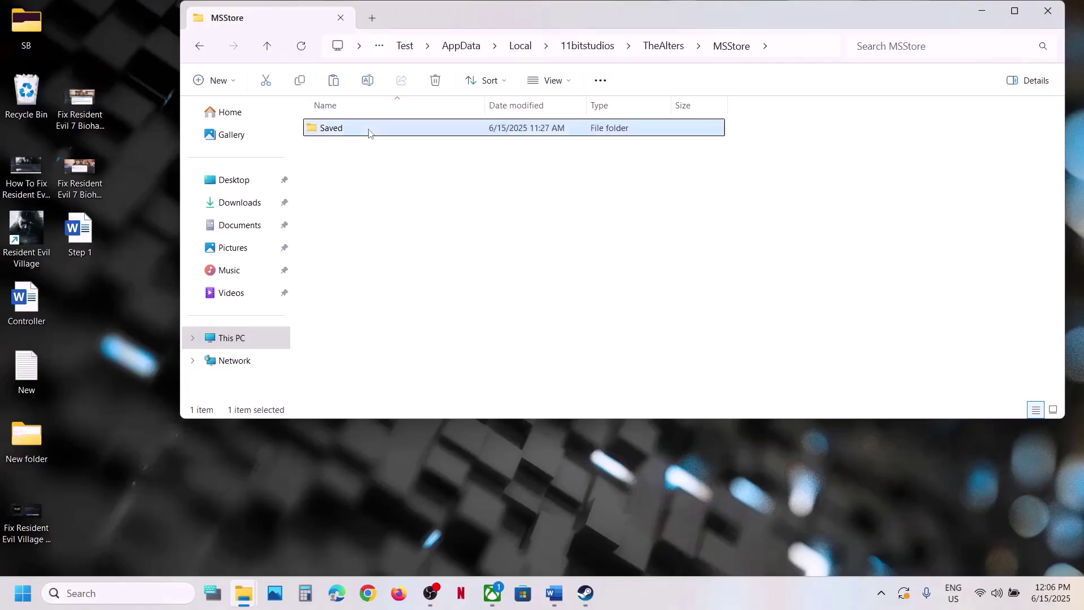
Open the Saved folder inside MSStore and show the available actions for its Config folder
double_click(370, 130)
left_click(354, 132)
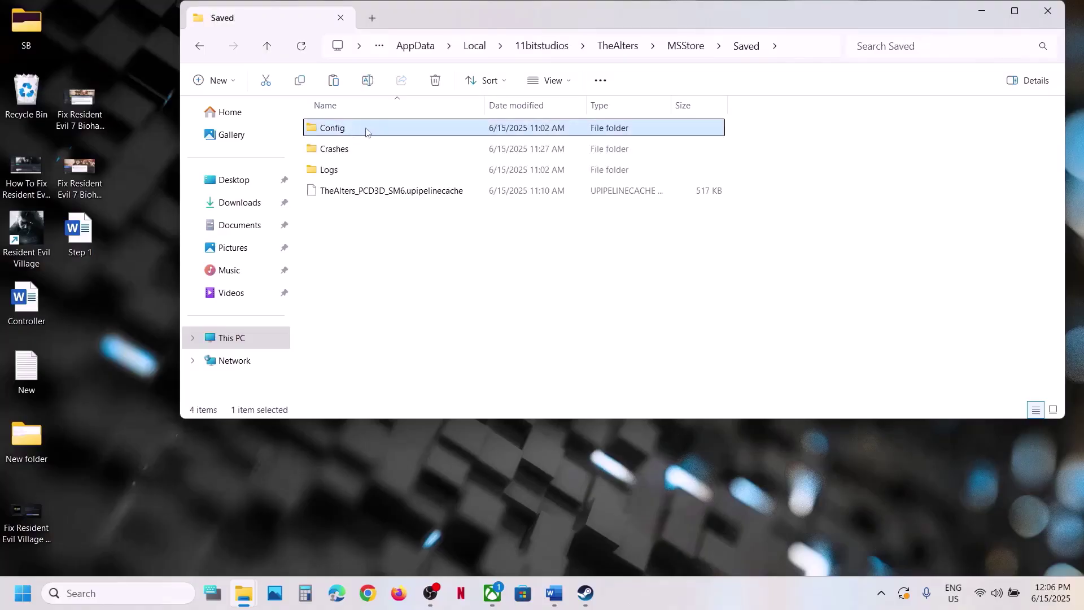
right_click(367, 132)
left_click(362, 259)
Switch to the Word document and highlight the Step 3 notes on renaming save files, losing game progress and creating a backup first
left_click(554, 593)
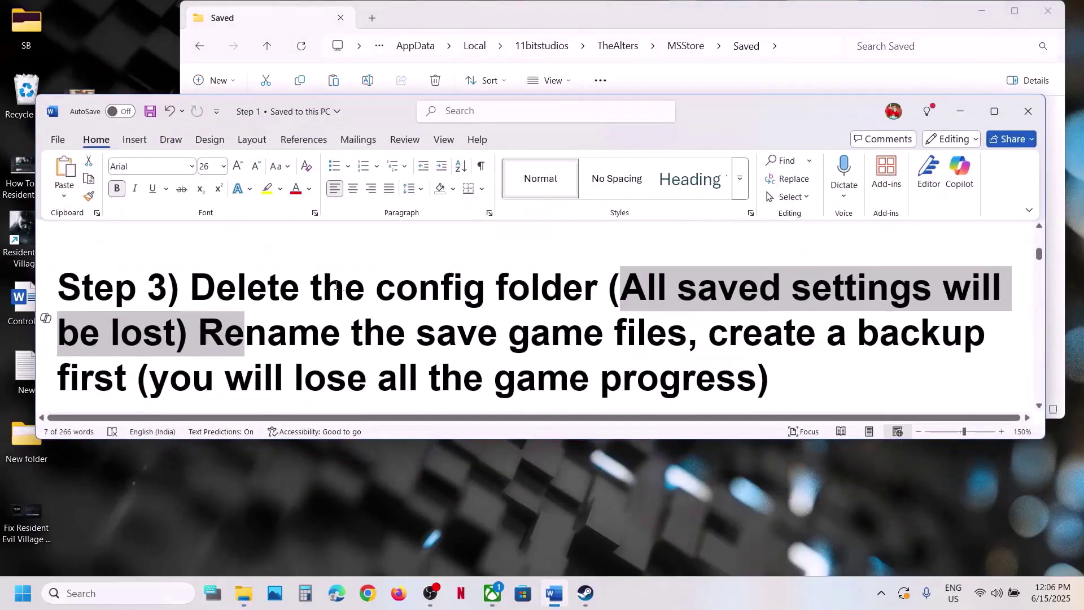
left_click(294, 287)
left_click_drag(207, 331, 646, 346)
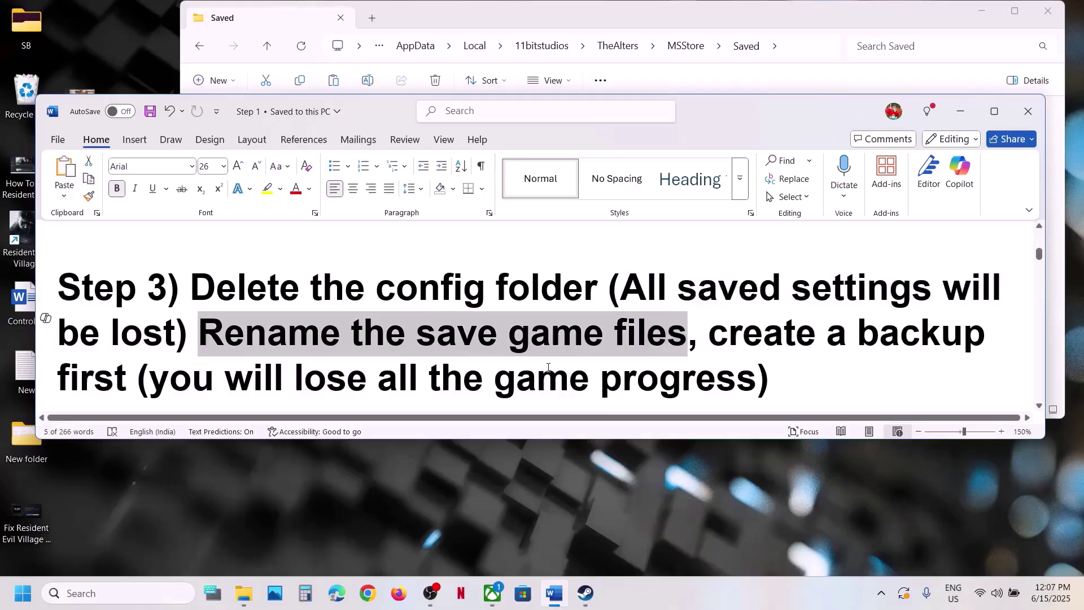
left_click_drag(152, 381, 741, 315)
scroll(741, 315, "up", 1)
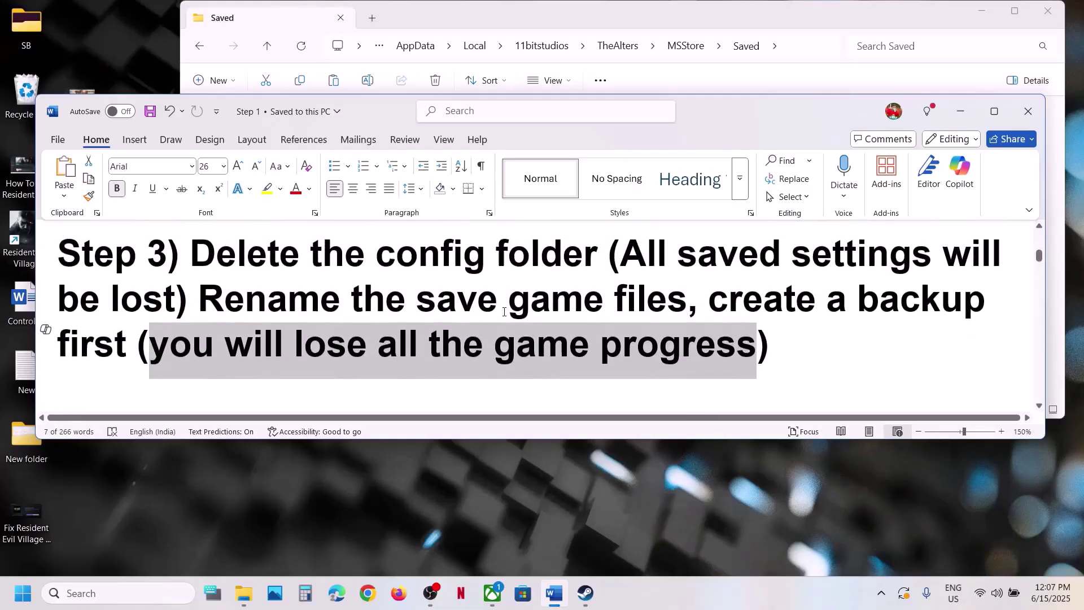
left_click_drag(713, 305, 136, 353)
Back up the 11bitstudios folder from AppData's Local folder to the desktop and place the copy beside sl.pcl.dll
left_click(571, 46)
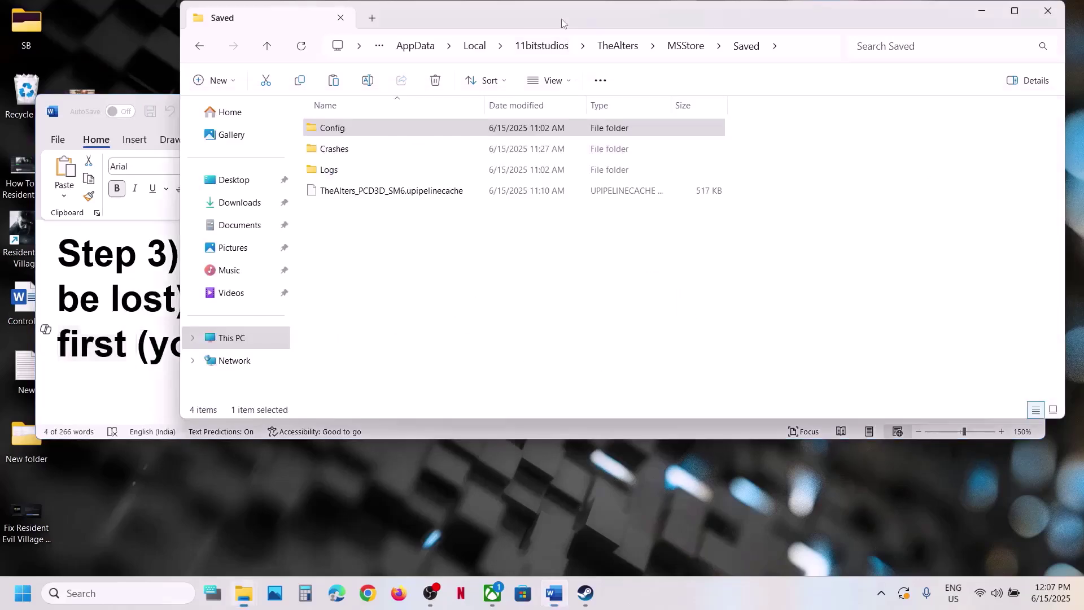
left_click(267, 49)
left_click(268, 49)
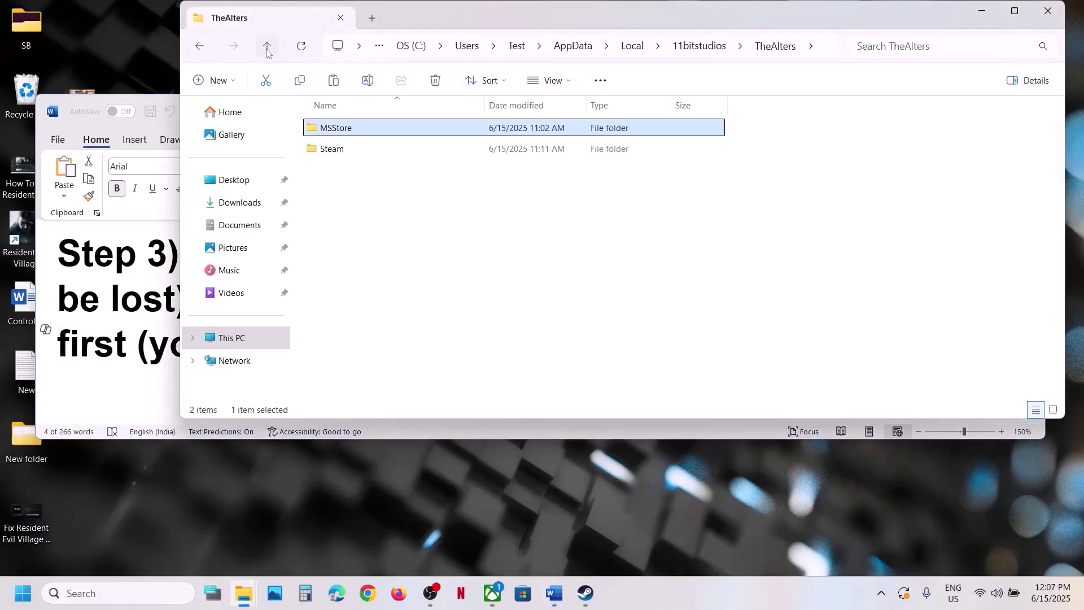
left_click(267, 48)
left_click(268, 48)
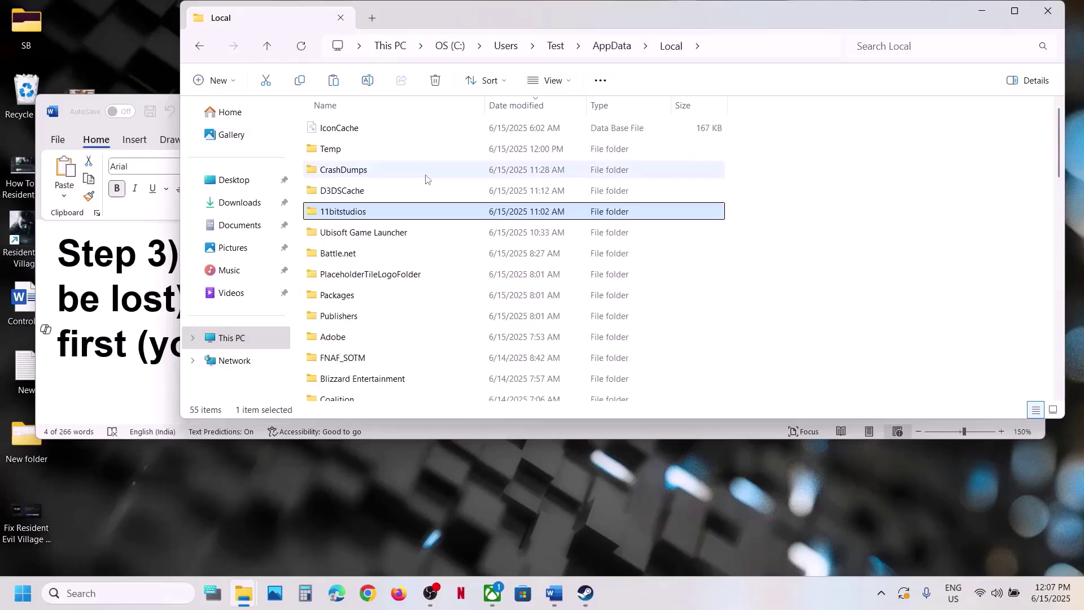
right_click(346, 215)
right_click(334, 214)
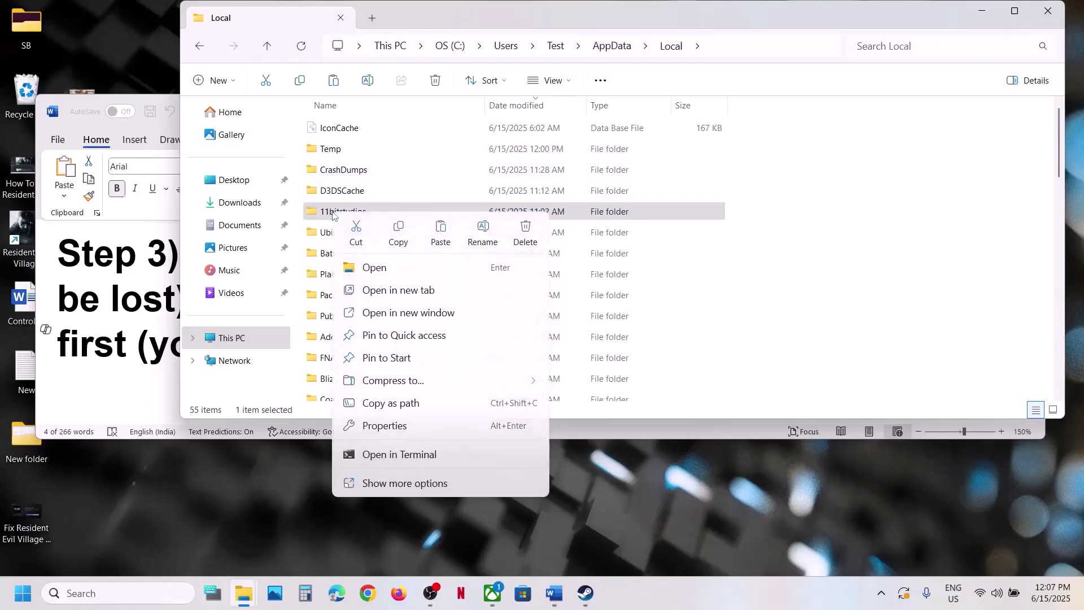
left_click(397, 232)
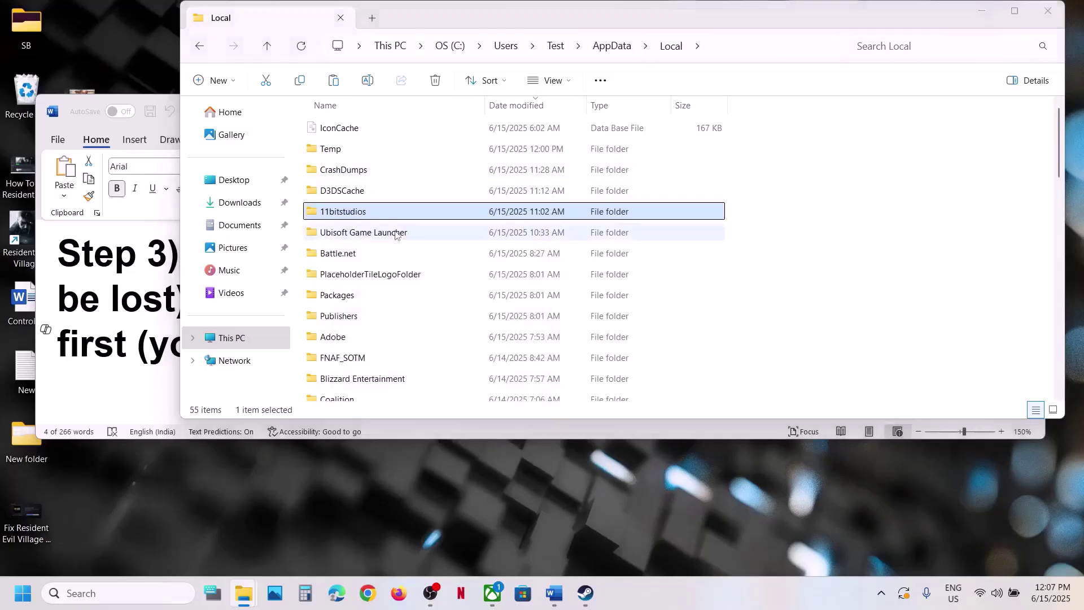
key("super+d")
key("ctrl+v")
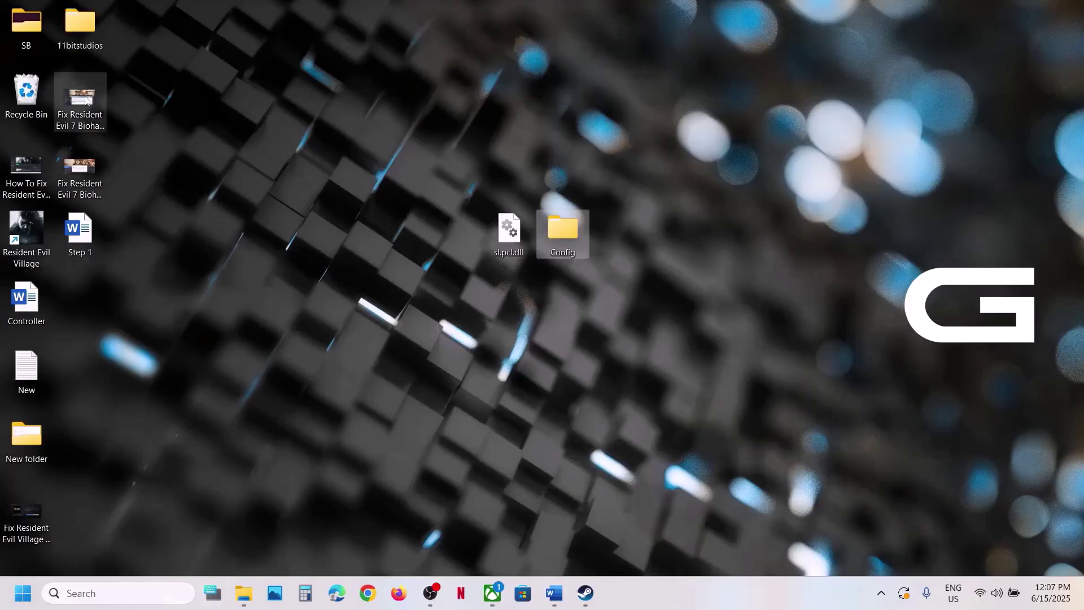
left_click_drag(80, 26, 472, 252)
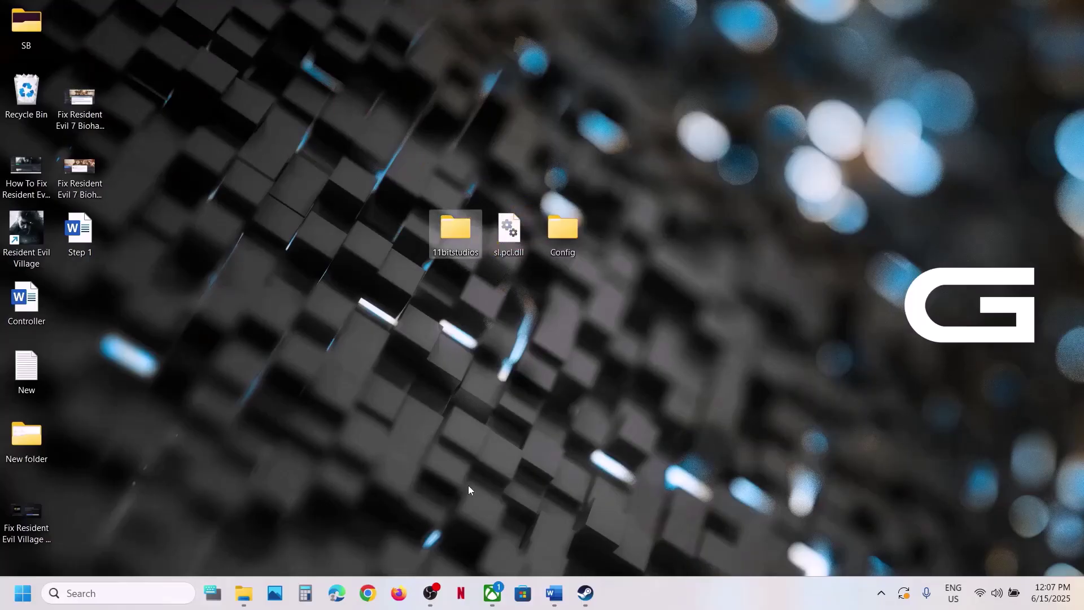
Return to the Local folder in File Explorer and rename the original 11bitstudios folder to 11bitstudios.old
mouse_move(243, 593)
left_click(321, 526)
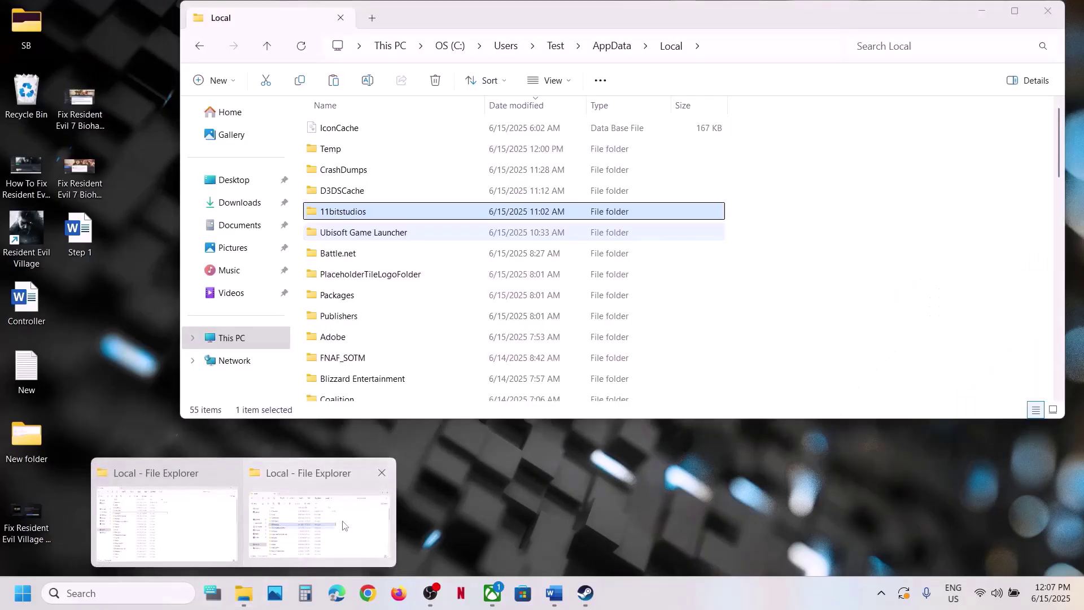
right_click(360, 213)
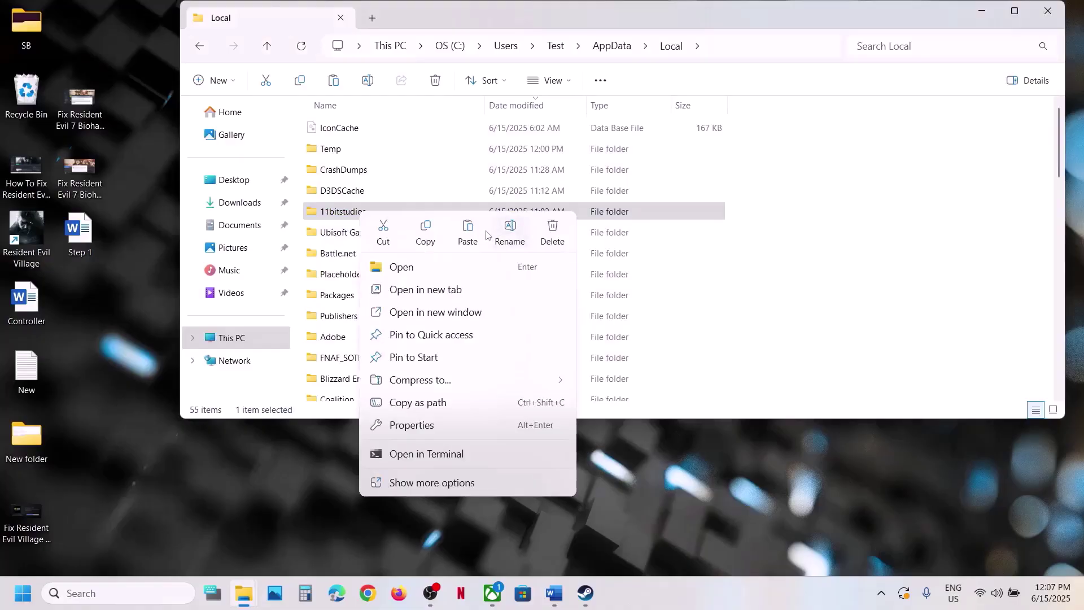
left_click(510, 232)
left_click(377, 212)
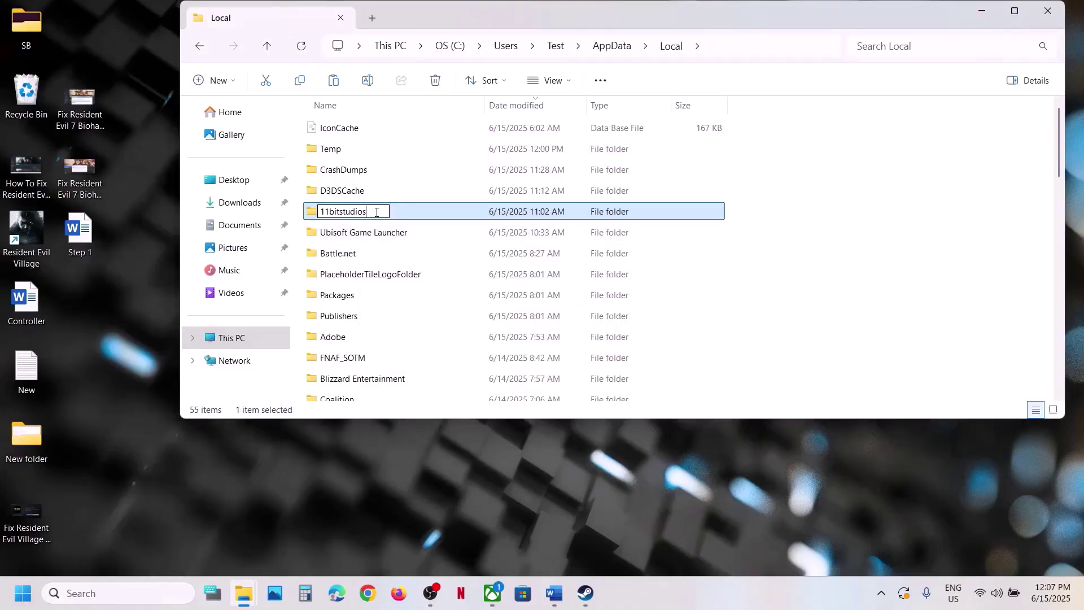
type(".old")
key("Return")
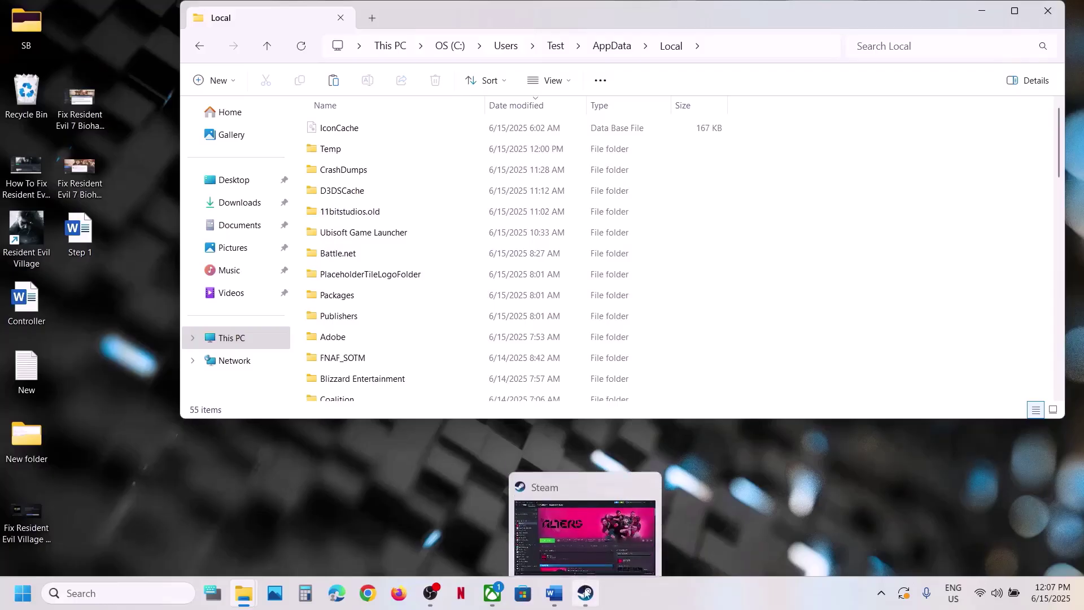
Bring up Steam, then switch to the Word document and show Step 4 about launch options
left_click(586, 593)
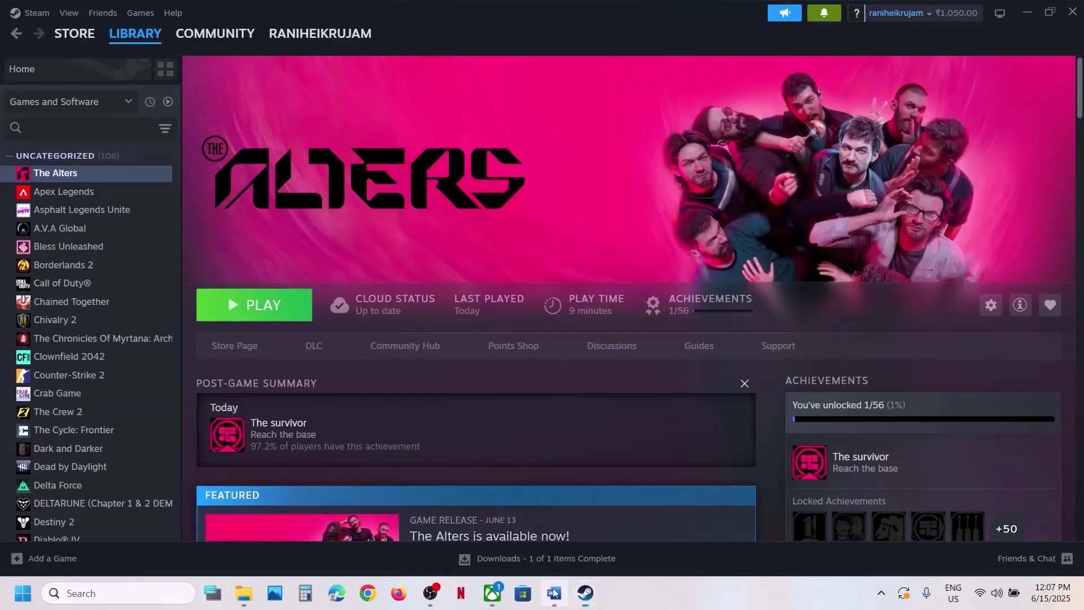
key("alt+Tab")
scroll(479, 340, "down", 5)
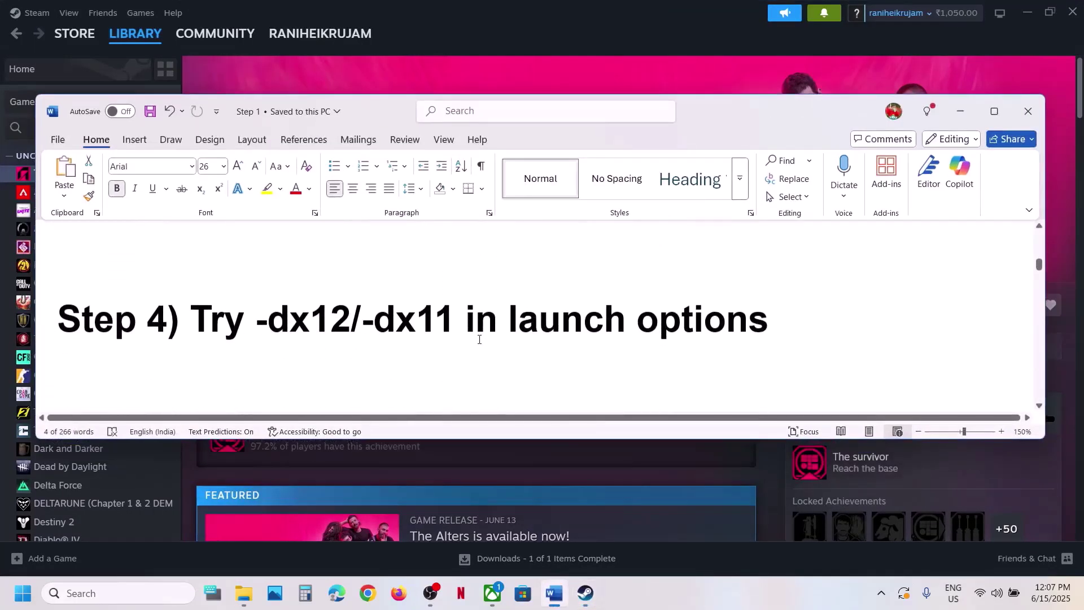
Switch to Steam, set The Alters' launch options to -dx12 and close its properties
left_click(515, 70)
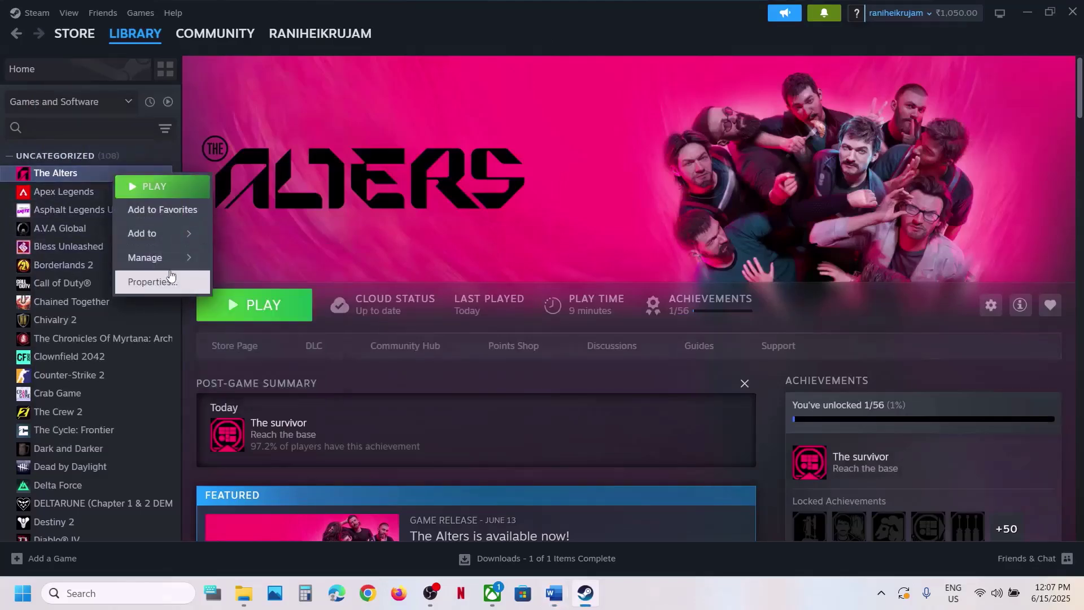
left_click(168, 280)
left_click(460, 322)
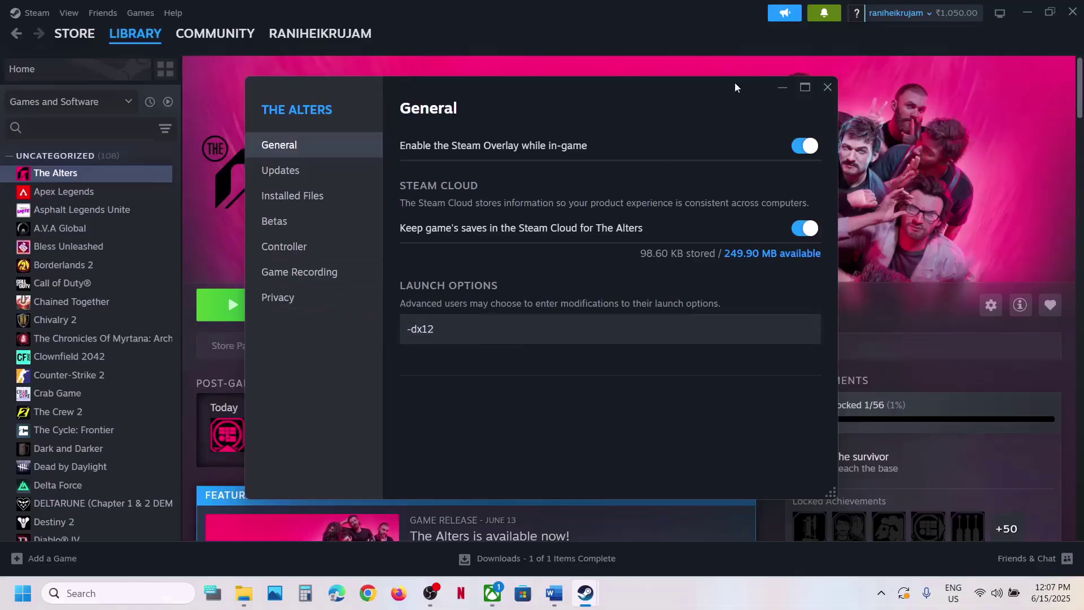
left_click(826, 94)
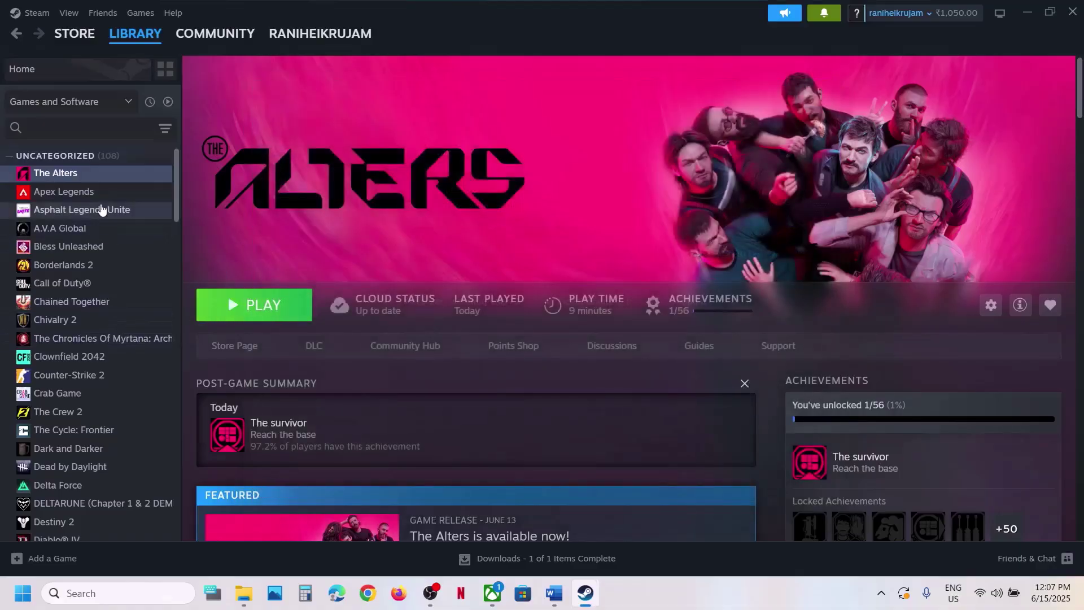
Reopen The Alters' properties and replace the launch option with -d3d12
right_click(99, 177)
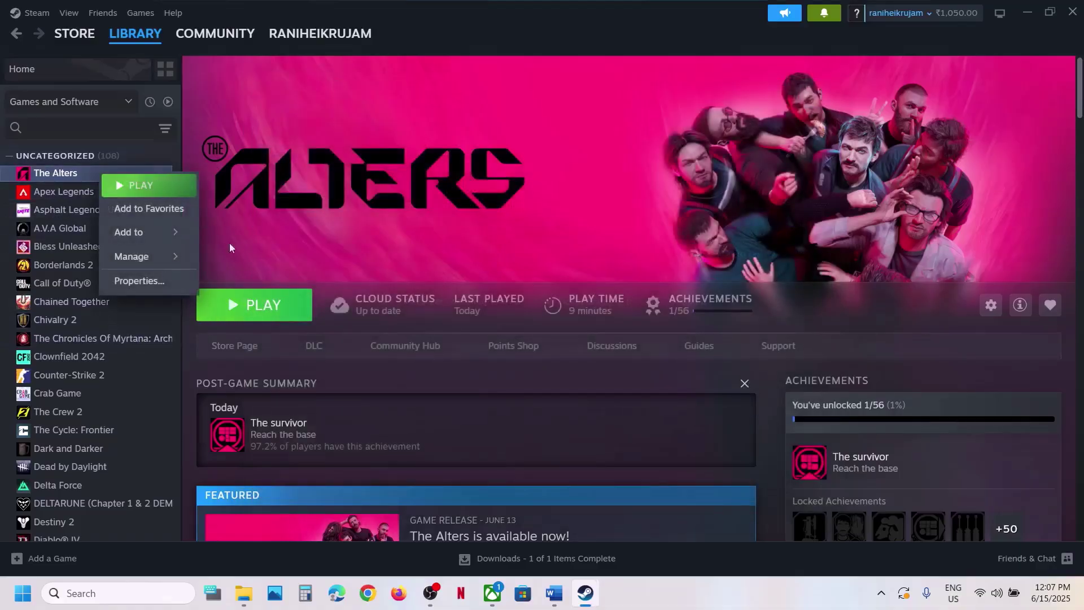
left_click(191, 277)
left_click_drag(436, 330, 372, 334)
type("-")
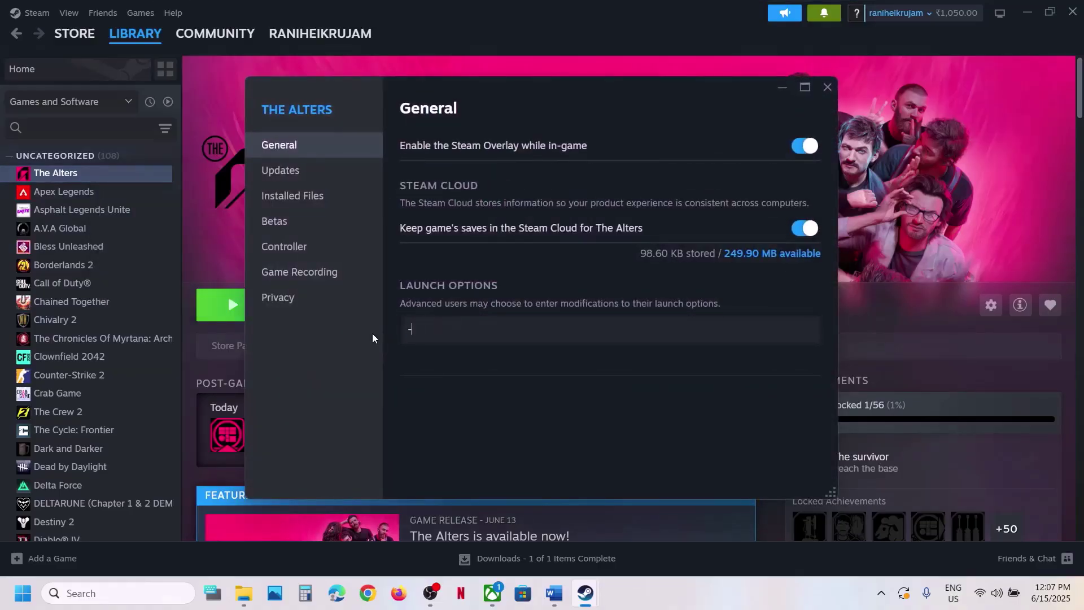
type("d3d12")
Set the launch option to -dx11, then replace it with the alternative -d3d11
left_click_drag(477, 325, 310, 342)
type("-dx11")
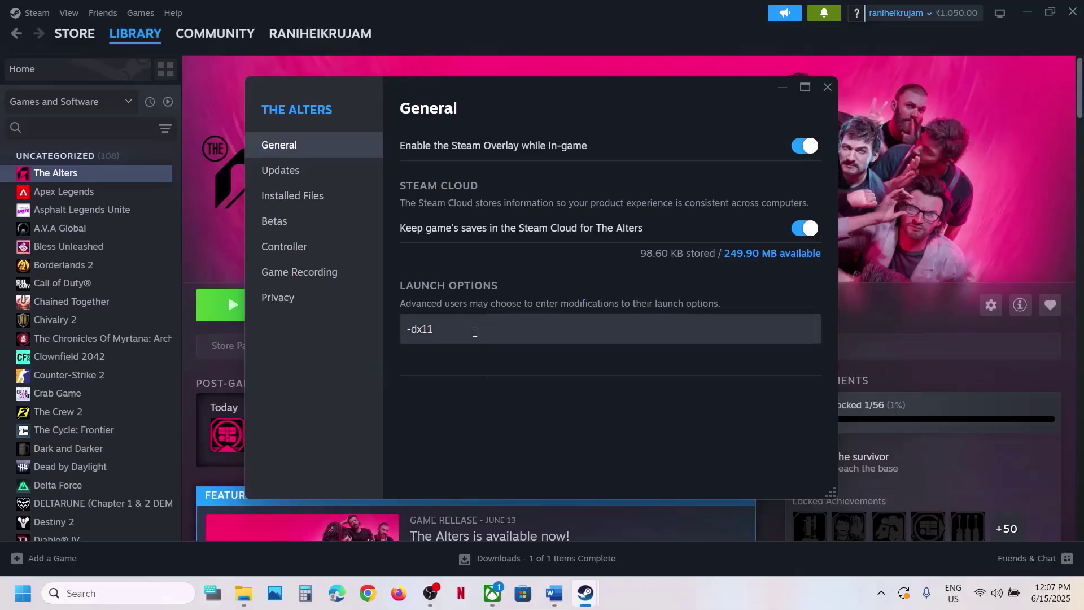
left_click_drag(475, 332, 370, 324)
type("-d3")
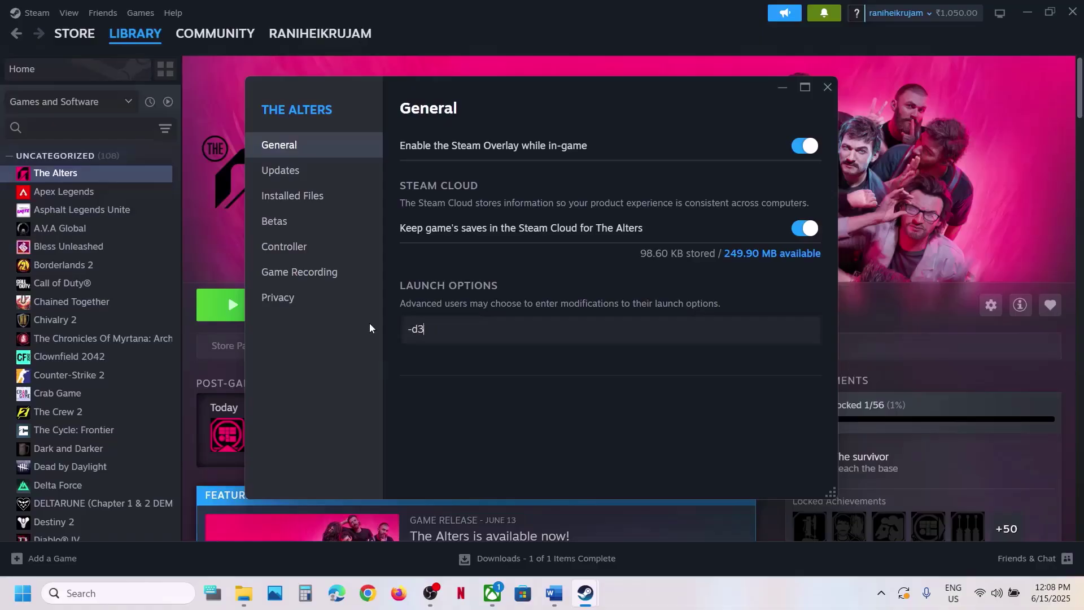
type("d11")
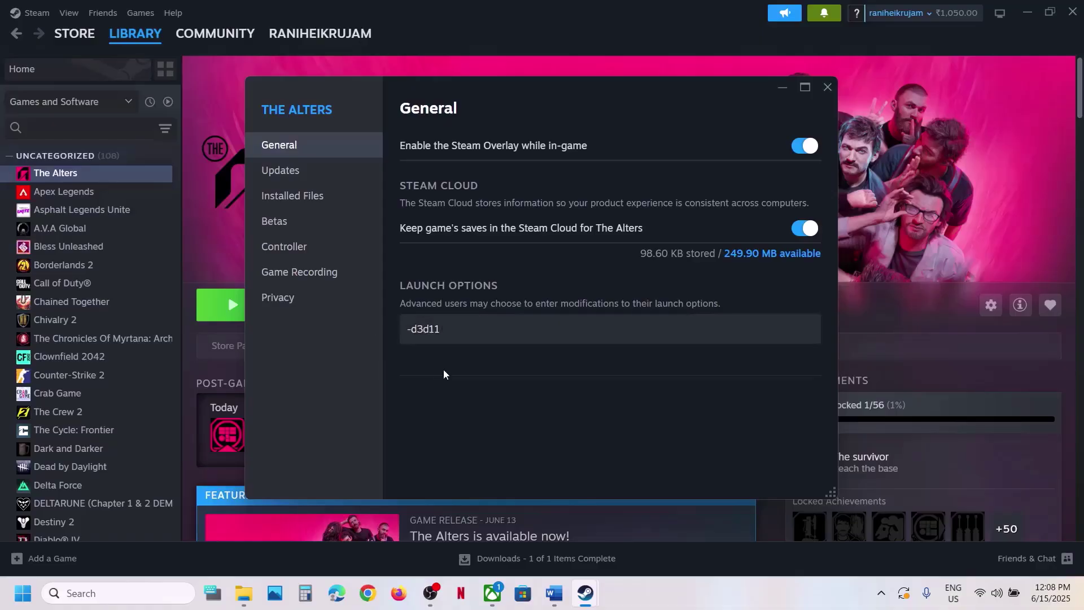
Clear The Alters' launch options and close the game's properties
left_click_drag(467, 328, 375, 327)
key("BackSpace")
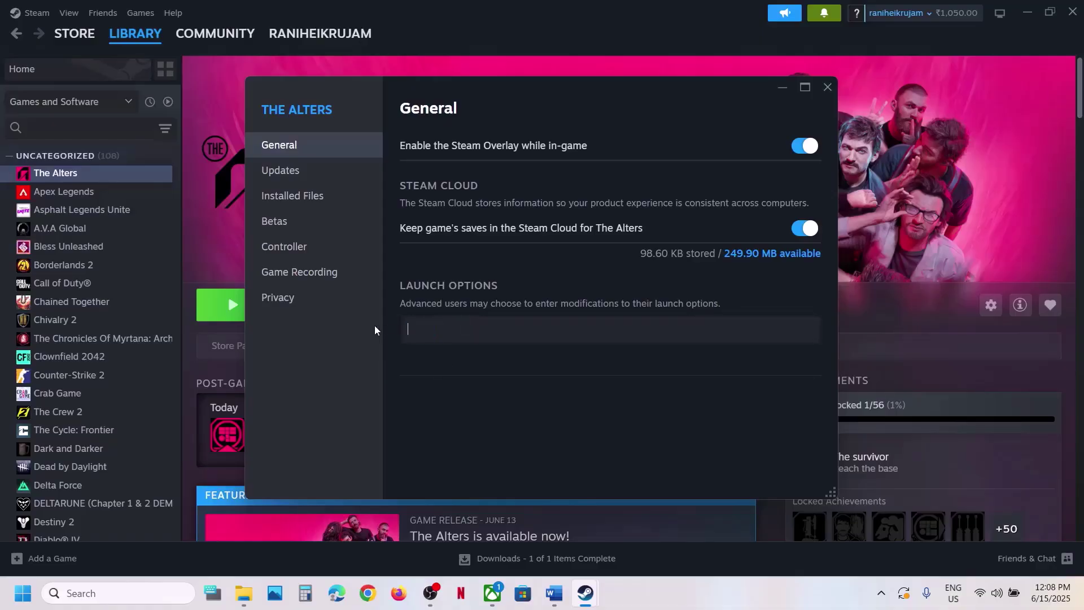
left_click(828, 86)
Show Step 5 in the maximized Word document and highlight the NVIDIA and AMD driver download links
left_click(554, 593)
scroll(512, 294, "down", 3)
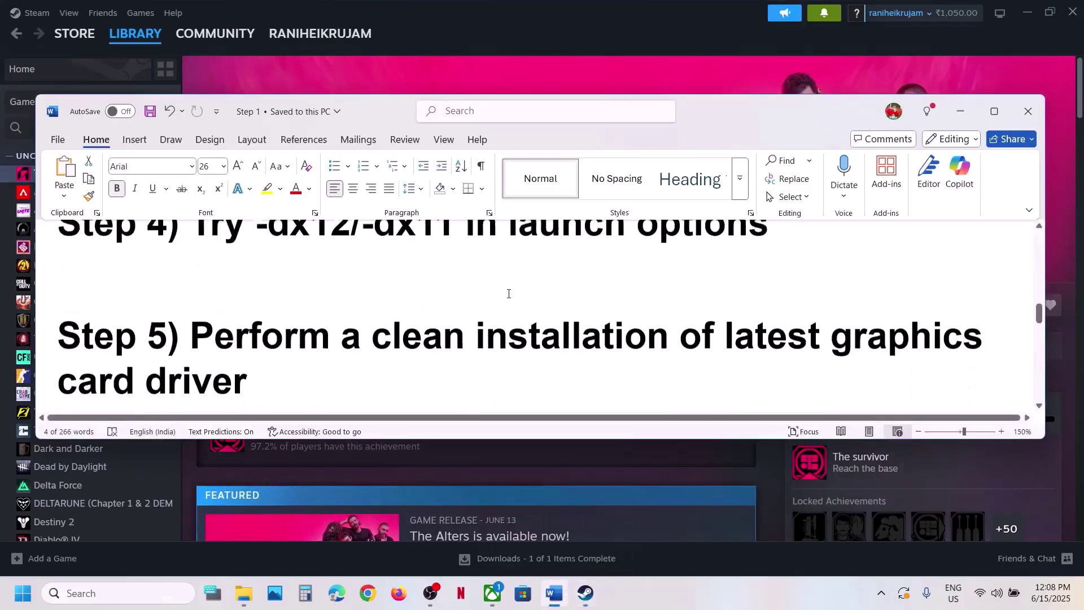
left_click(994, 113)
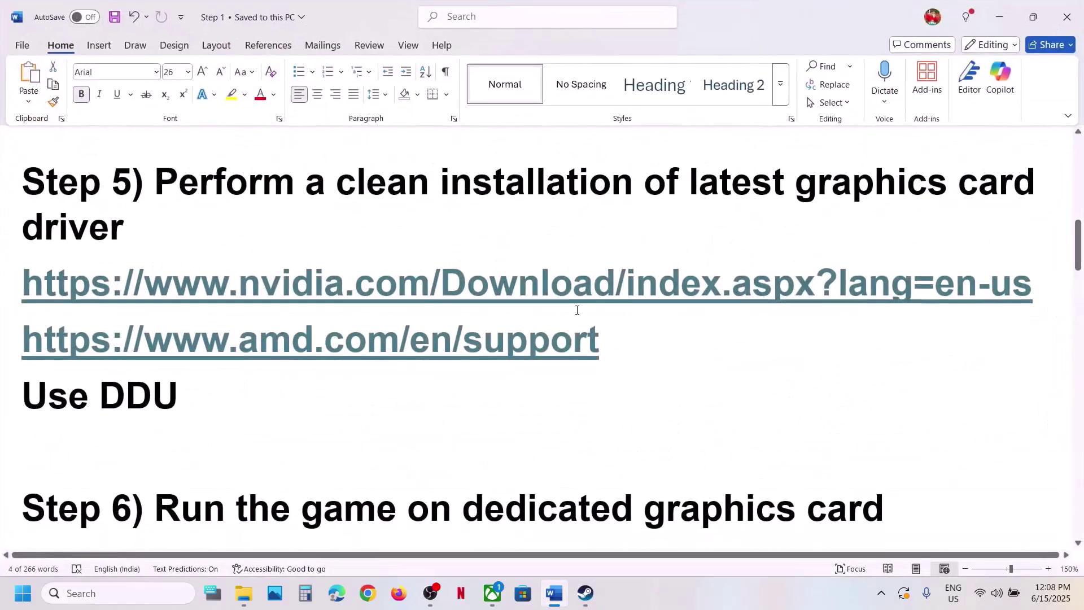
scroll(576, 310, "up", 1)
left_click_drag(22, 345, 653, 347)
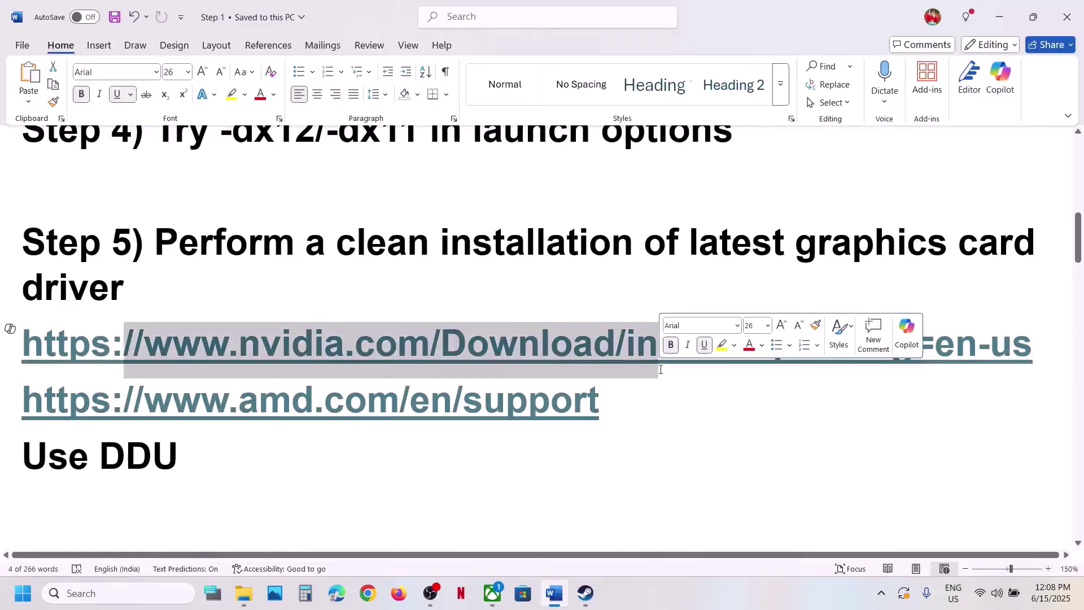
left_click_drag(22, 400, 624, 438)
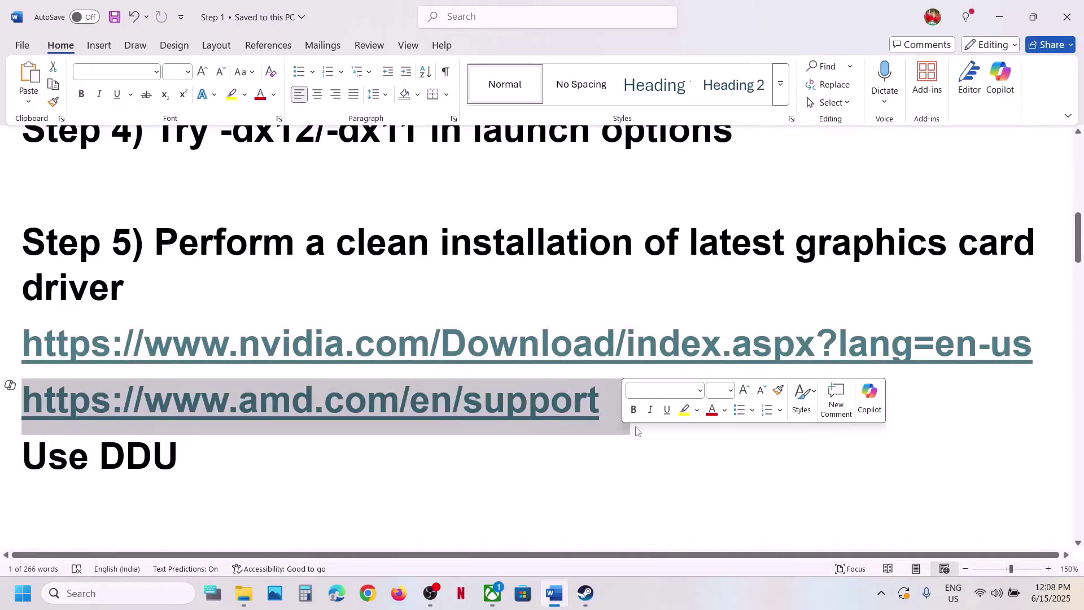
left_click(629, 460)
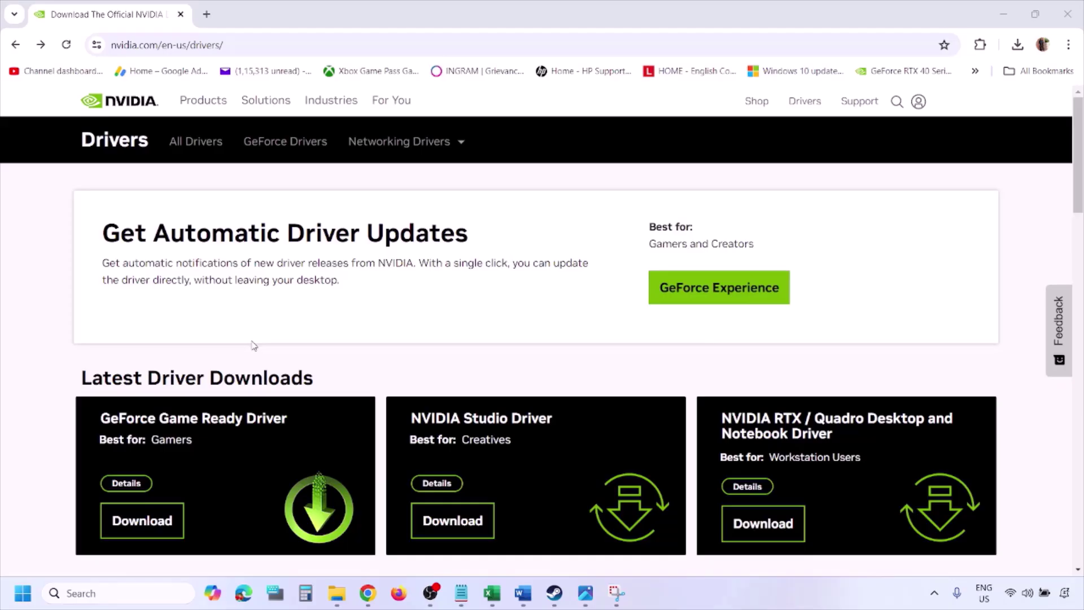
On NVIDIA's driver page in Chrome, choose Windows 11 and search for GeForce RTX 3050 Laptop GPU drivers
scroll(252, 346, "down", 9)
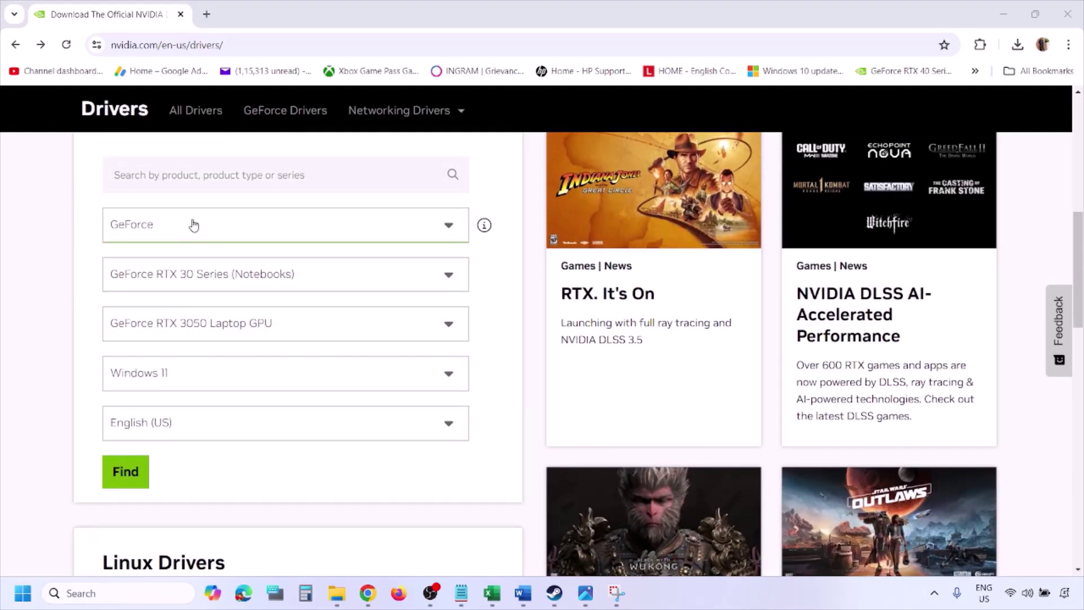
left_click(179, 377)
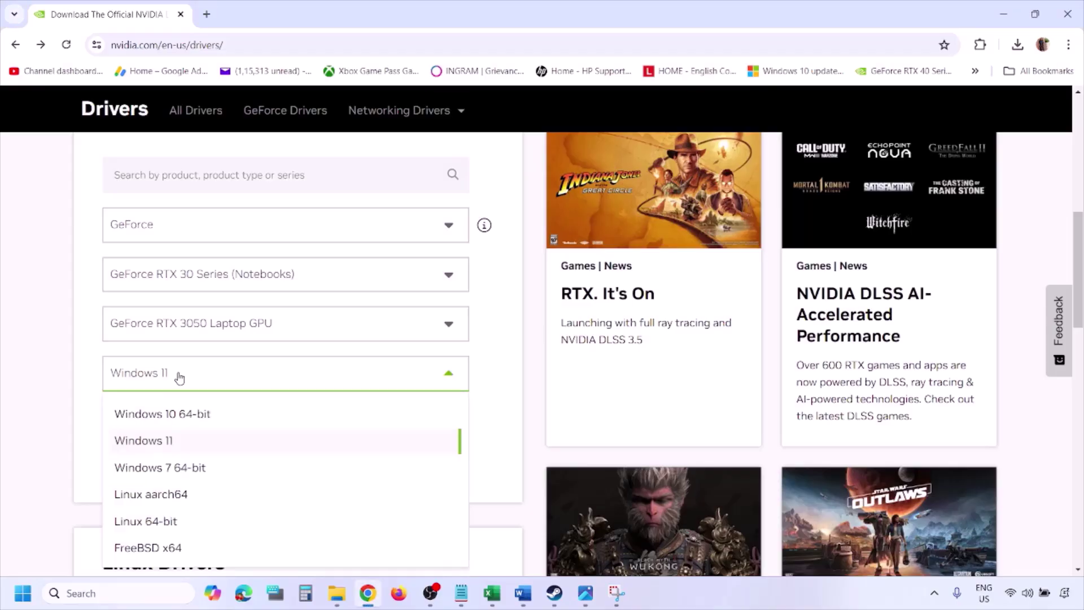
left_click(159, 446)
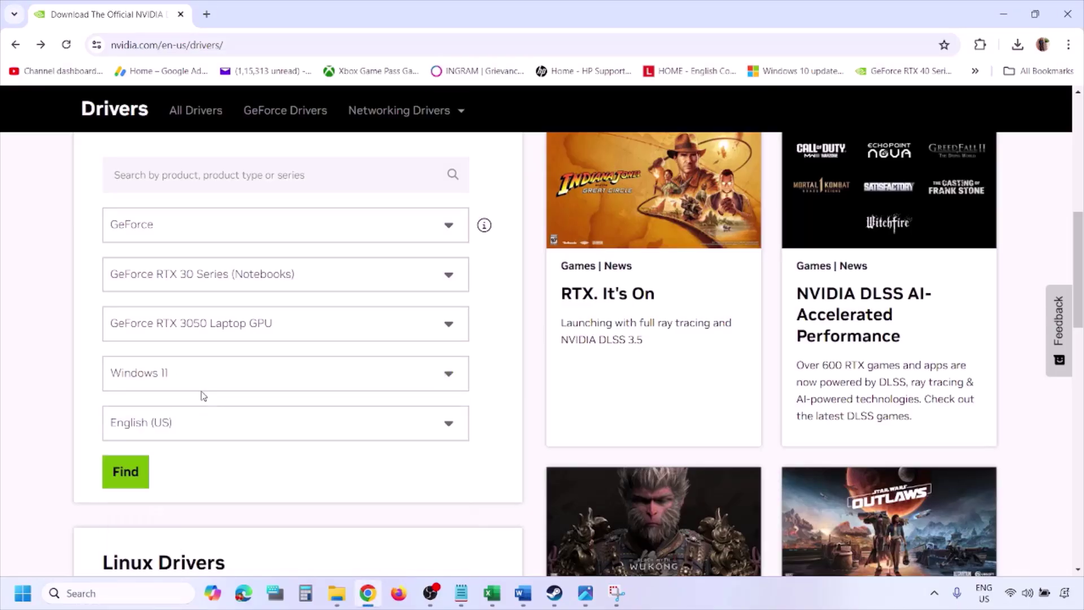
left_click(129, 476)
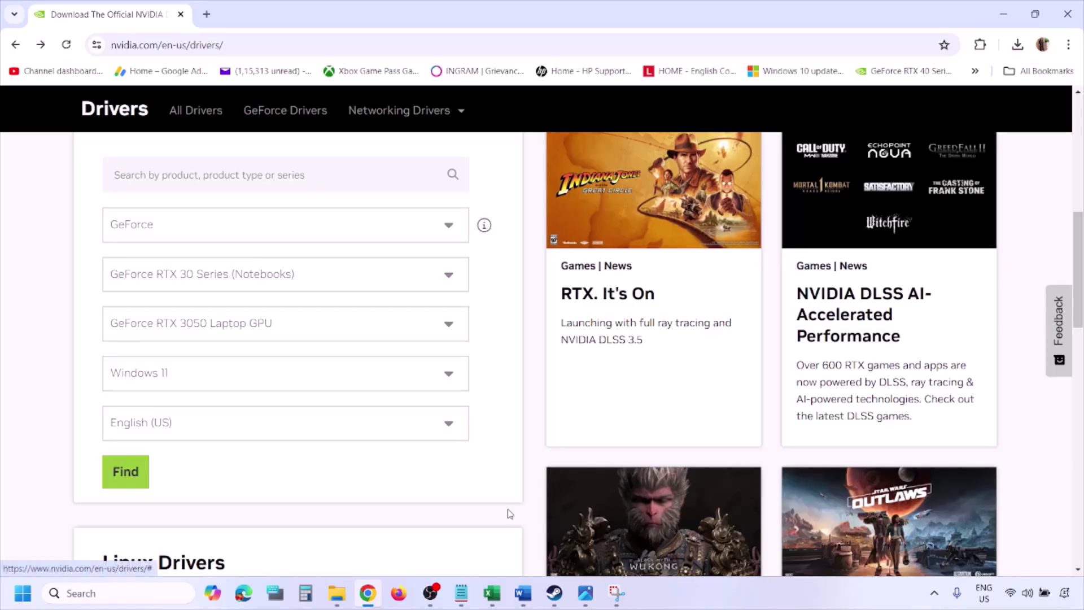
Go through screenshots 1.png to 5.png in Photos, covering the Game Ready driver download and the installer's custom clean installation options
left_click(586, 594)
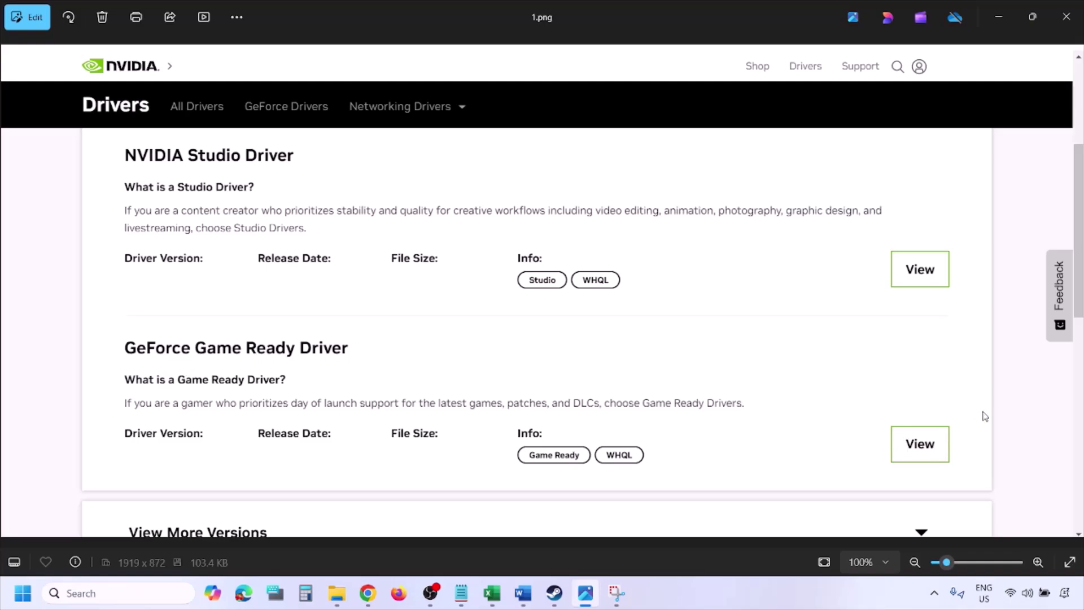
key("Right")
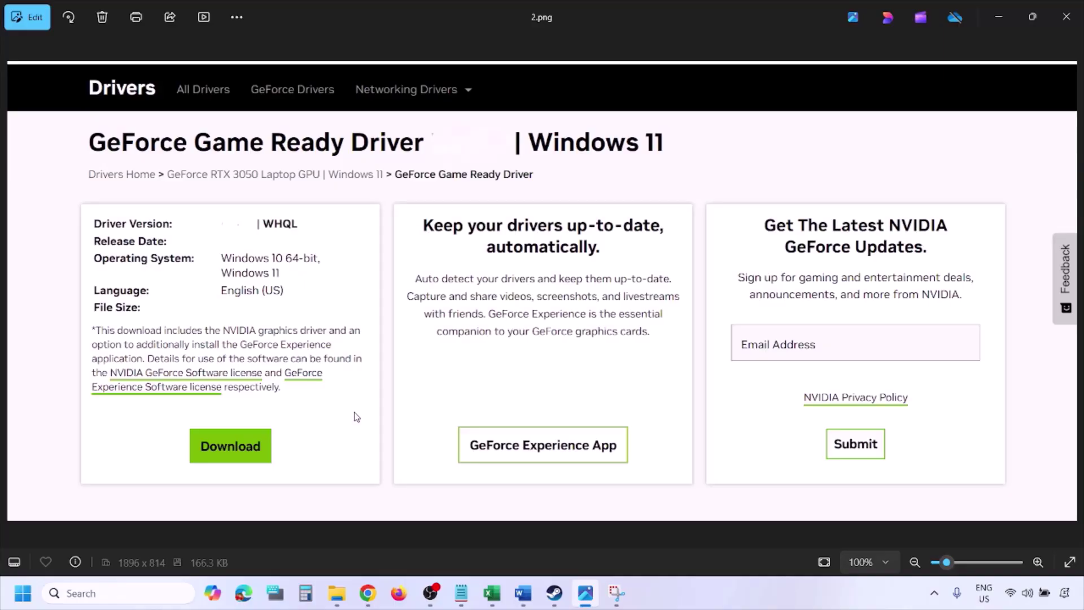
key("Right")
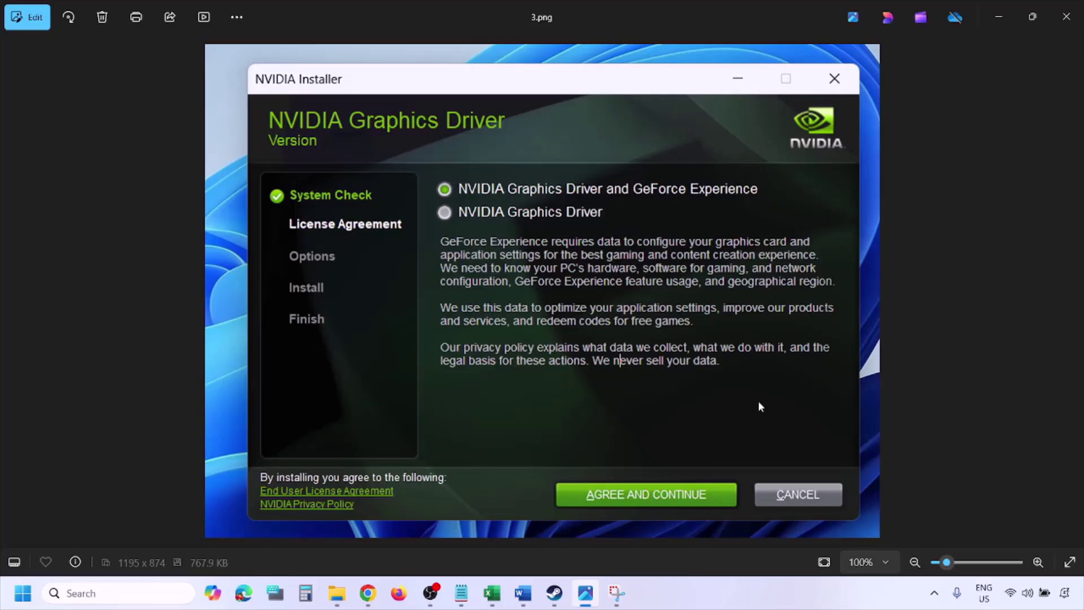
key("Right")
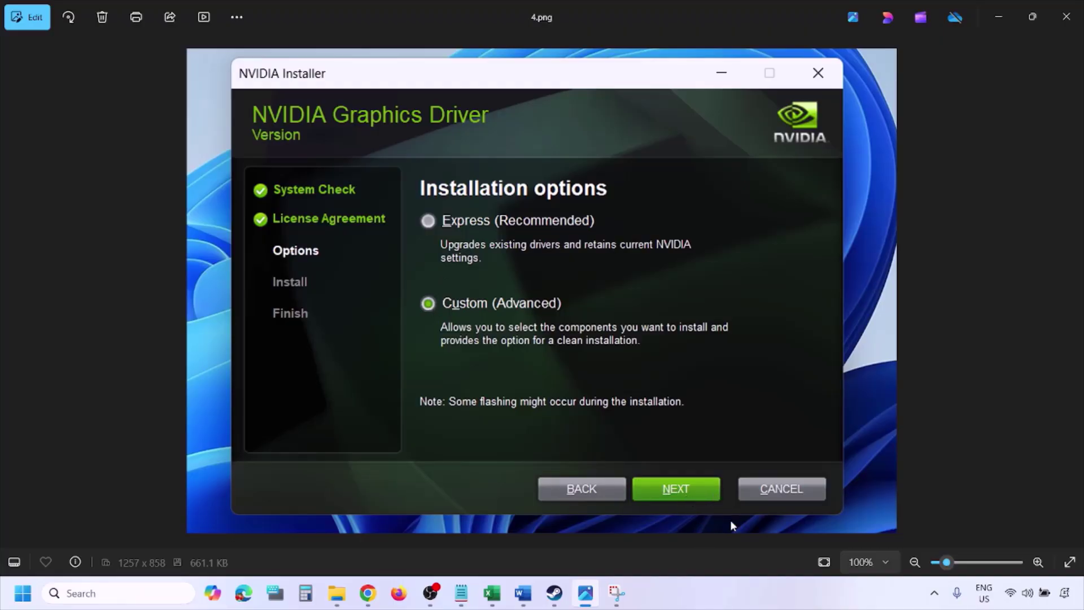
key("Right")
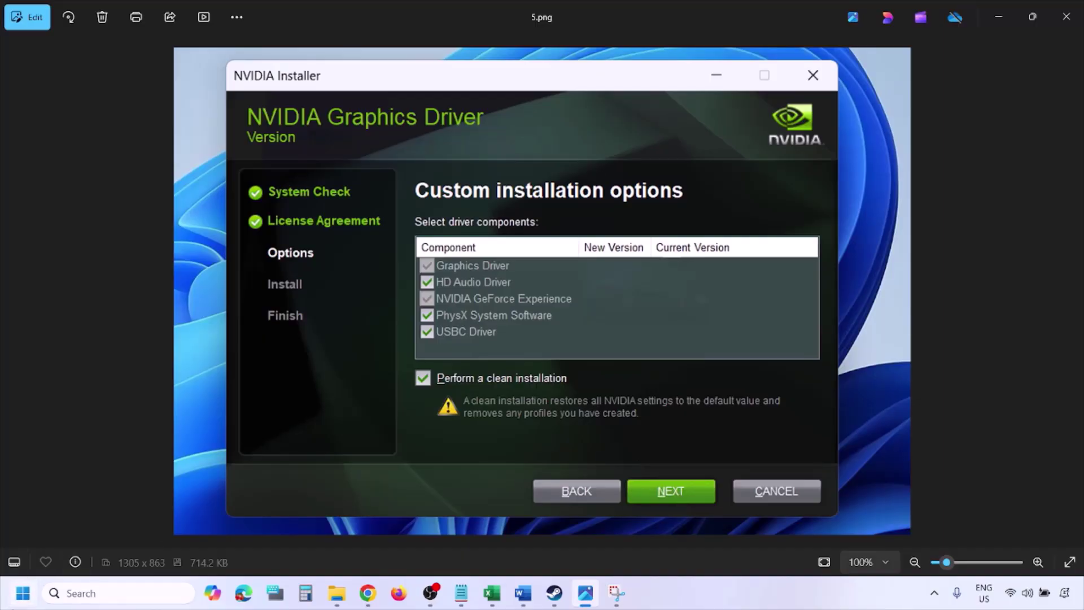
Show the Restart option among the Windows power options without restarting the computer
left_click(22, 593)
left_click(411, 544)
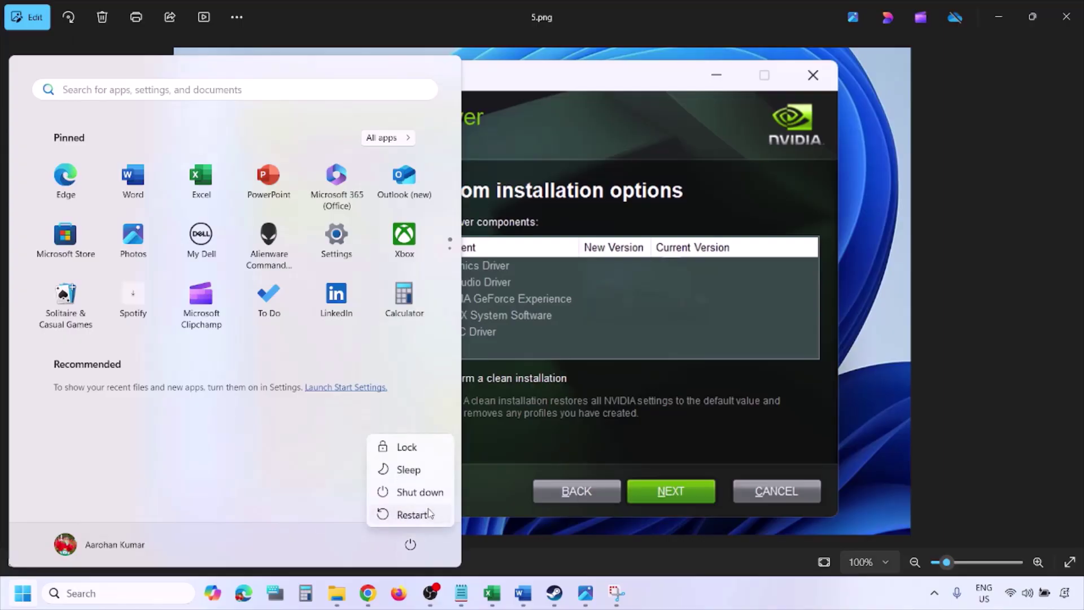
left_click(740, 603)
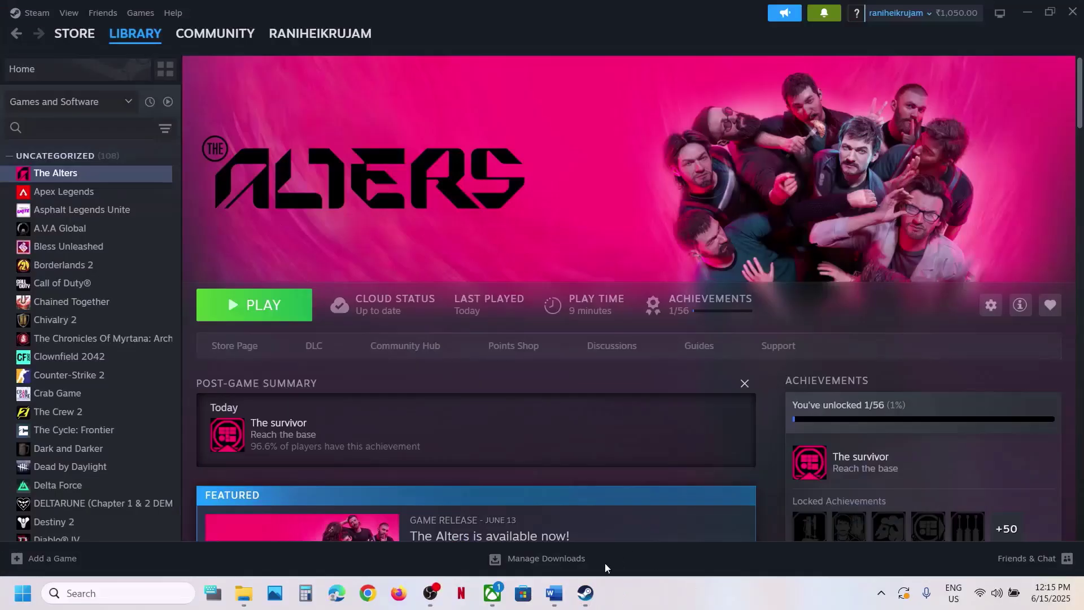
Copy the word "graphics" from the Step 6 heading in the Word document and search Windows with it to open Graphics settings
left_click(554, 593)
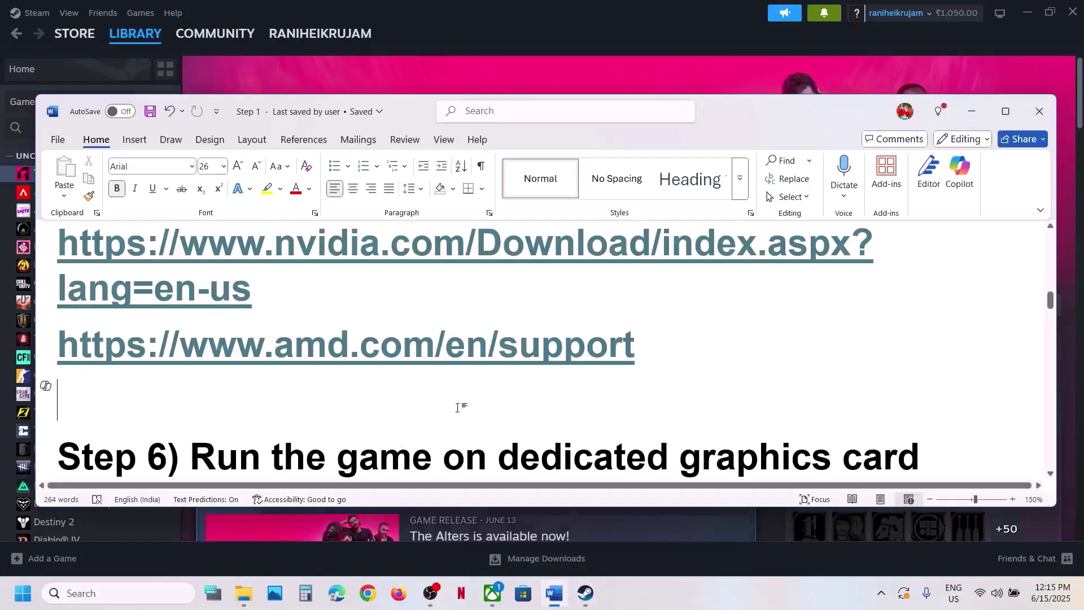
scroll(382, 379, "down", 2)
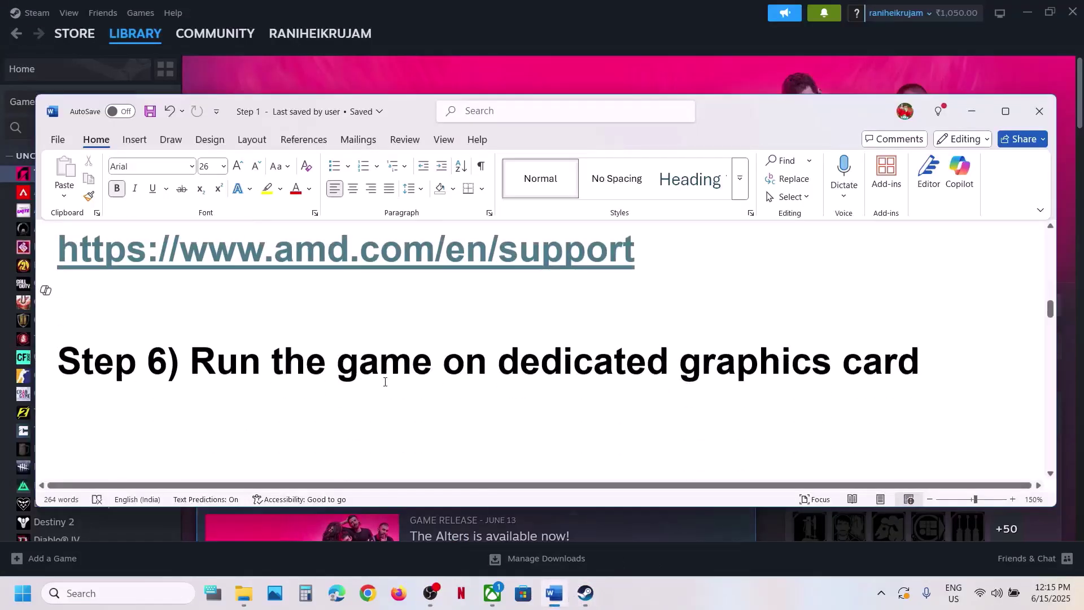
double_click(711, 371)
key("ctrl+c")
left_click(172, 590)
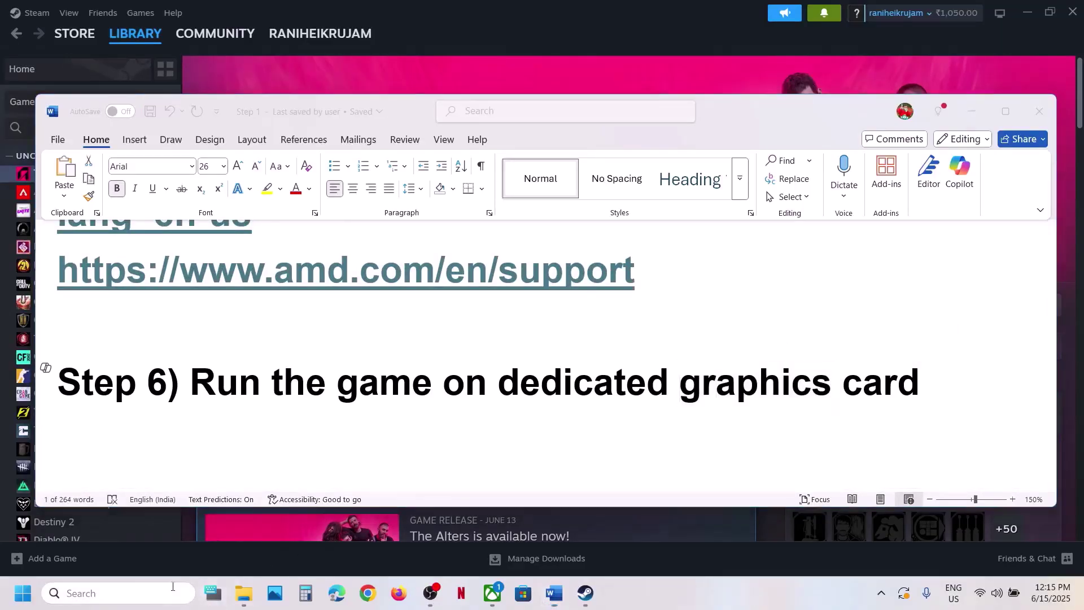
key("ctrl+v")
left_click(196, 149)
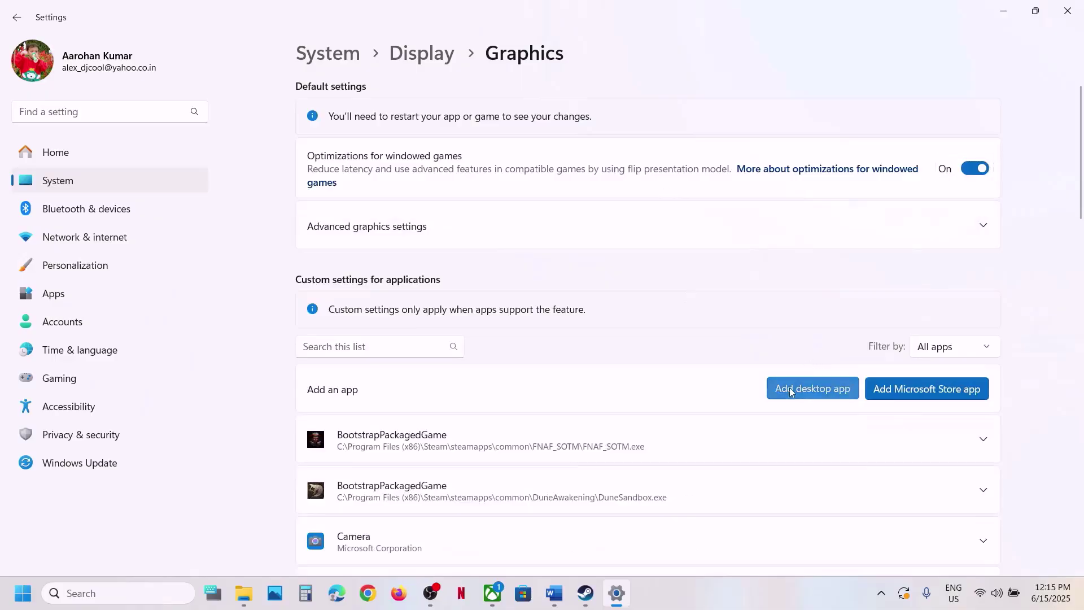
Add the desktop app TheAlters-Win64-Shipping from The Alters\TheAlters\Binaries\Win64 in Steam's common folder to the custom graphics settings
left_click(791, 388)
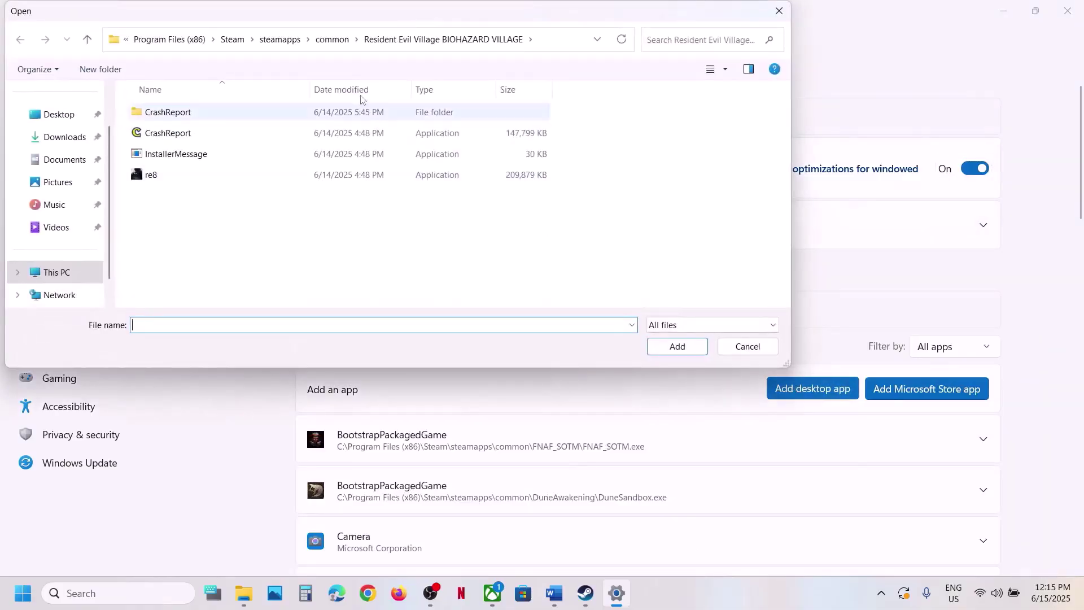
left_click(332, 39)
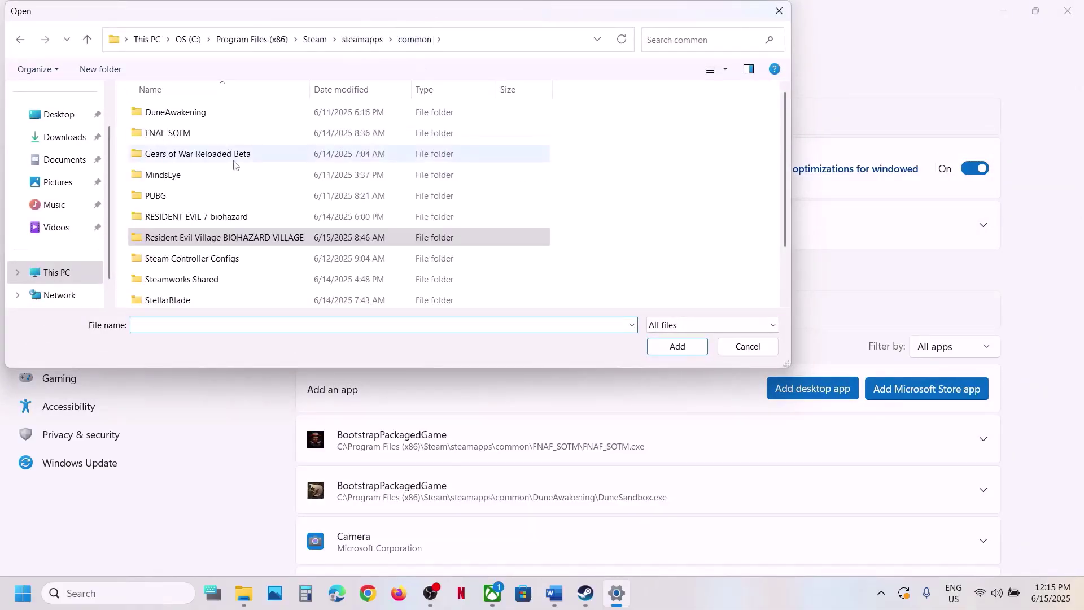
scroll(234, 165, "down", 1)
scroll(234, 164, "up", 1)
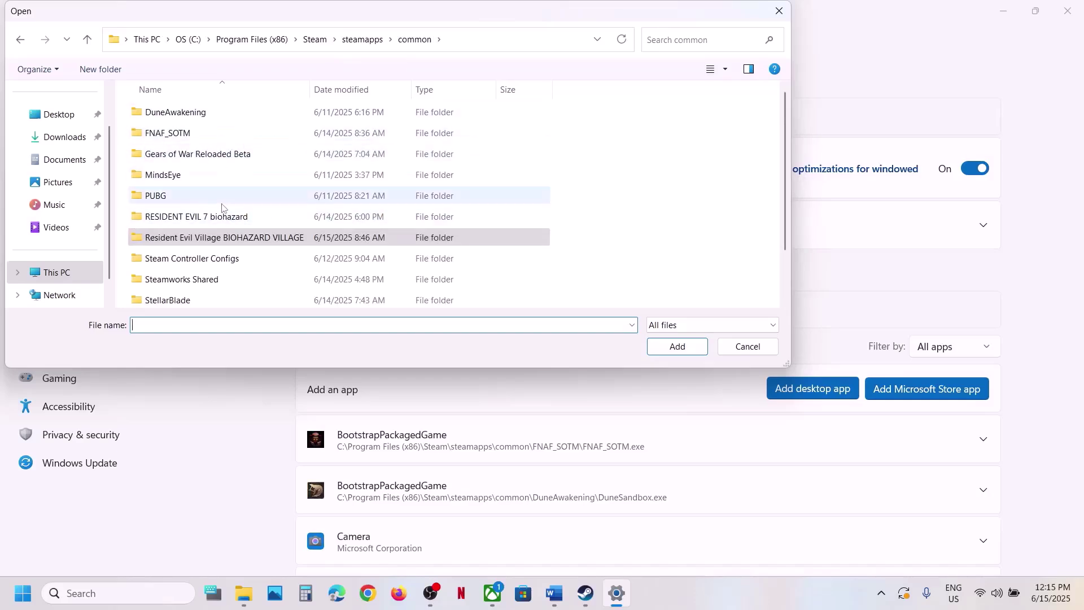
scroll(222, 207, "down", 1)
double_click(183, 279)
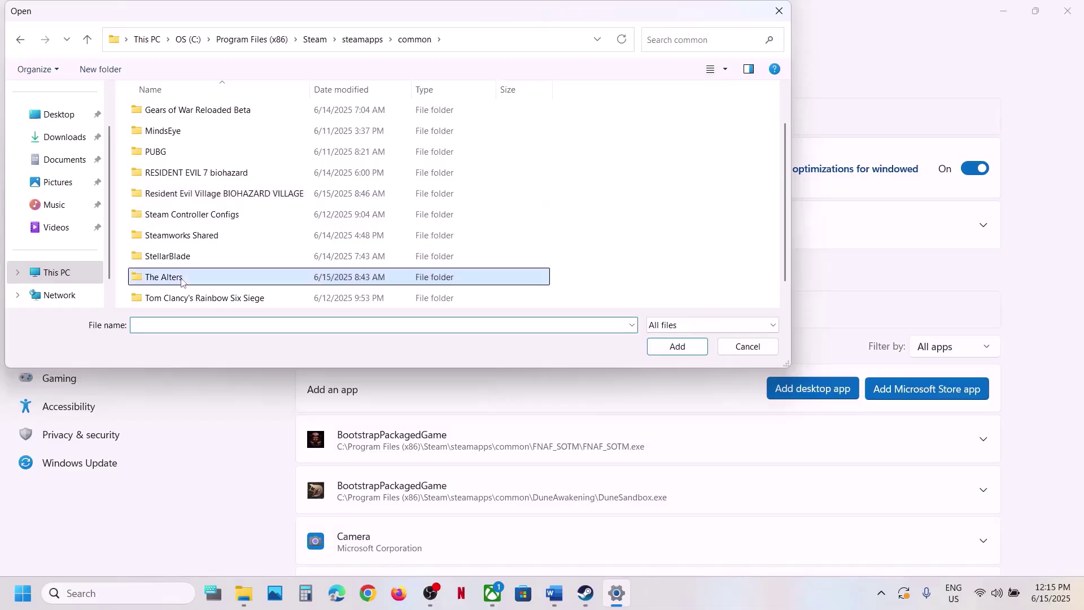
double_click(166, 134)
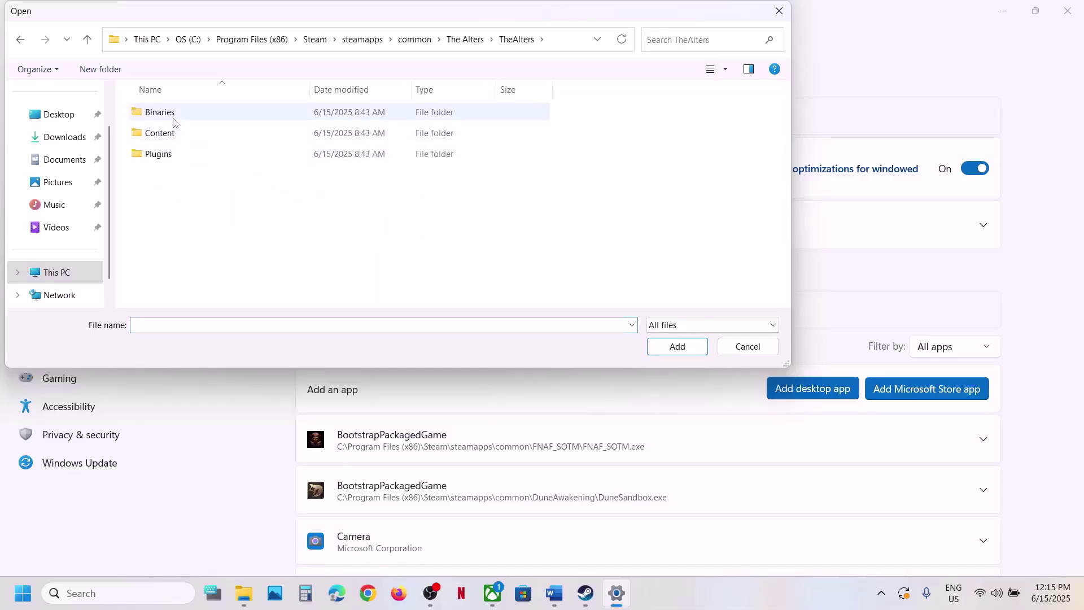
double_click(172, 113)
left_click(174, 119)
double_click(174, 119)
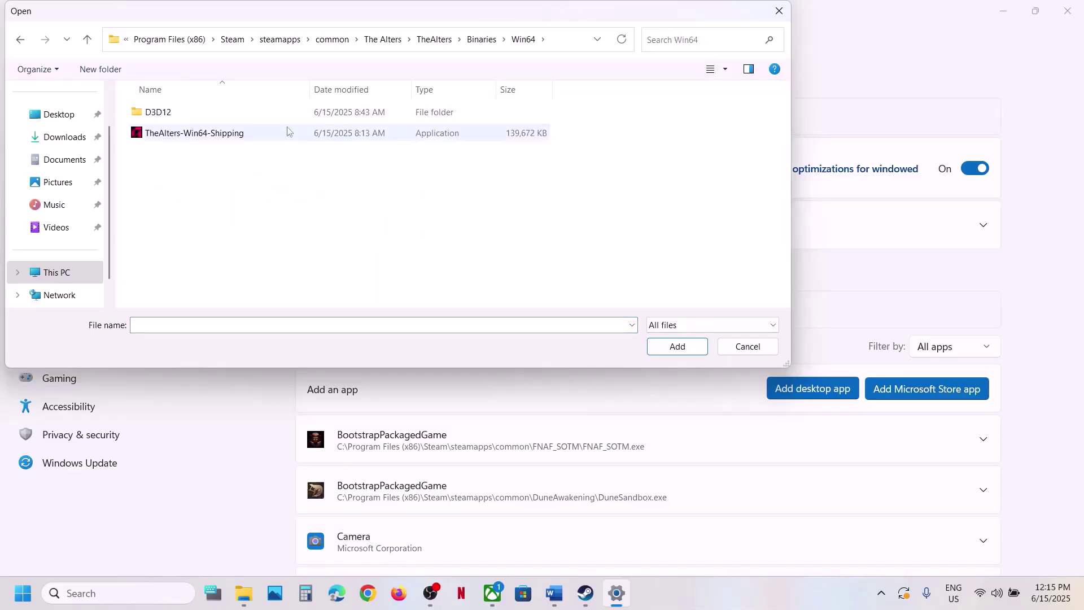
left_click(252, 134)
left_click(692, 346)
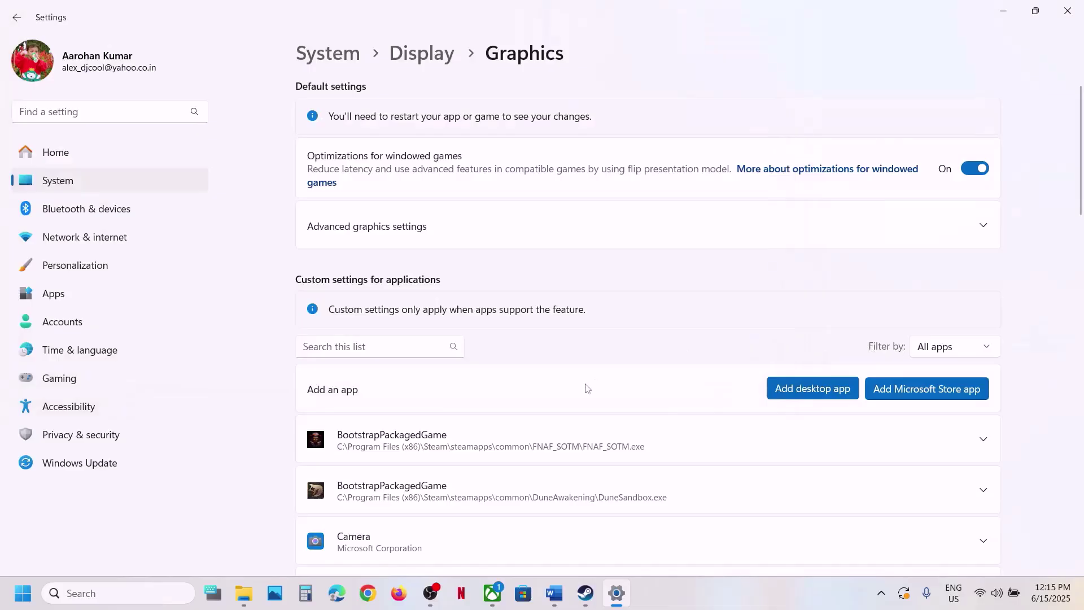
Set the GPU preference of The Alters' Win64-Shipping entry to High Performance (Intel(R) Iris(R) Xe Graphics)
scroll(587, 388, "down", 15)
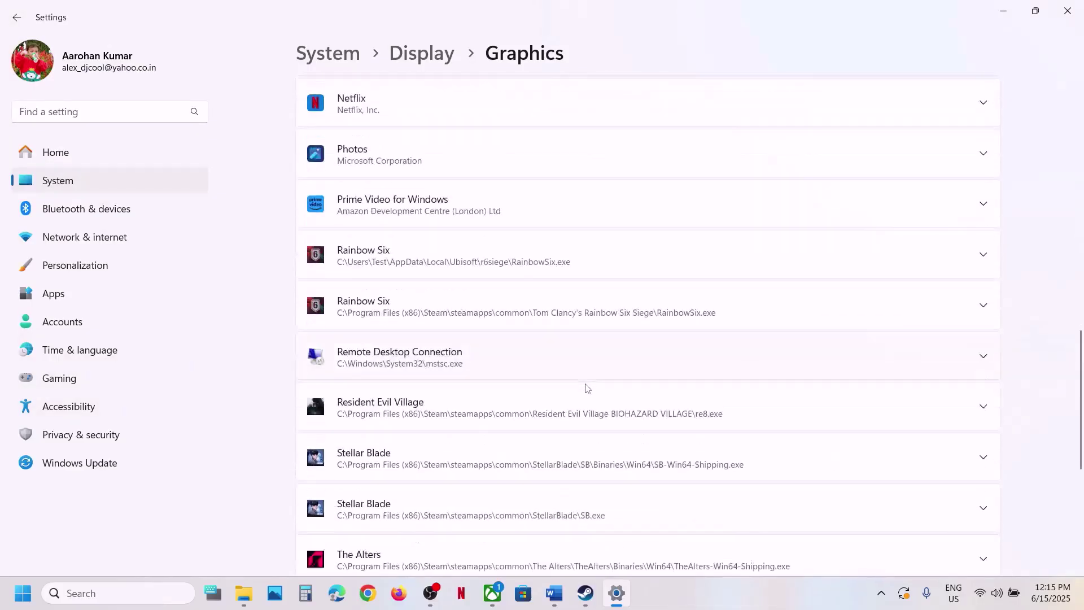
scroll(587, 388, "down", 5)
left_click(491, 310)
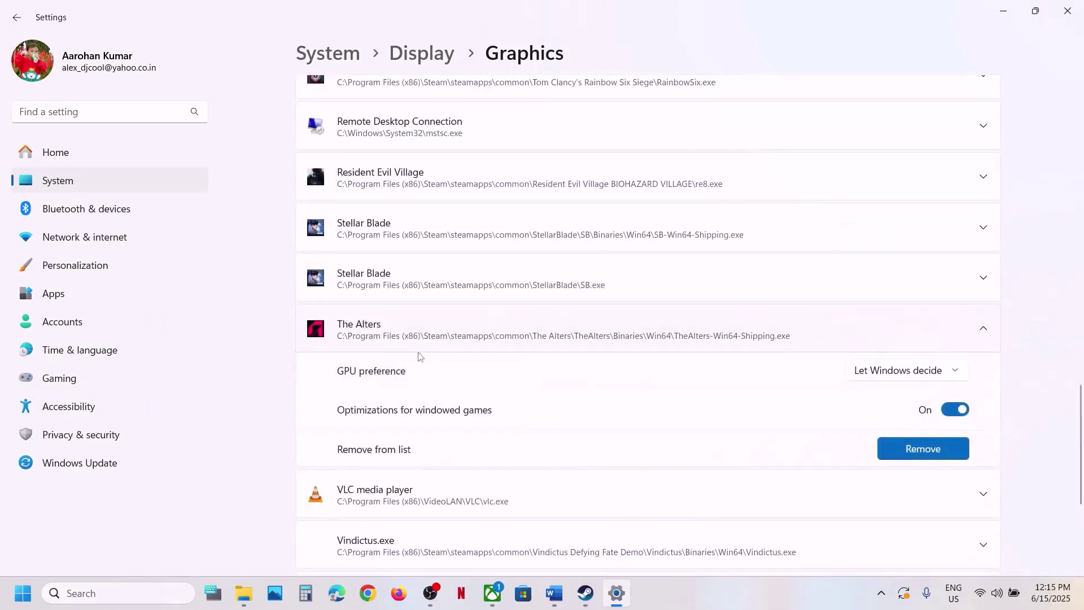
left_click(908, 380)
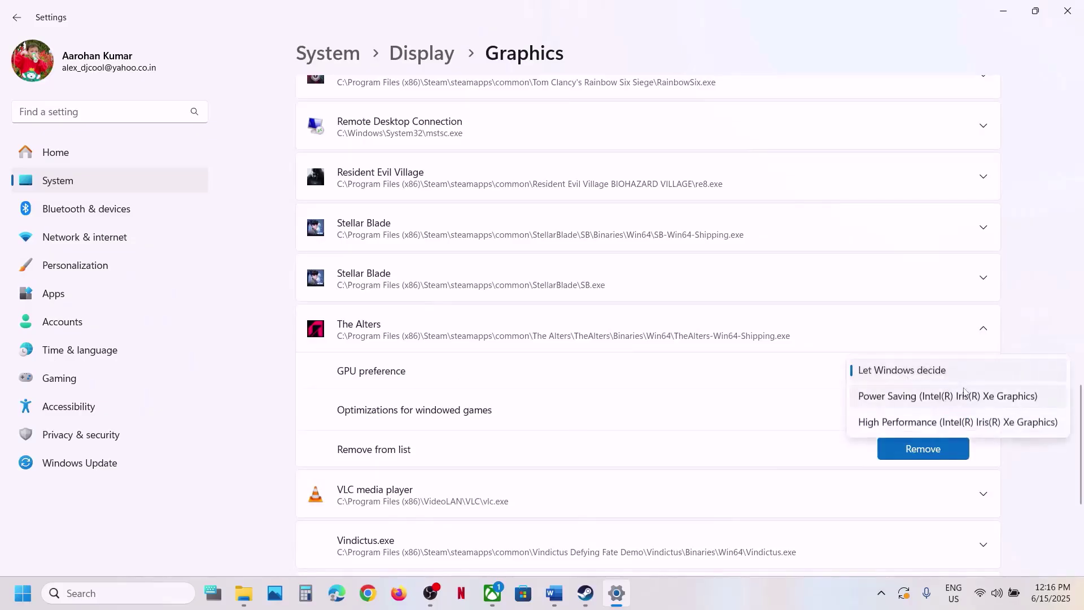
left_click(915, 427)
Add the TheAlters application from the game's main The Alters folder as another desktop app in the custom graphics settings
scroll(720, 295, "up", 6)
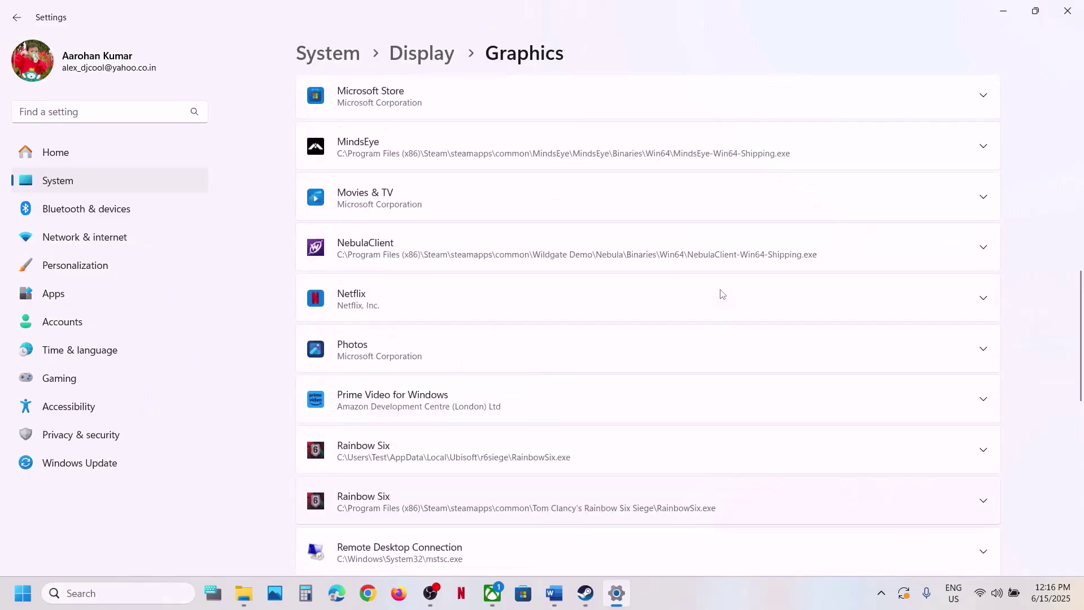
scroll(720, 293, "up", 10)
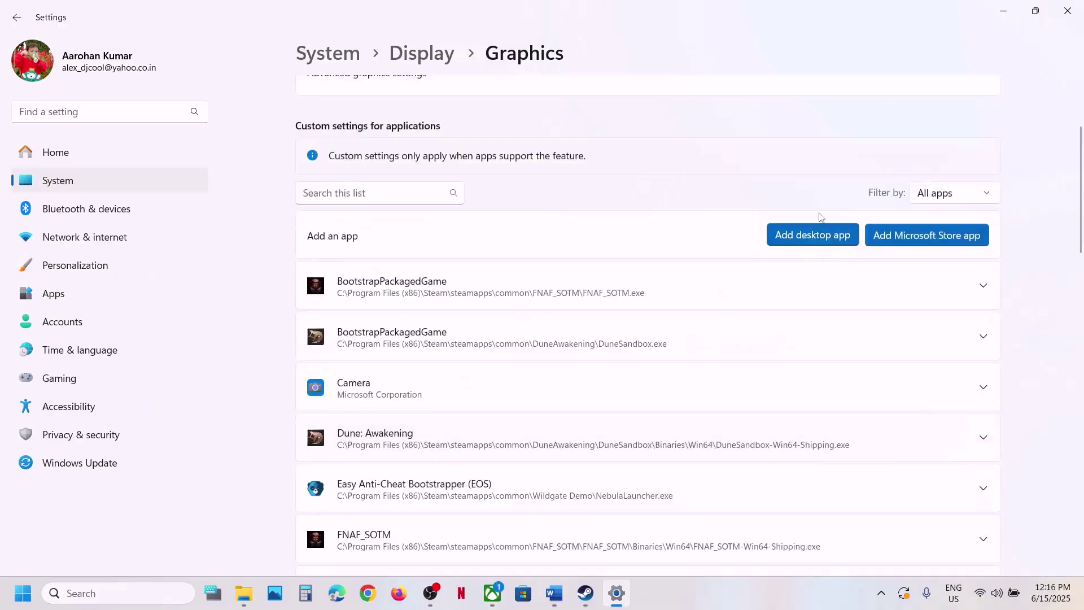
left_click(805, 235)
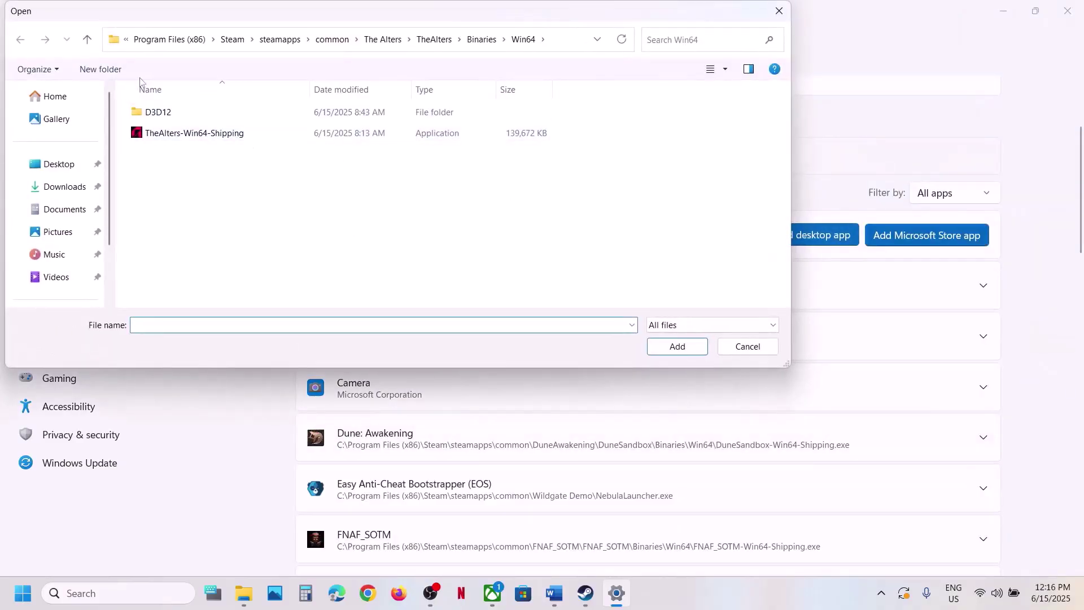
left_click(88, 40)
left_click(87, 39)
left_click(87, 39)
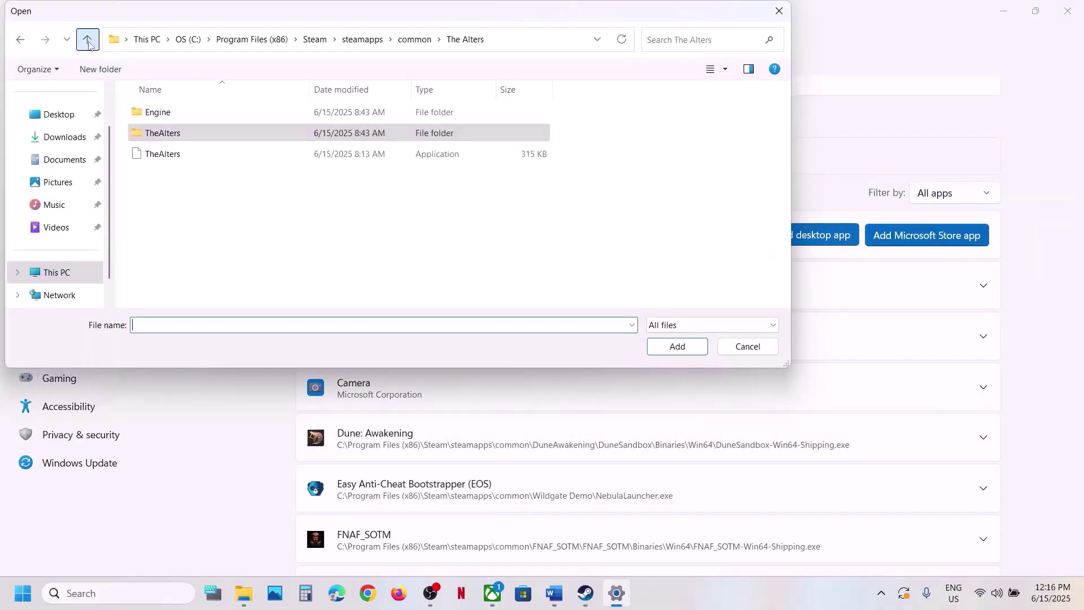
left_click(204, 154)
left_click(661, 354)
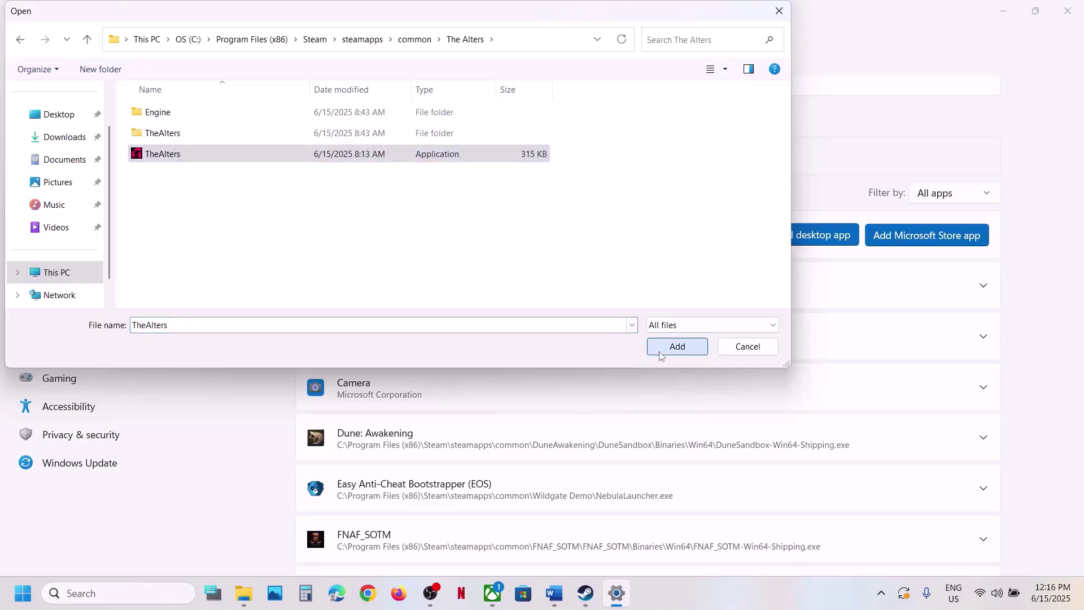
Set the GPU preference of the TheAlters.exe entry to High Performance (Intel(R) Iris(R) Xe Graphics) and close Settings
left_click(655, 273)
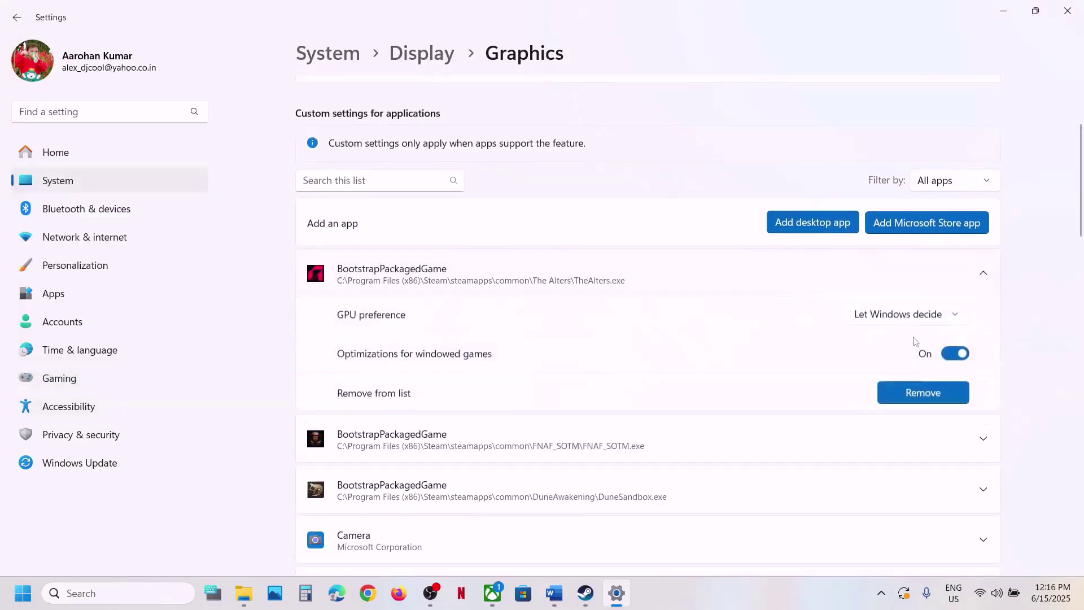
left_click(913, 314)
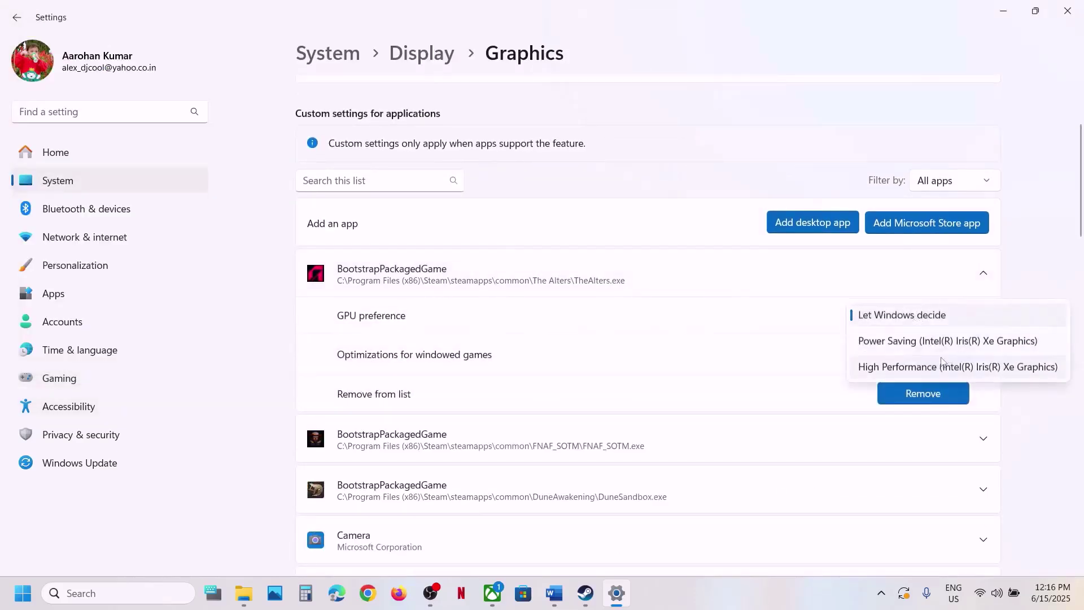
left_click(929, 367)
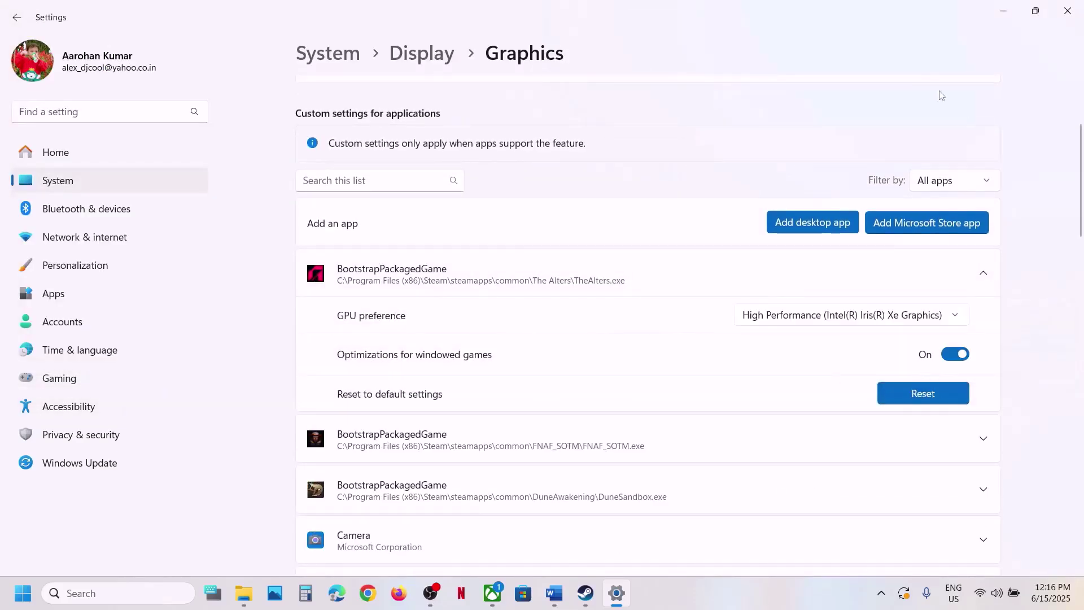
left_click(1070, 13)
Add The Alters as a Microsoft Store app to the custom graphics settings in Windows Settings
scroll(529, 374, "down", 1)
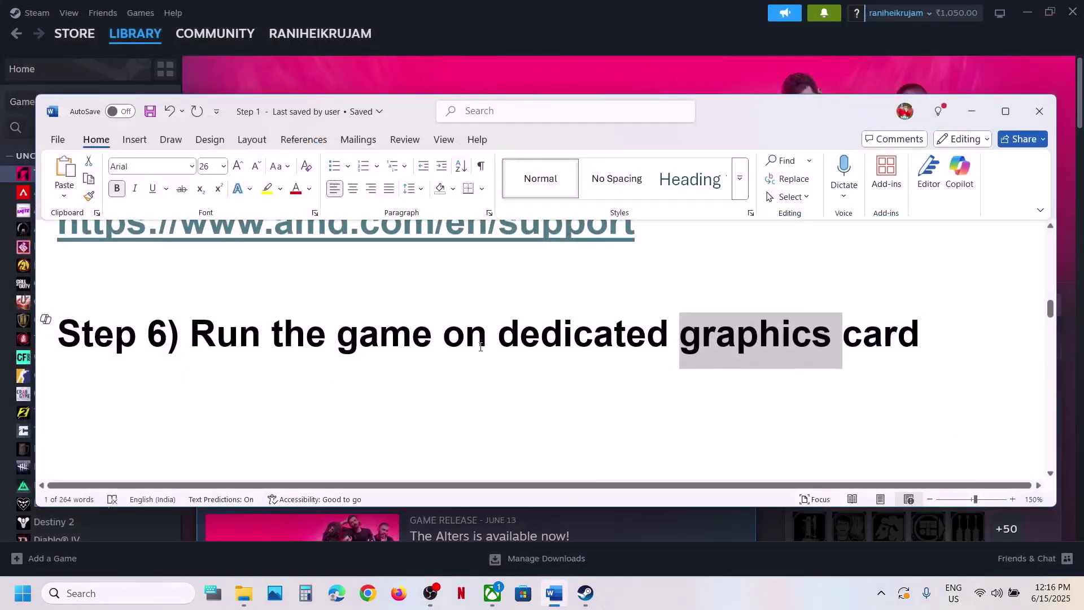
key("super+i")
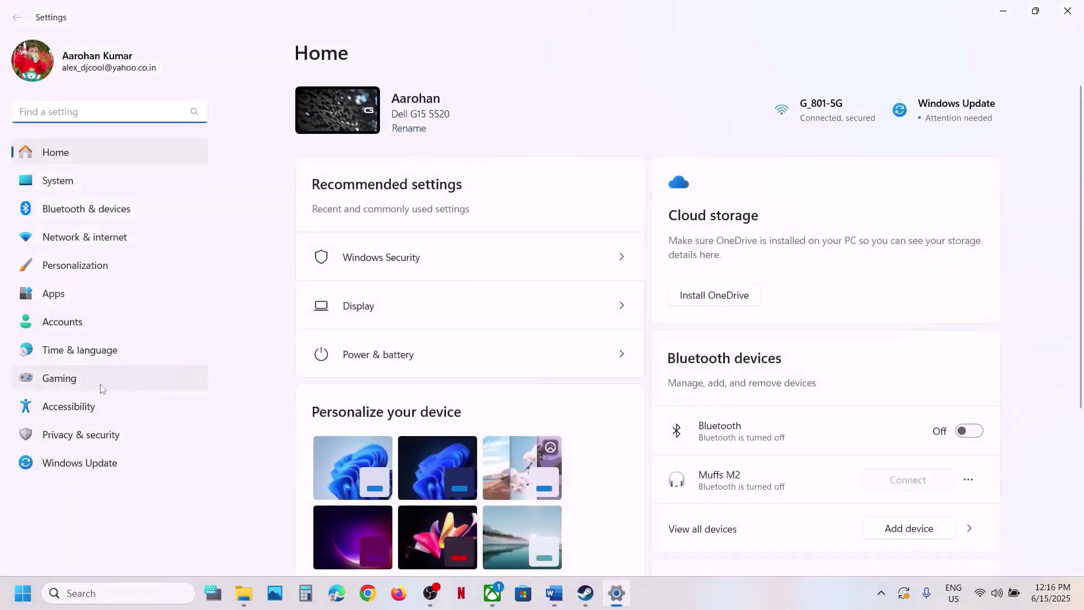
left_click(104, 596)
type("graphi")
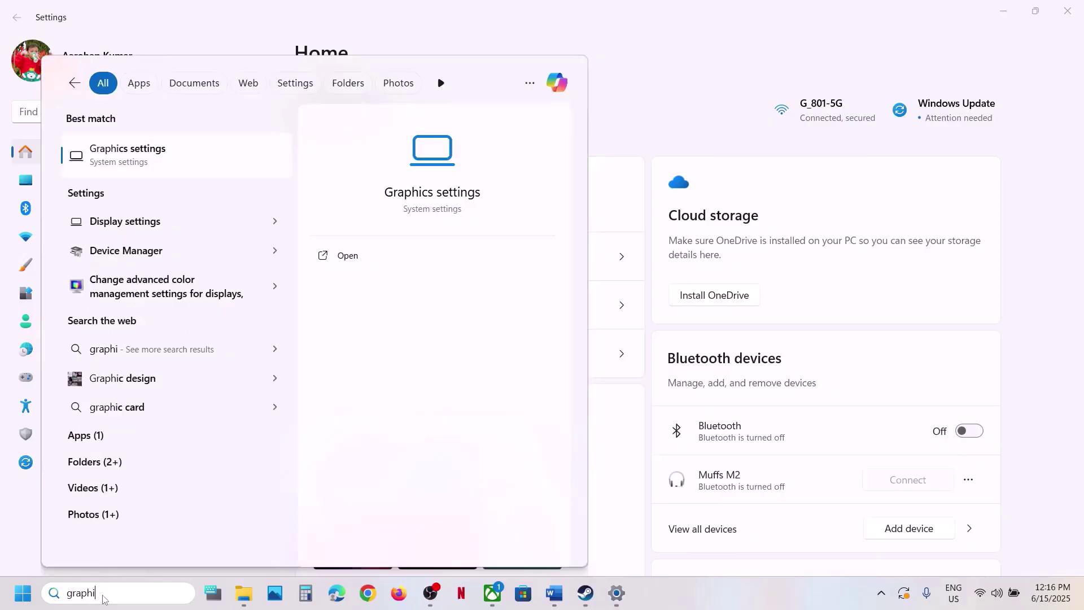
key("Return")
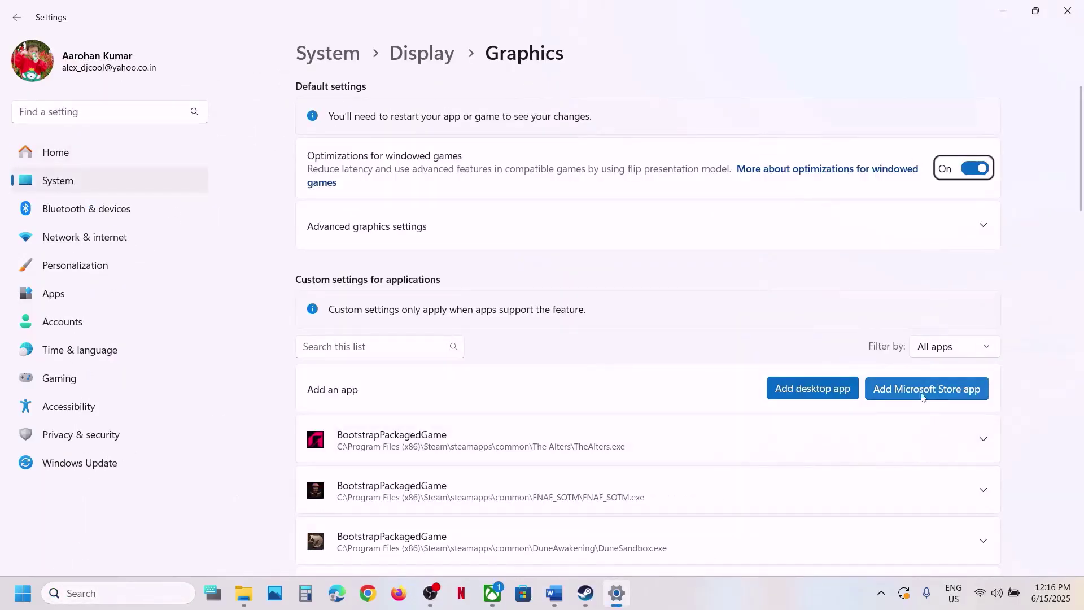
left_click(930, 397)
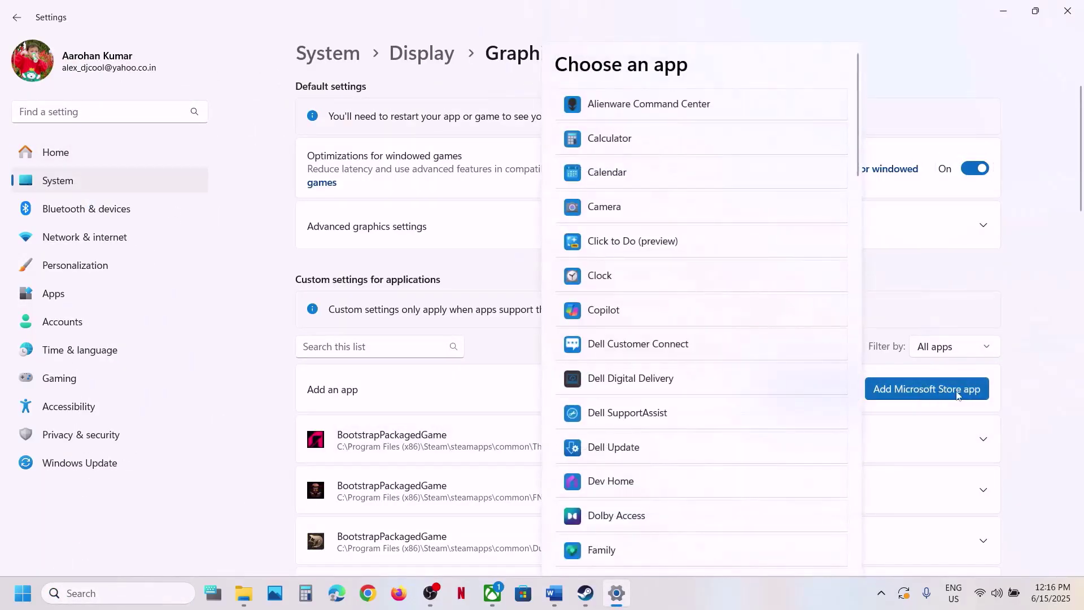
scroll(681, 342, "down", 15)
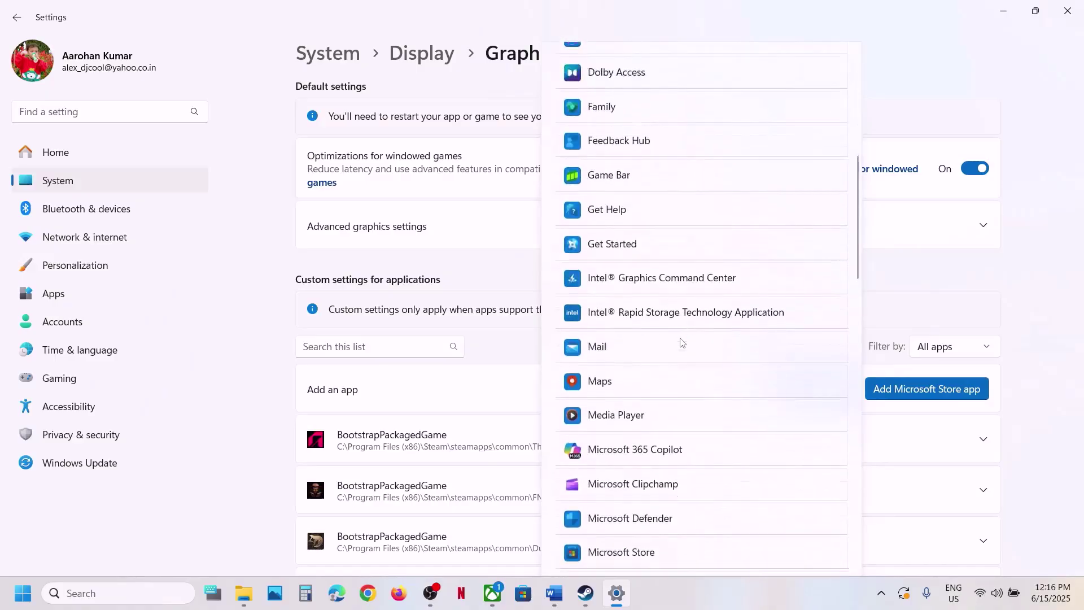
scroll(682, 342, "down", 10)
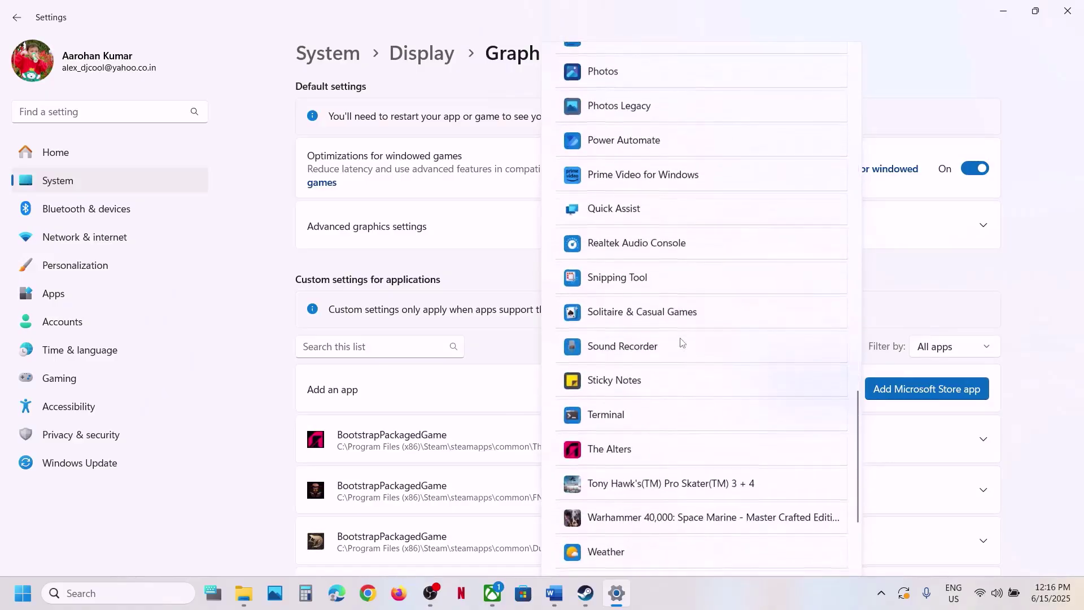
left_click(649, 279)
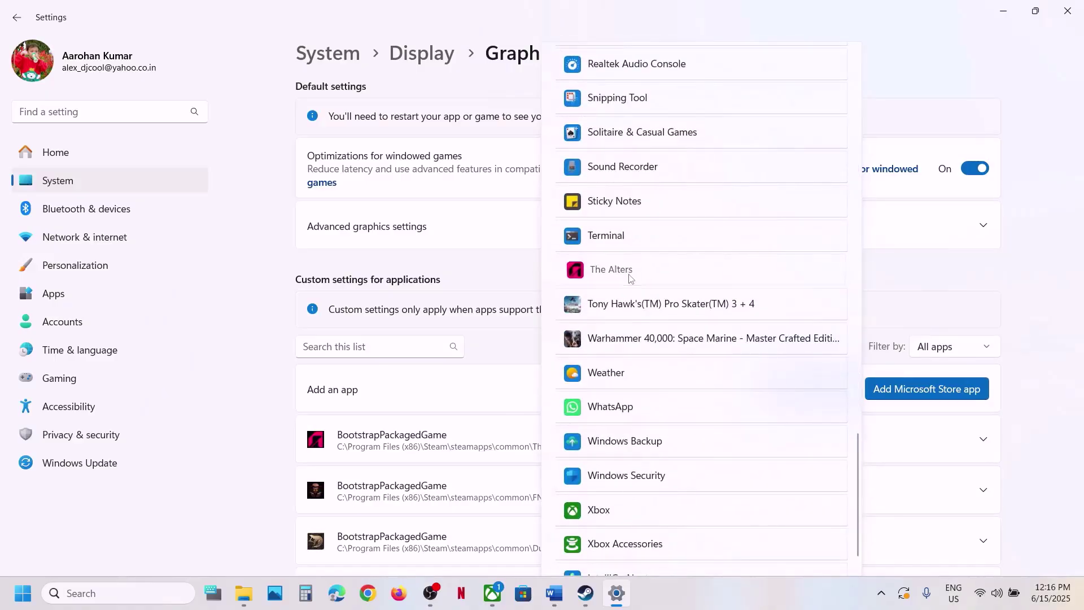
Set the GPU preference of the 11 bit studios entry of The Alters to High Performance (Intel(R) Iris(R) Xe Graphics) and close Settings
scroll(618, 341, "down", 20)
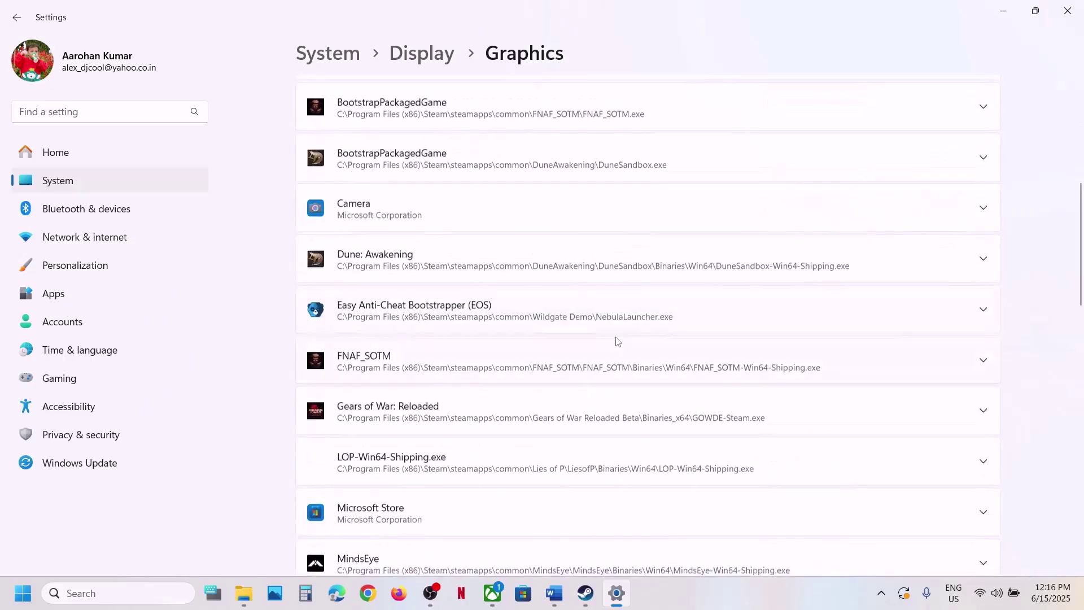
scroll(617, 341, "down", 5)
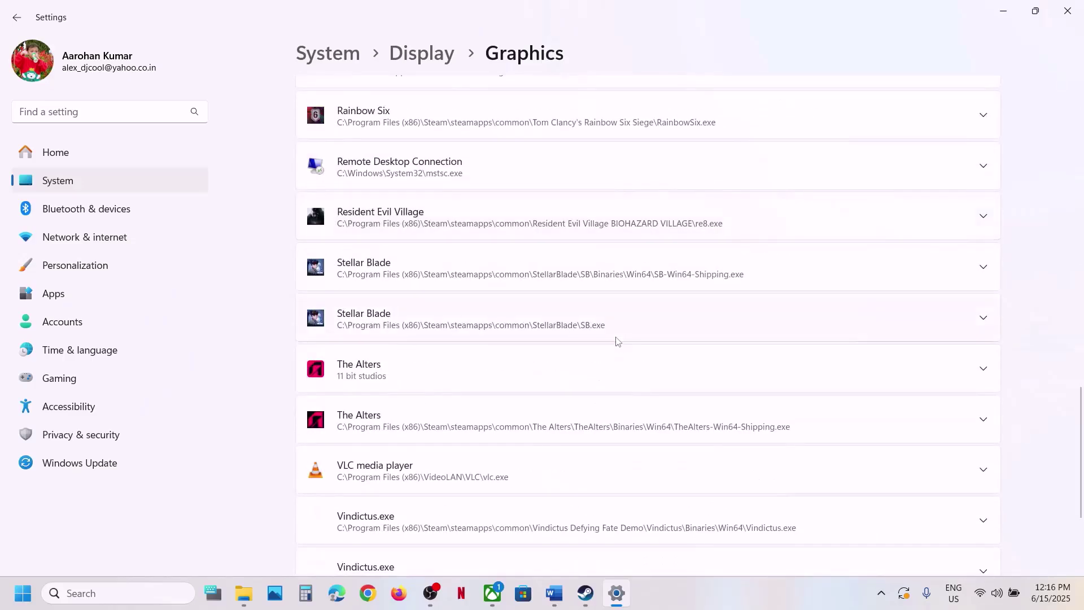
left_click(492, 371)
scroll(817, 380, "down", 1)
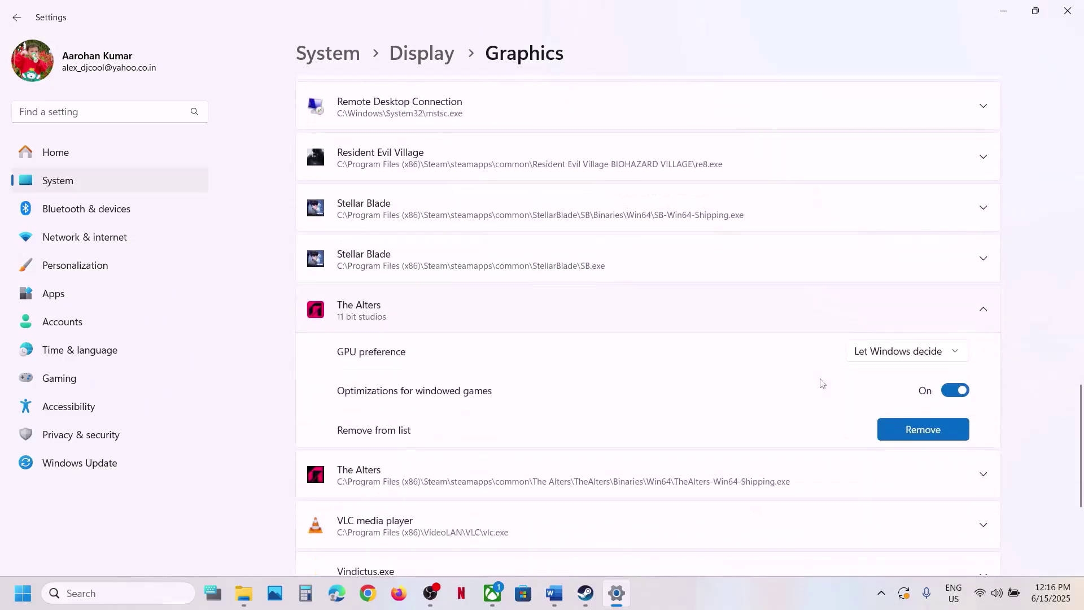
left_click(905, 359)
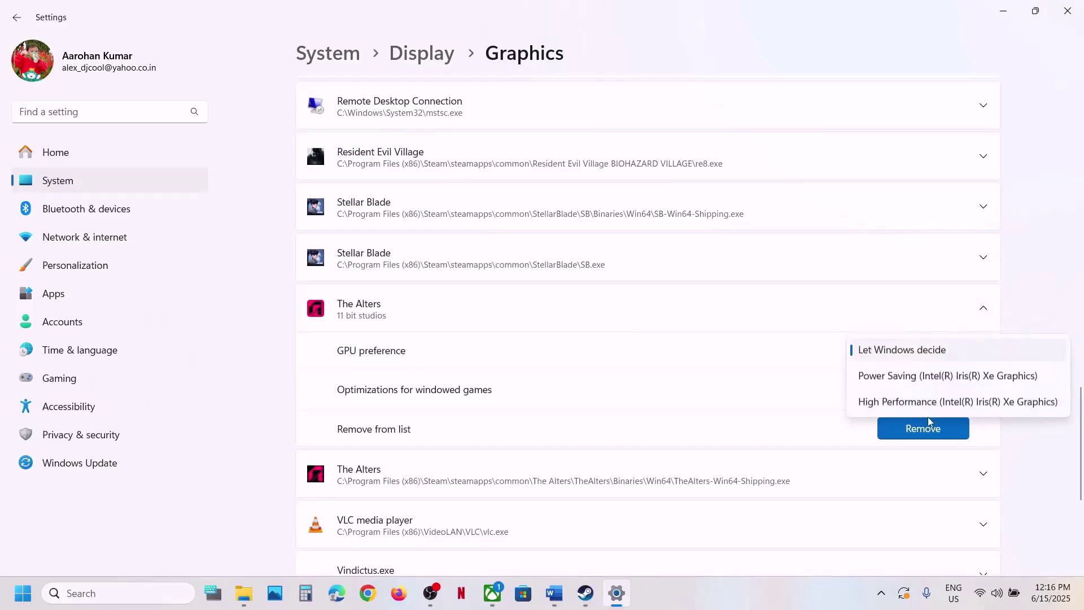
left_click(941, 401)
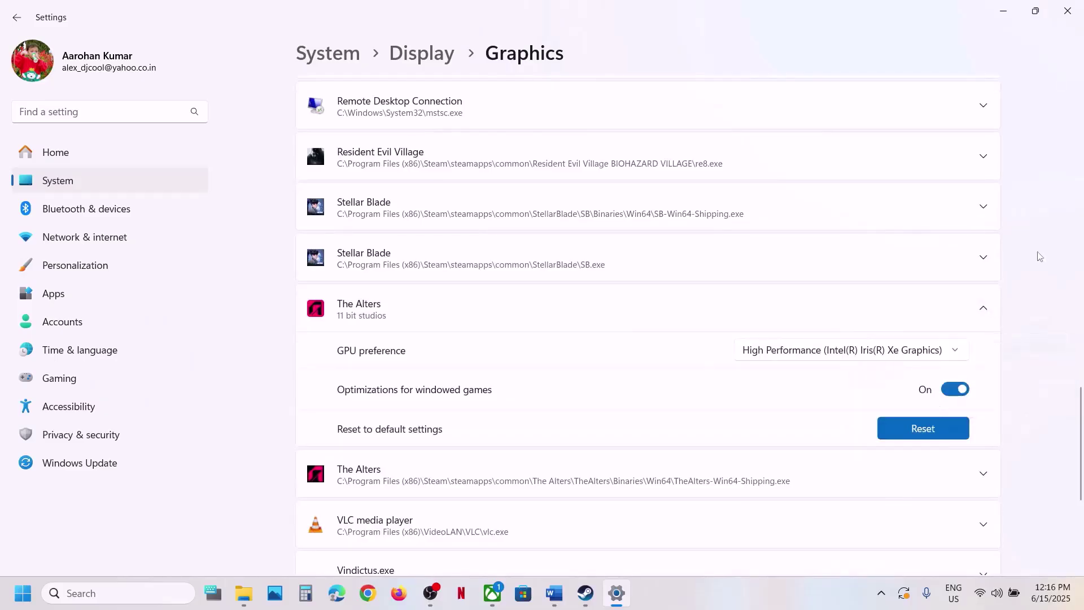
left_click(1068, 11)
Check Step 7 in the Word guide, then switch to Steam and browse The Alters' local files to TheAlters\Binaries\Win64
scroll(566, 316, "down", 1)
scroll(565, 316, "down", 2)
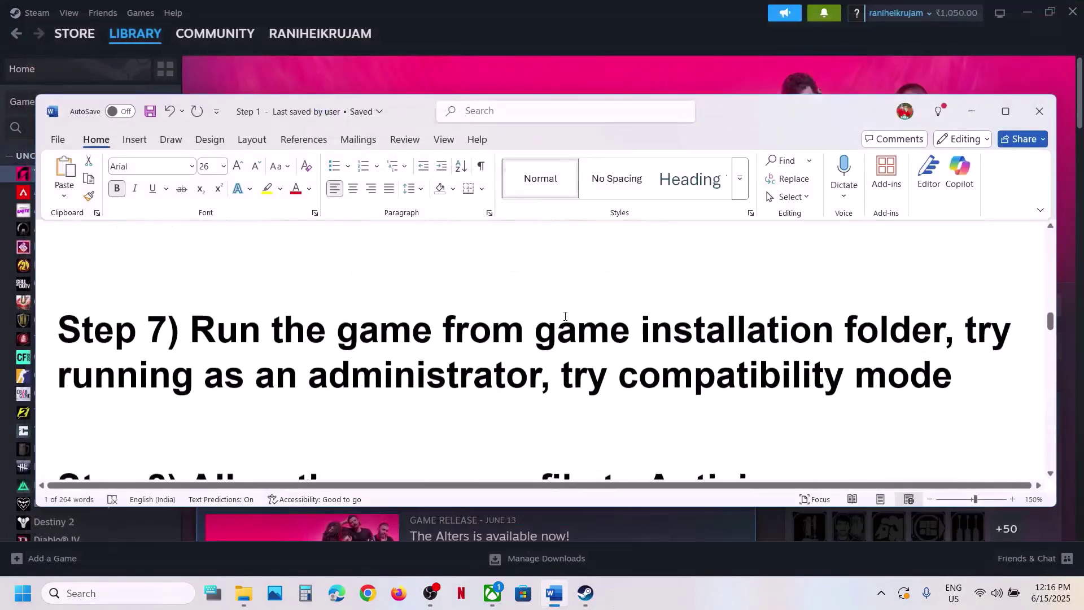
left_click_drag(631, 322, 801, 323)
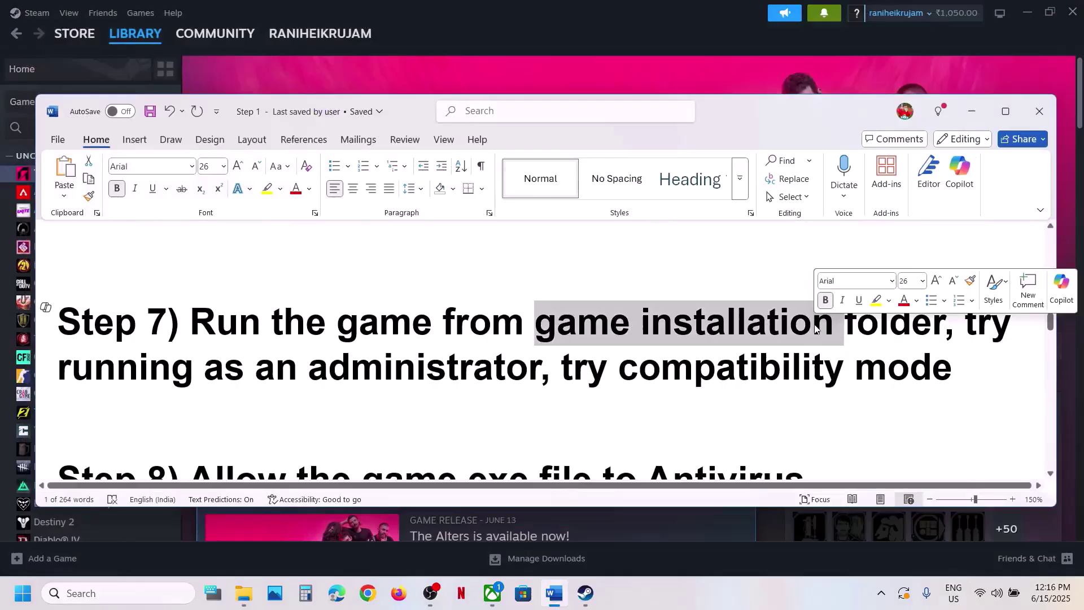
left_click(561, 72)
right_click(62, 177)
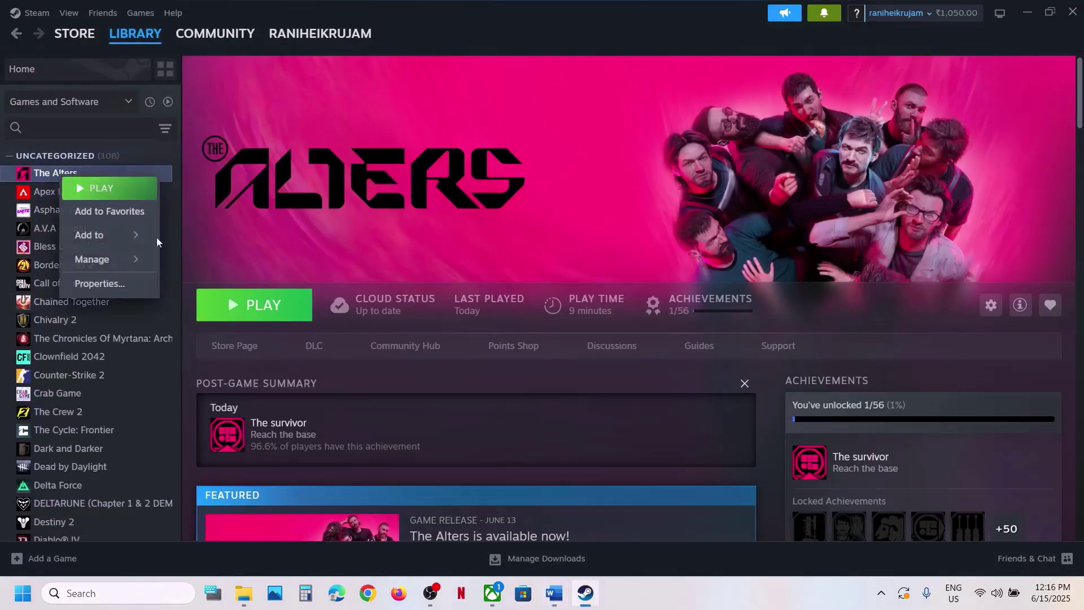
mouse_move(120, 259)
left_click(210, 285)
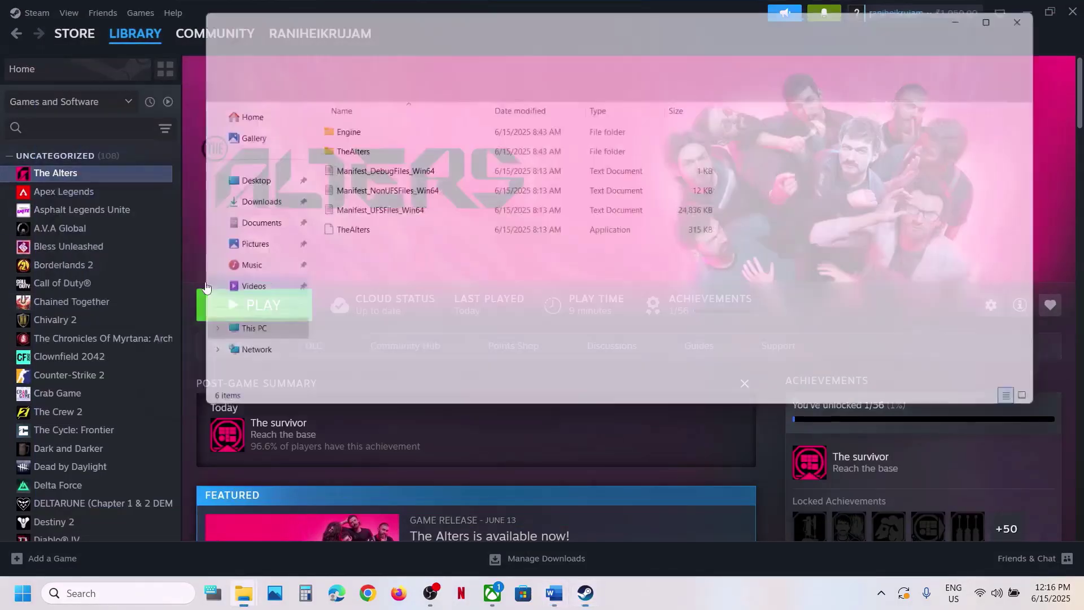
double_click(339, 150)
double_click(346, 128)
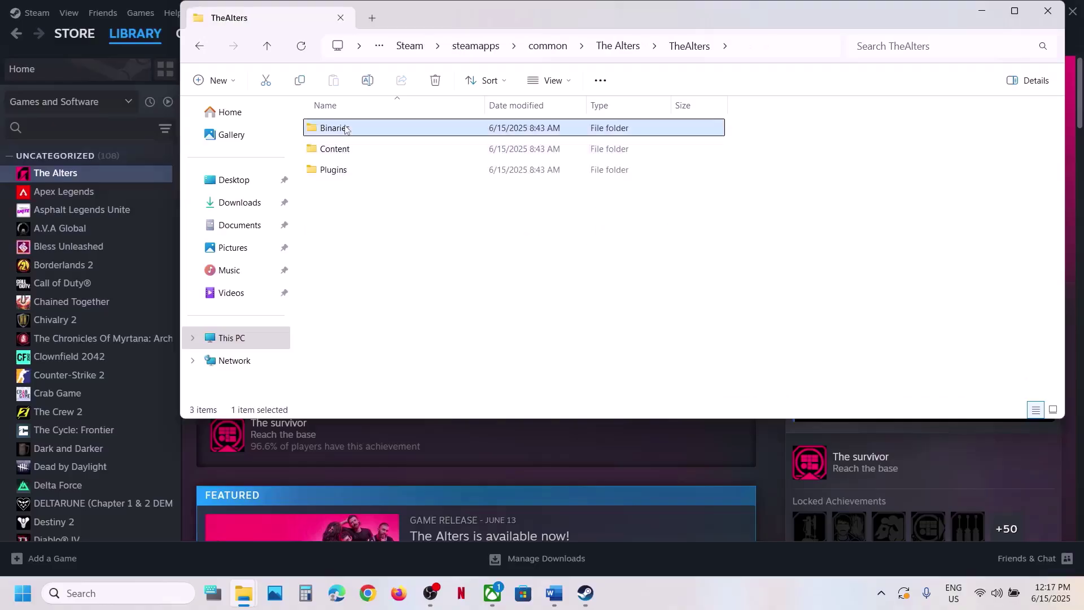
double_click(345, 128)
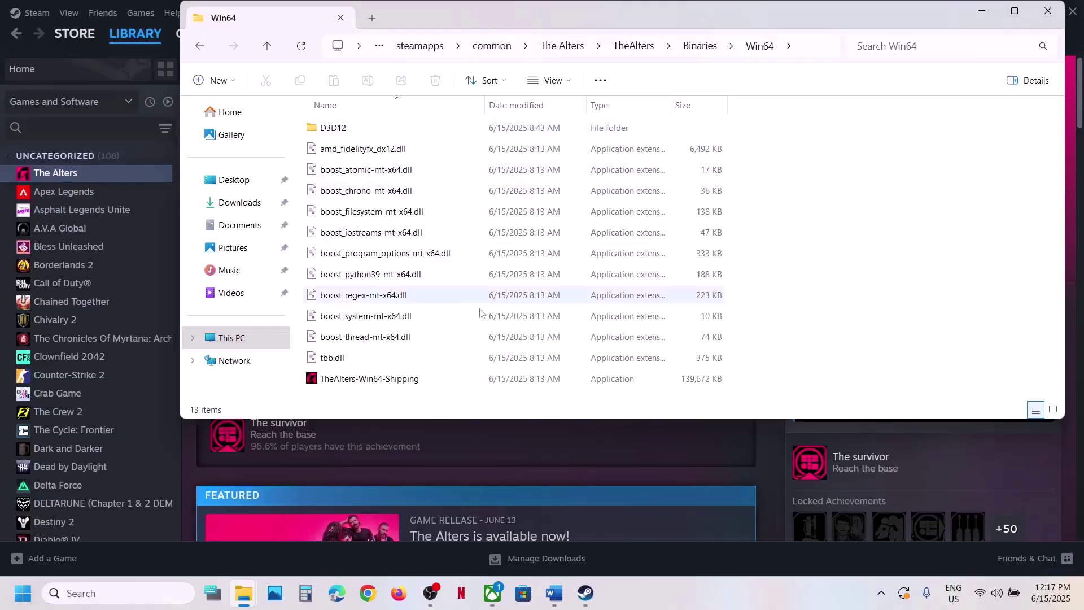
Set the TheAlters-Win64-Shipping application to run as an administrator and apply the change
right_click(411, 385)
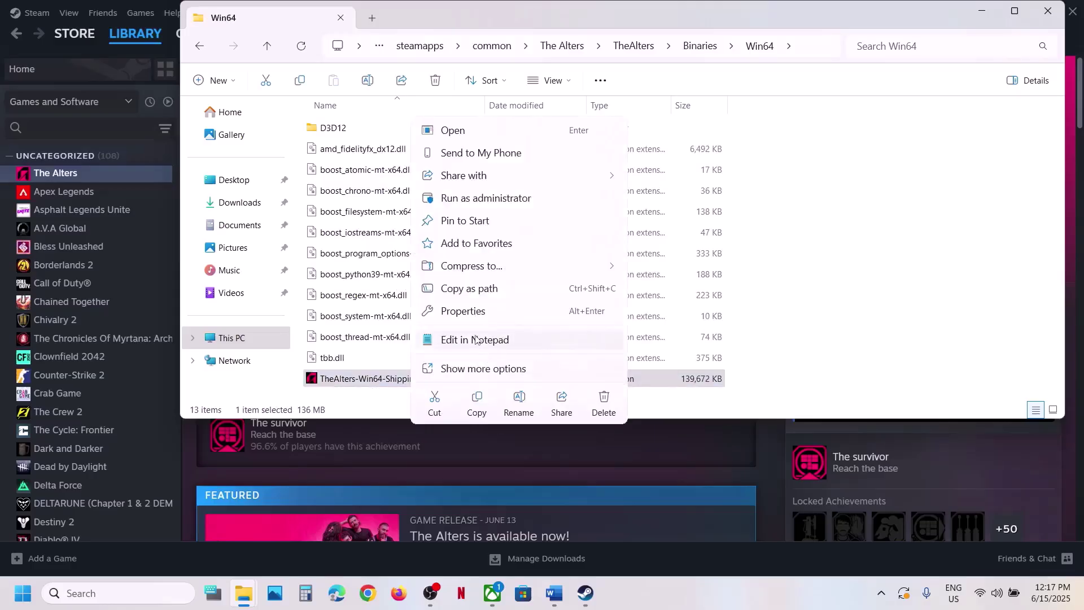
left_click(461, 311)
left_click(523, 227)
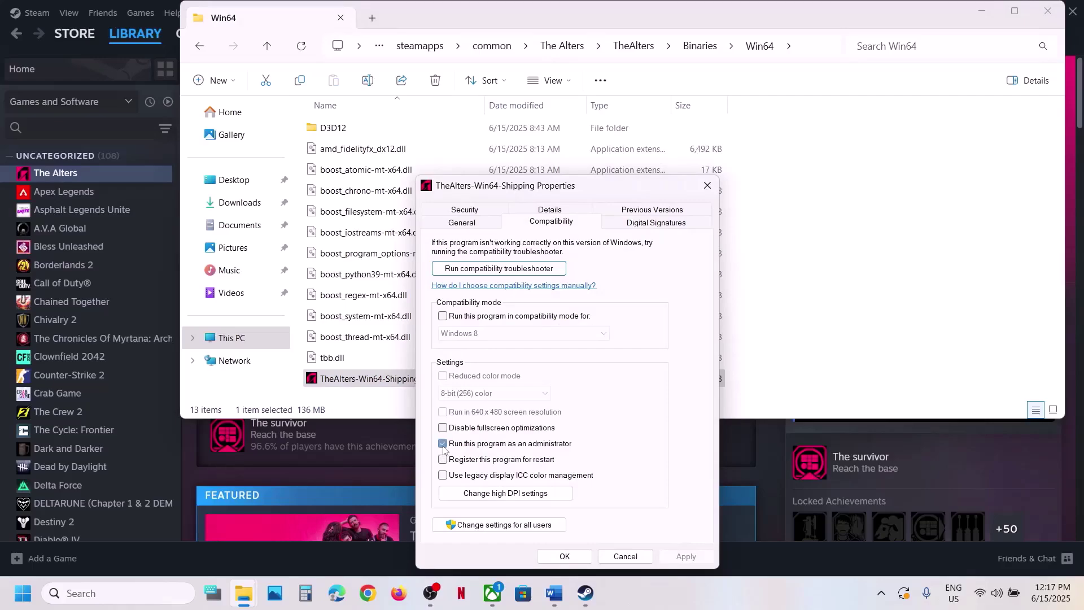
left_click(707, 558)
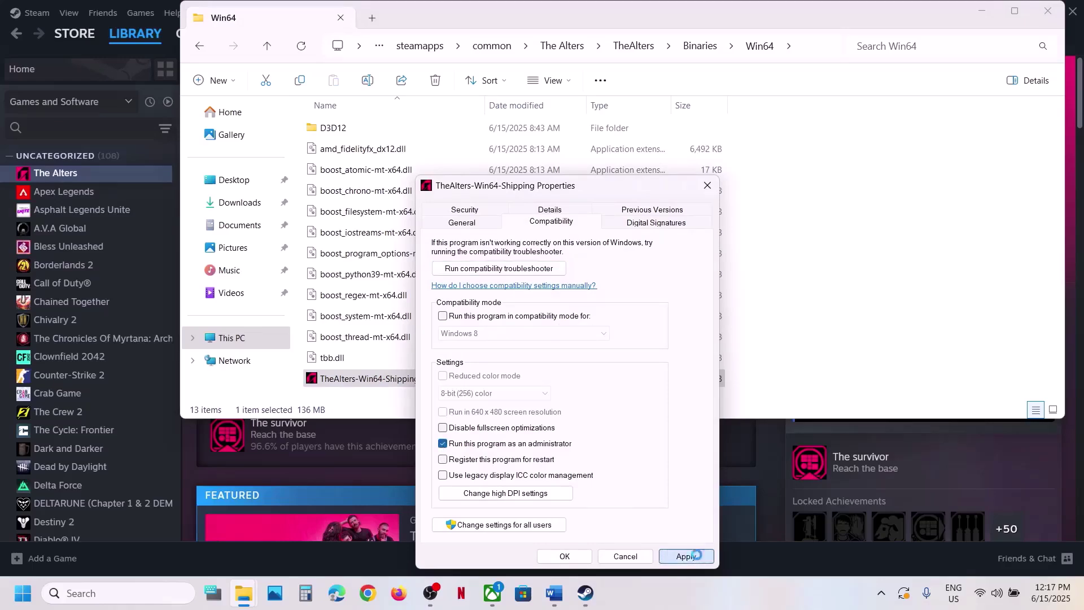
left_click(565, 557)
Enable compatibility mode for Windows 8 on TheAlters-Win64-Shipping and apply it
right_click(431, 385)
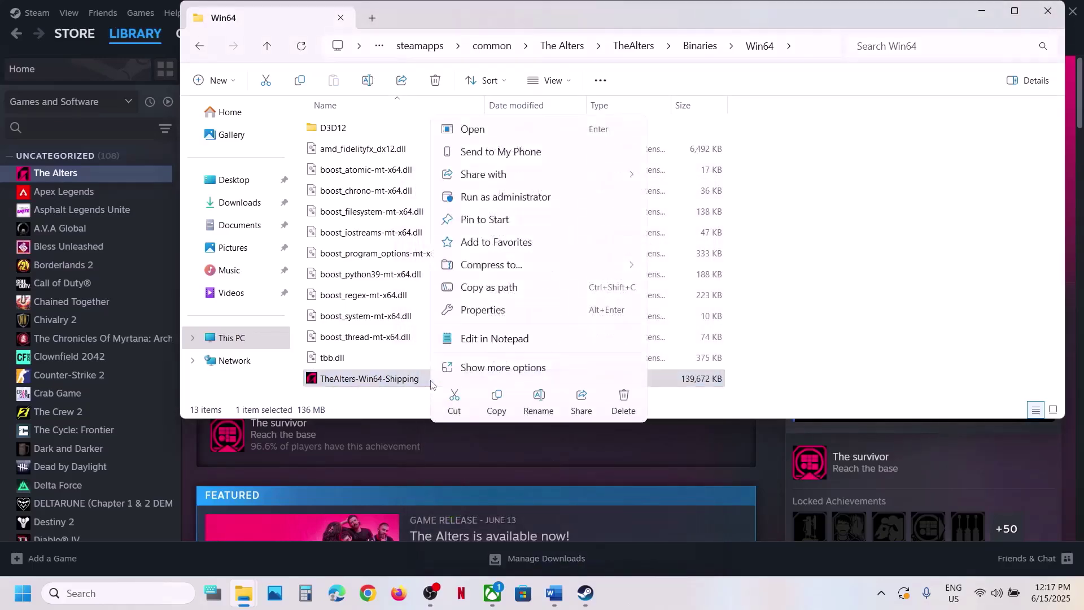
left_click(510, 320)
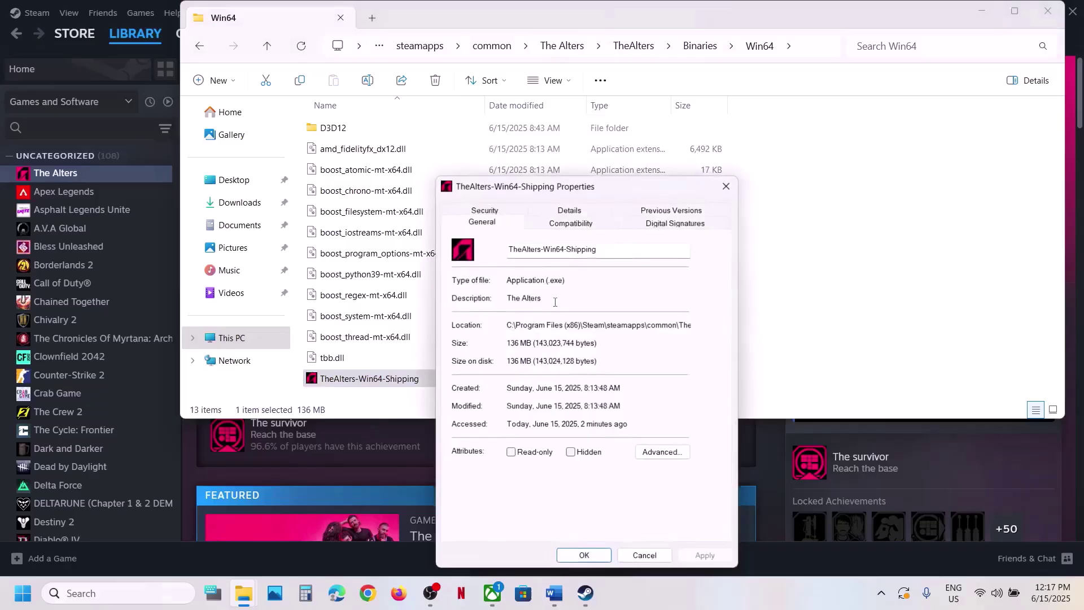
left_click(558, 222)
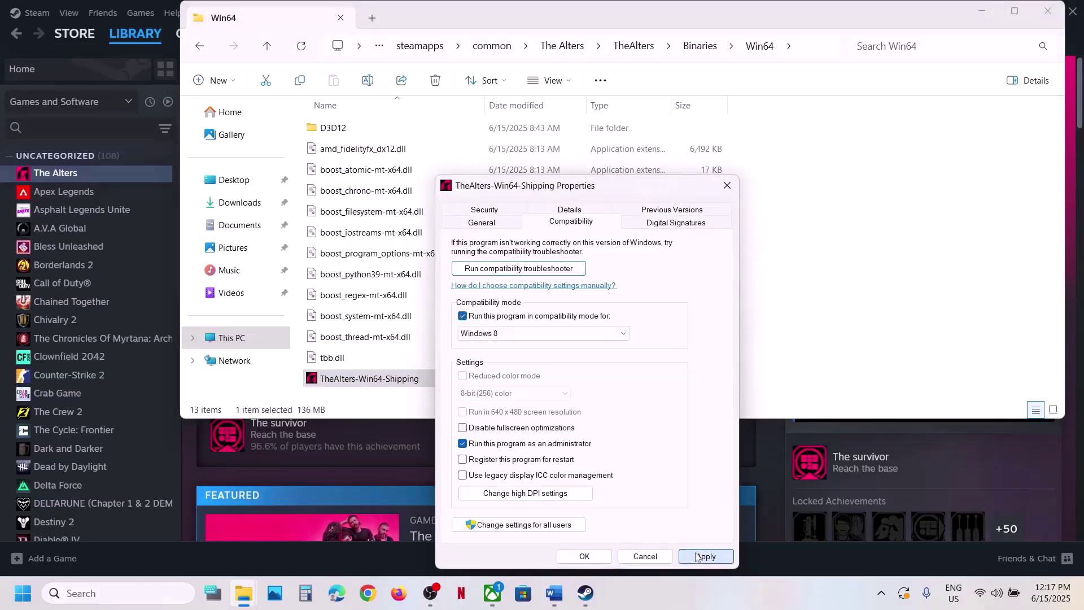
left_click(696, 558)
Switch the compatibility mode to Windows 7, disable fullscreen optimizations and save the properties
left_click(547, 335)
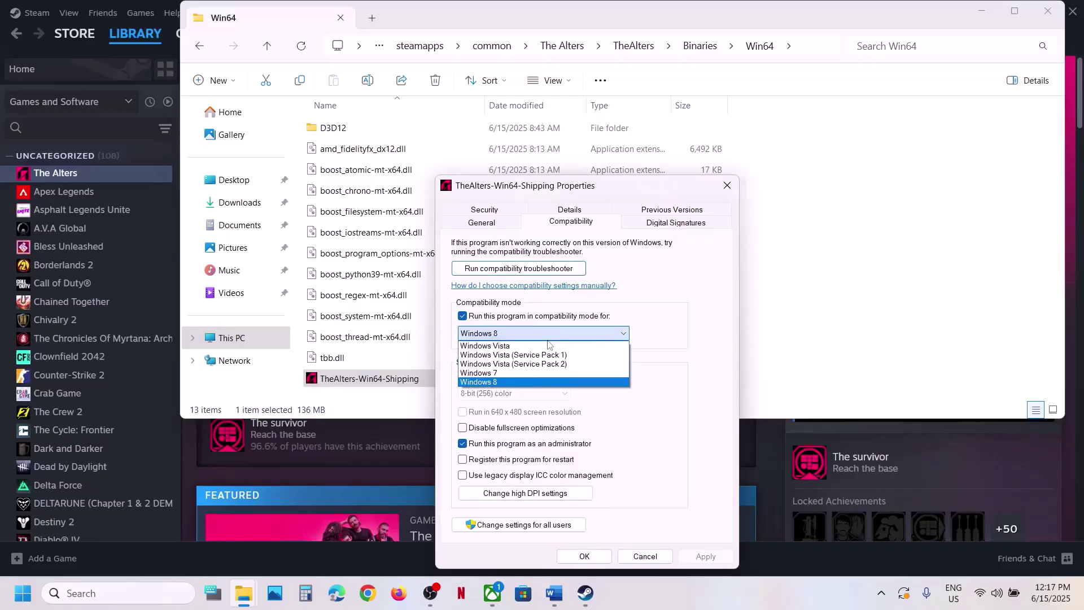
left_click(497, 372)
left_click(705, 553)
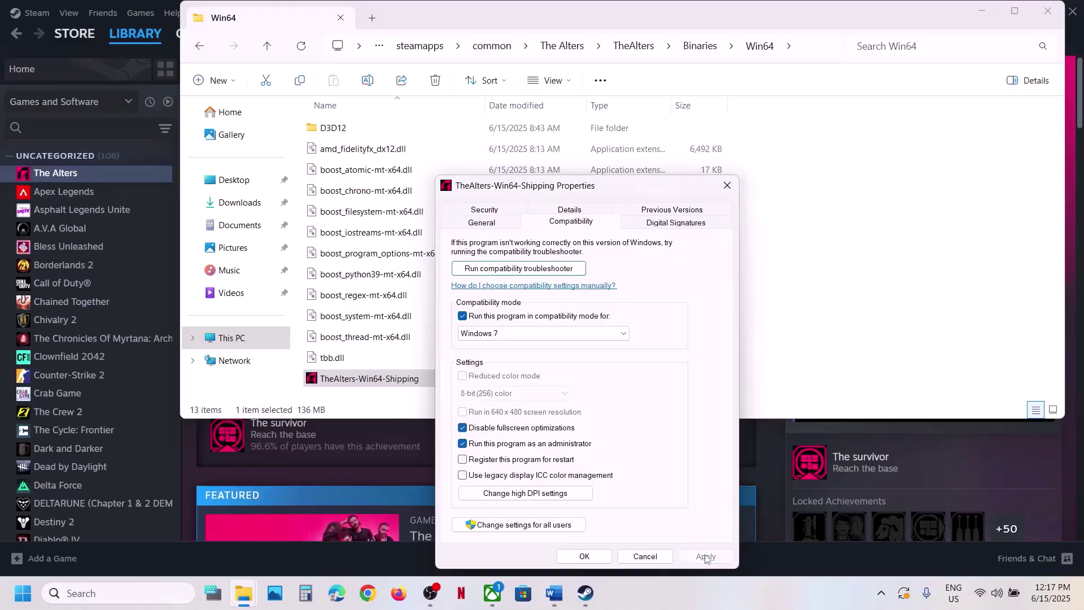
left_click(593, 556)
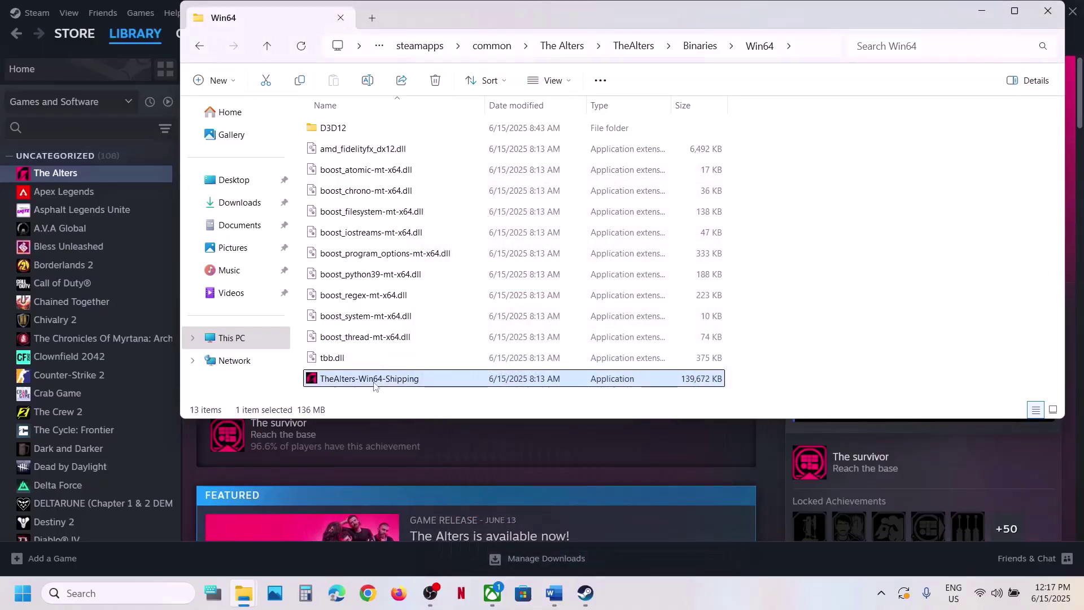
Turn off compatibility mode, disabled fullscreen optimizations and administrator mode for TheAlters-Win64-Shipping, apply, and close the folder window
right_click(375, 380)
left_click(452, 321)
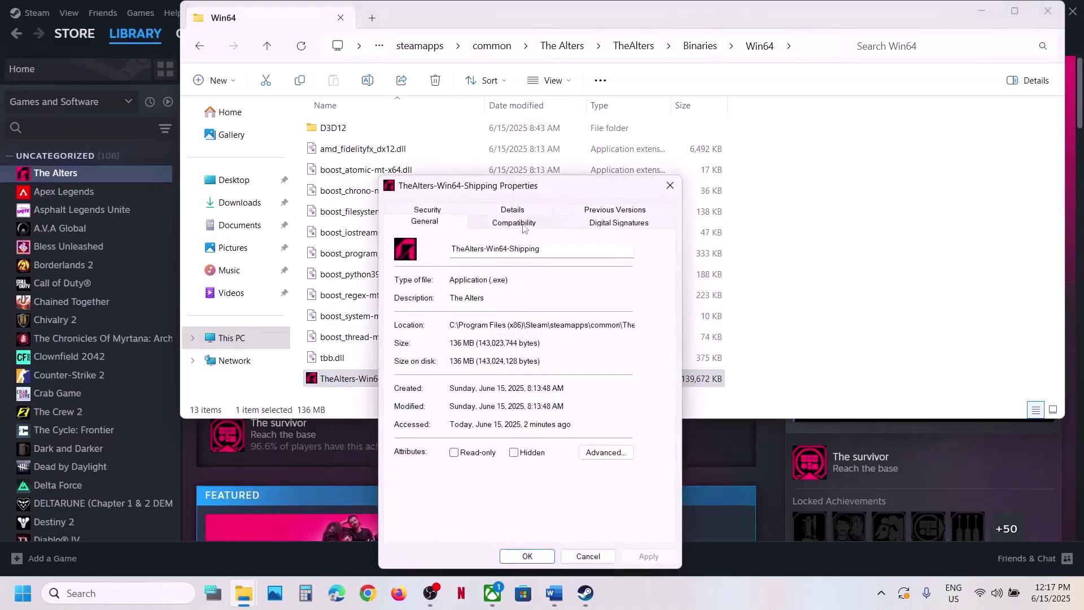
left_click(514, 221)
left_click(405, 315)
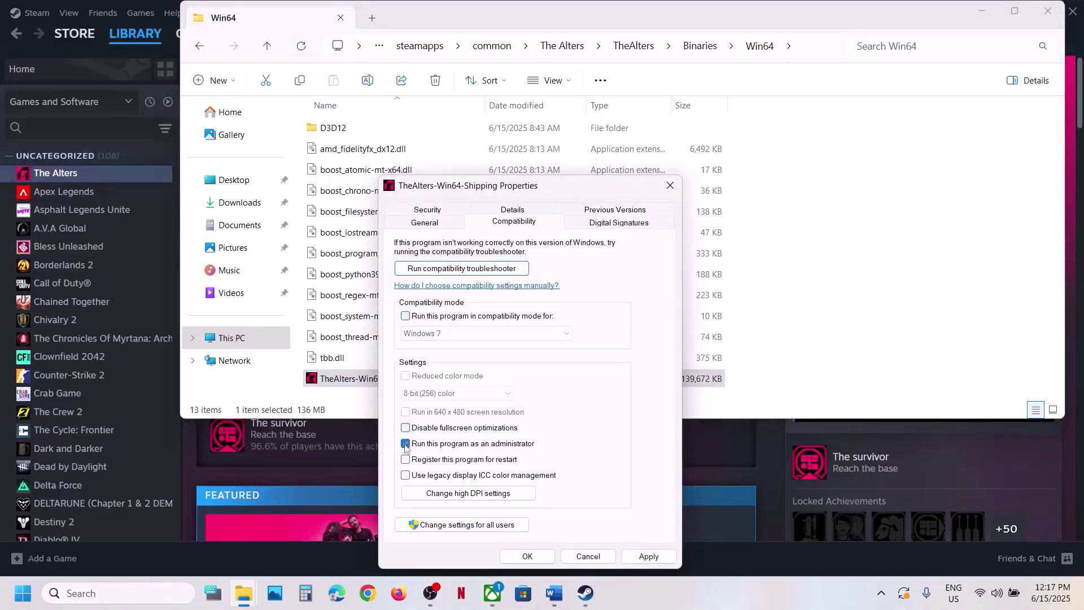
left_click(667, 554)
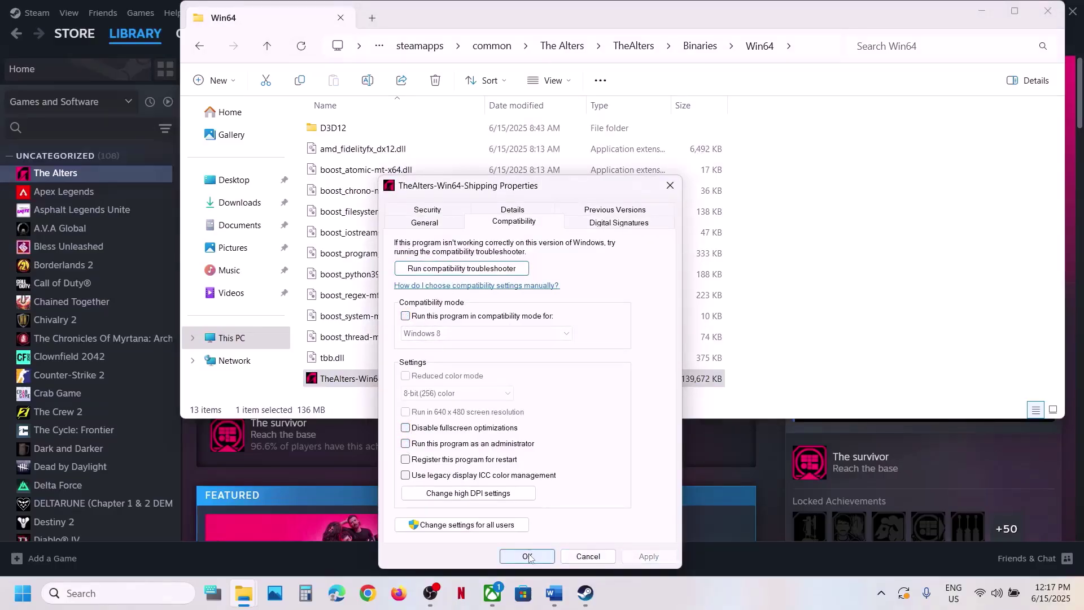
left_click(609, 557)
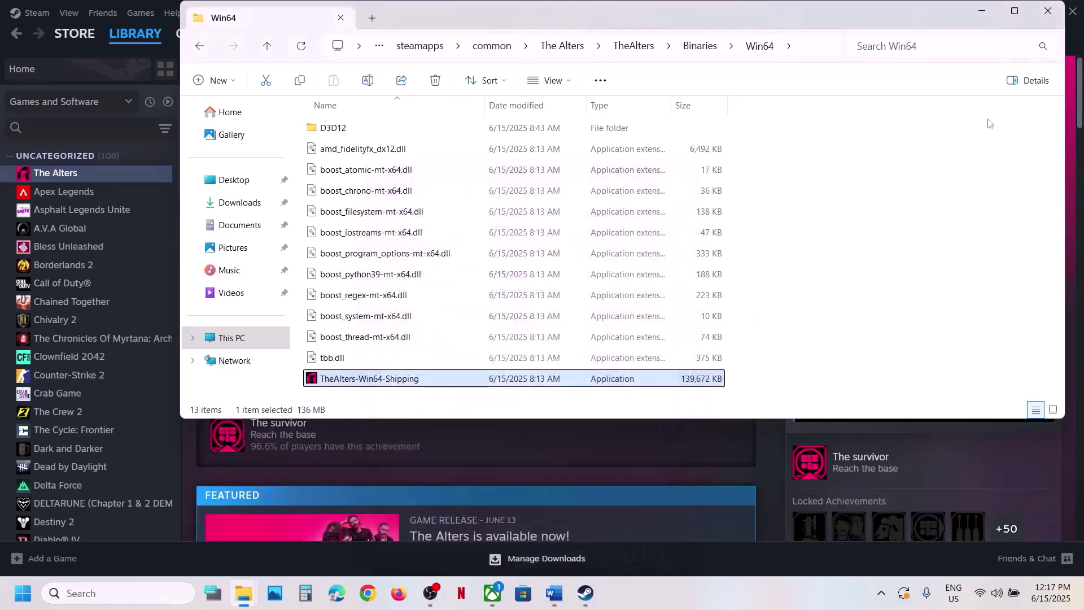
left_click(1048, 11)
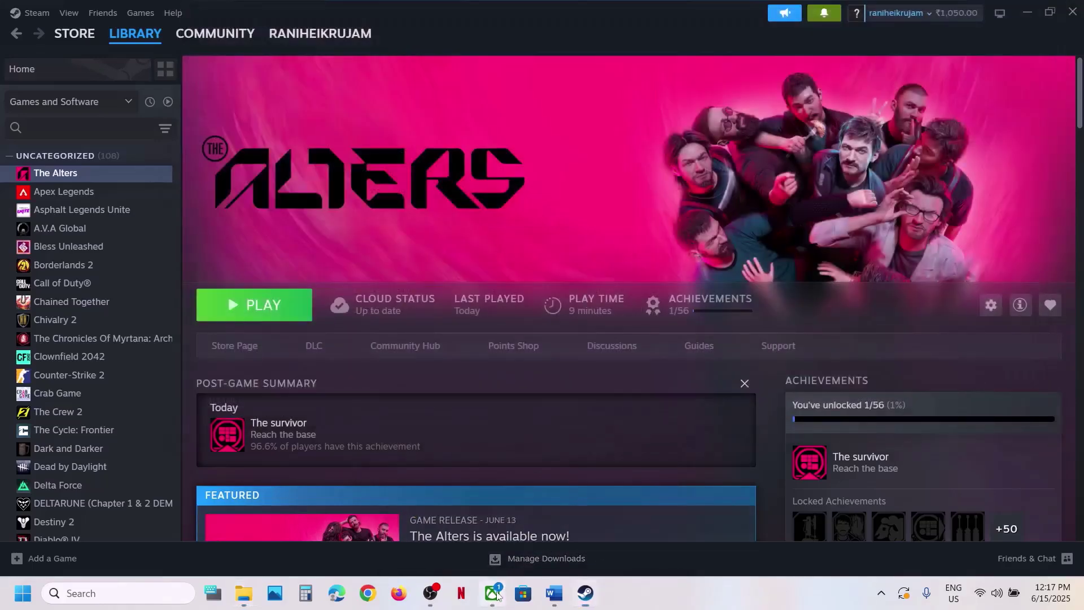
Switch to the Xbox app and open The Alters' installation location from its file management options
left_click(493, 593)
right_click(103, 256)
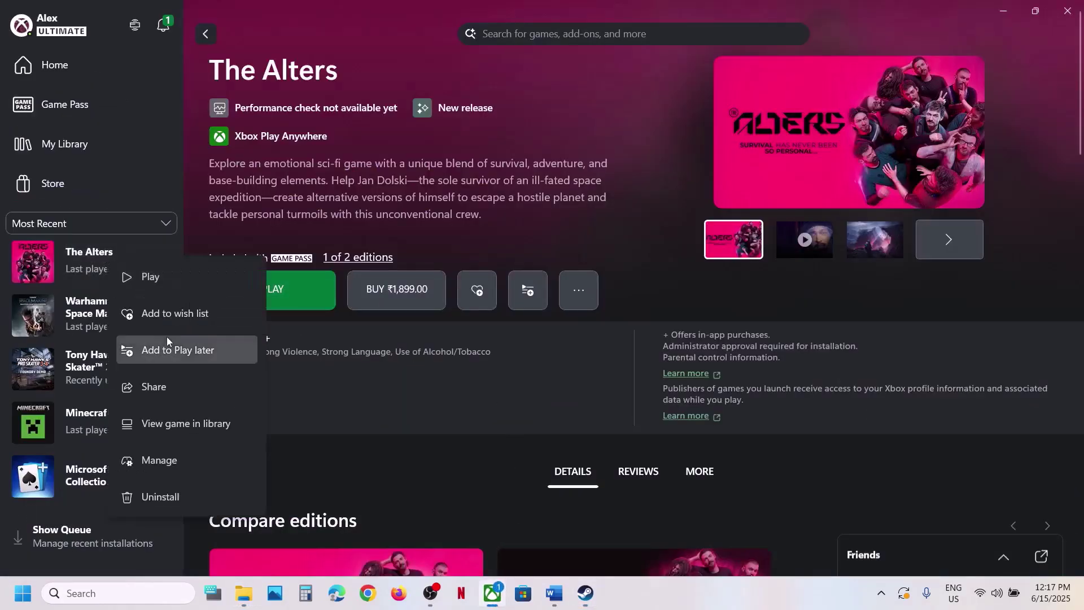
left_click(170, 461)
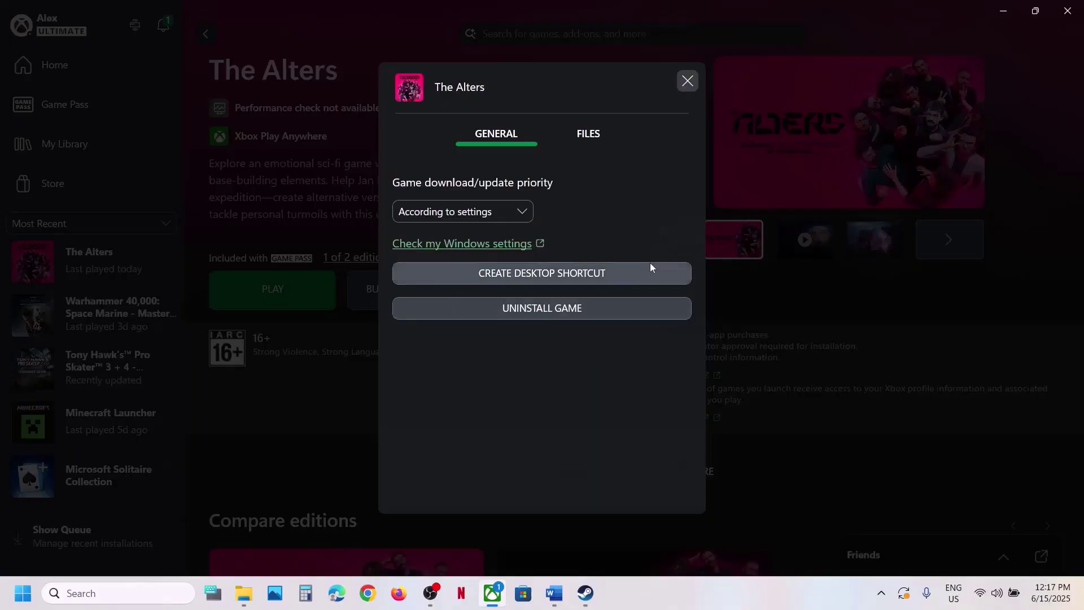
left_click(601, 134)
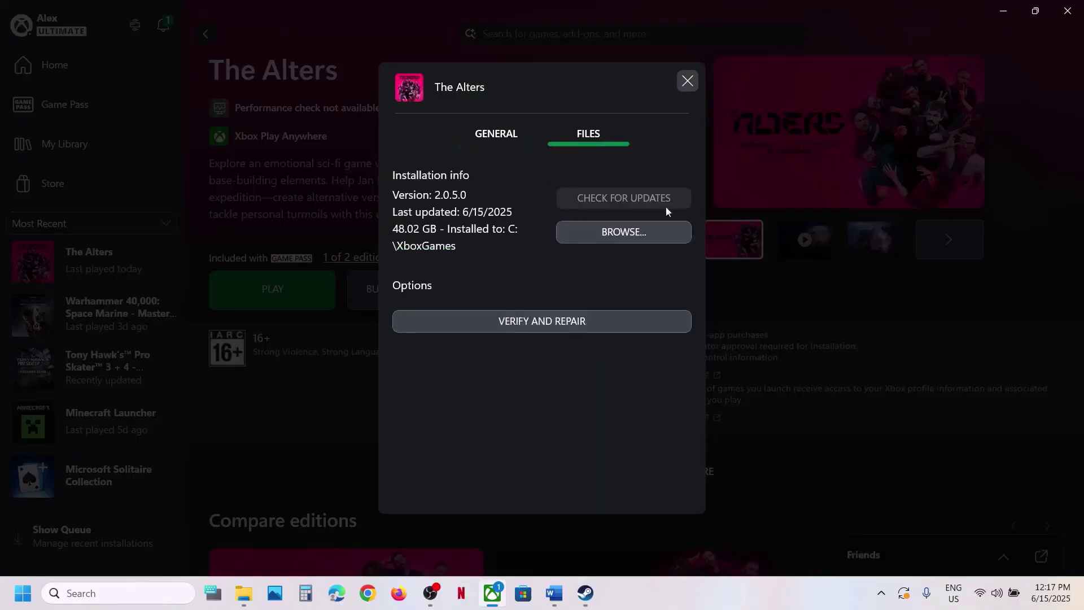
left_click(638, 235)
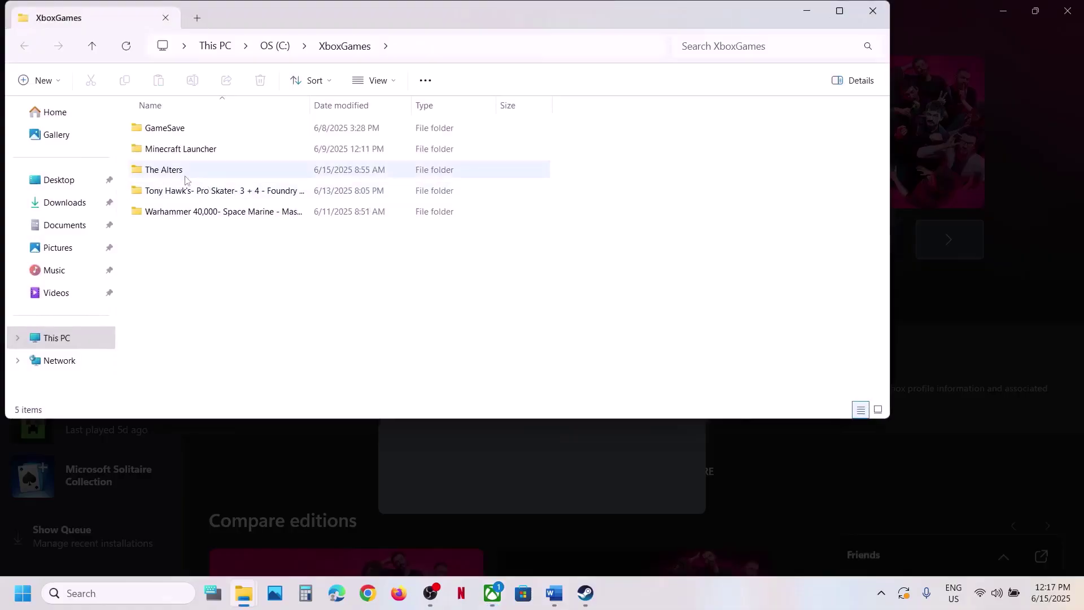
Locate the gamelaunchhelper application in The Alters' Content folder, then close the folder window
double_click(185, 179)
left_click(178, 134)
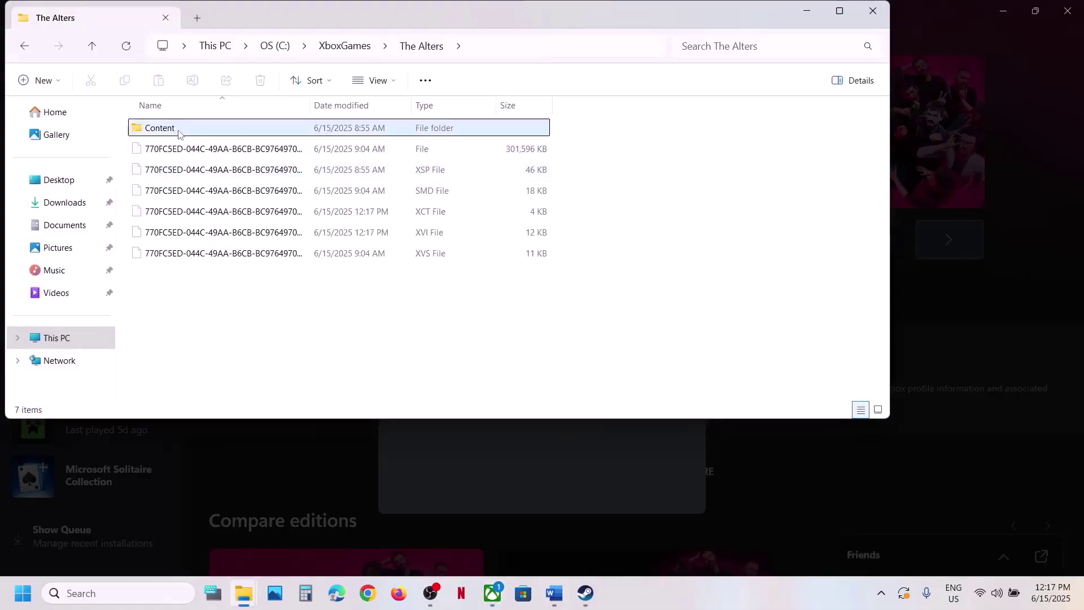
double_click(178, 133)
left_click(175, 216)
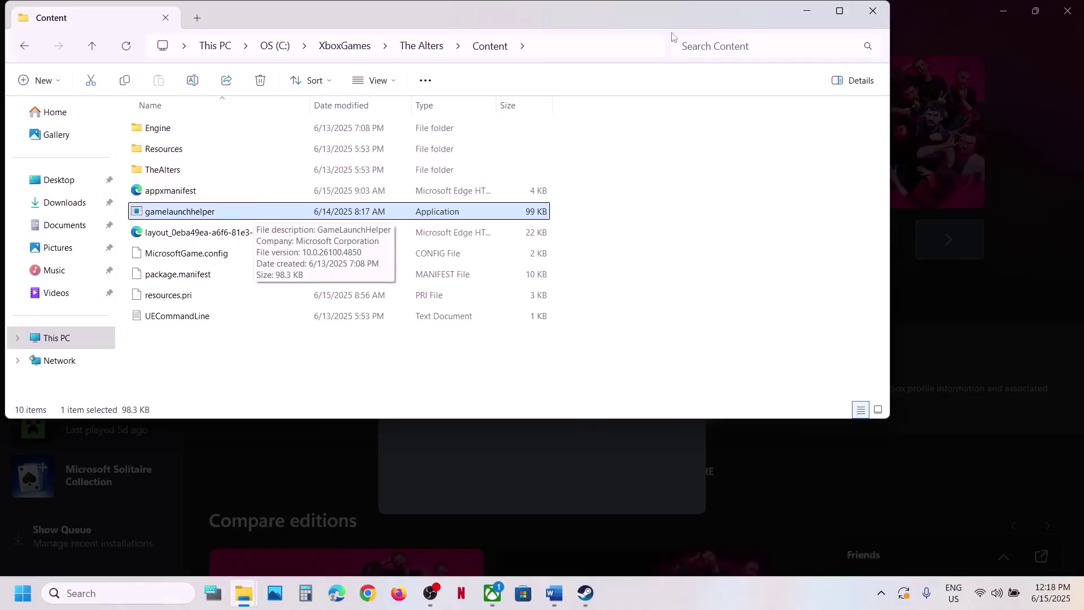
left_click(873, 11)
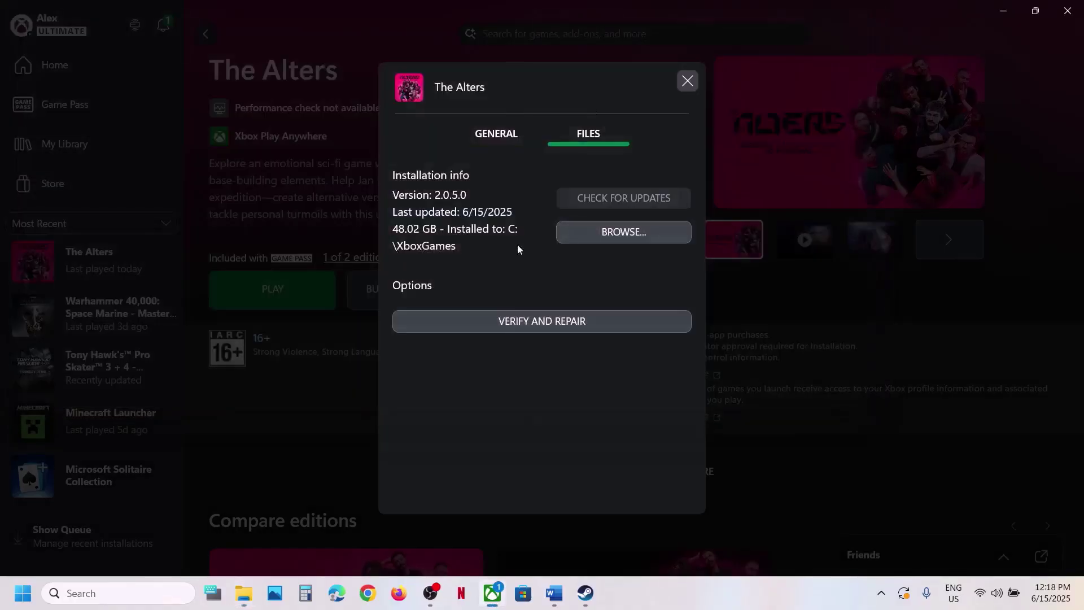
Create a desktop shortcut for The Alters from its general management options and close the dialog
left_click(505, 141)
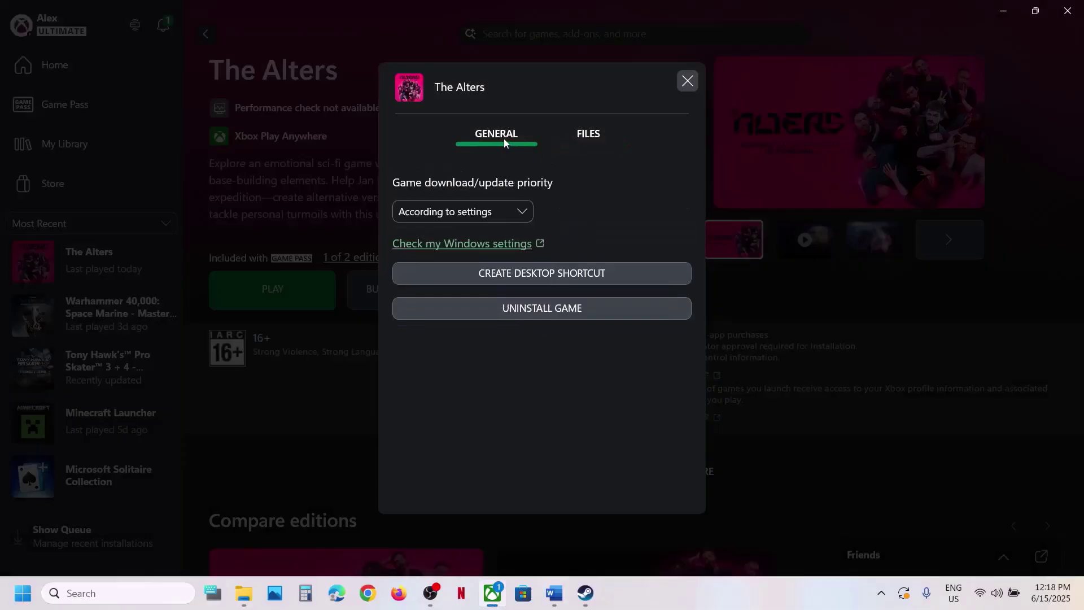
left_click(561, 273)
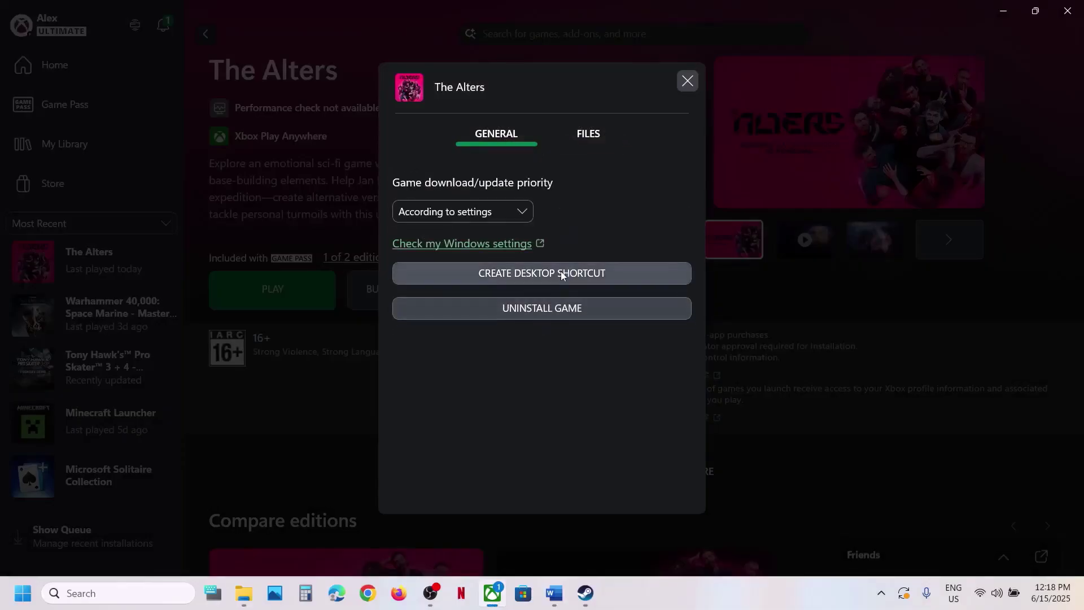
left_click(687, 82)
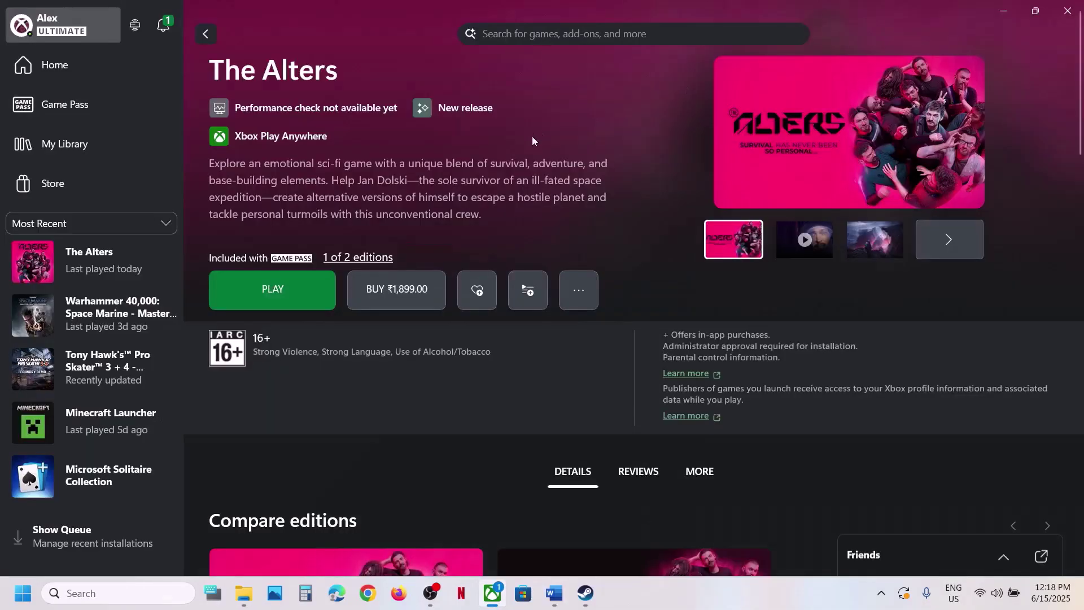
Move The Alters shortcut to an empty area of the desktop and check its option to run as administrator
key("super+d")
left_click_drag(82, 316, 296, 178)
right_click(307, 155)
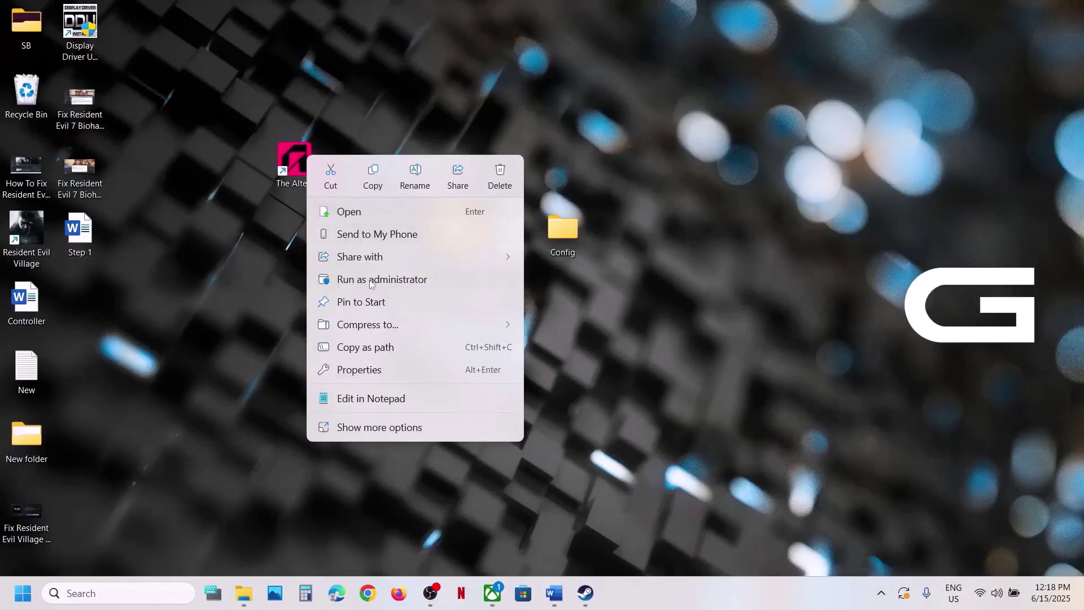
left_click(520, 550)
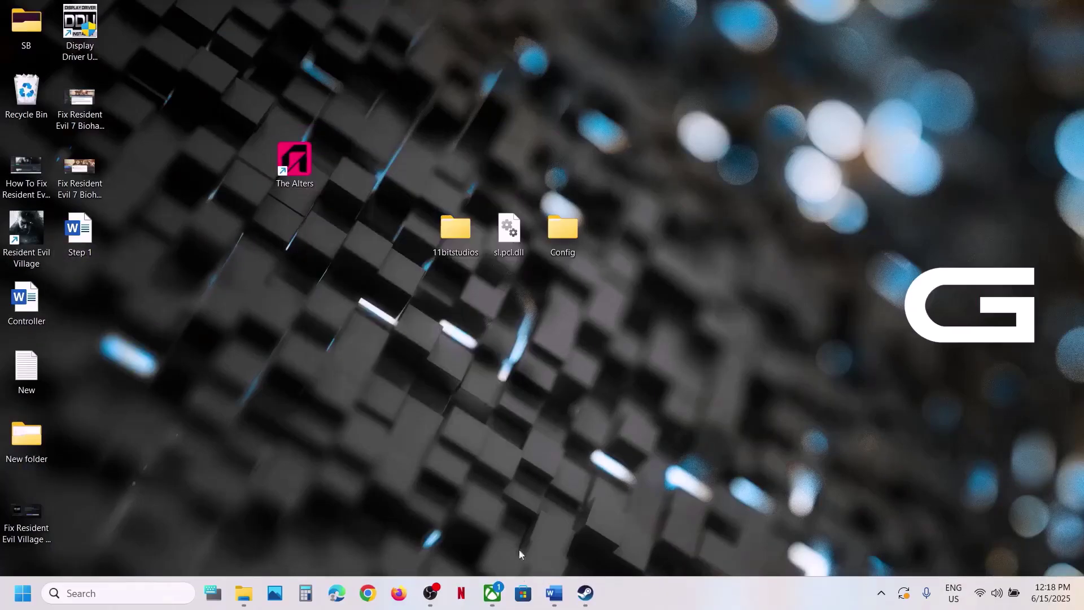
Highlight the Step 8 text about allowing the game exe through antivirus and firewall in the Word document, then return to Steam
left_click(587, 601)
left_click(554, 593)
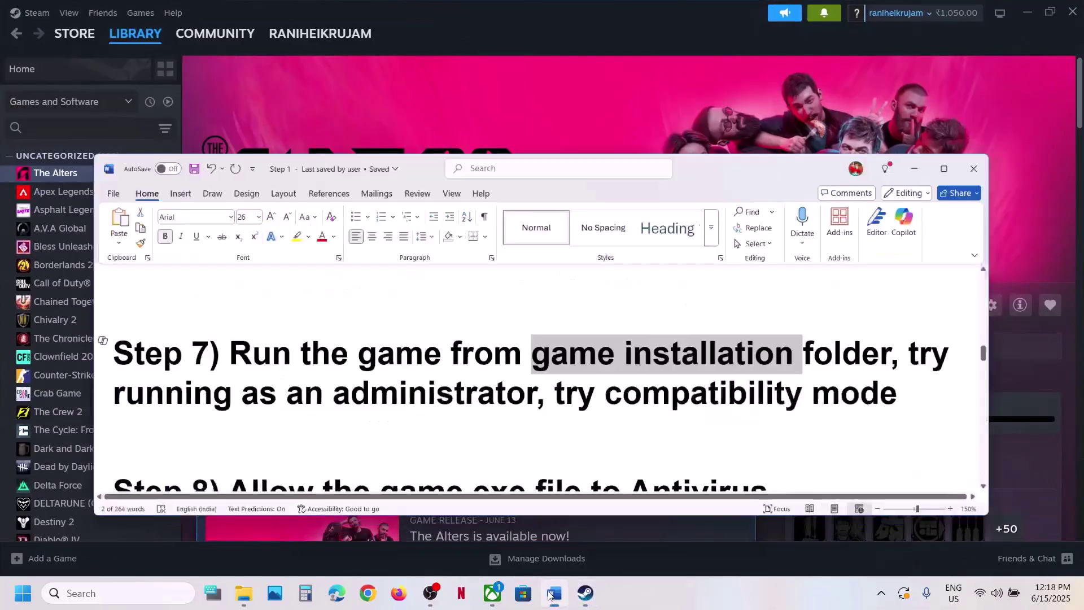
scroll(466, 387, "down", 3)
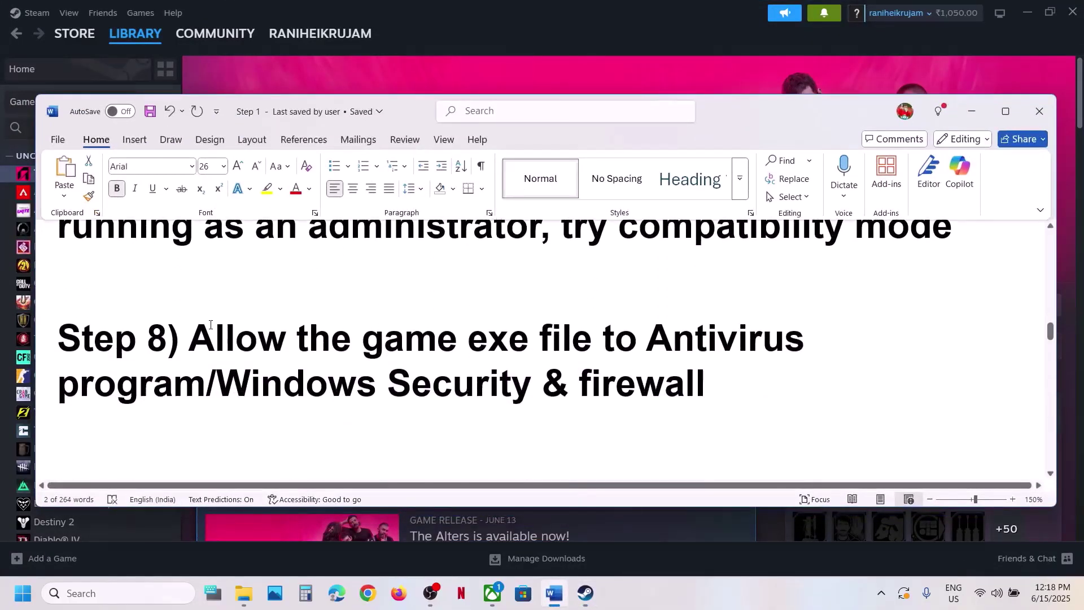
left_click_drag(210, 325, 707, 386)
left_click(612, 59)
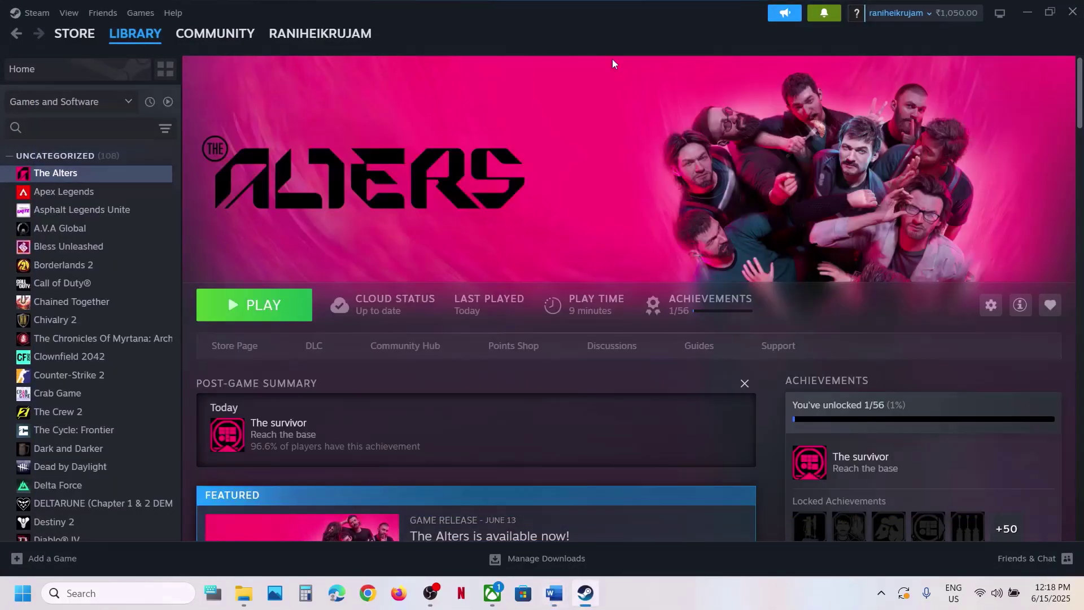
Open the list of apps allowed through Controlled folder access in Windows Security's ransomware protection and grant administrator permission
key("super+i")
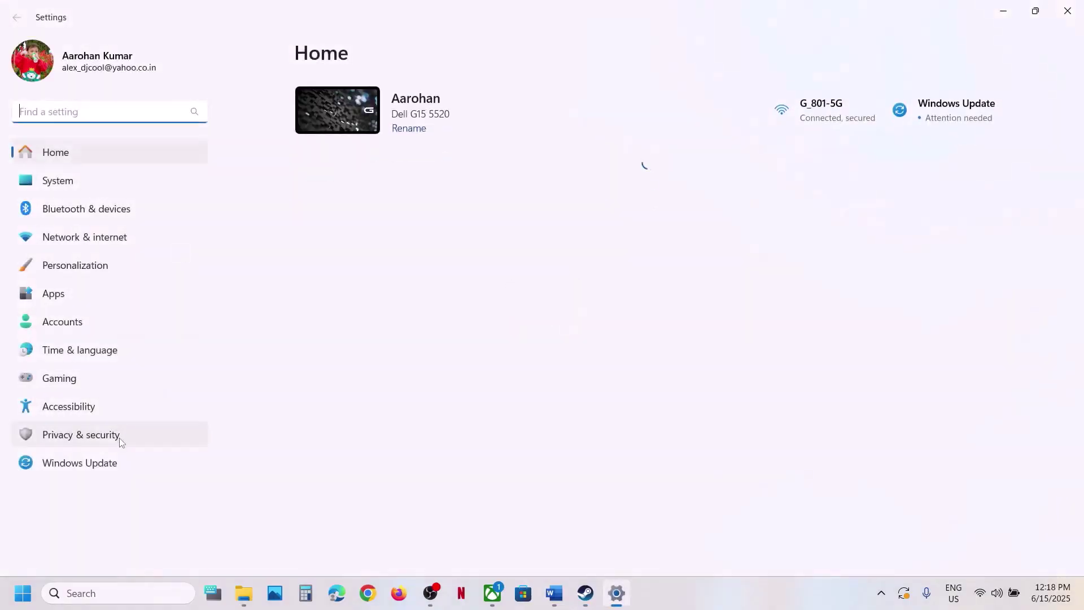
left_click(102, 437)
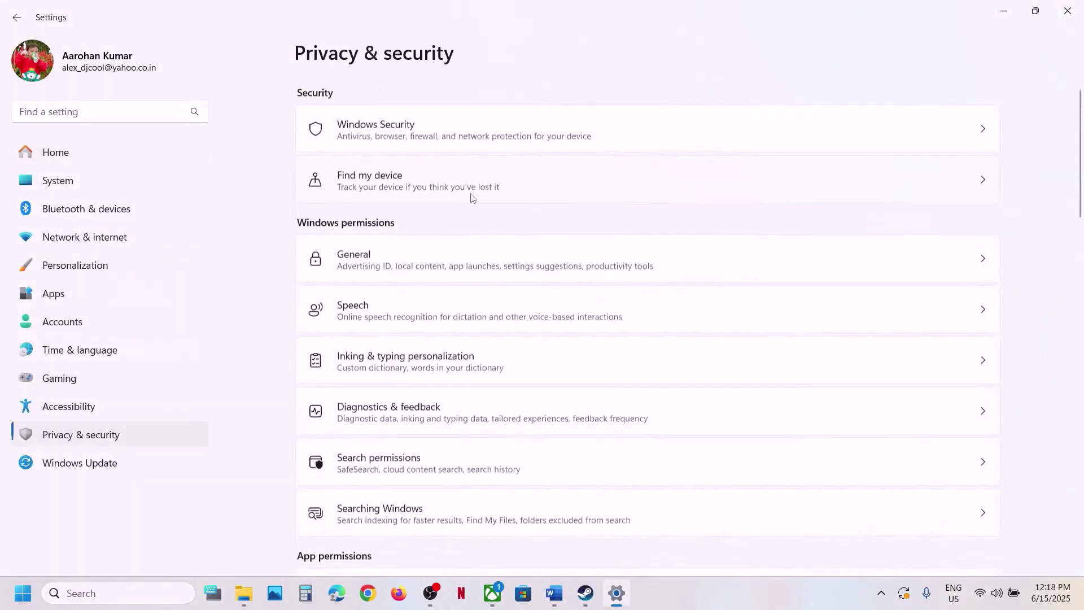
left_click(440, 131)
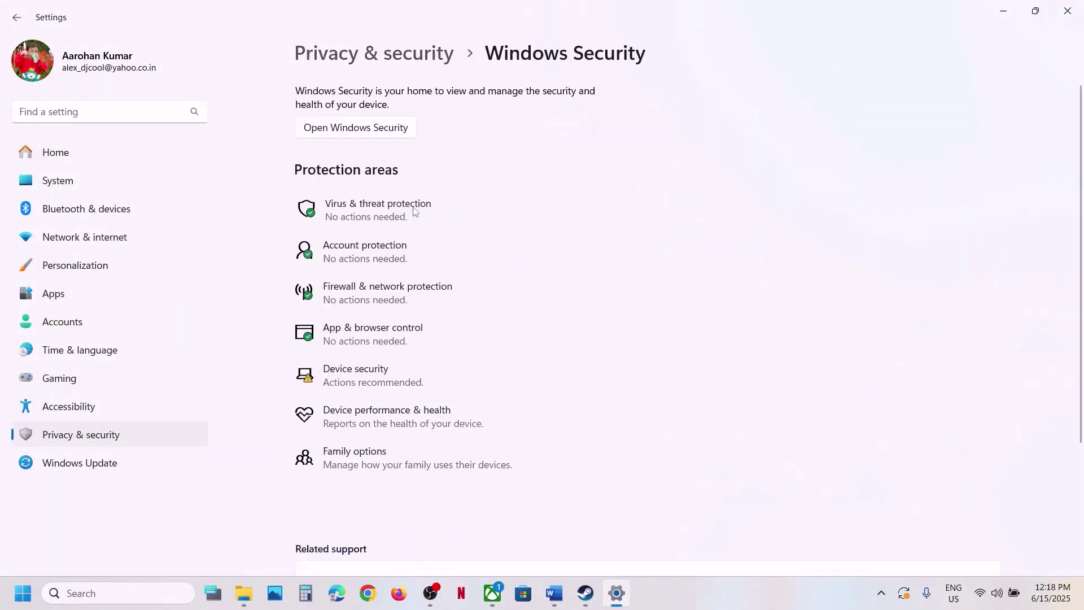
left_click(414, 211)
scroll(440, 305, "down", 3)
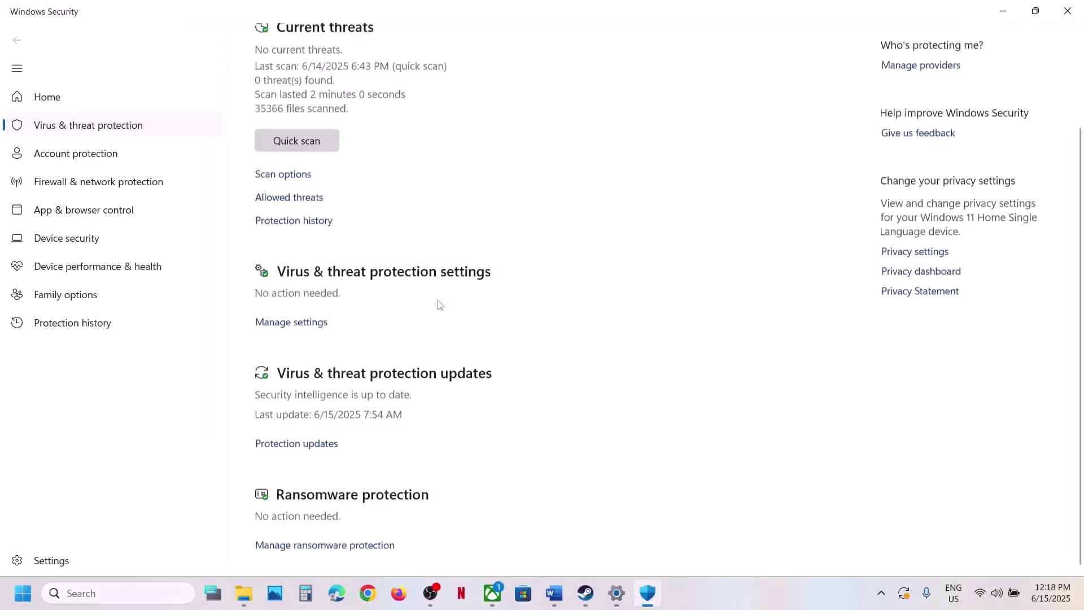
left_click(329, 533)
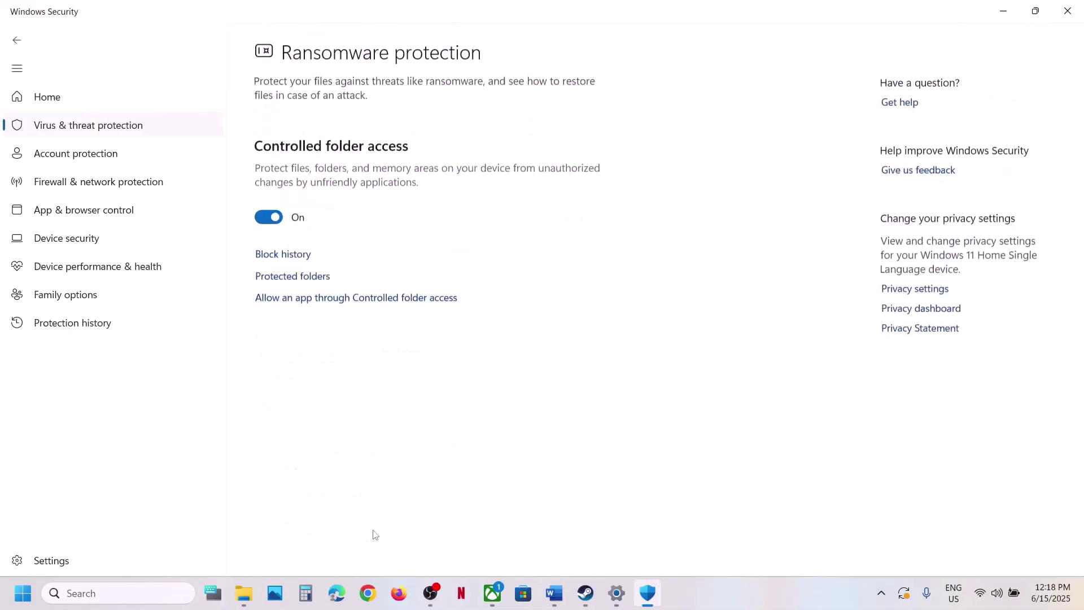
left_click(388, 309)
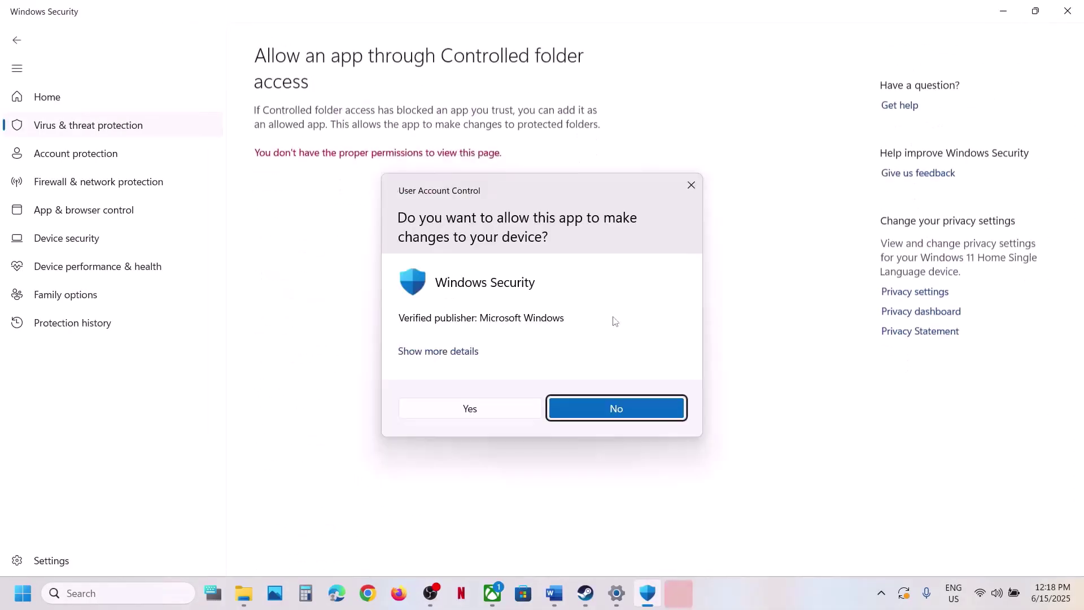
left_click(488, 413)
Add the TheAlters application from Steam's common\The Alters folder to the apps allowed through Controlled folder access
scroll(425, 158, "down", 3)
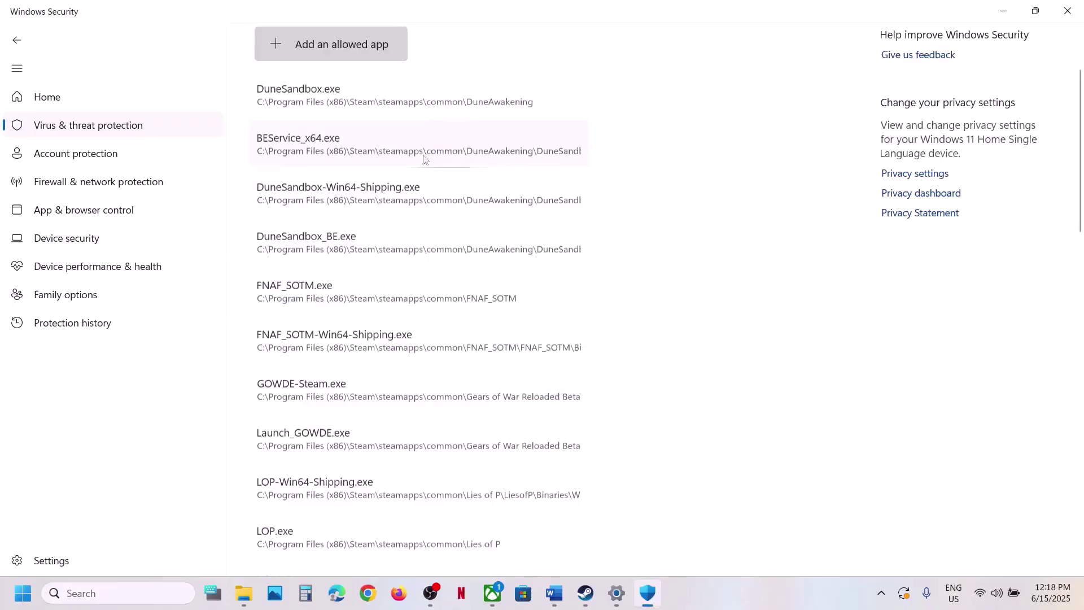
left_click(357, 55)
left_click(339, 101)
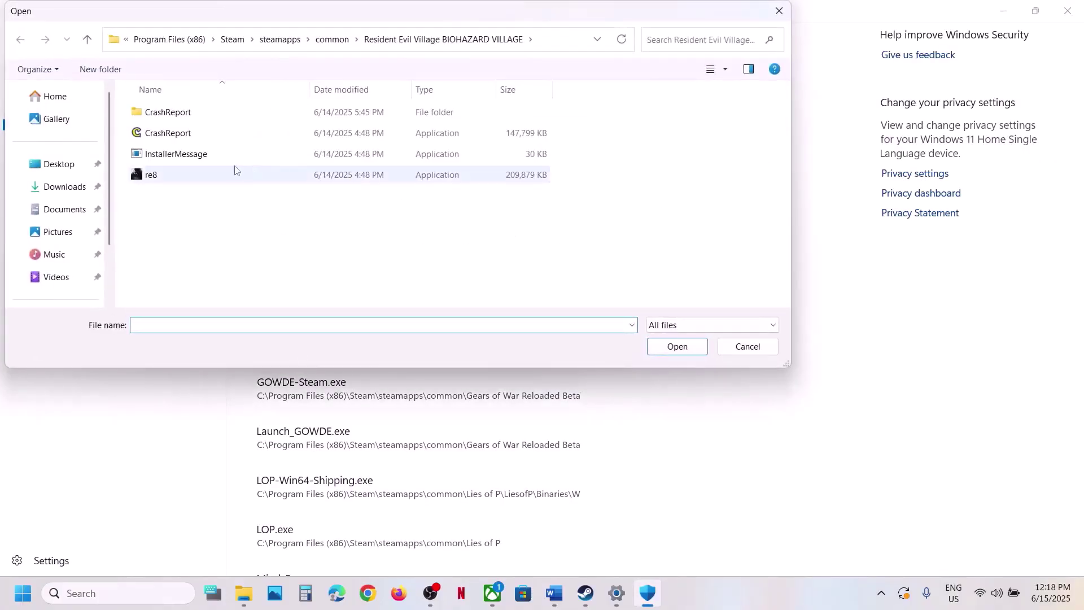
left_click(332, 39)
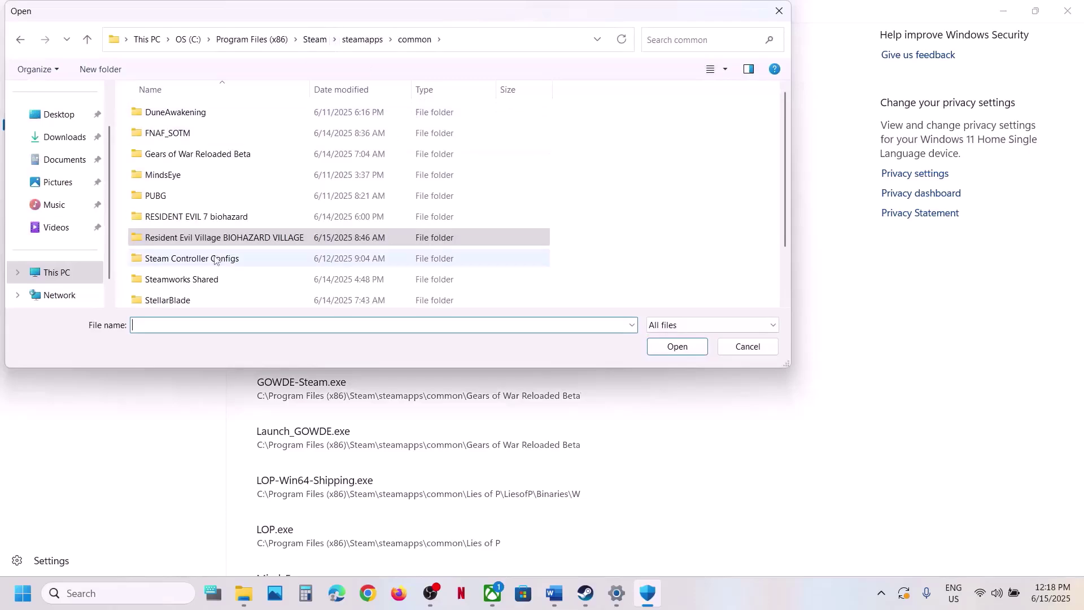
scroll(215, 259, "down", 1)
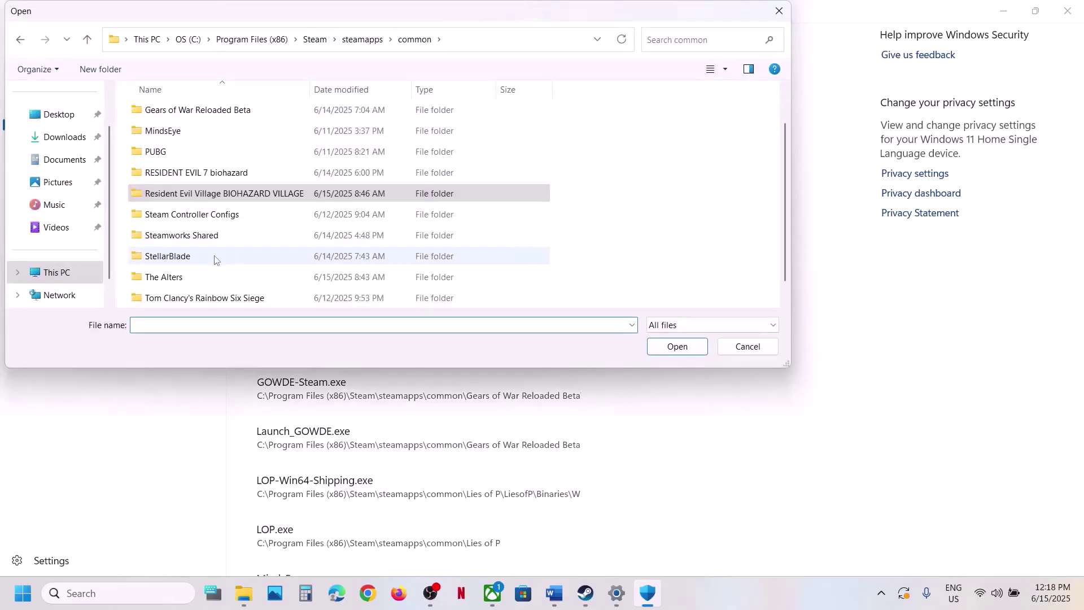
double_click(192, 277)
left_click(200, 160)
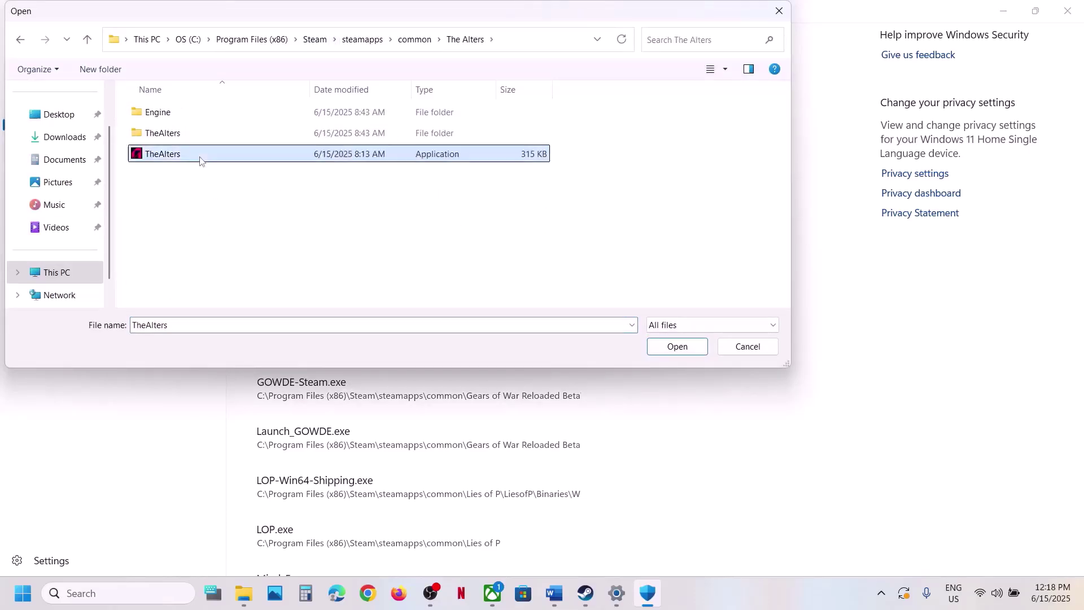
left_click(678, 349)
Allow the TheAlters-Win64-Shipping application from TheAlters\Binaries\Win64 through Controlled folder access
left_click(373, 58)
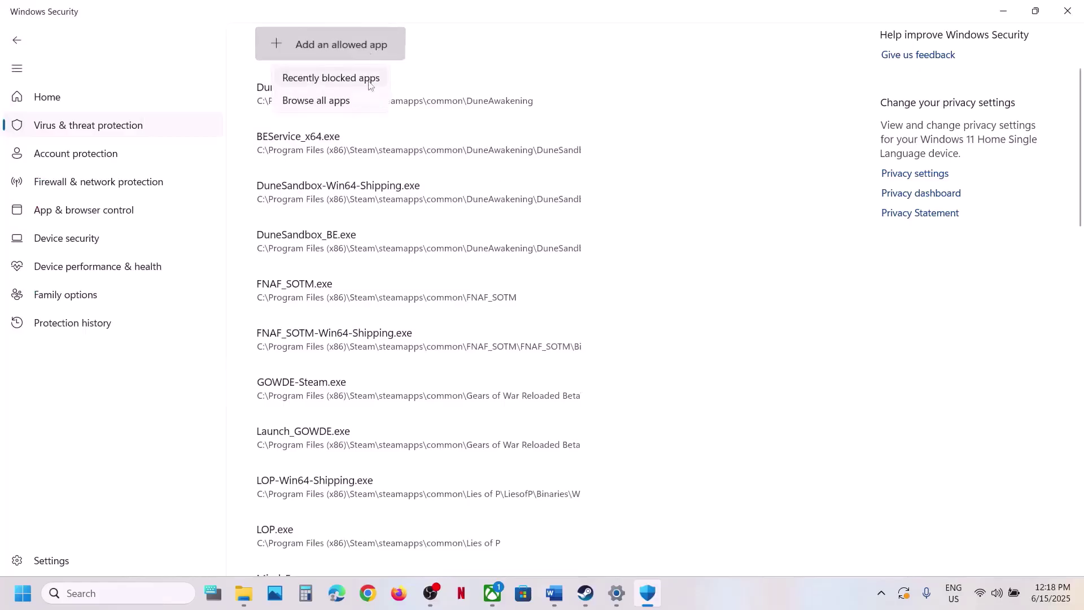
left_click(354, 96)
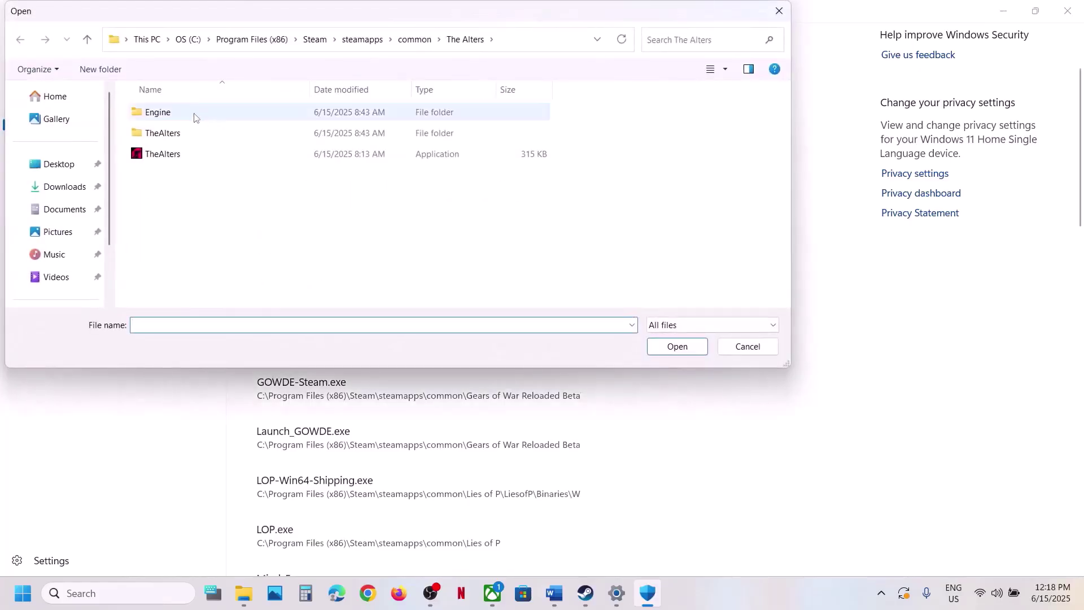
double_click(181, 133)
double_click(159, 112)
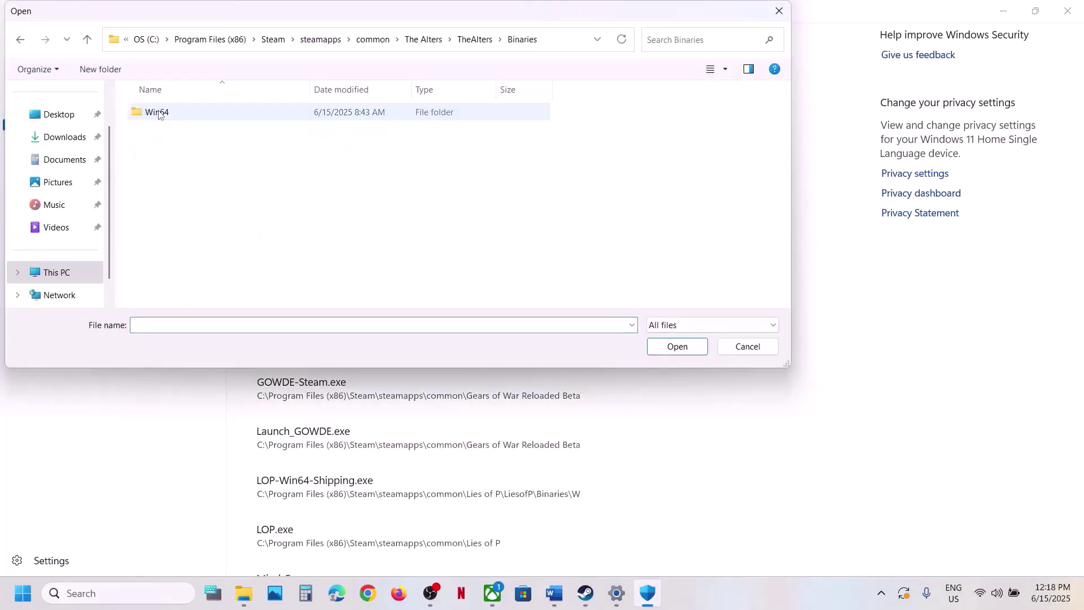
double_click(160, 113)
left_click(224, 139)
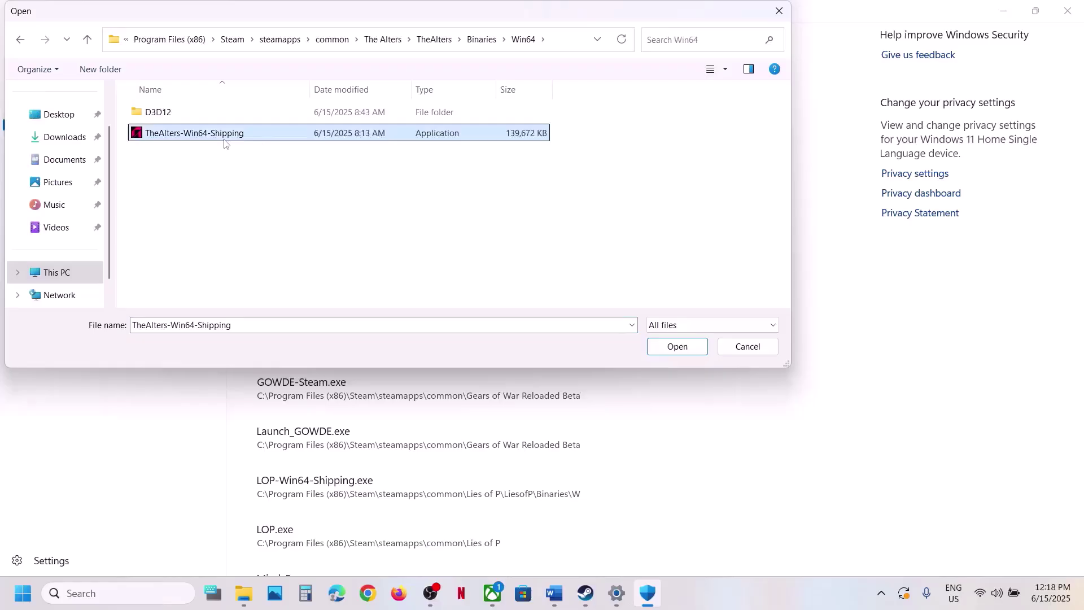
left_click(676, 349)
Open Windows Defender Firewall's list of allowed apps through Control Panel's System and Security section
left_click(128, 593)
type("control")
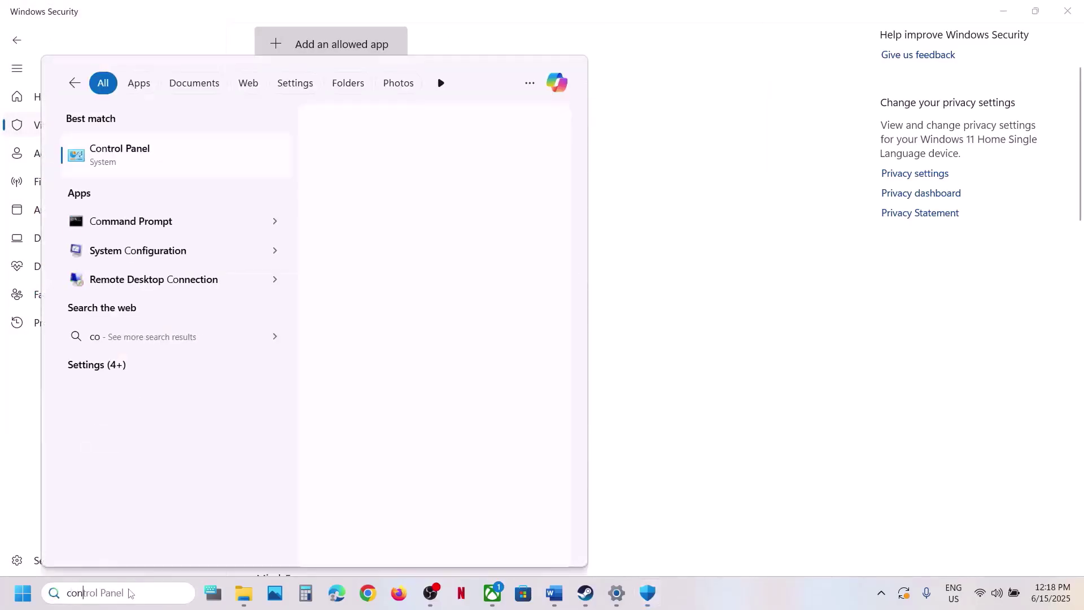
key("Return")
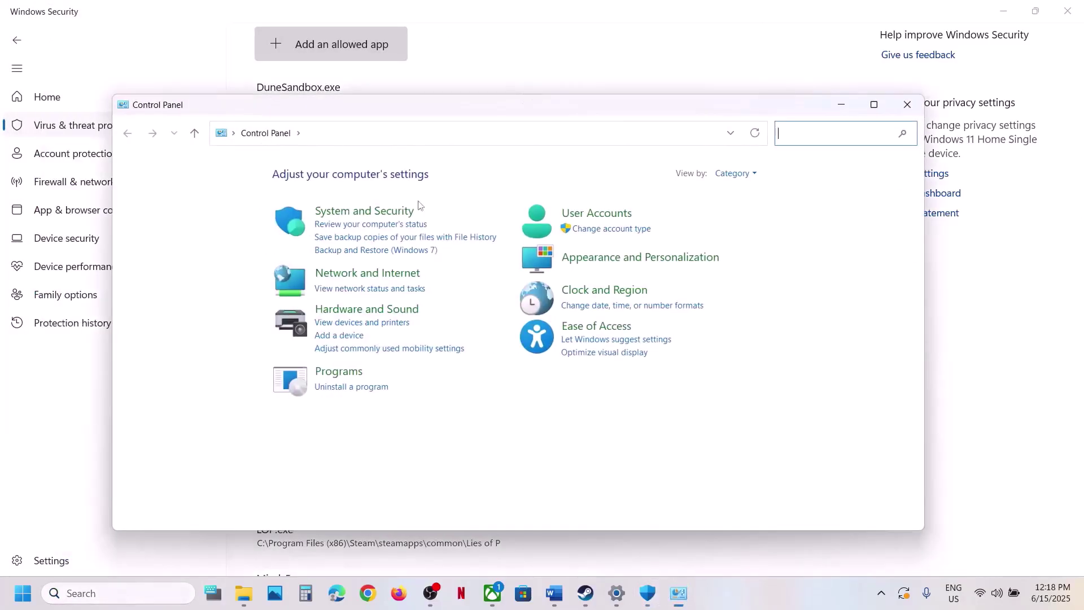
left_click(389, 211)
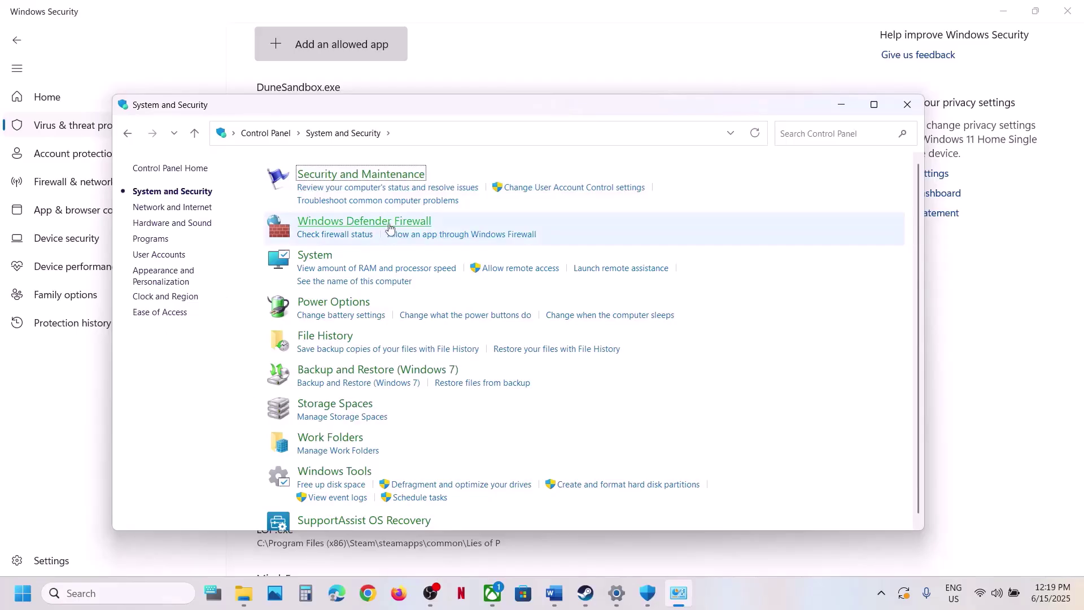
left_click(388, 227)
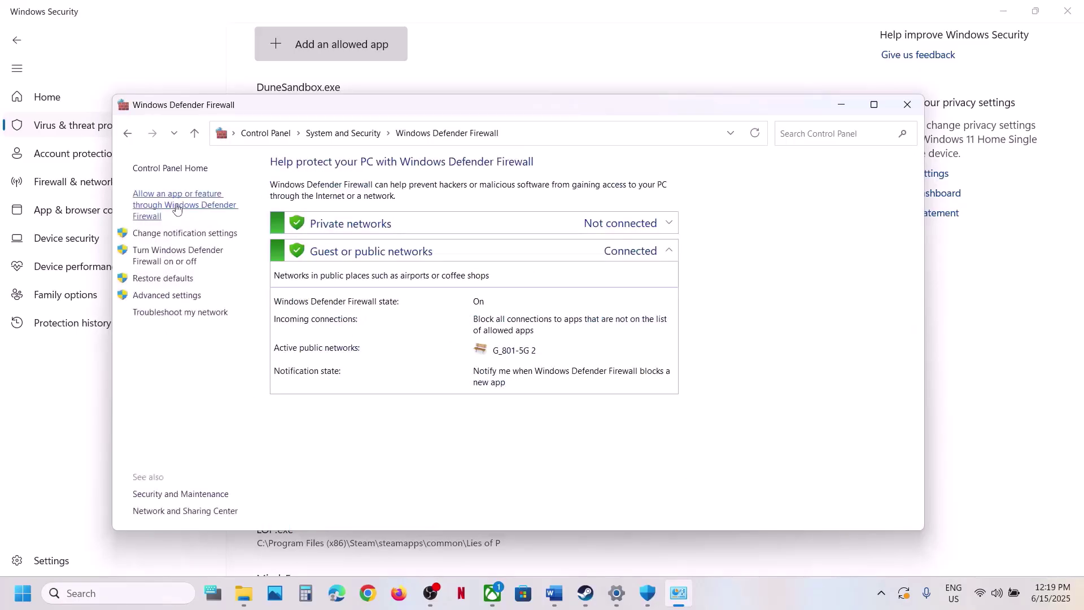
left_click(200, 210)
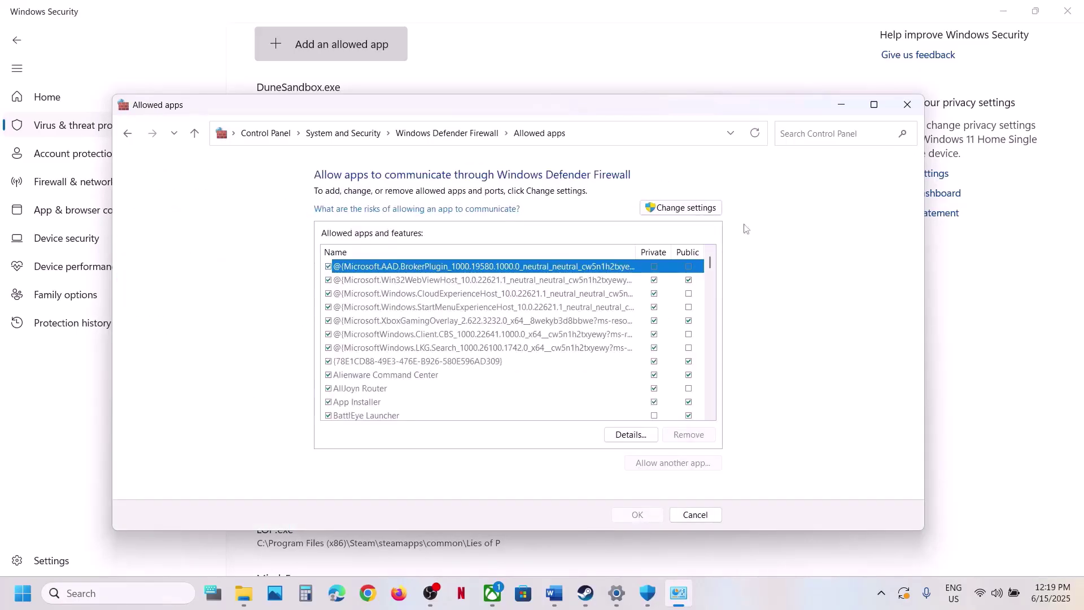
Enable changes to the firewall's allowed apps and browse for another app in Steam's common\The Alters folder
left_click(703, 209)
left_click(671, 462)
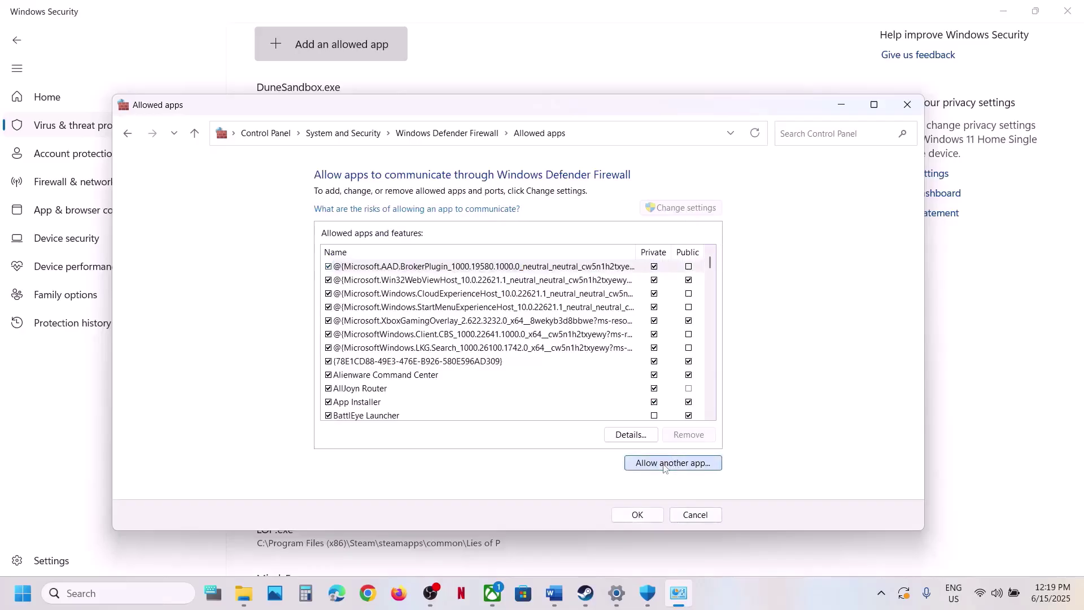
left_click(614, 389)
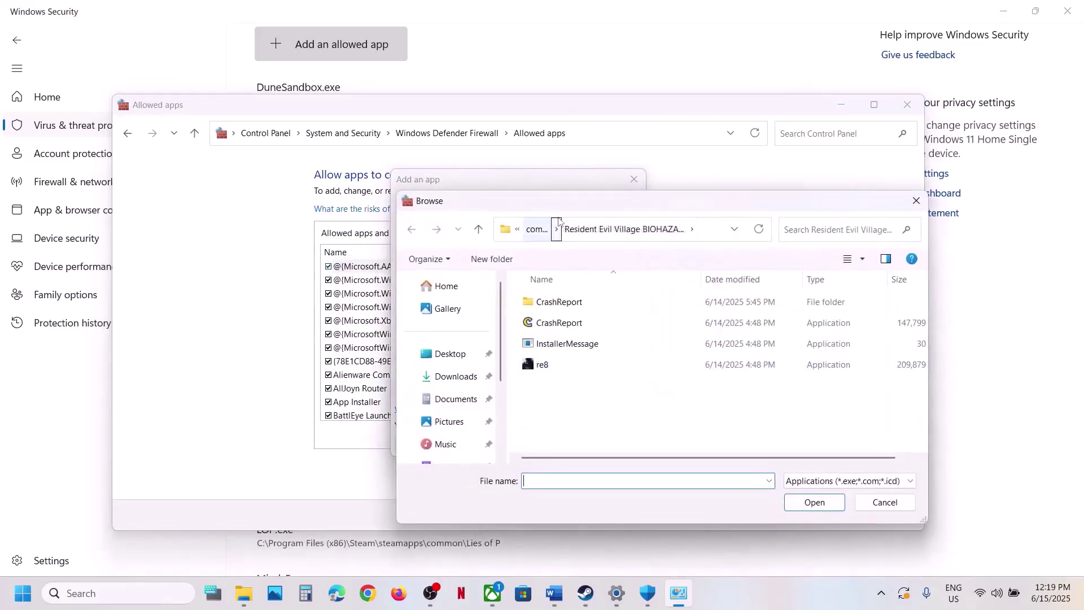
left_click(537, 229)
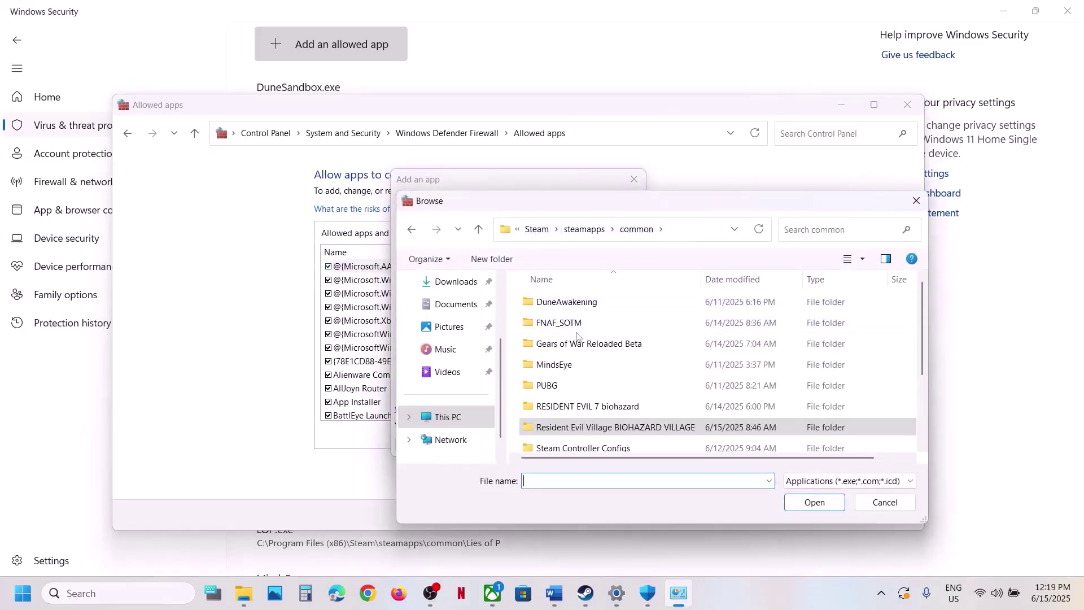
scroll(572, 396, "down", 2)
double_click(572, 402)
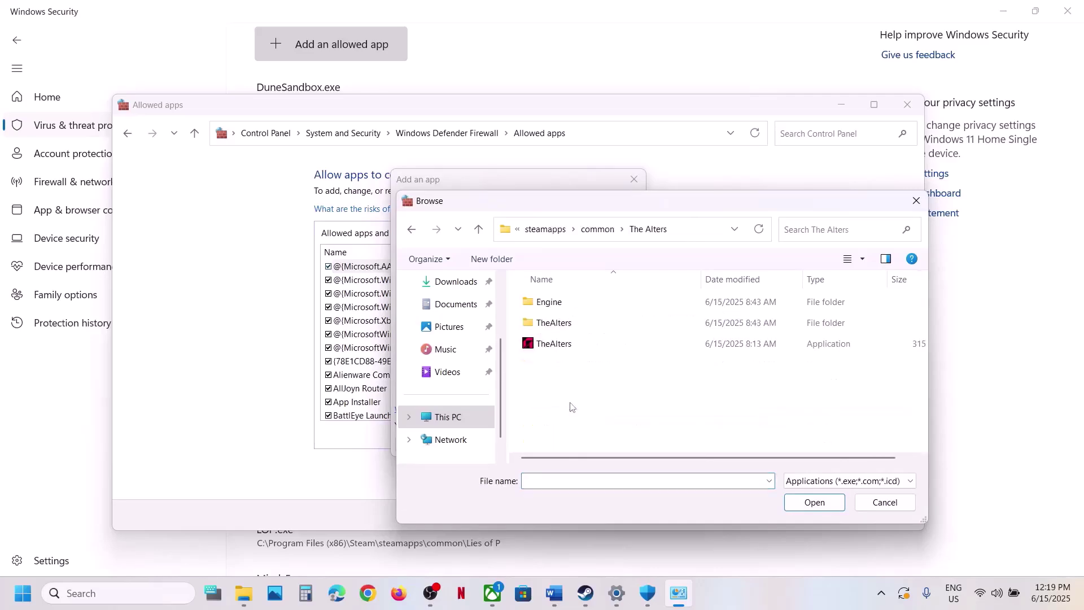
Try to add the TheAlters application from The Alters folder to the firewall's allowed apps
left_click(573, 342)
left_click(809, 502)
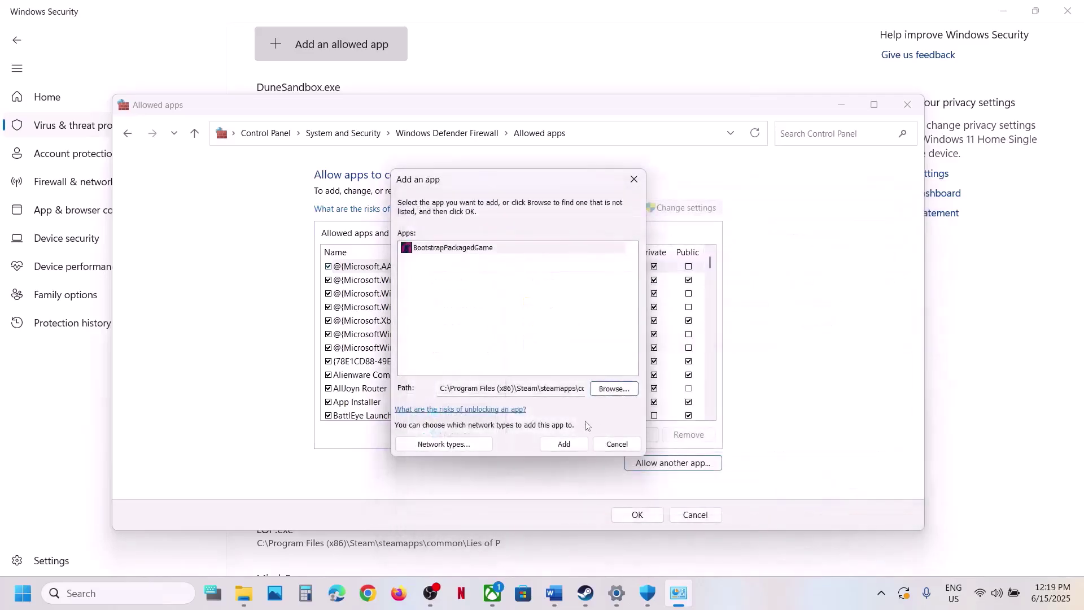
left_click(564, 444)
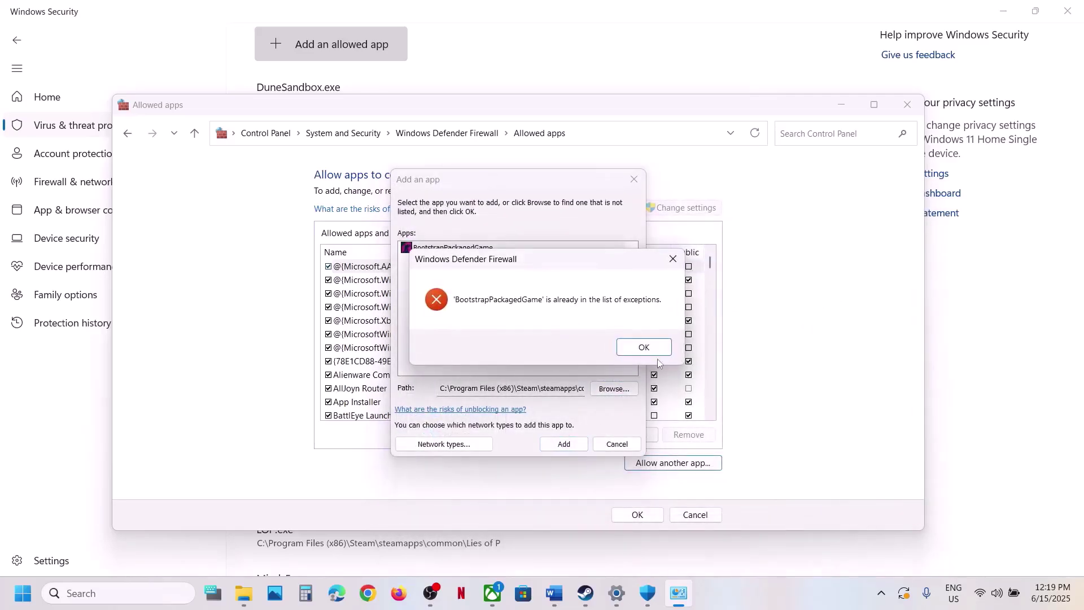
left_click(644, 346)
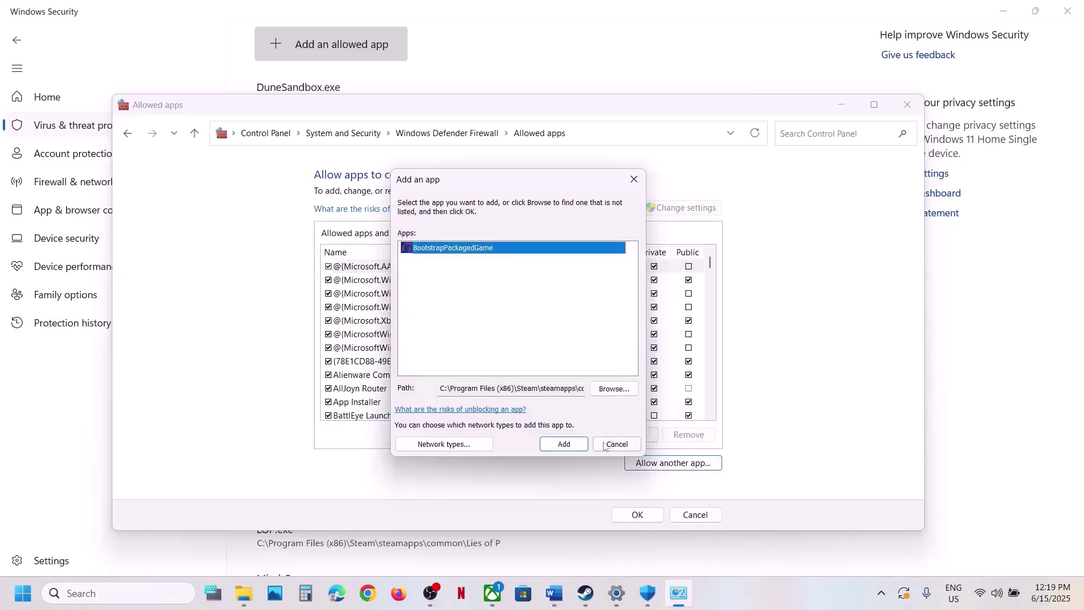
left_click(564, 444)
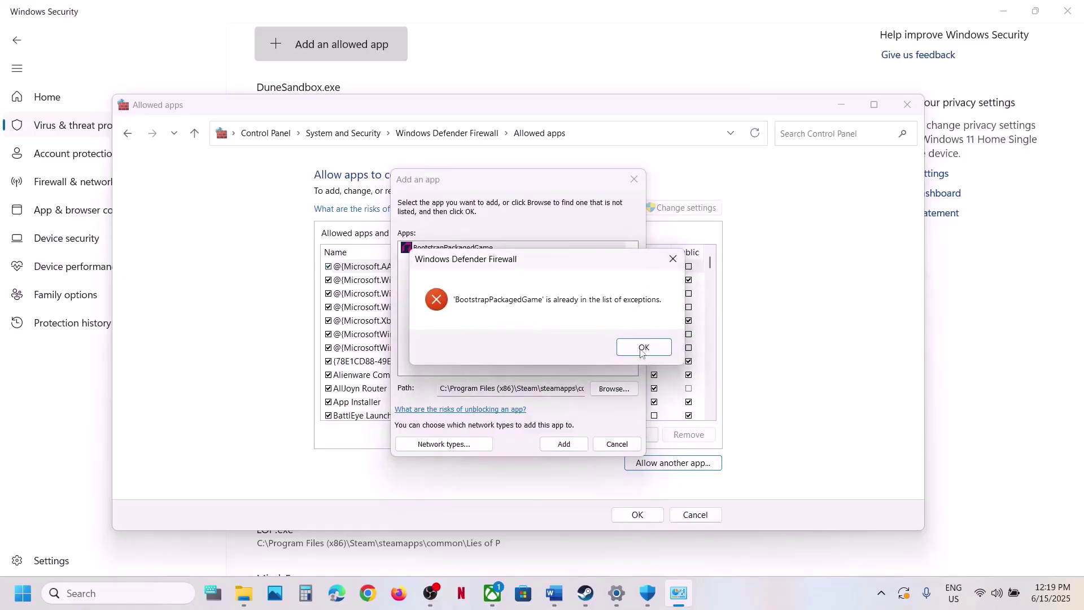
left_click(643, 348)
Allow the TheAlters-Win64-Shipping application from TheAlters\Binaries\Win64 through Windows Defender Firewall and save the allowed apps list
left_click(614, 390)
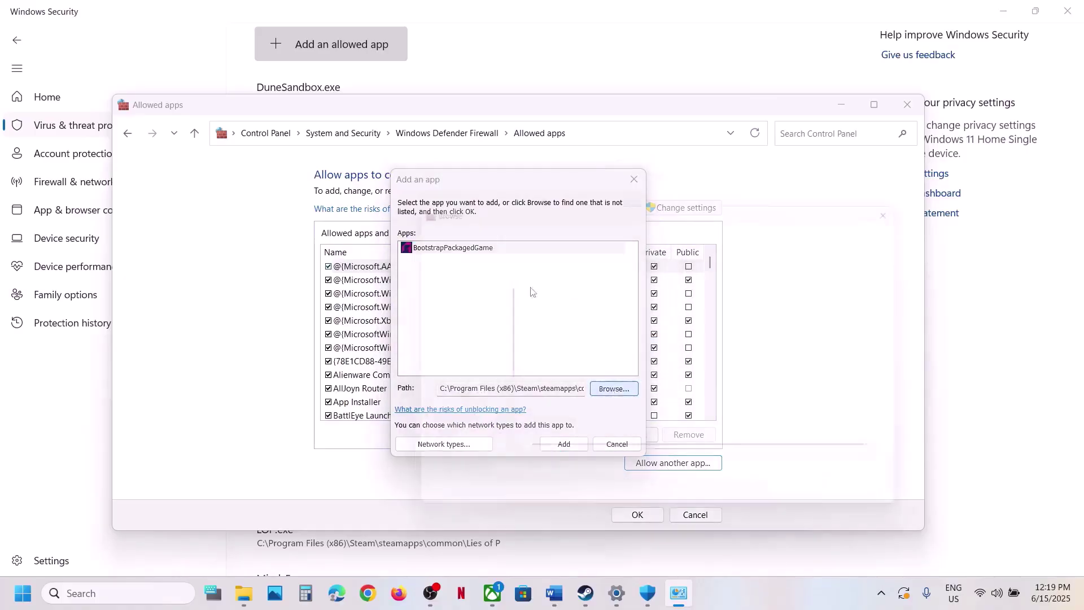
double_click(553, 321)
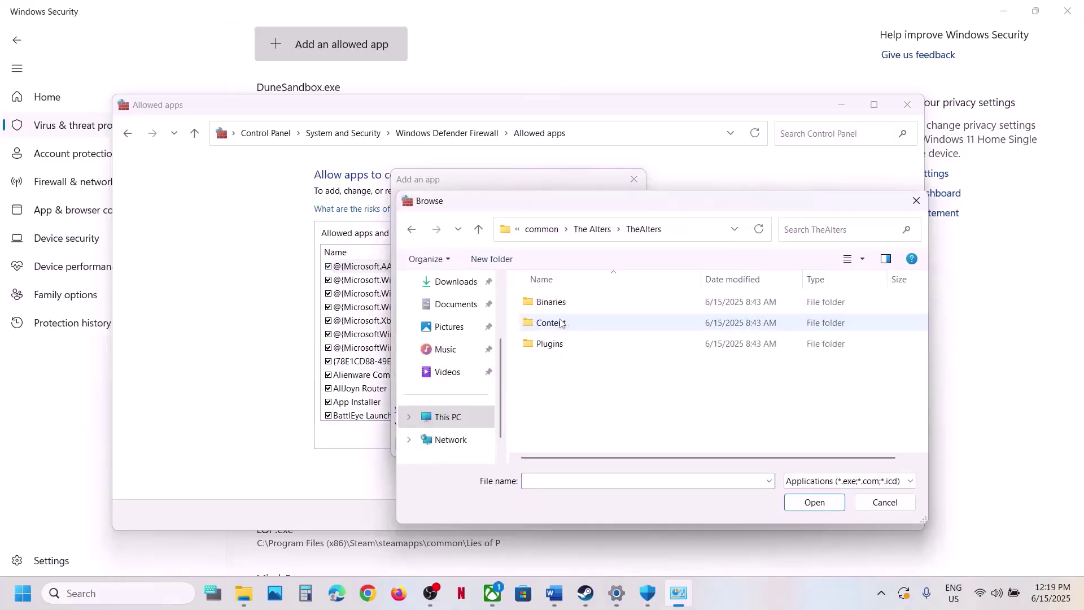
double_click(557, 308)
double_click(557, 307)
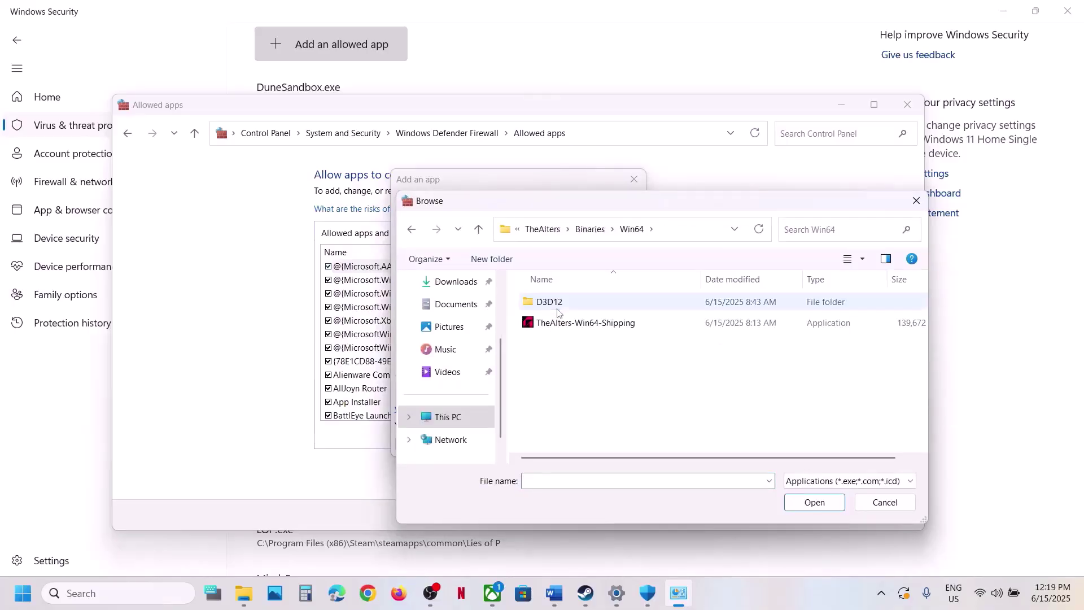
left_click(559, 323)
left_click(814, 502)
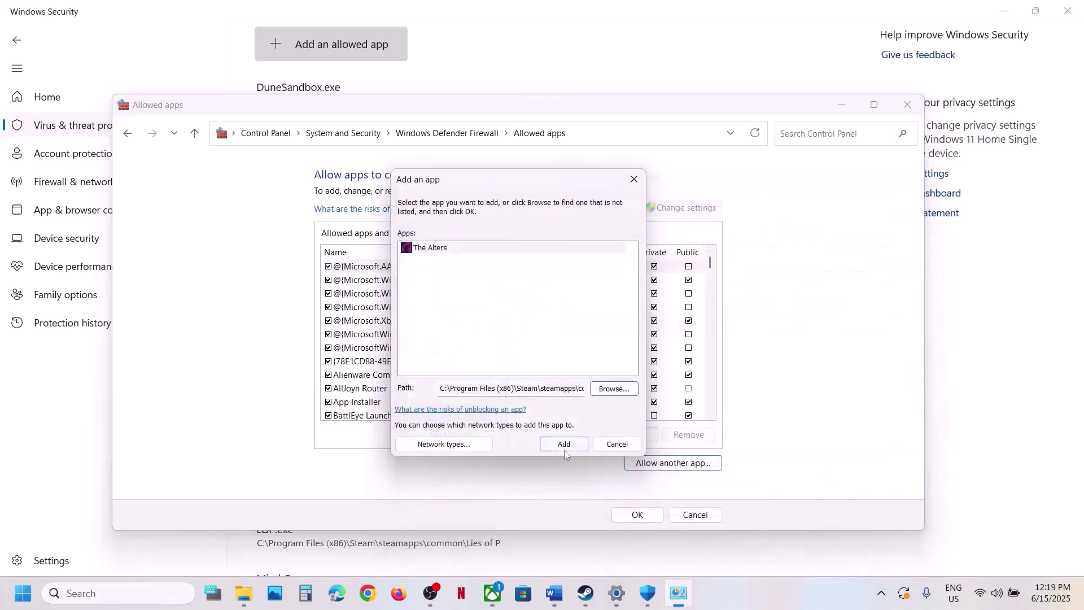
left_click(557, 447)
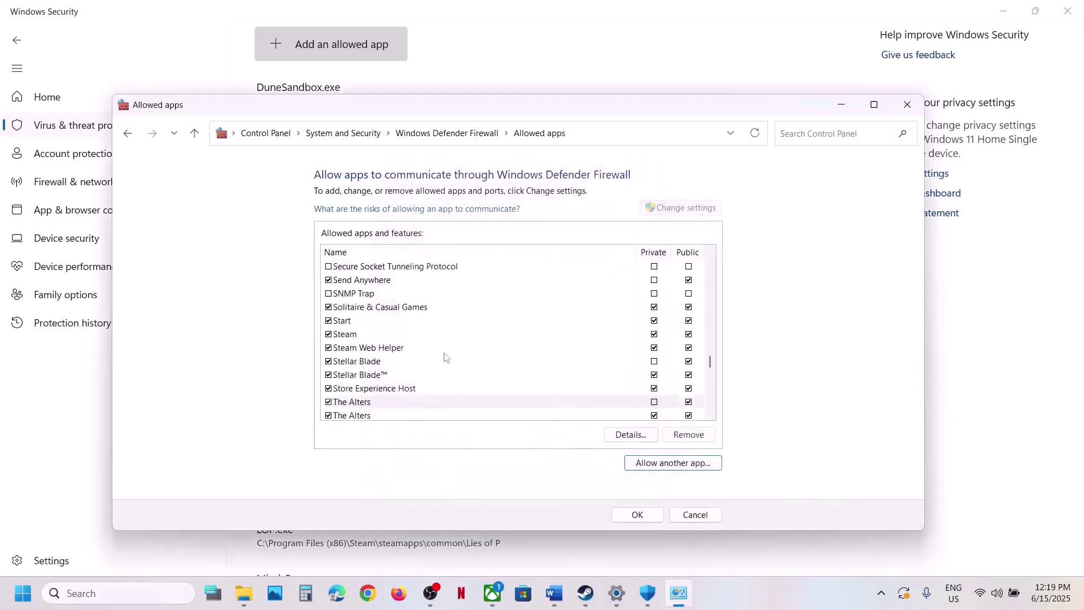
left_click(377, 407)
left_click(637, 514)
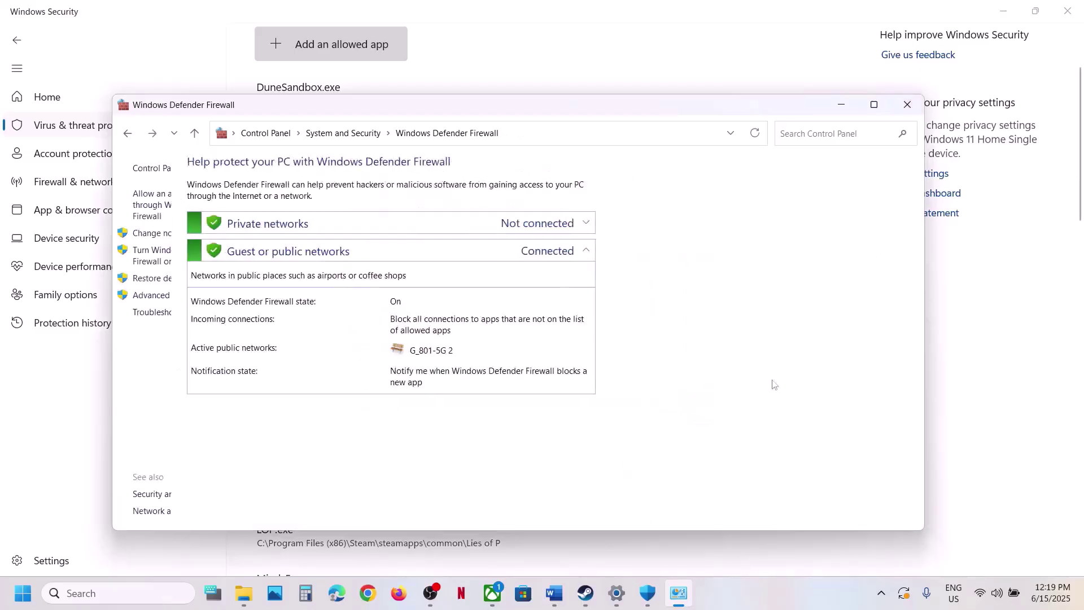
Close the Windows Defender Firewall, Windows Security and Settings windows
left_click(907, 104)
left_click(1069, 17)
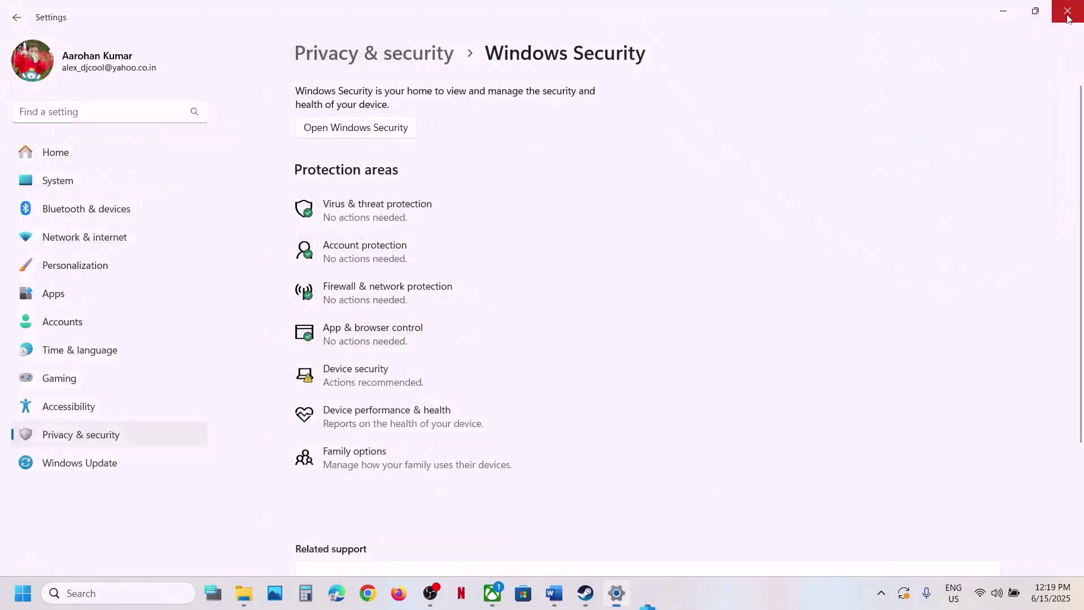
left_click(1068, 17)
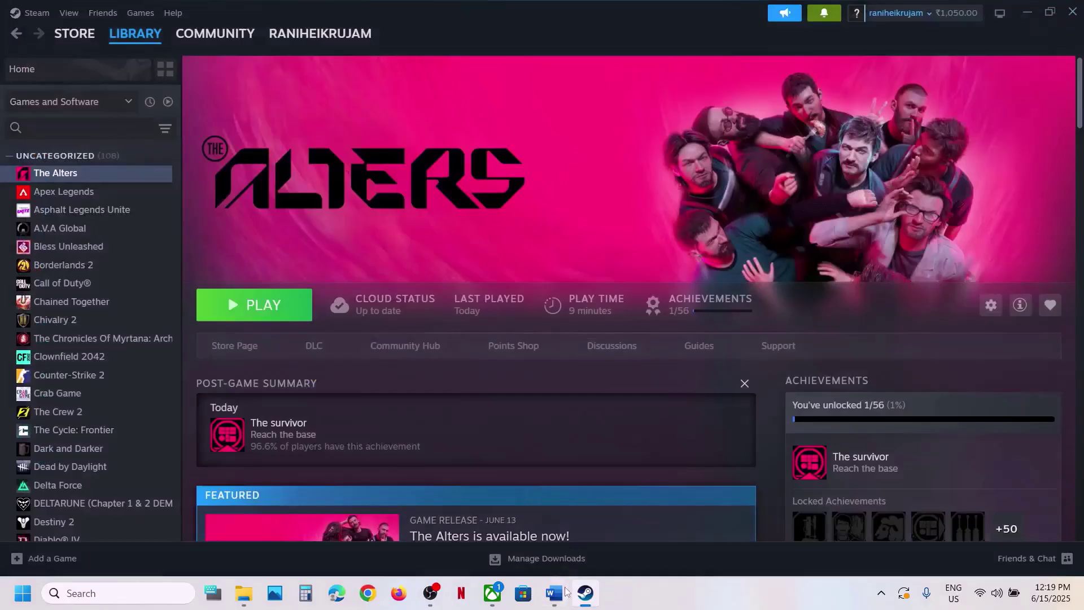
Check Step 9 in the Word document and view the file verification option in The Alters' Installed Files properties in Steam
left_click(562, 593)
scroll(484, 388, "down", 4)
scroll(484, 387, "up", 1)
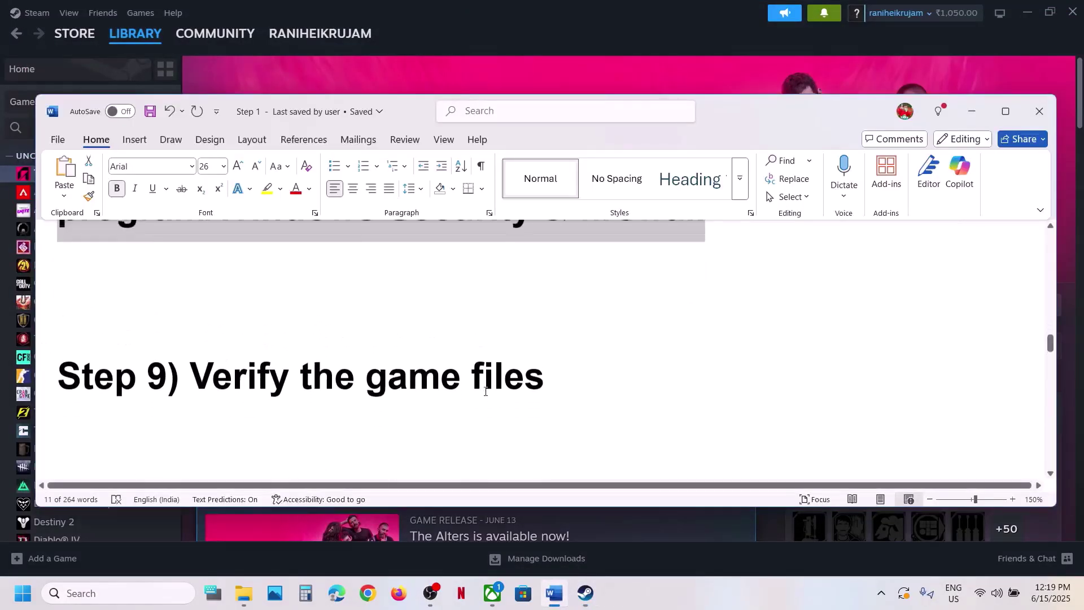
left_click(510, 83)
right_click(120, 173)
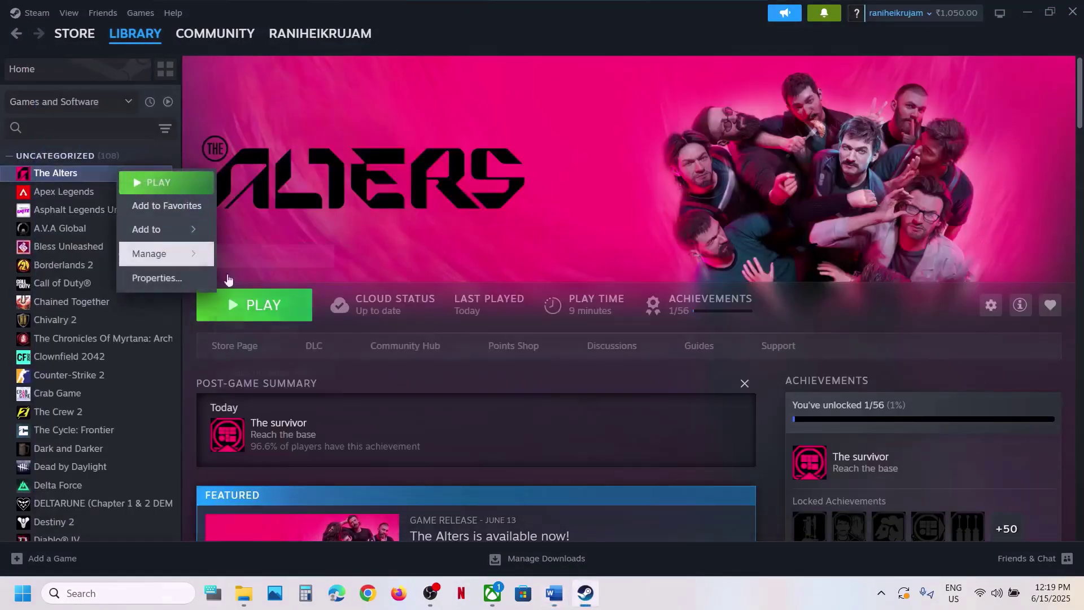
left_click(175, 277)
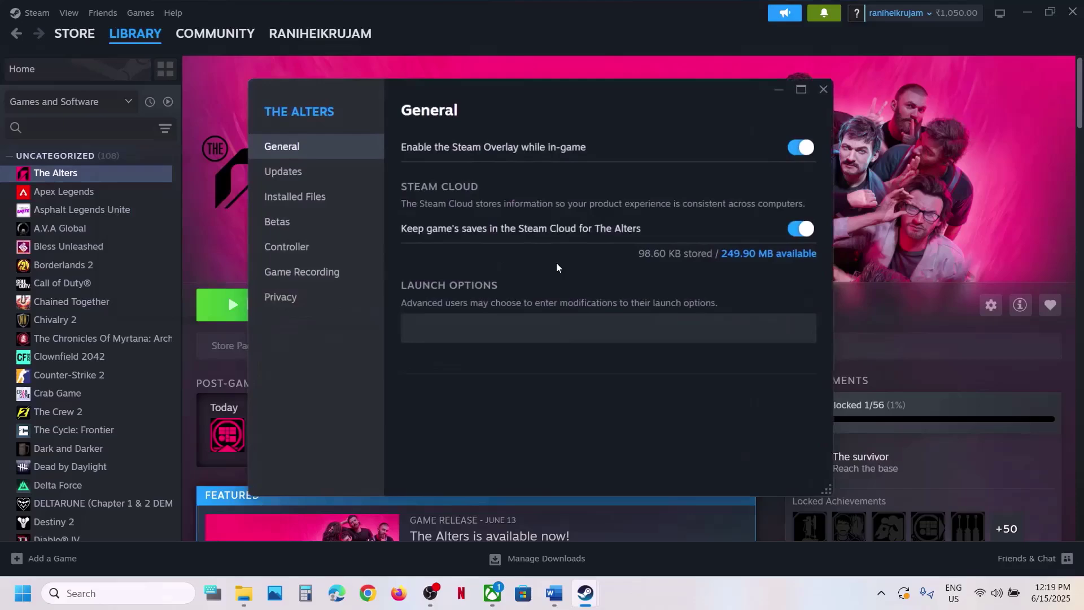
left_click(335, 213)
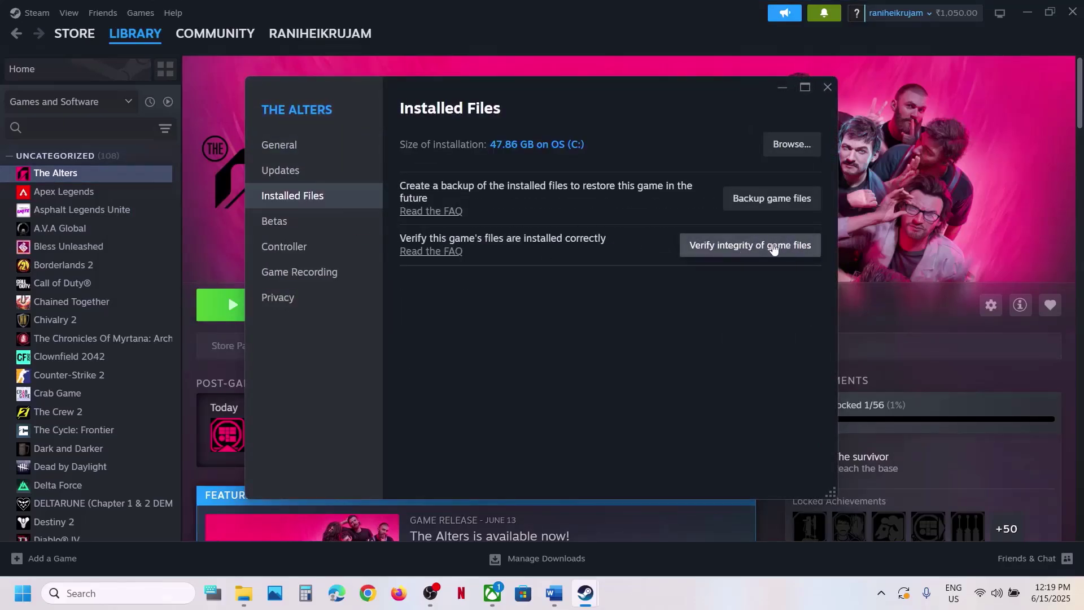
left_click(829, 85)
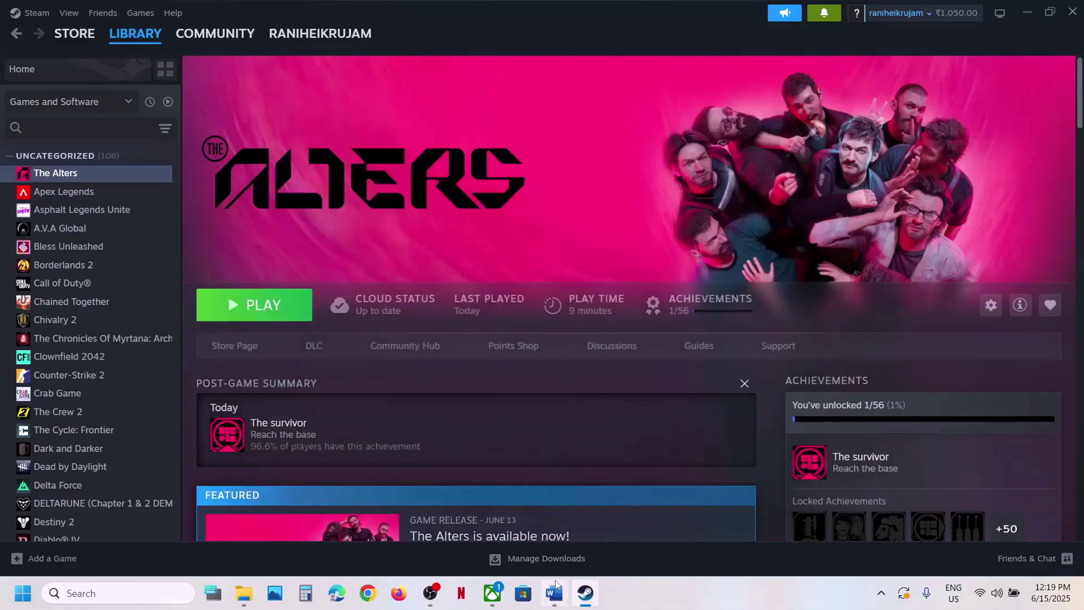
Switch to the Xbox app and view the verify and repair option in the file management settings of The Alters
left_click(490, 594)
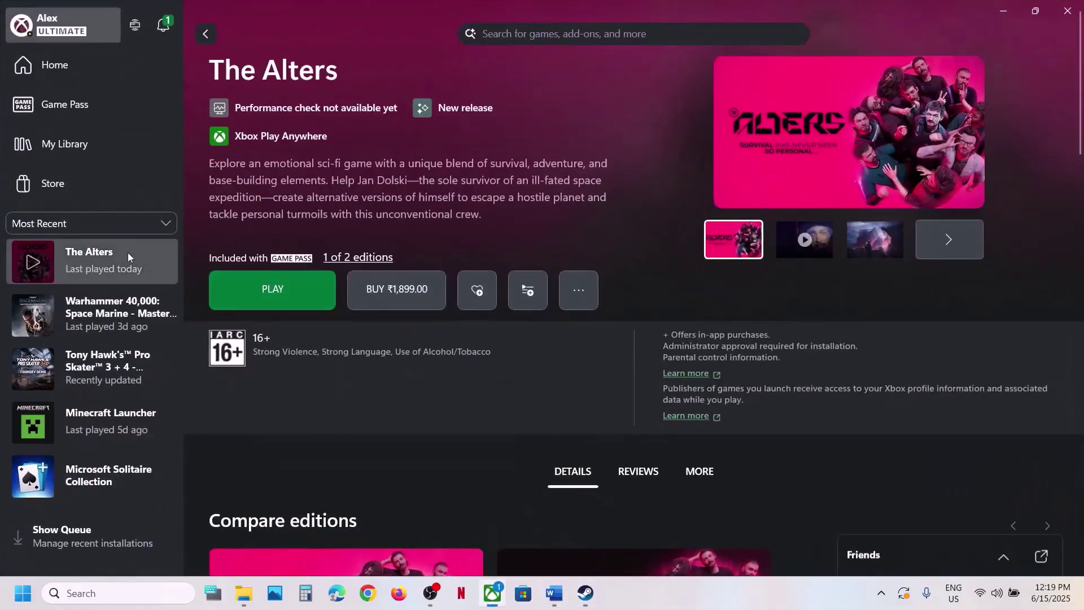
right_click(128, 253)
left_click(182, 461)
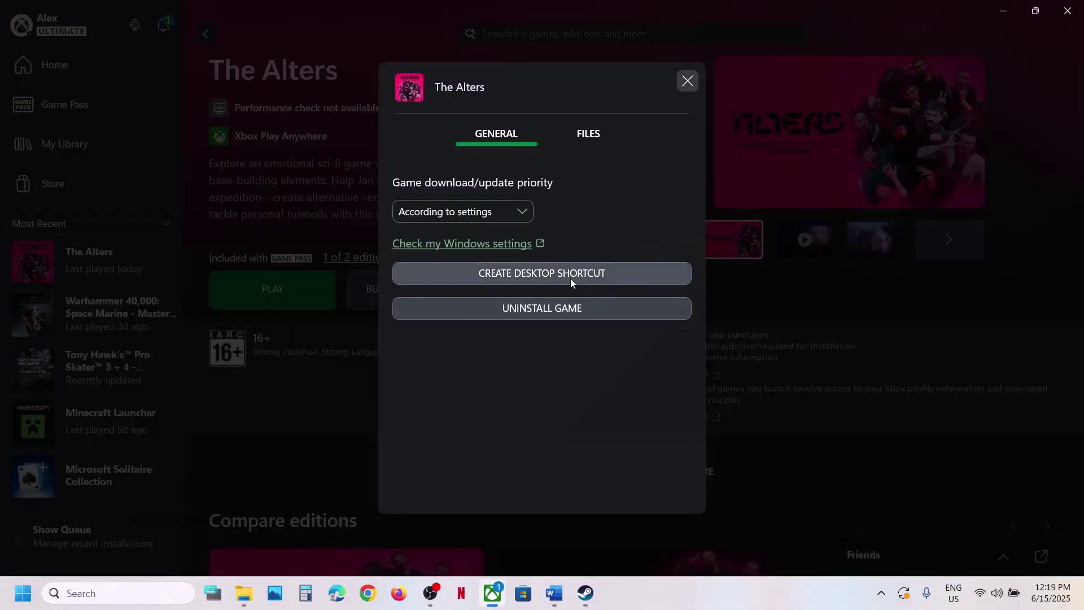
left_click(584, 145)
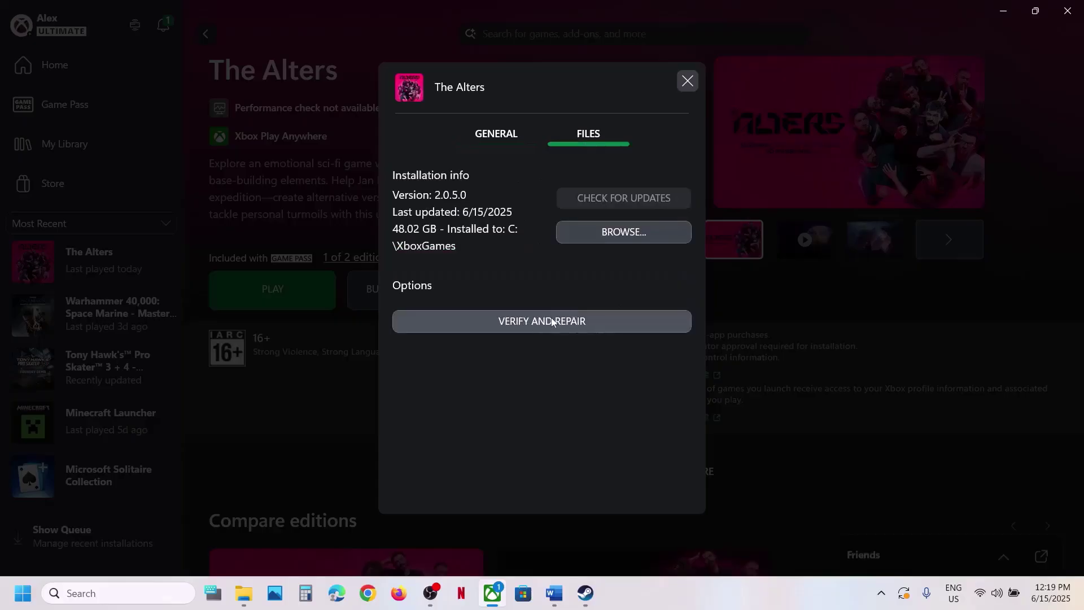
left_click(689, 81)
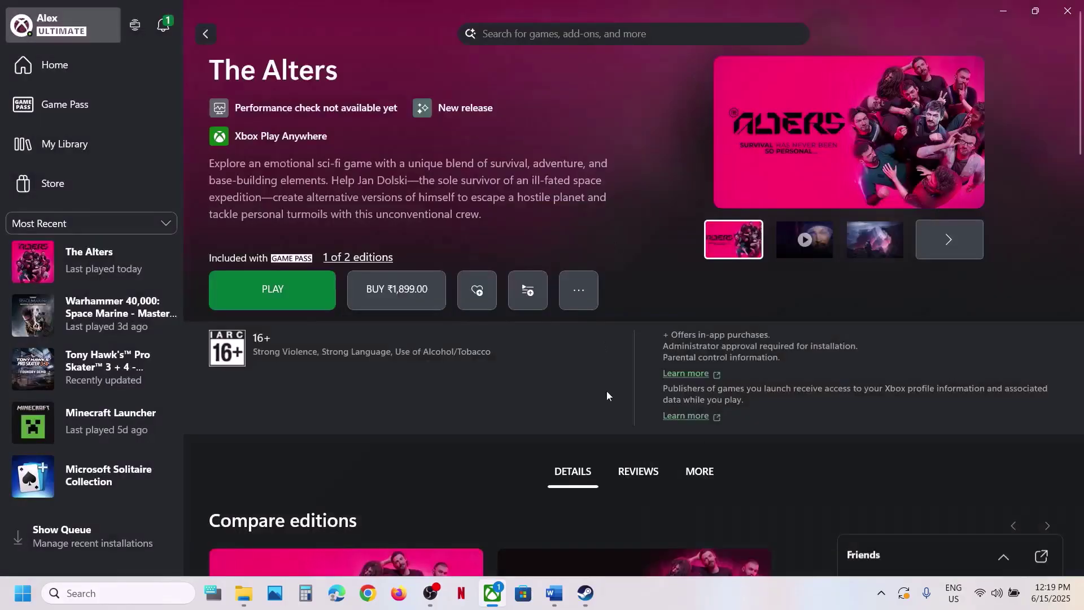
Check Step 10 in the Word document and view the available power plans in Control Panel's System and Security Power Options
left_click(554, 593)
scroll(458, 364, "down", 4)
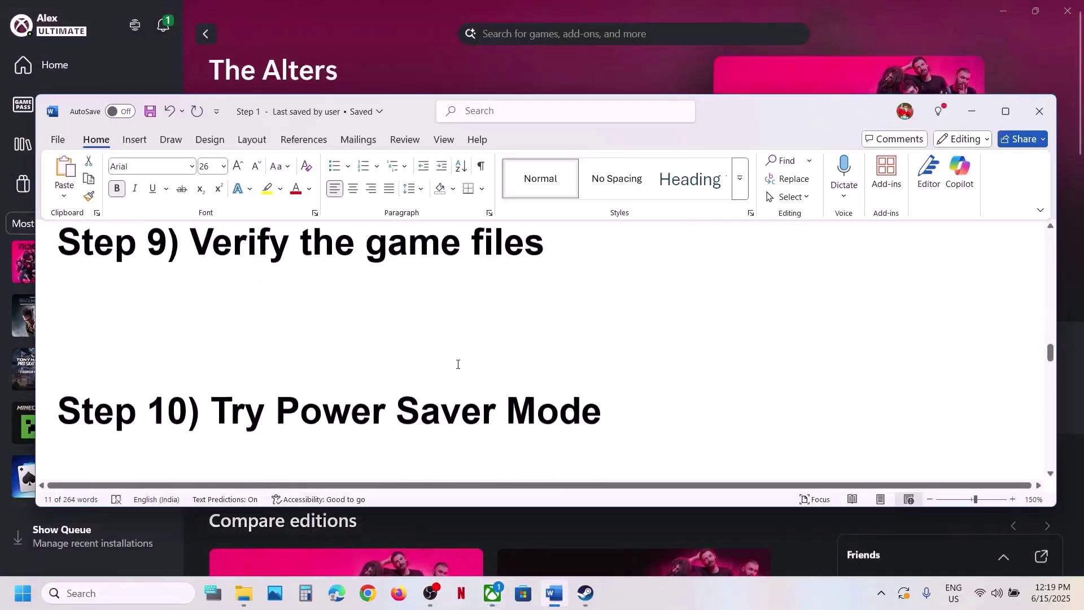
scroll(458, 366, "up", 2)
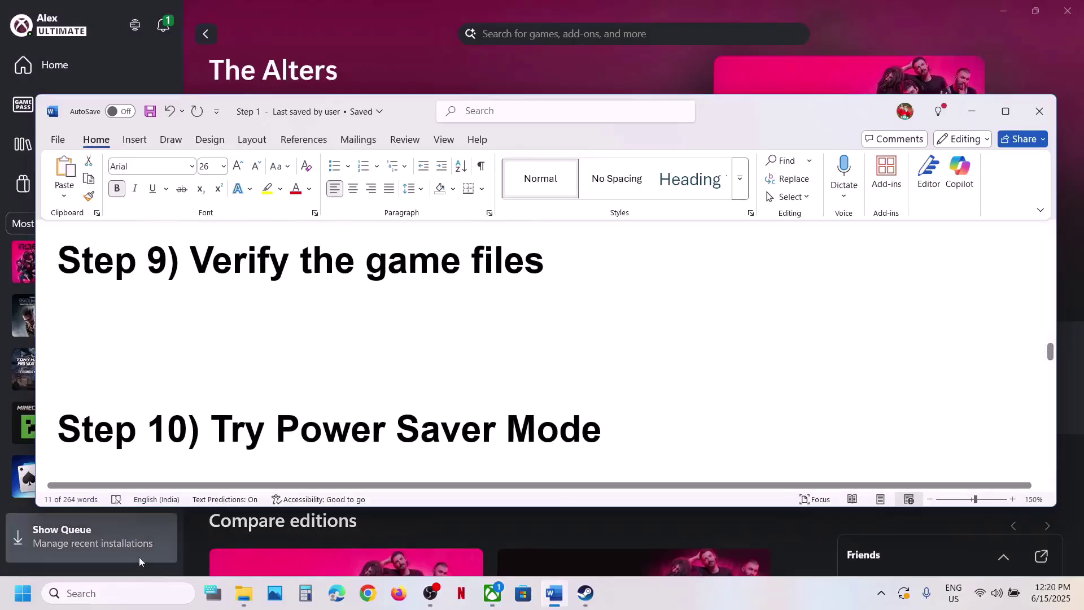
left_click(113, 594)
type("contro")
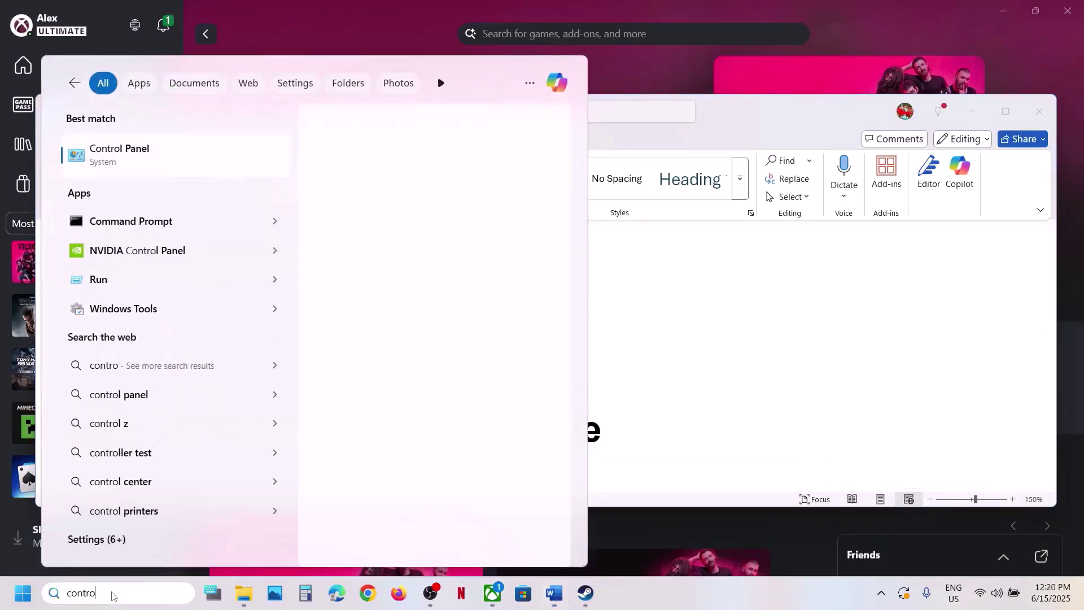
key("Return")
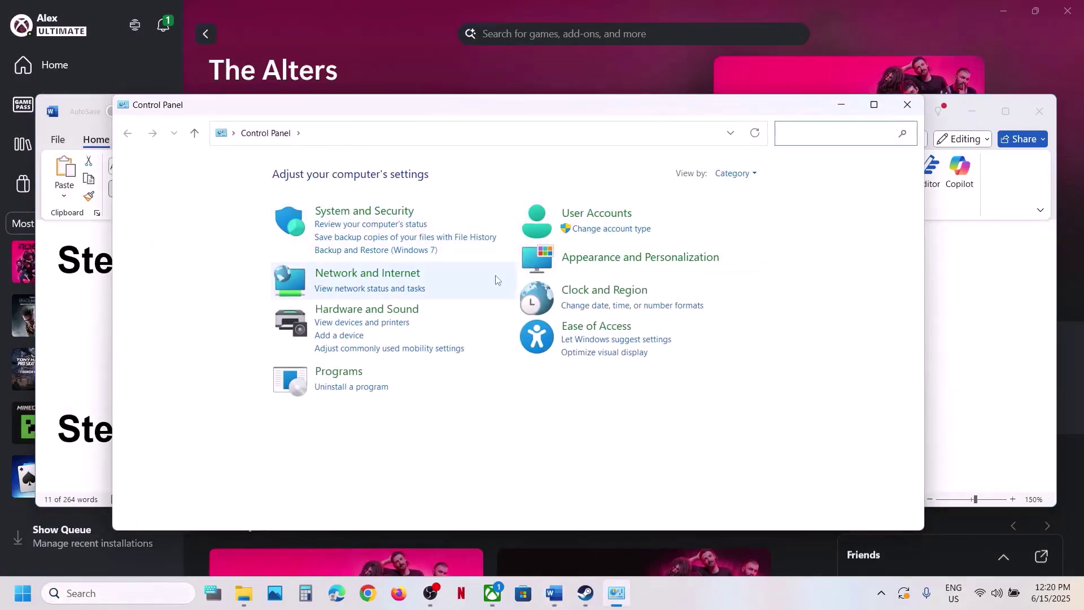
left_click(373, 212)
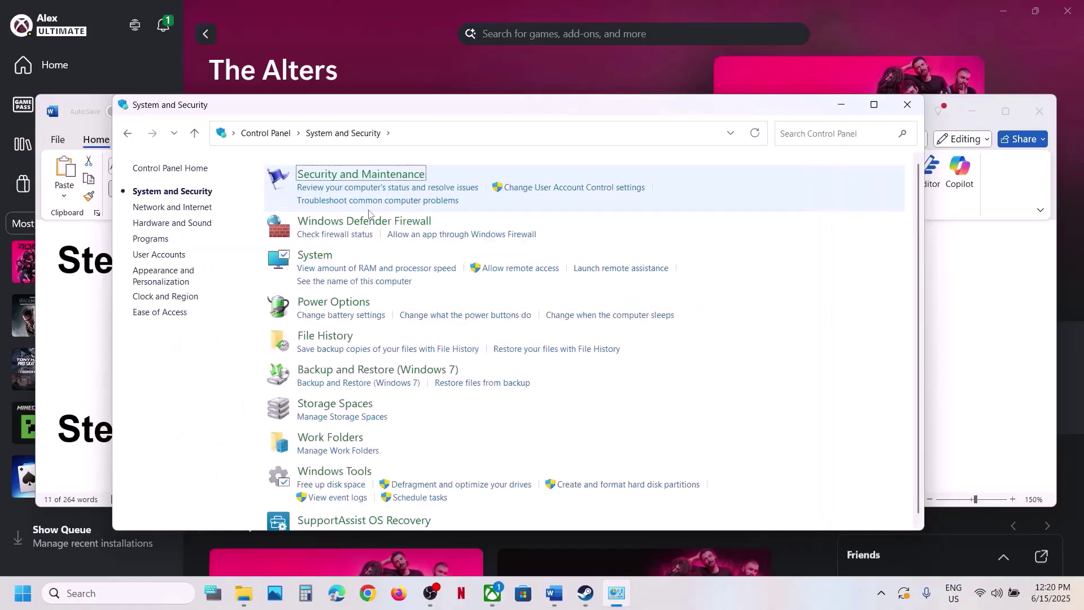
left_click(339, 306)
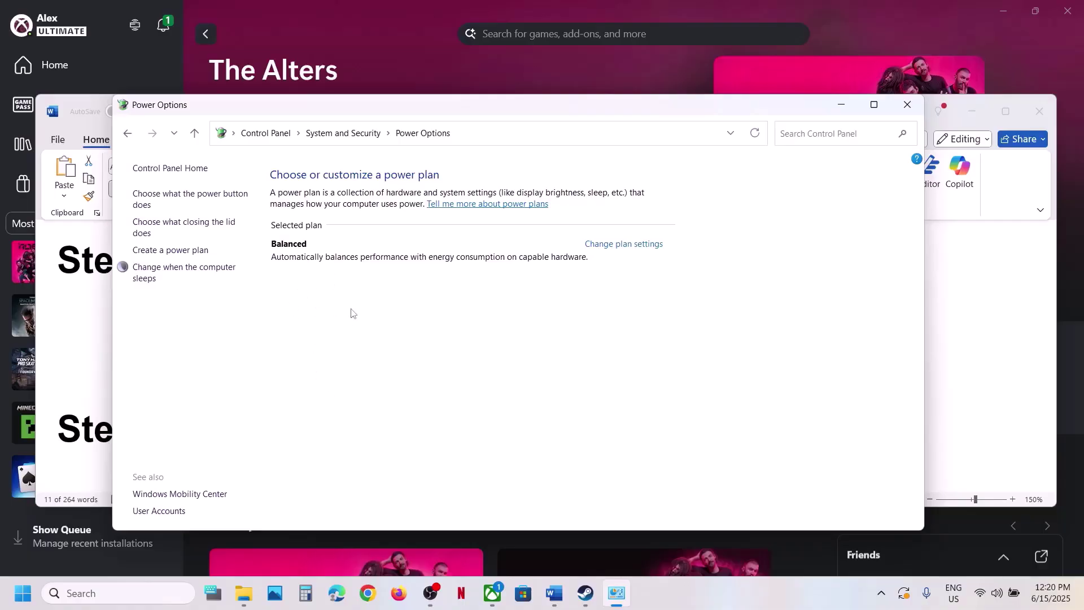
left_click(908, 105)
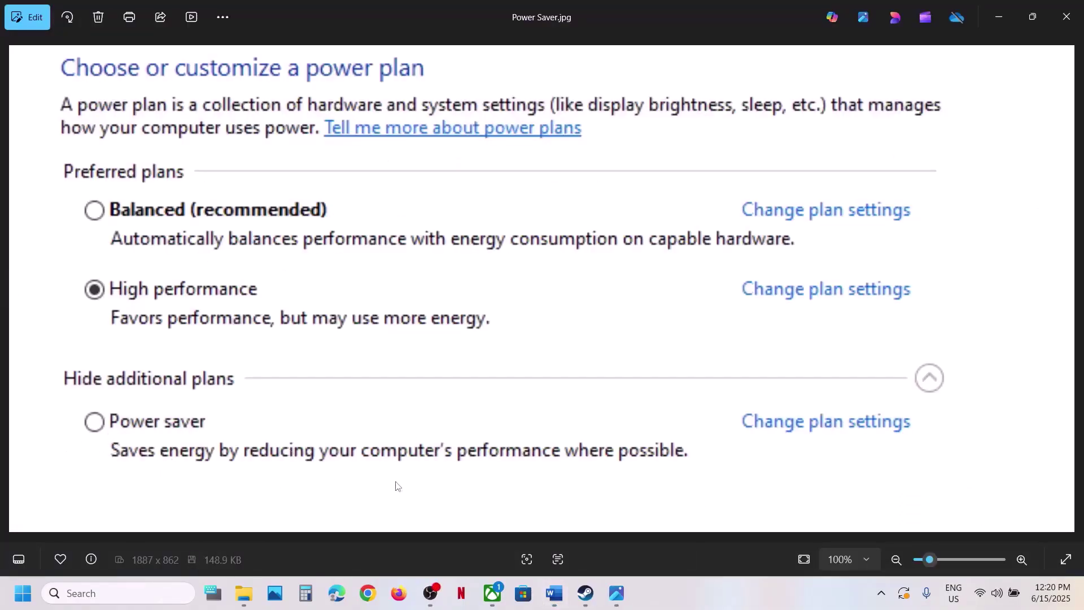
In Photos, go from the Power Saver image to the Intel Extreme Tuning Utility image and examine its Performance Core Ratio setting
key("Right")
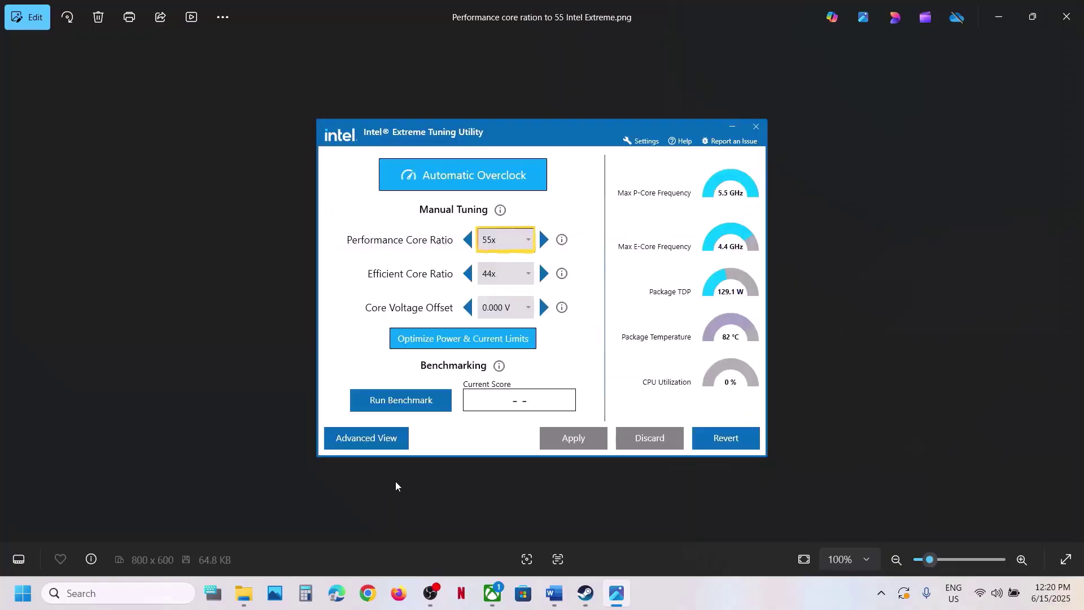
scroll(436, 153, "up", 4)
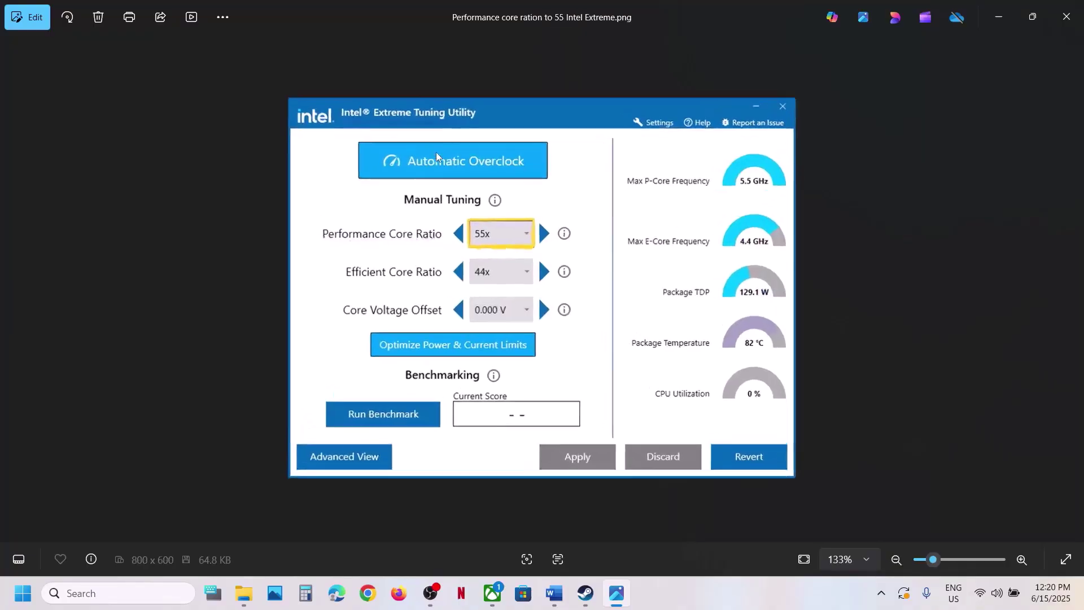
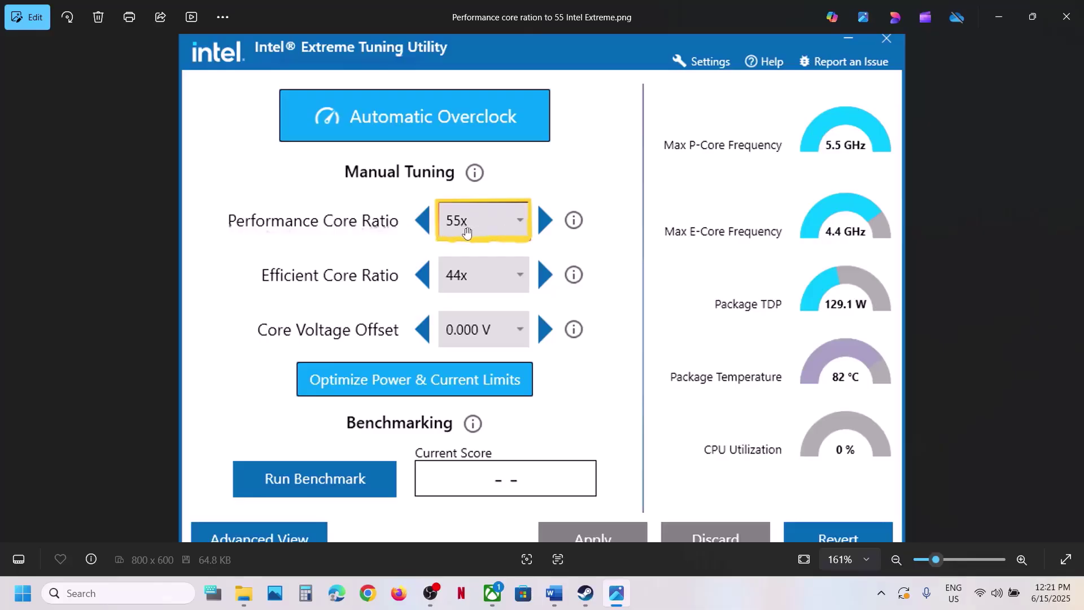
View the Apply option in the Intel Extreme Tuning Utility image, close the image and switch back to Steam
scroll(572, 370, "down", 1)
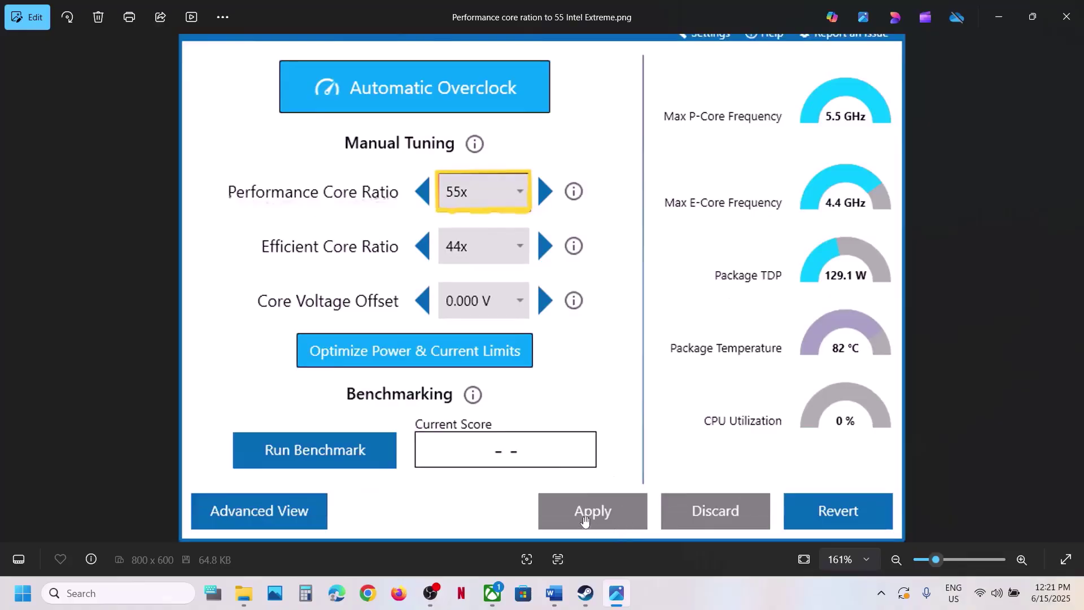
left_click(1066, 16)
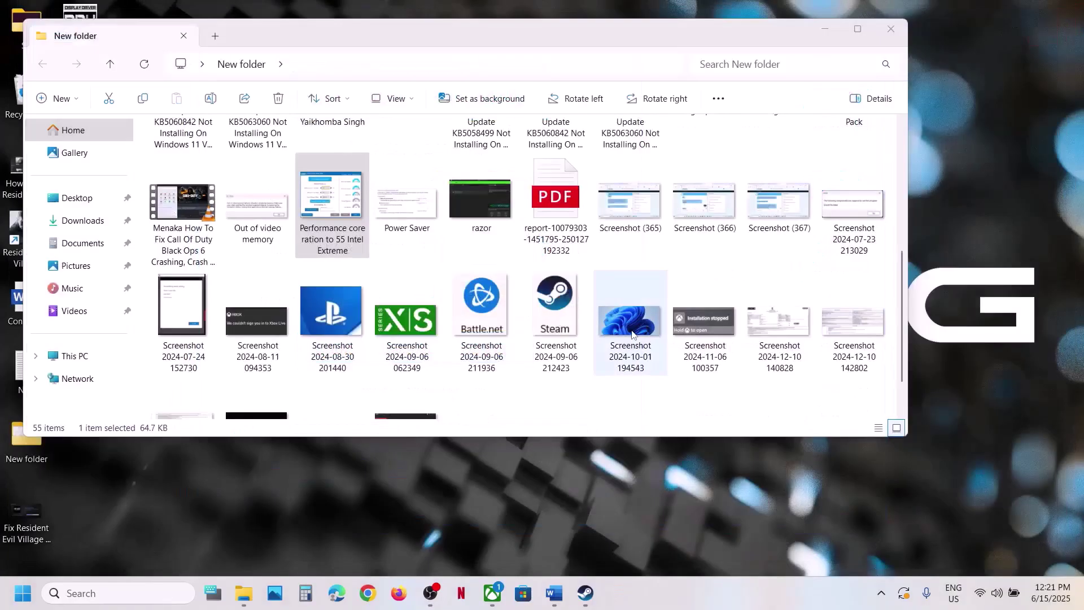
left_click(585, 593)
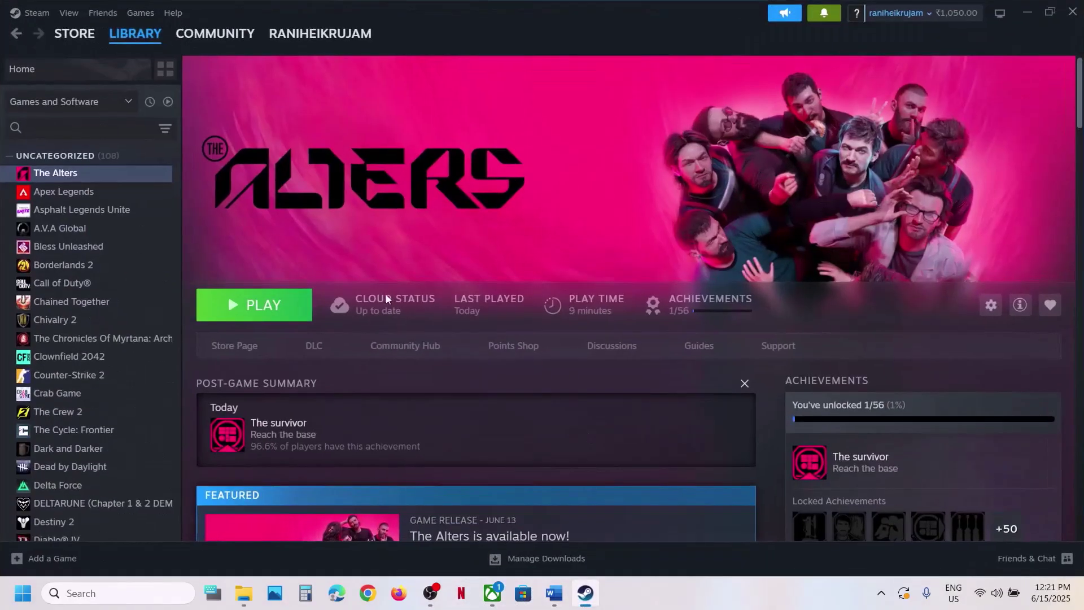
Check Step 11 in the Word document and view the Windows Update page in Windows Settings
left_click(554, 593)
scroll(332, 363, "down", 3)
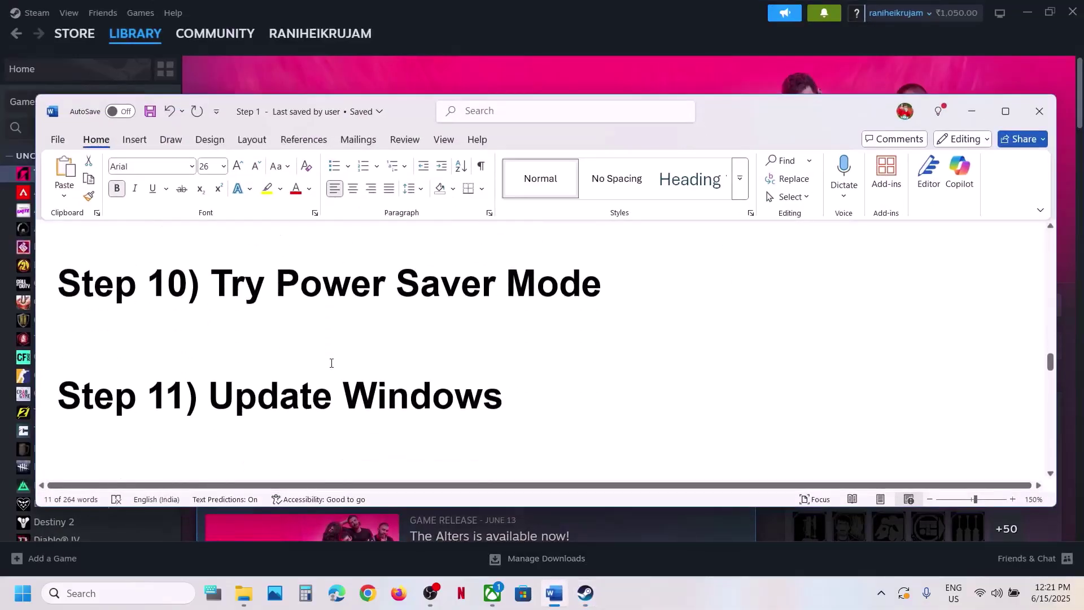
left_click_drag(238, 367, 511, 370)
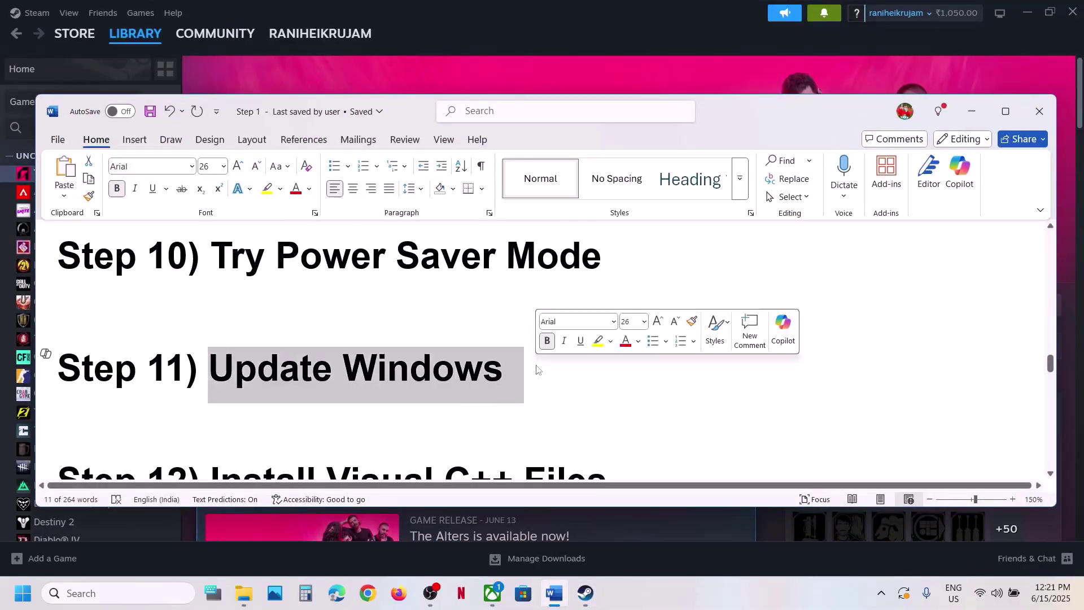
left_click(621, 73)
key("super+i")
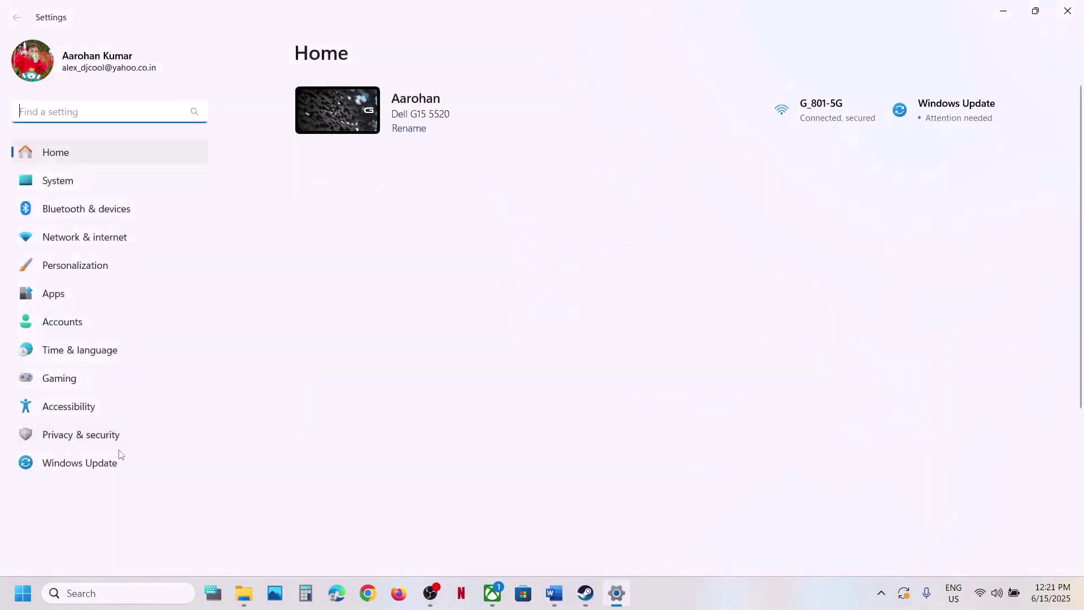
left_click(86, 472)
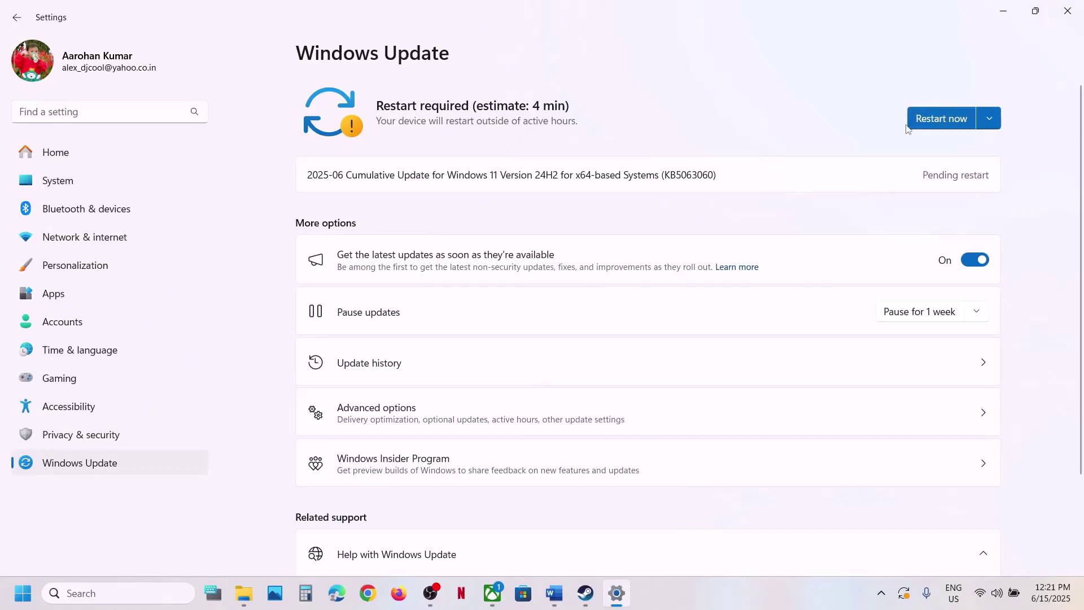
left_click(1069, 11)
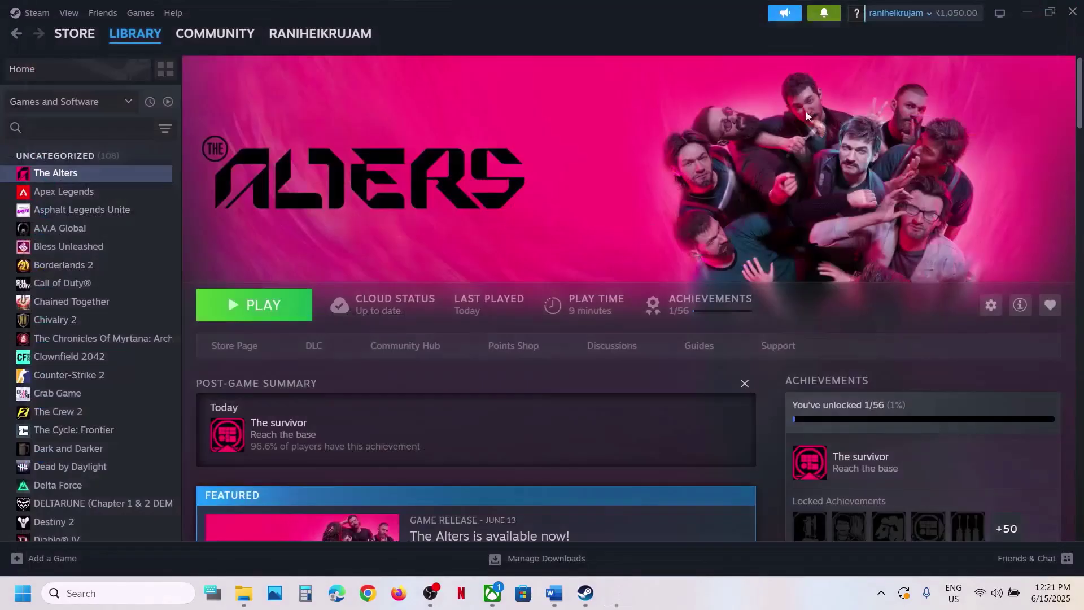
Copy the Visual C++ link under Step 12 in the Word document and open it in Chrome
left_click(558, 594)
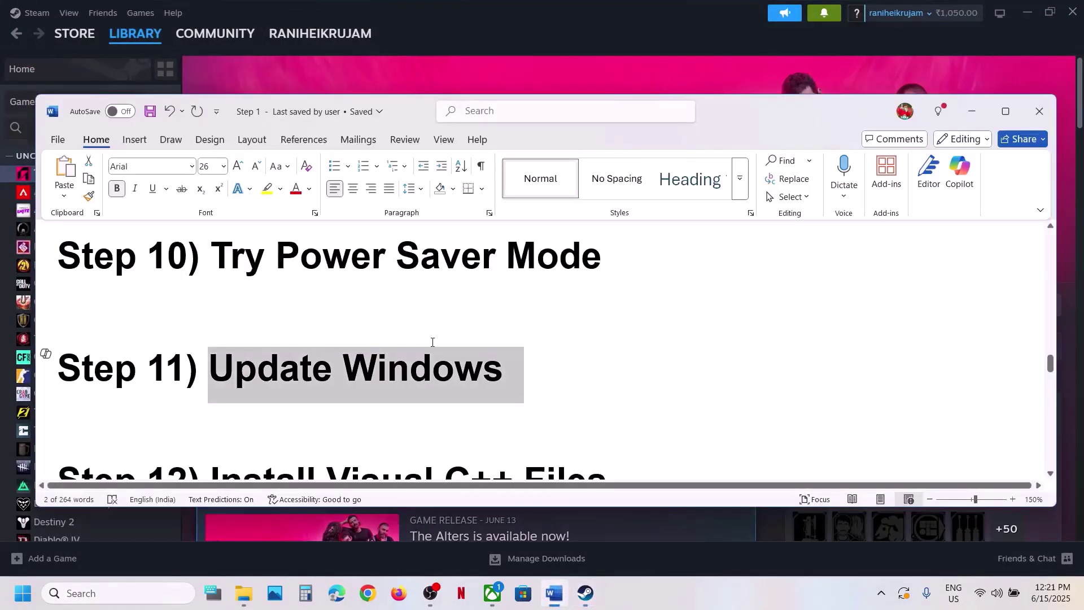
scroll(431, 344, "down", 3)
left_click_drag(696, 425, 44, 382)
key("ctrl+c")
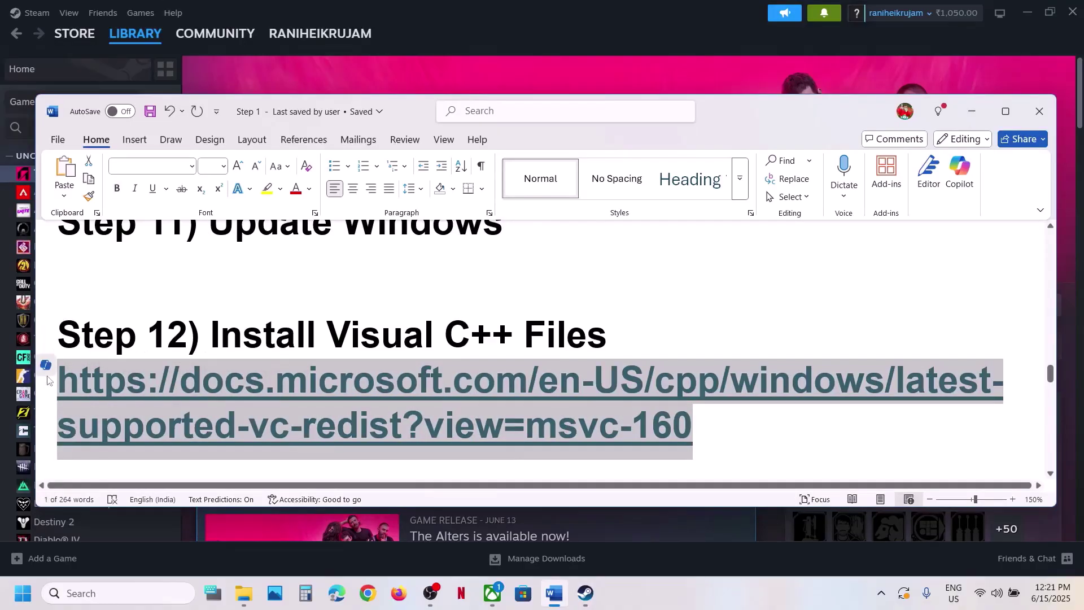
left_click(368, 593)
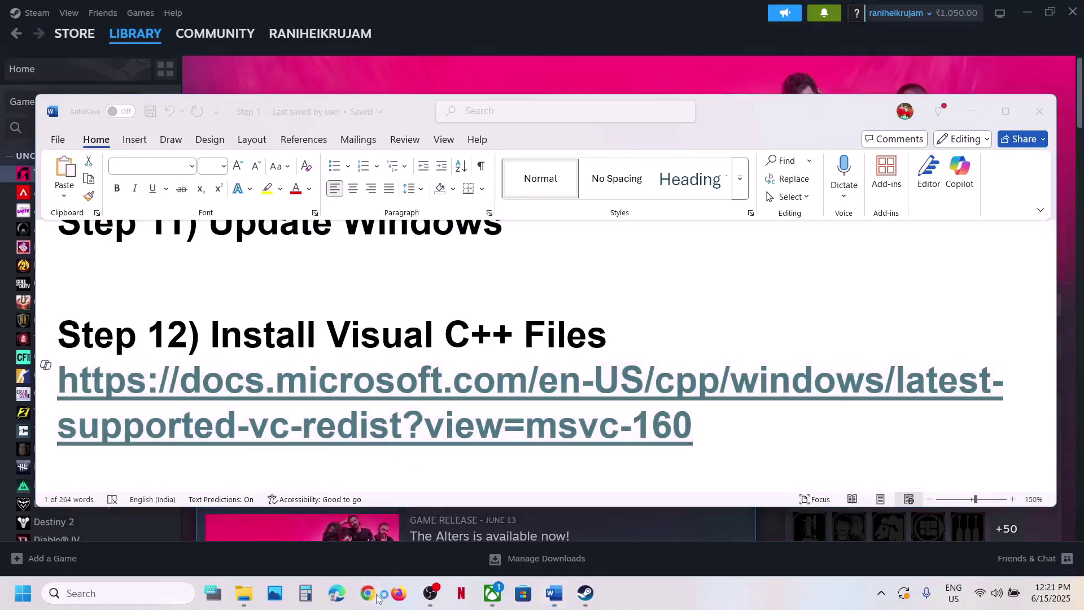
key("ctrl+v")
key("Return")
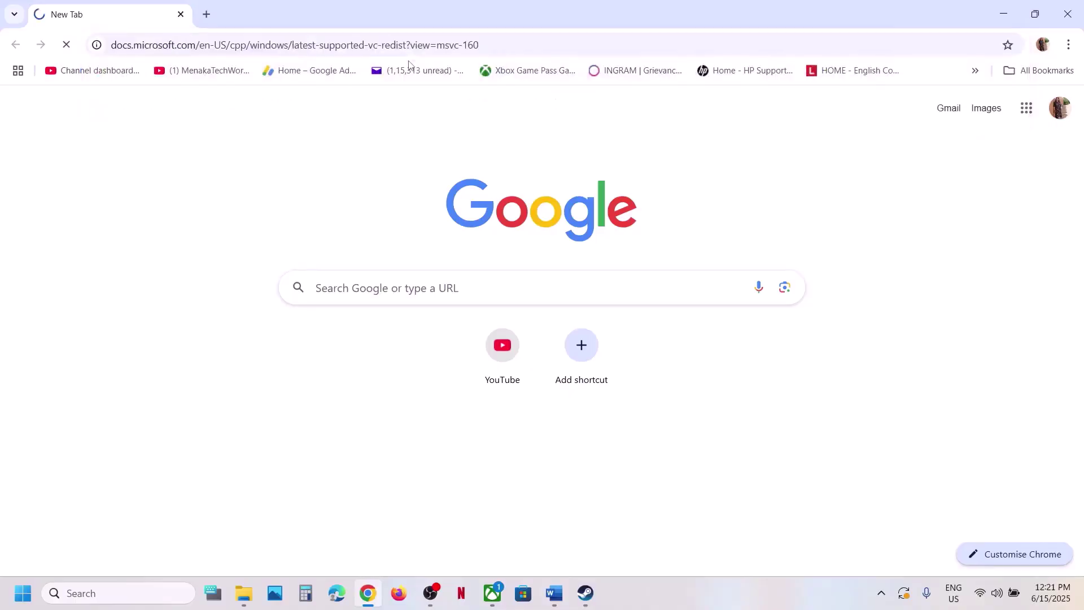
Find the latest Microsoft Visual C++ Redistributable download table and download the X86 version, vc_redist.x86.exe
scroll(360, 247, "down", 9)
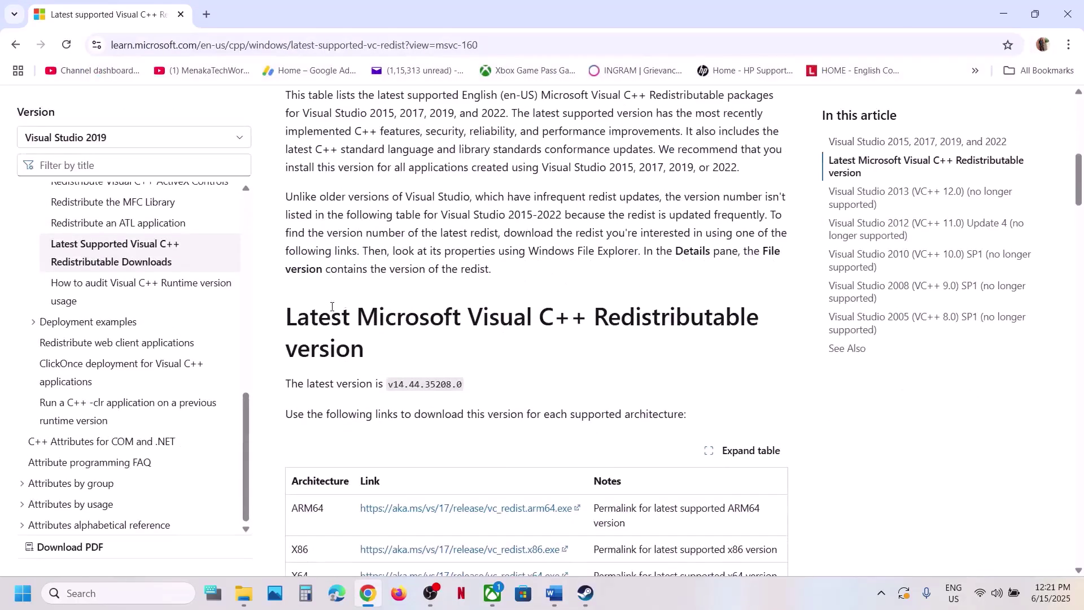
left_click_drag(318, 321, 583, 367)
scroll(583, 368, "up", 2)
scroll(584, 367, "down", 5)
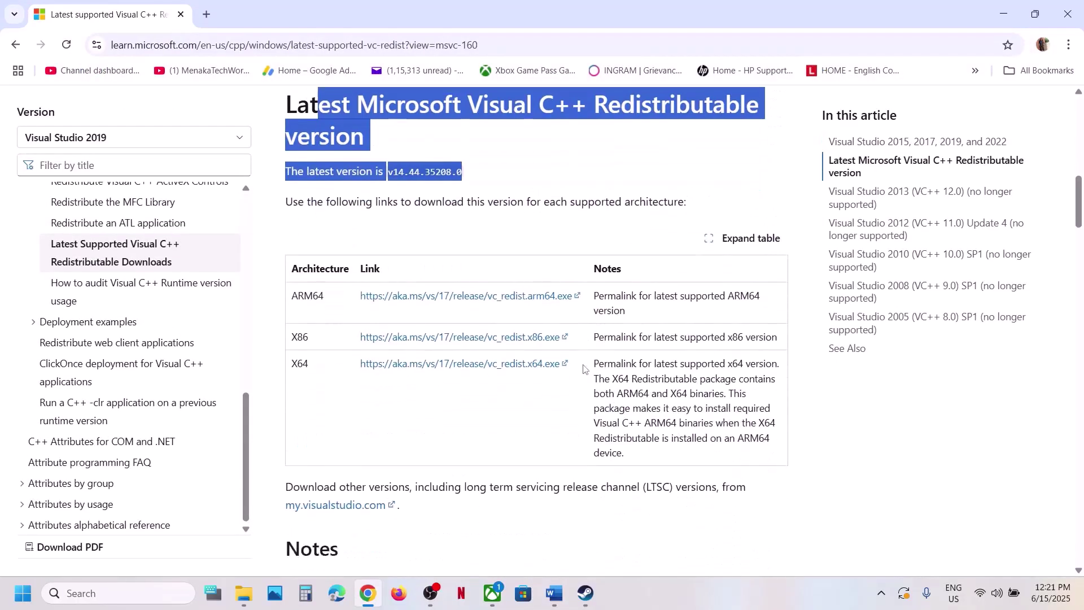
left_click(306, 325)
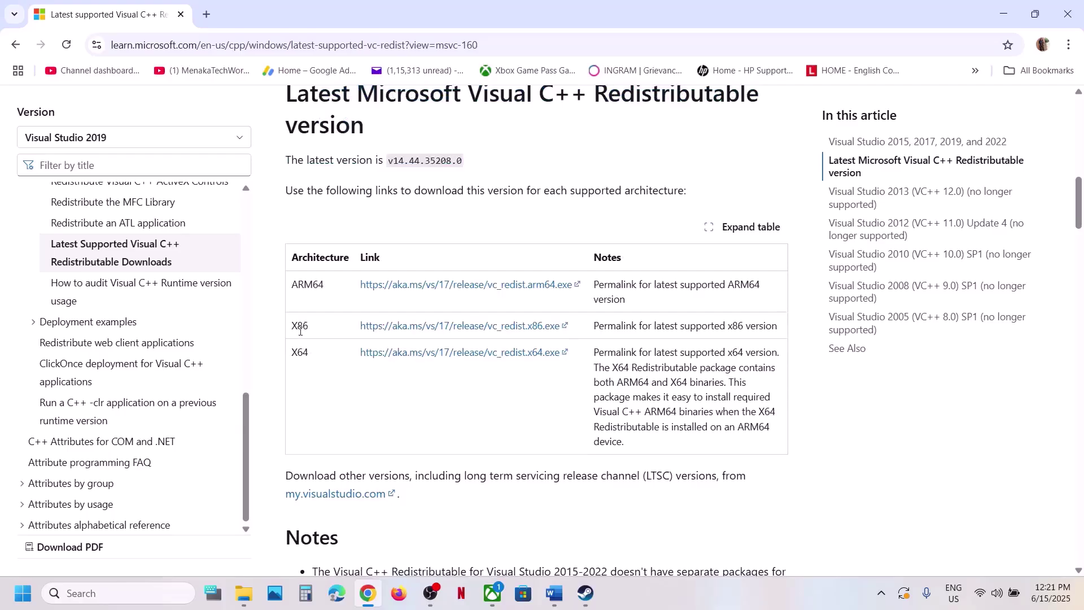
double_click(300, 327)
double_click(299, 352)
left_click(302, 323)
double_click(300, 326)
left_click(454, 327)
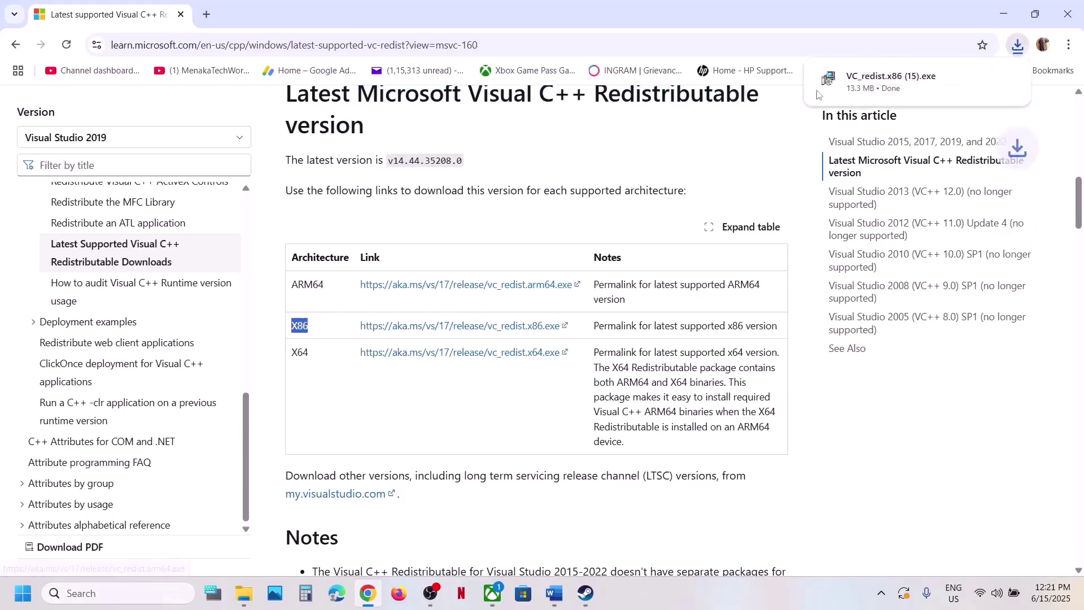
Run the downloaded x86 redistributable installer, start its repair and allow it to make changes to the device
left_click(820, 90)
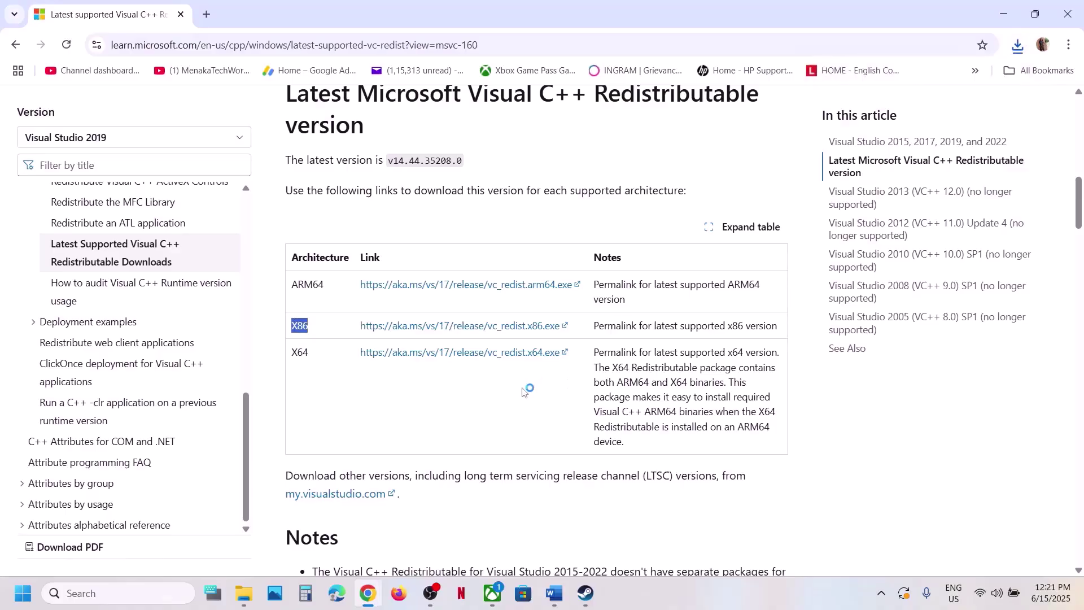
left_click(550, 368)
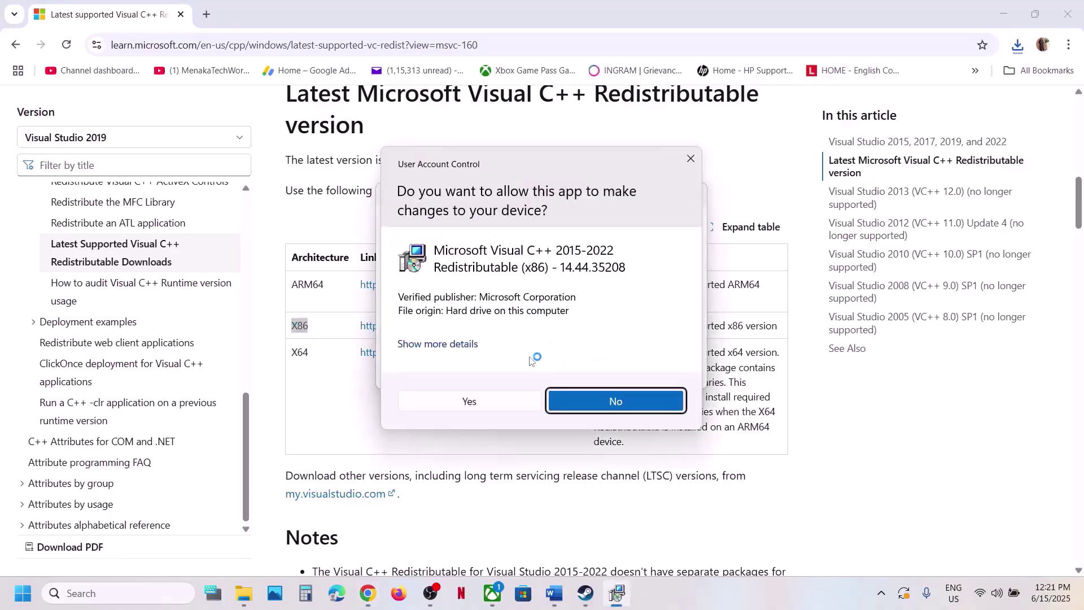
left_click(470, 401)
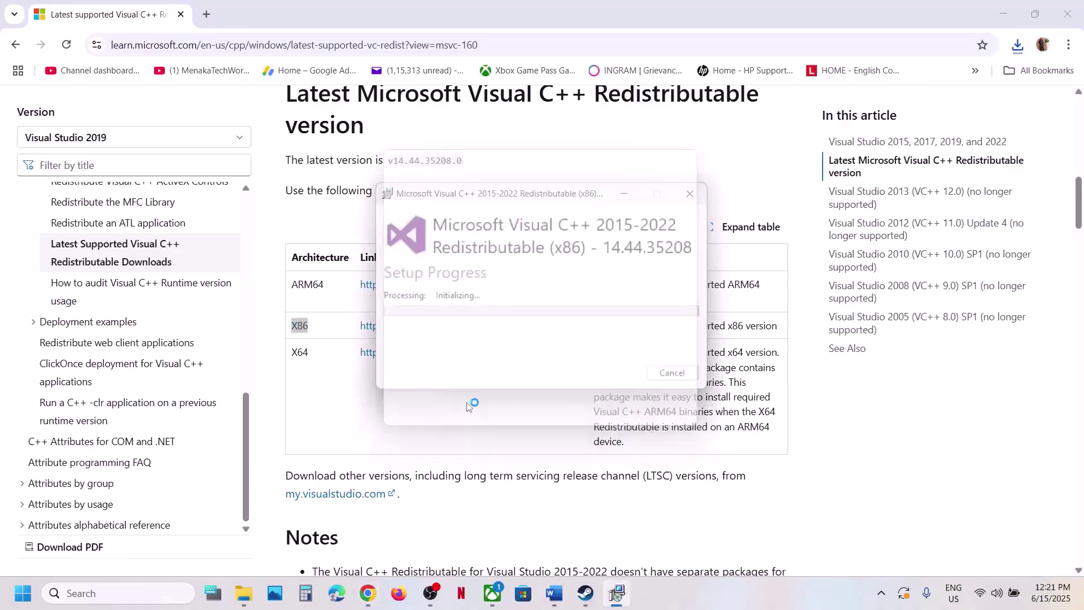
Download the X64 redistributable, vc_redist.x64.exe, run it, start its repair and allow it to make changes
double_click(299, 351)
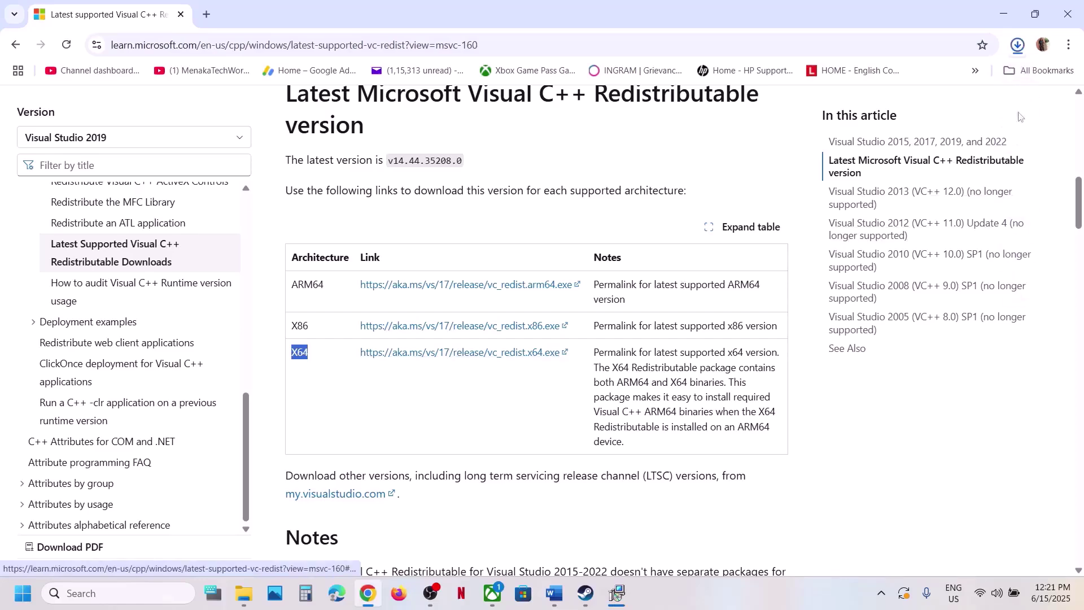
left_click(1018, 45)
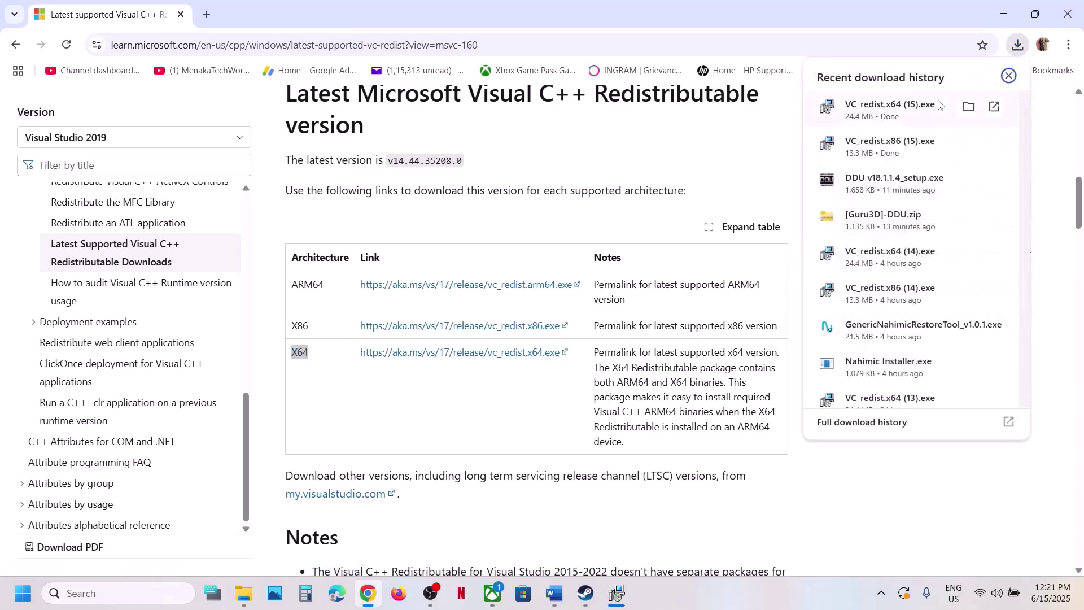
left_click(915, 107)
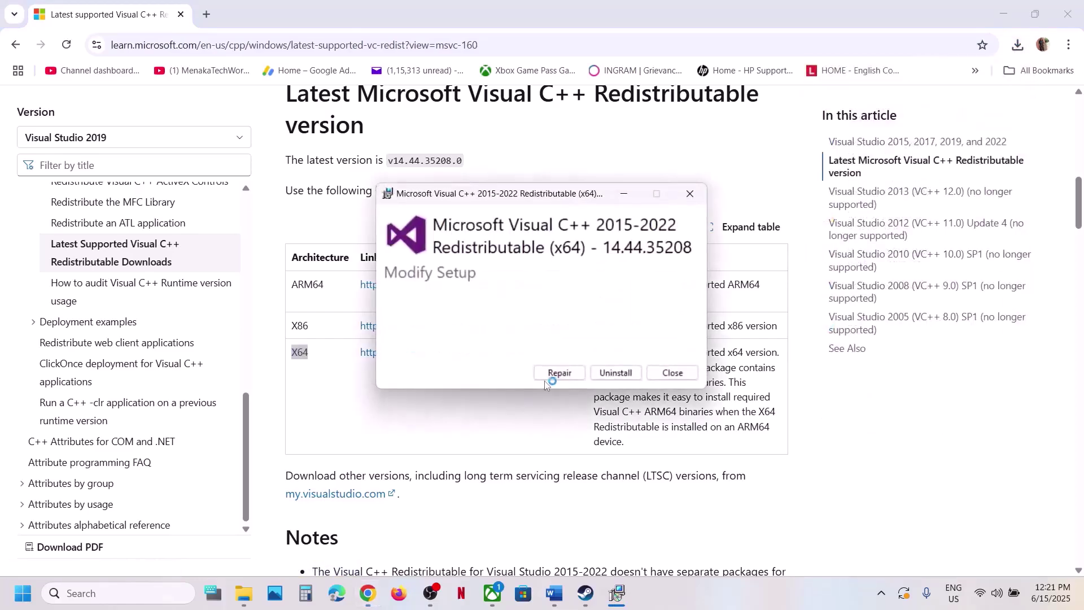
left_click(559, 374)
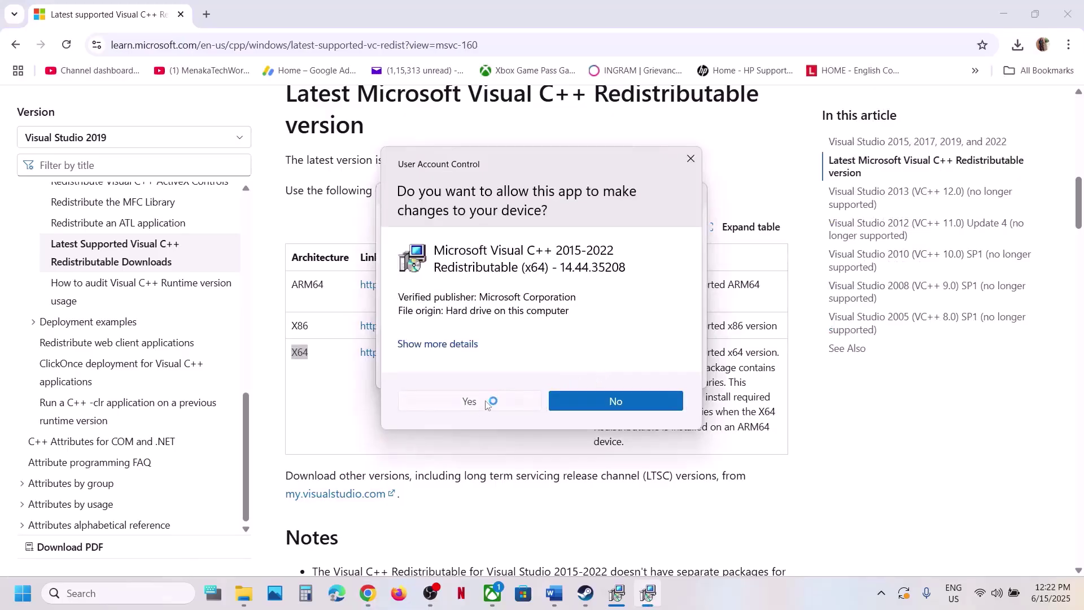
left_click(487, 402)
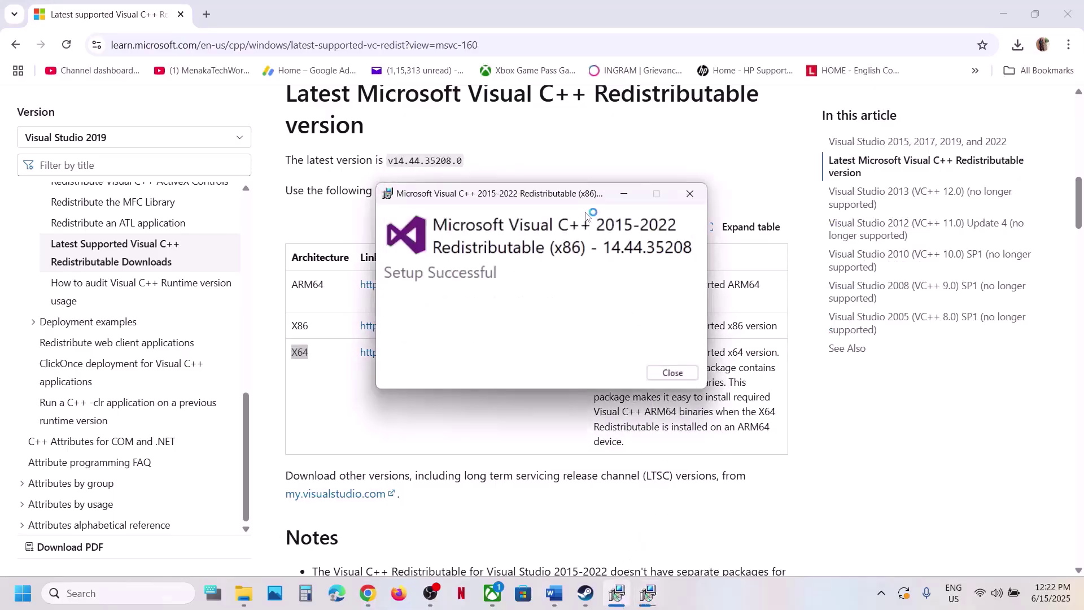
Separate the overlapping x86 and x64 Visual C++ setup windows and close both of them
left_click_drag(582, 194, 641, 361)
left_click(579, 300)
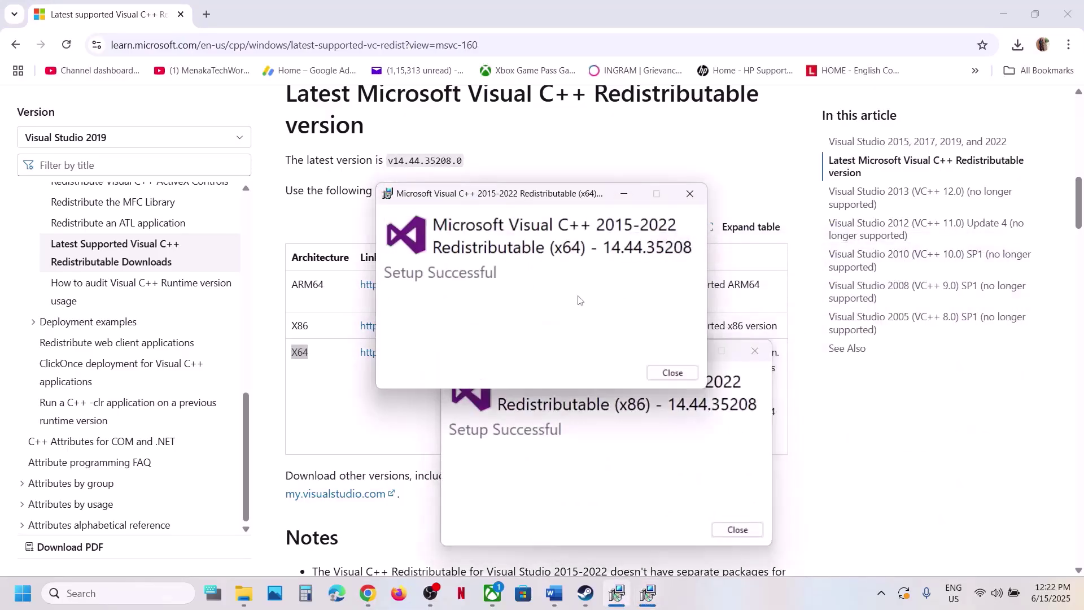
left_click(693, 370)
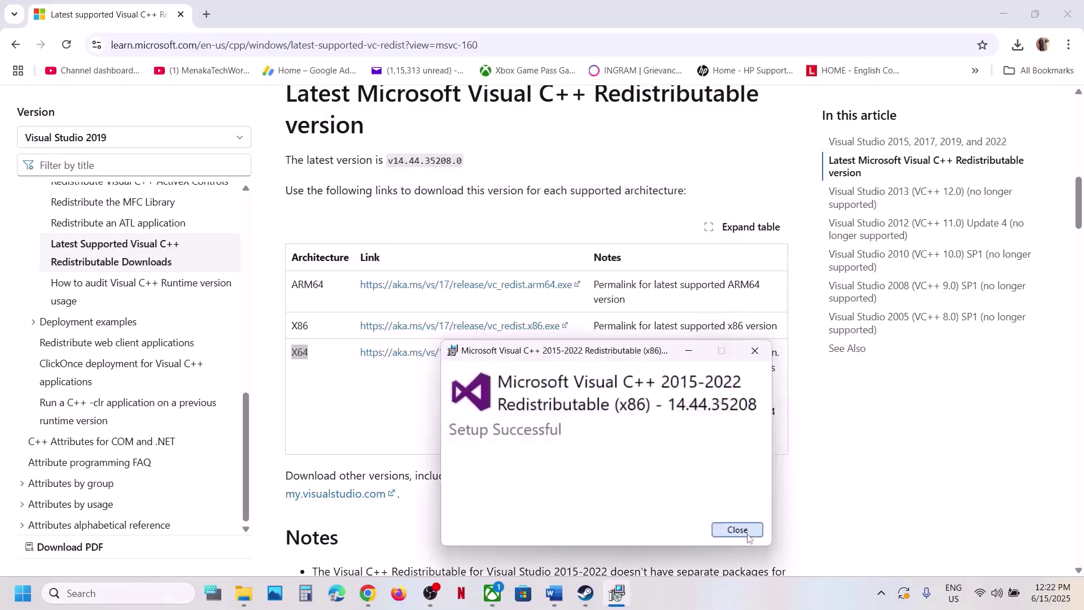
left_click(737, 530)
View the Windows power options for restarting the computer, without restarting it
left_click(23, 593)
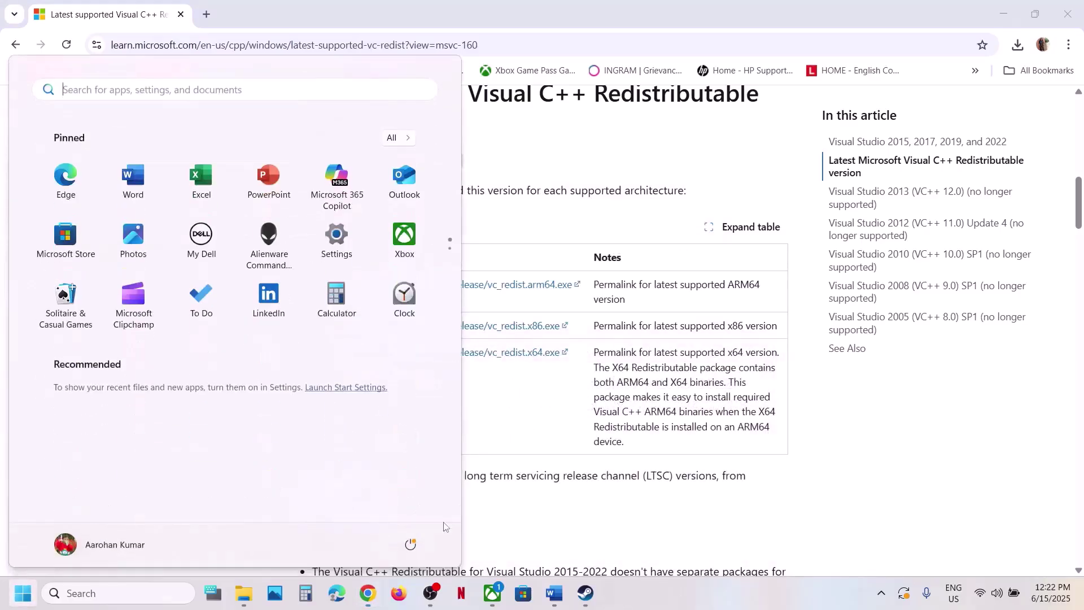
left_click(411, 544)
left_click(599, 524)
left_click(591, 572)
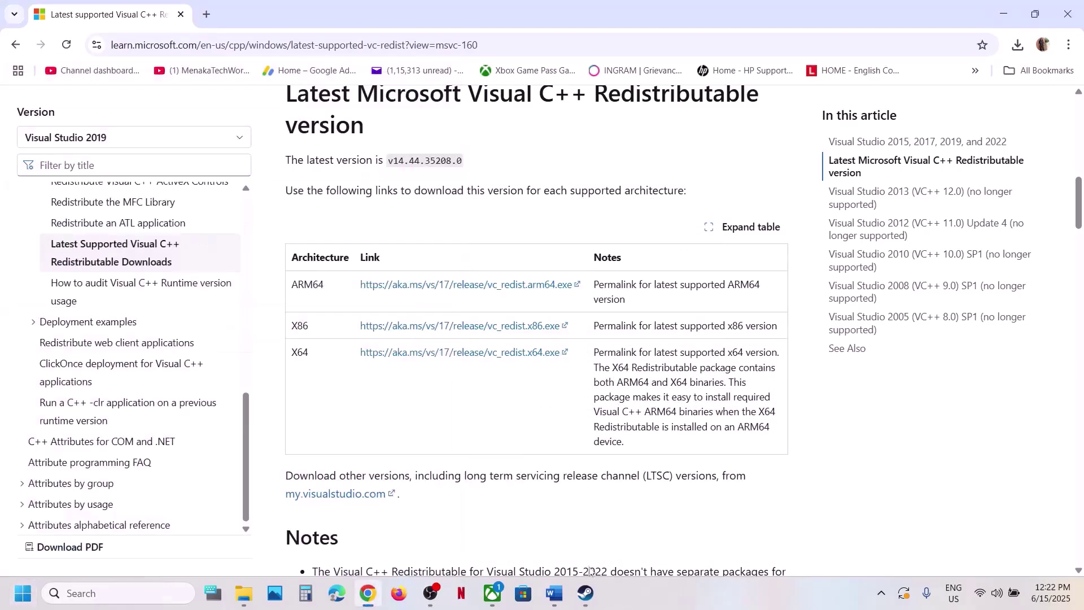
Return to the Word document and check Step 13 about increasing the virtual memory
left_click(586, 593)
left_click(554, 593)
scroll(431, 356, "down", 2)
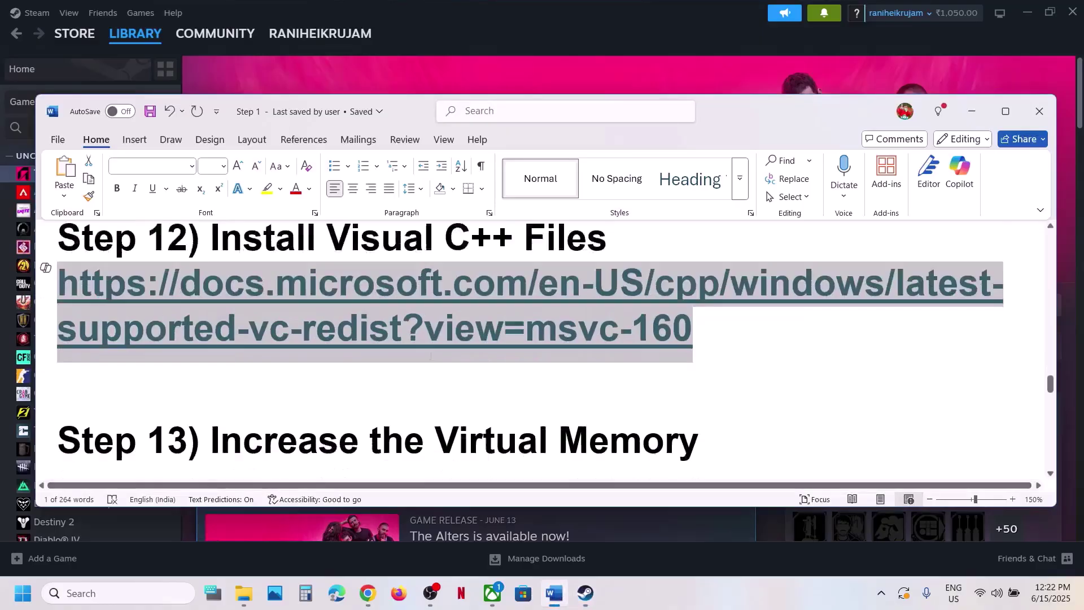
scroll(431, 355, "down", 2)
scroll(431, 355, "down", 1, "ctrl")
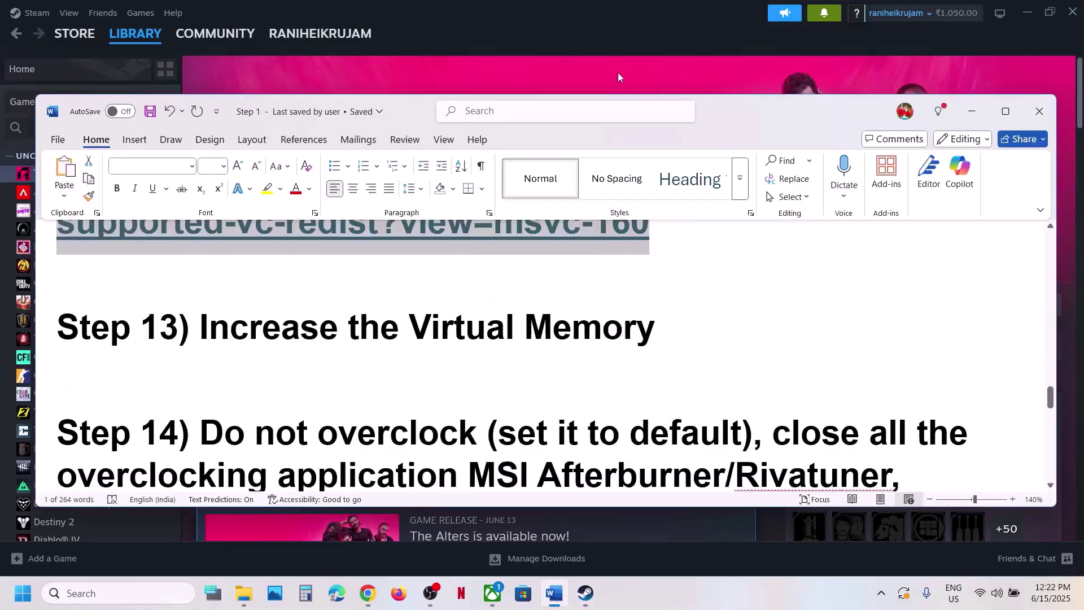
left_click(616, 70)
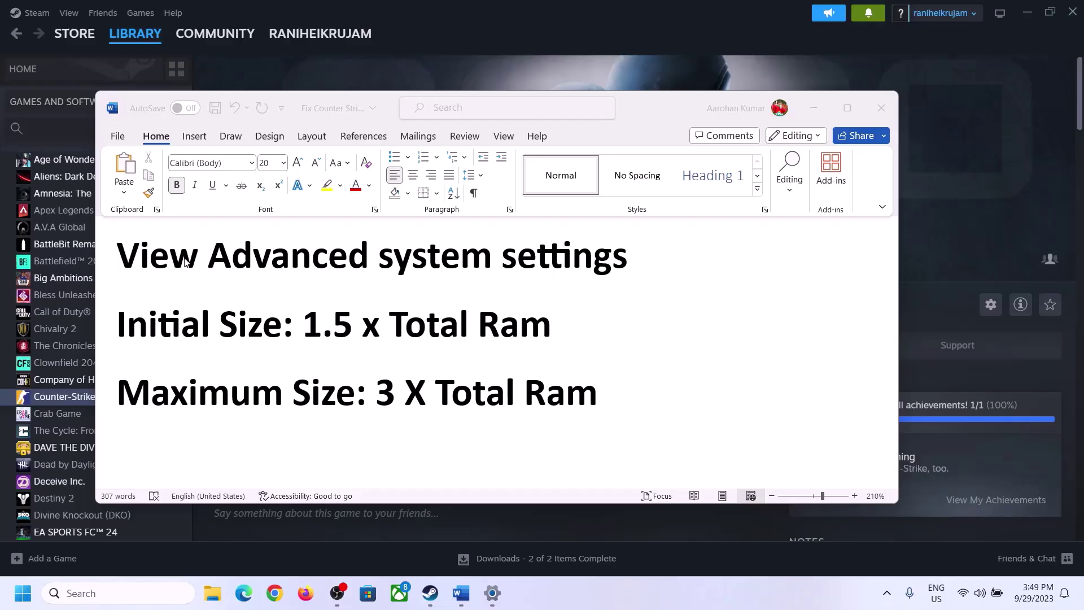
Copy the phrase "View Advanced system settings" from the Word document and search Windows for it
left_click(132, 260)
left_click_drag(140, 264, 603, 268)
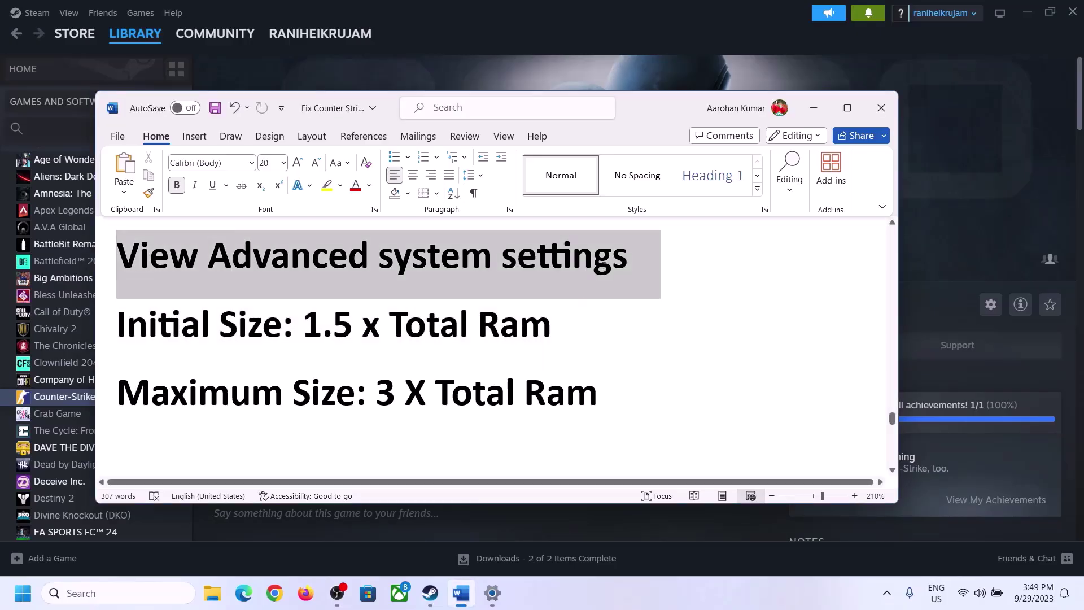
key("ctrl+c")
left_click(128, 593)
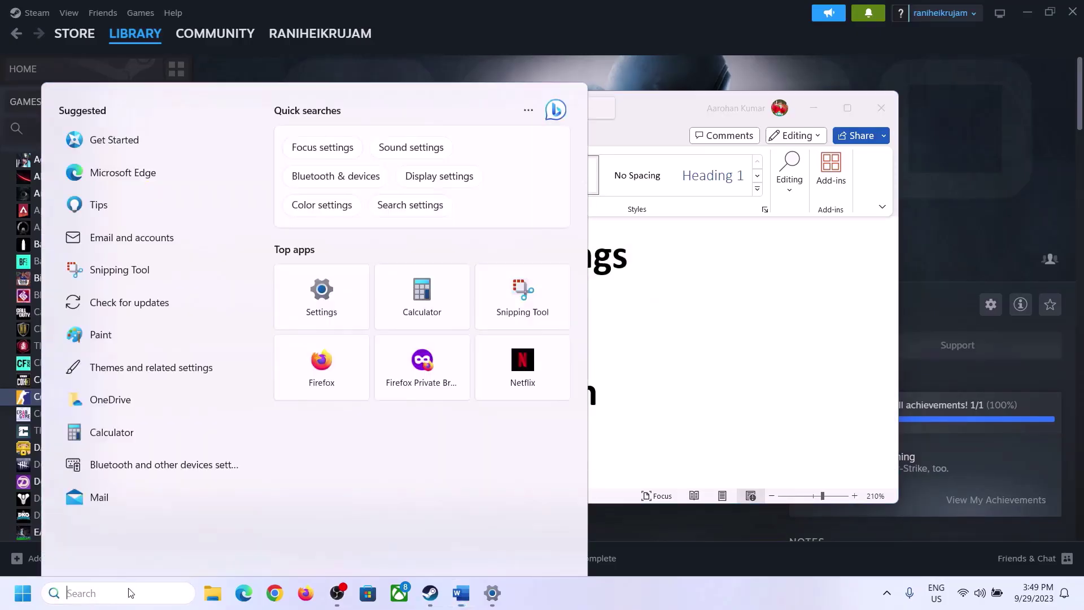
key("ctrl+v")
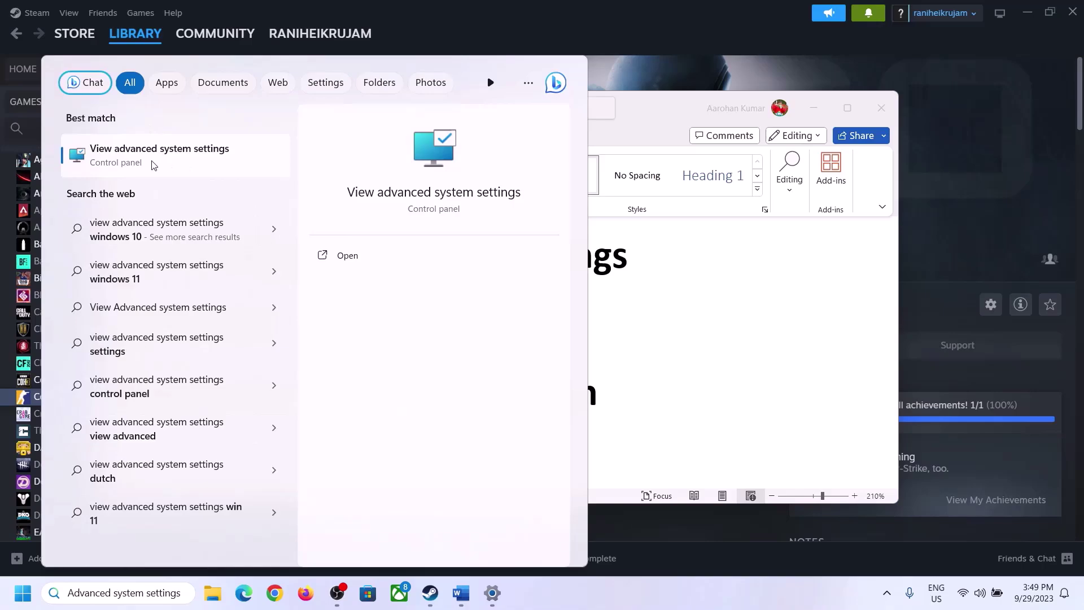
Open the Virtual Memory settings from the advanced performance options of View advanced system settings
left_click(152, 163)
left_click_drag(226, 108, 484, 193)
left_click(608, 286)
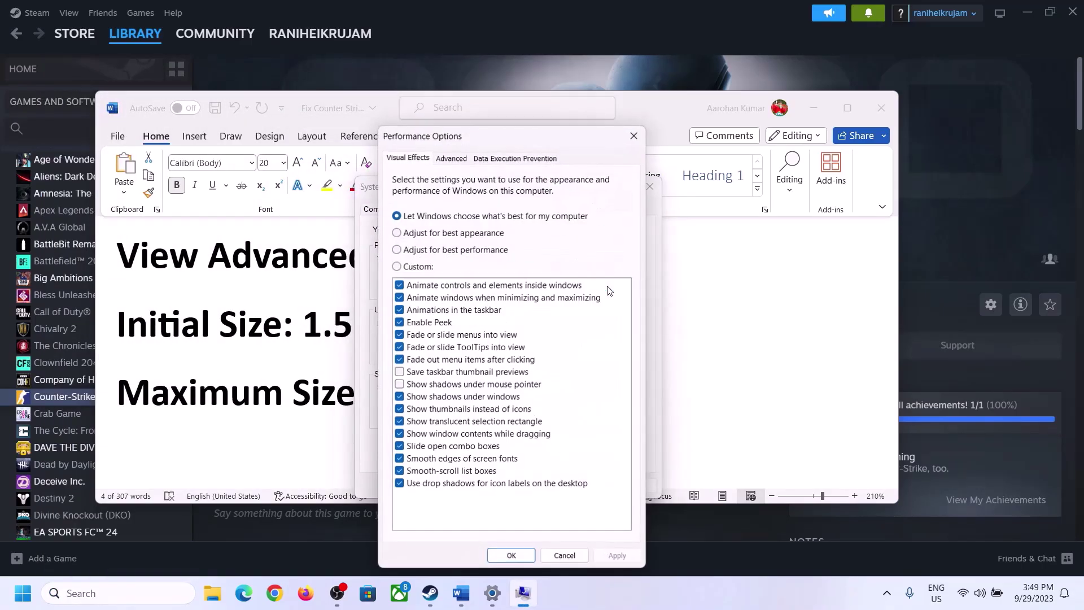
left_click(455, 159)
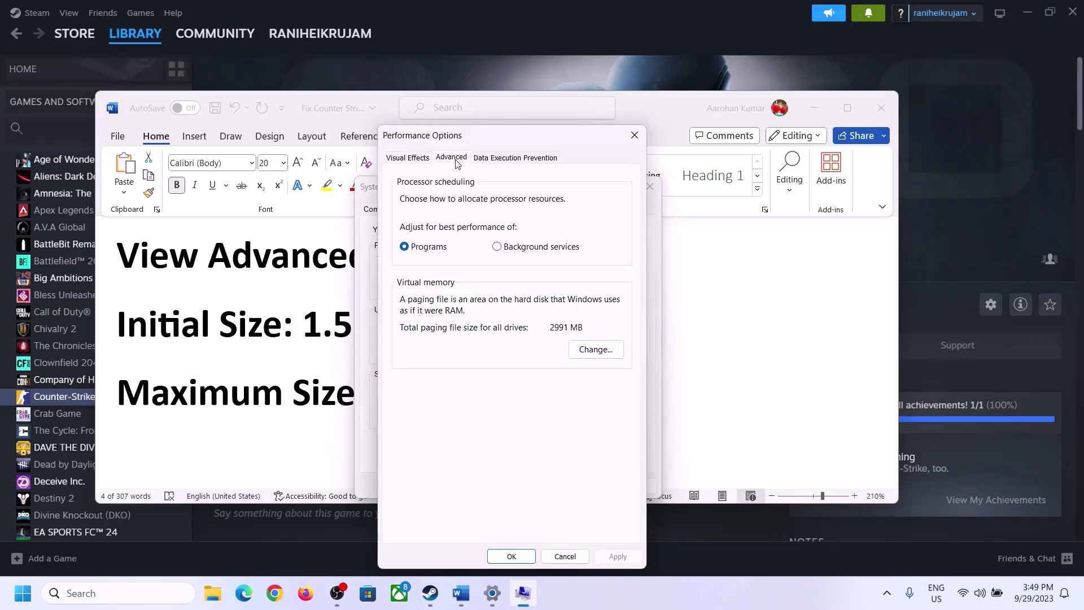
left_click(601, 351)
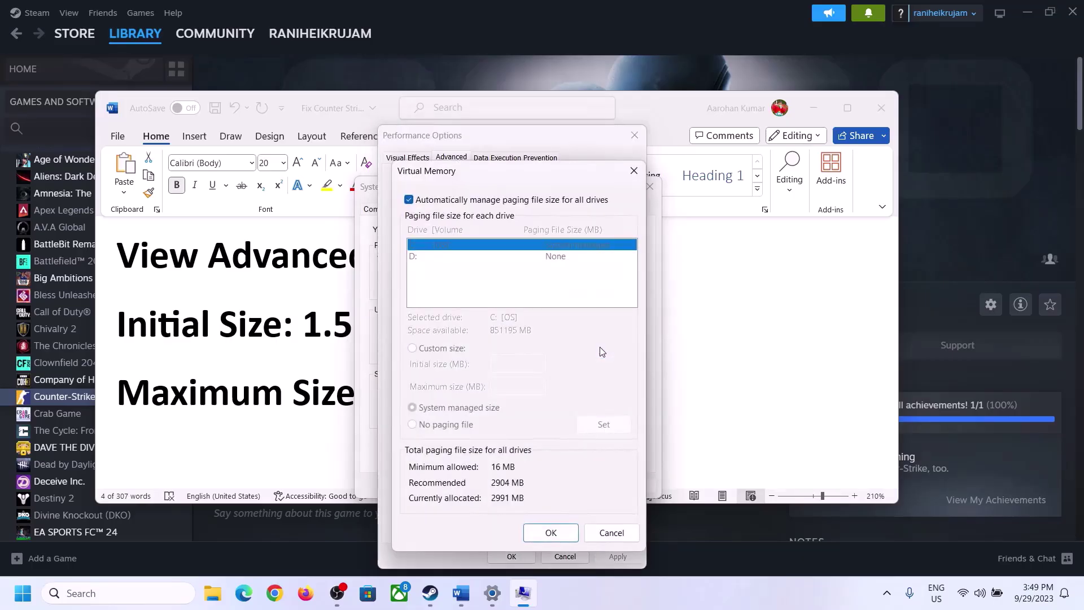
Turn off automatic paging file management for all drives and choose a custom size for the C: drive
left_click(409, 200)
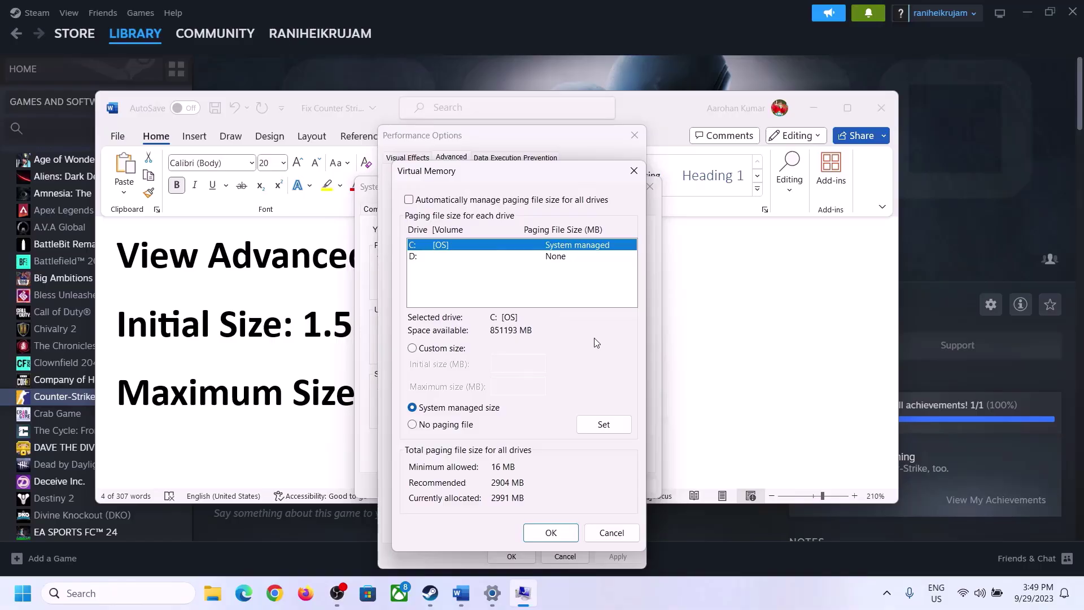
left_click(413, 348)
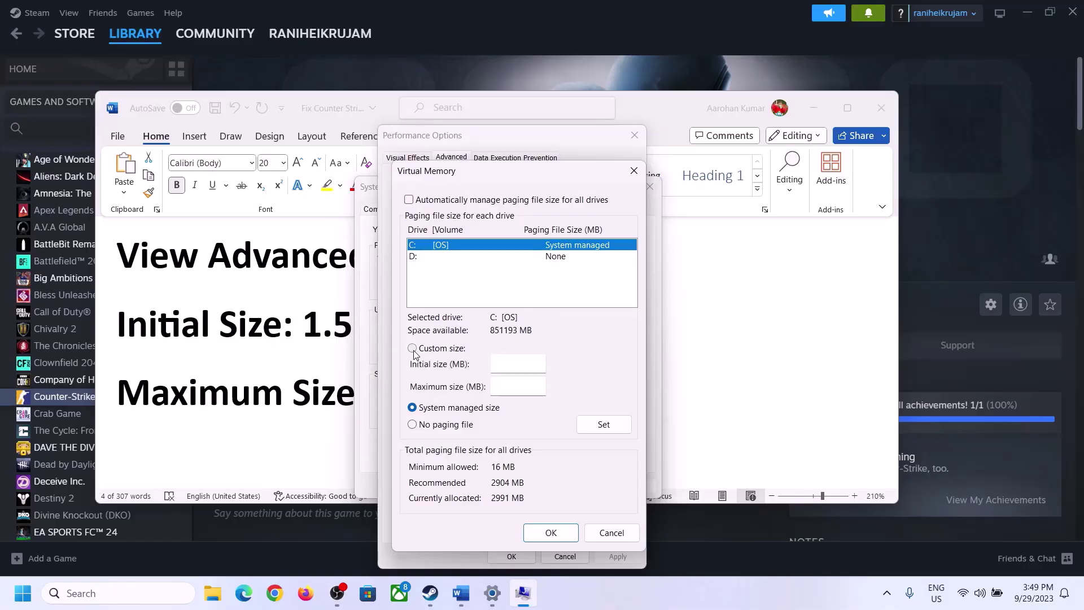
left_click(519, 365)
Check the initial size formula in the Word document and look up the installed RAM in the Windows system information
left_click(300, 338)
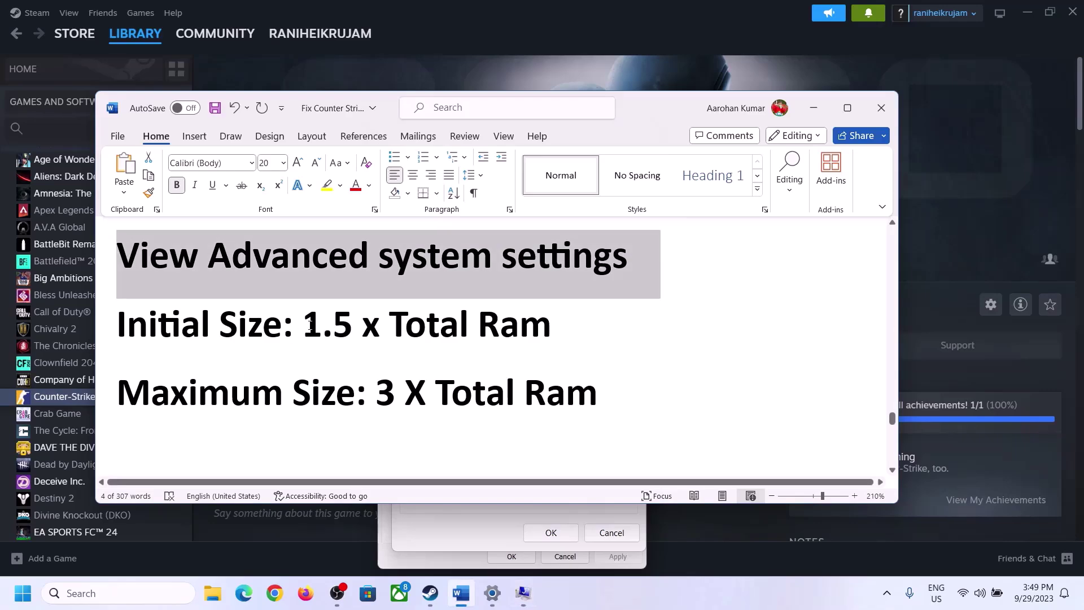
left_click_drag(302, 338, 502, 333)
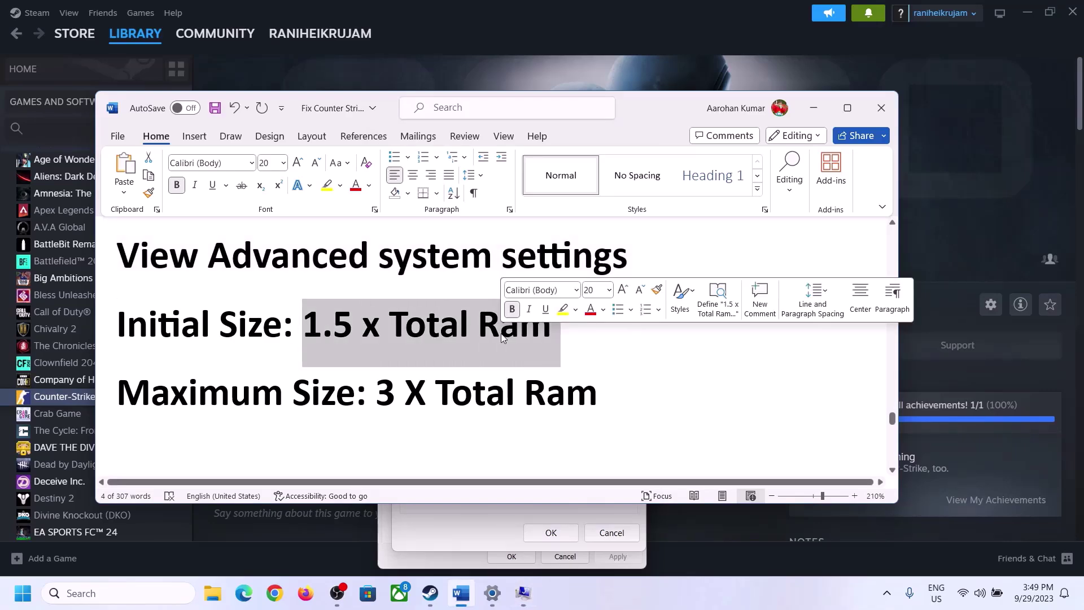
left_click(492, 593)
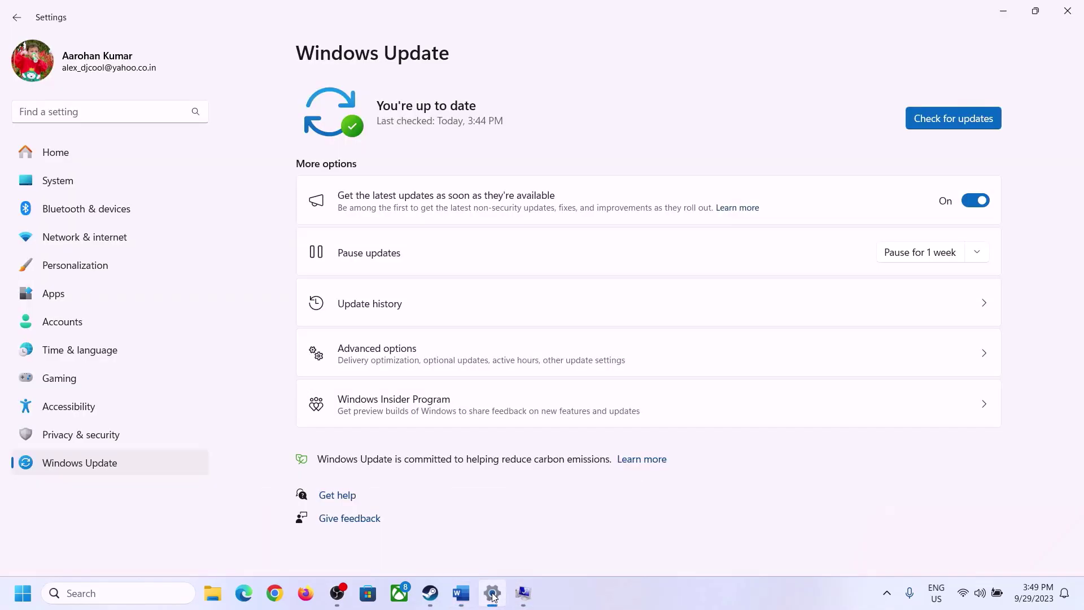
left_click(54, 181)
scroll(399, 407, "down", 4)
scroll(399, 406, "down", 3)
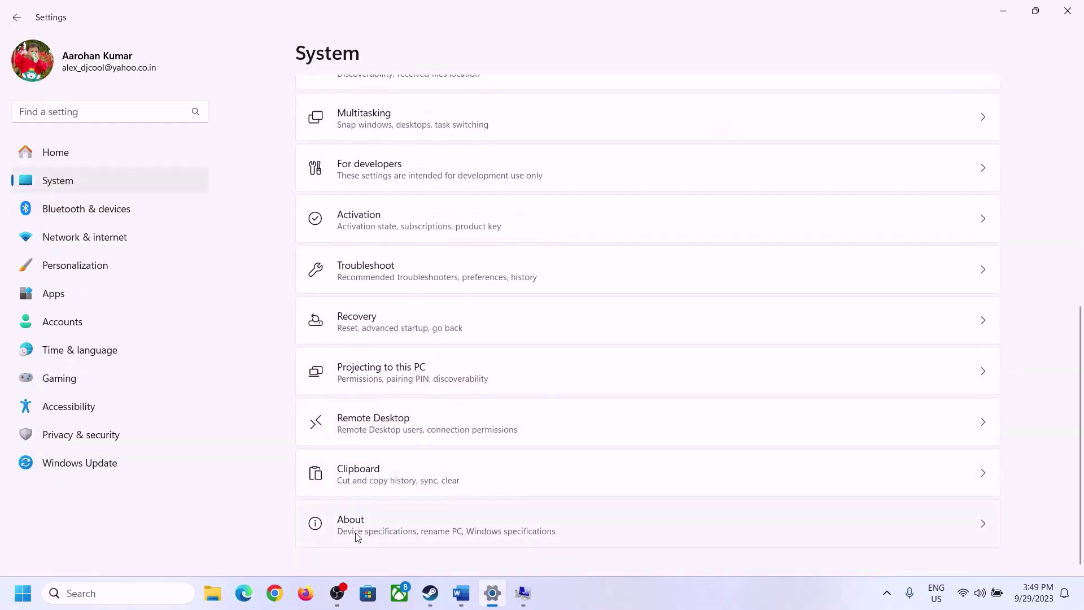
left_click(357, 536)
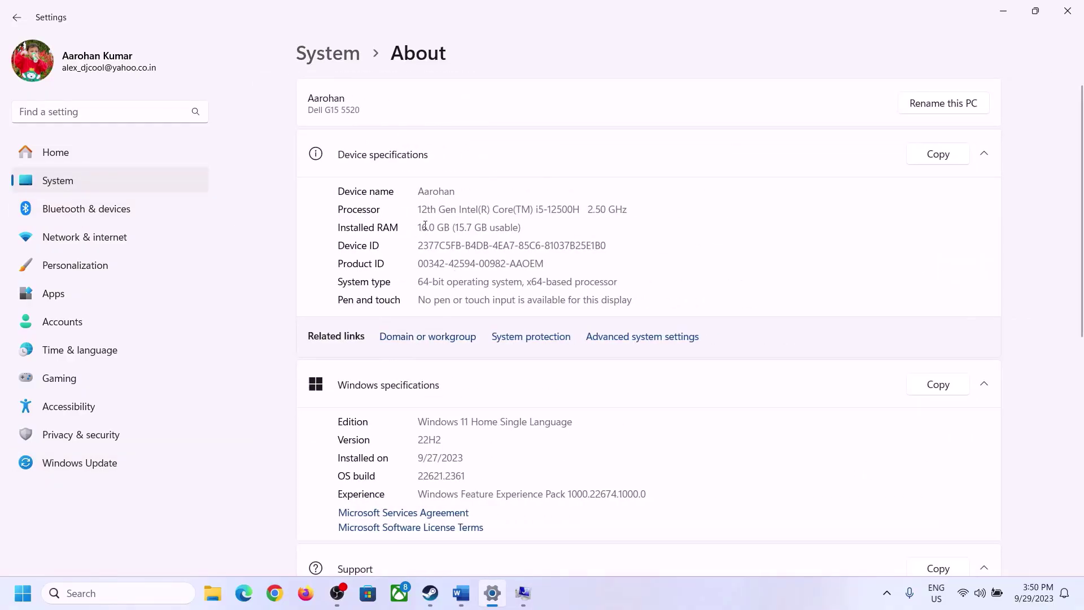
left_click_drag(429, 226, 417, 227)
left_click(426, 227)
left_click_drag(427, 225, 417, 226)
Launch Calculator with the Run command "calc" and place its window beside the Virtual Memory dialog
left_click(523, 593)
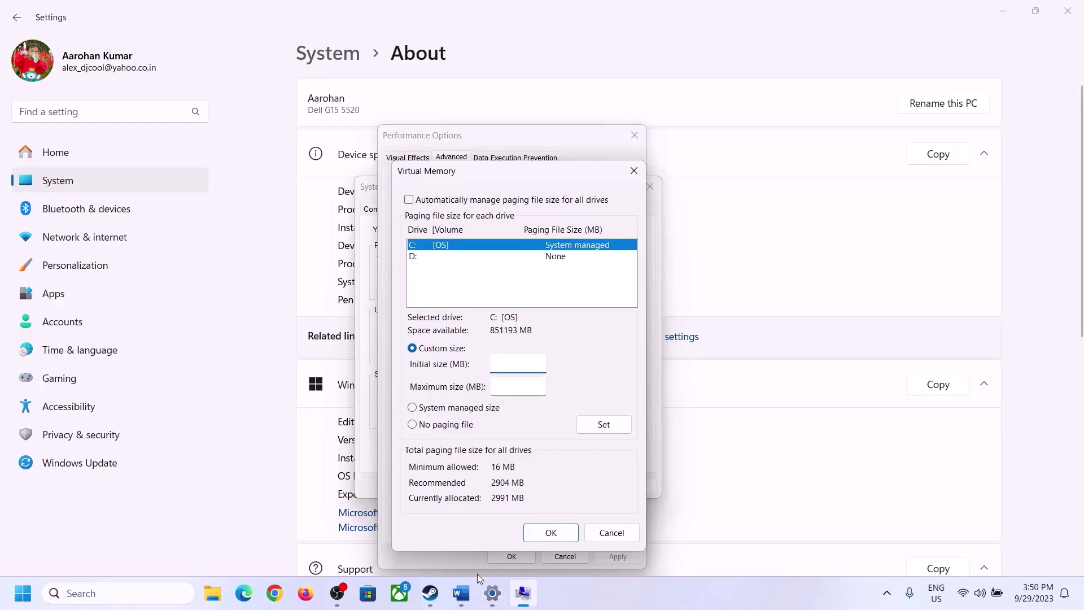
mouse_move(492, 593)
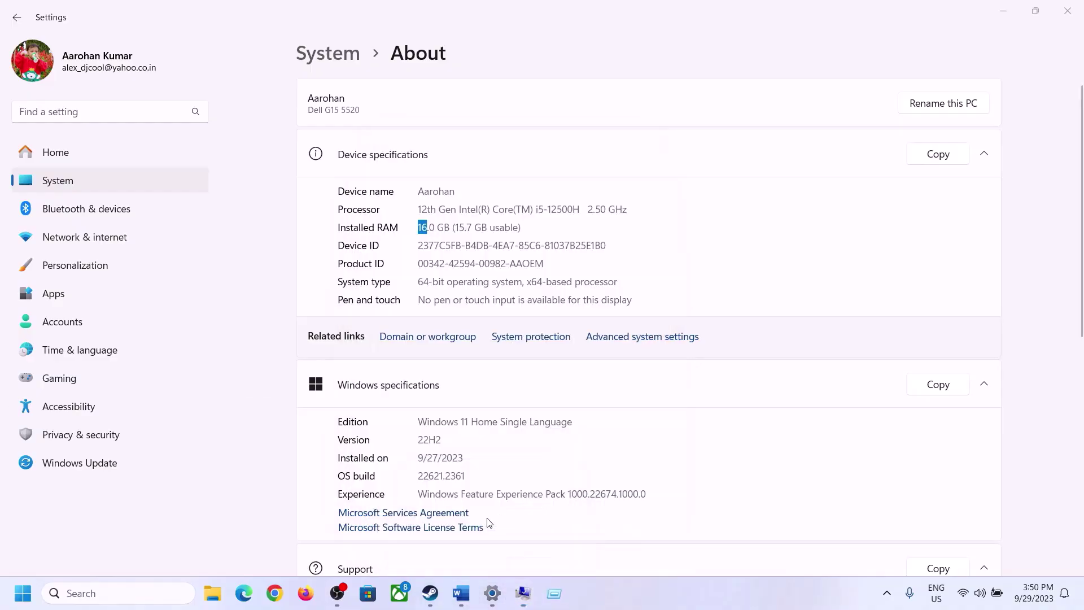
key("super+r")
type("ca")
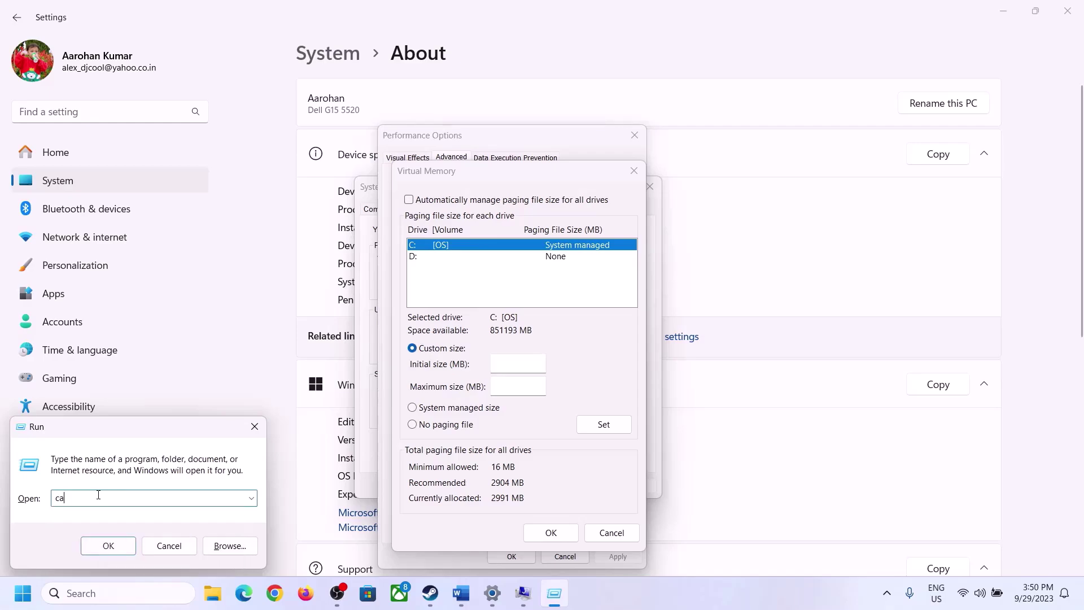
type("lc")
left_click(109, 544)
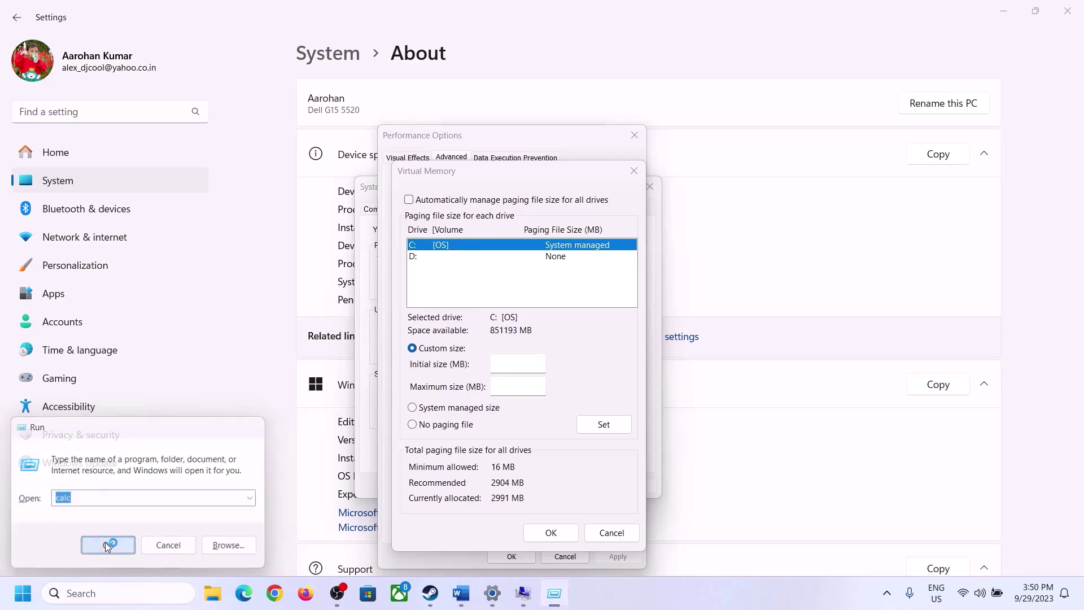
left_click_drag(134, 16, 789, 181)
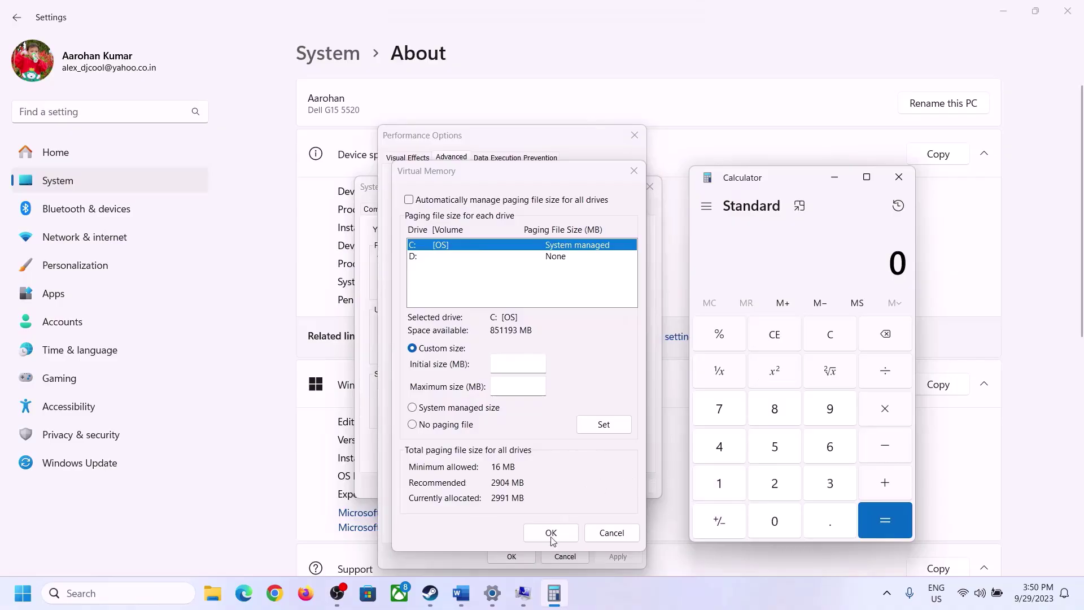
Review the size formula in the Word document and multiply 16 by 1024 in Calculator to convert the RAM to MB
left_click(461, 593)
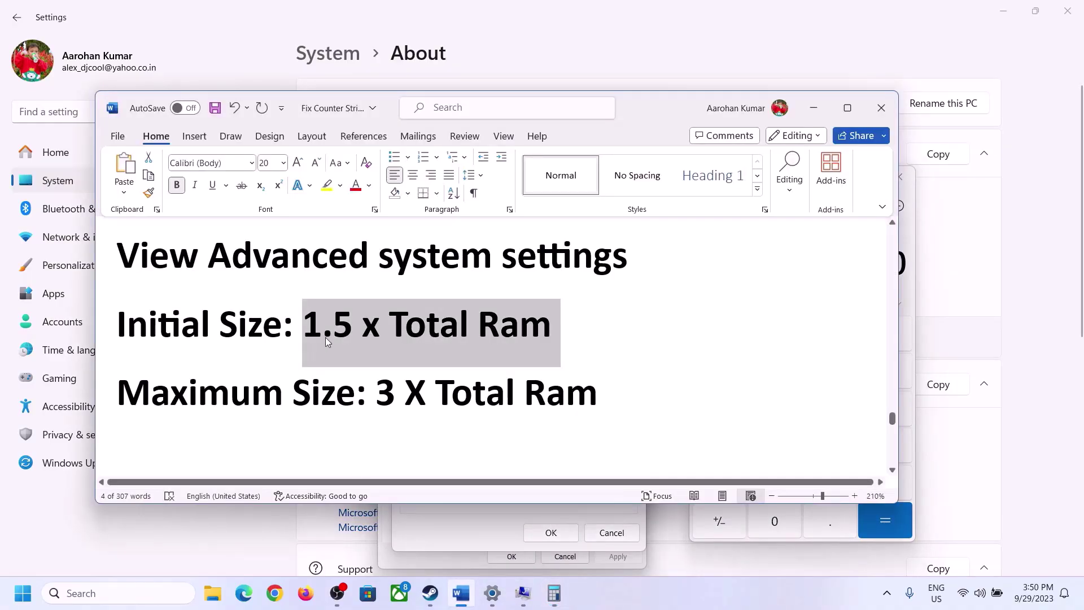
left_click(554, 593)
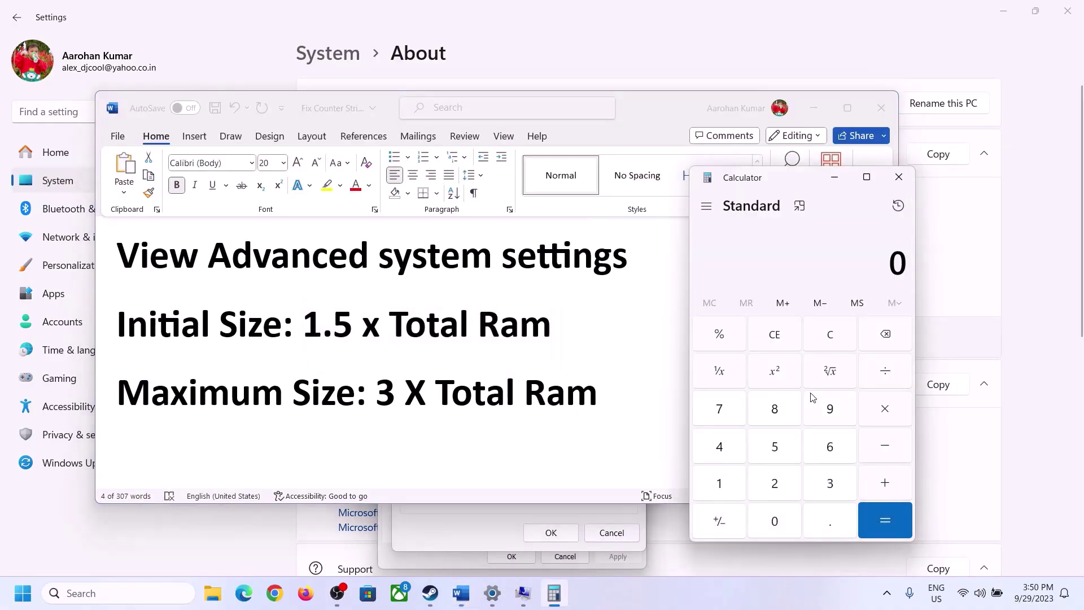
left_click(721, 486)
left_click(827, 452)
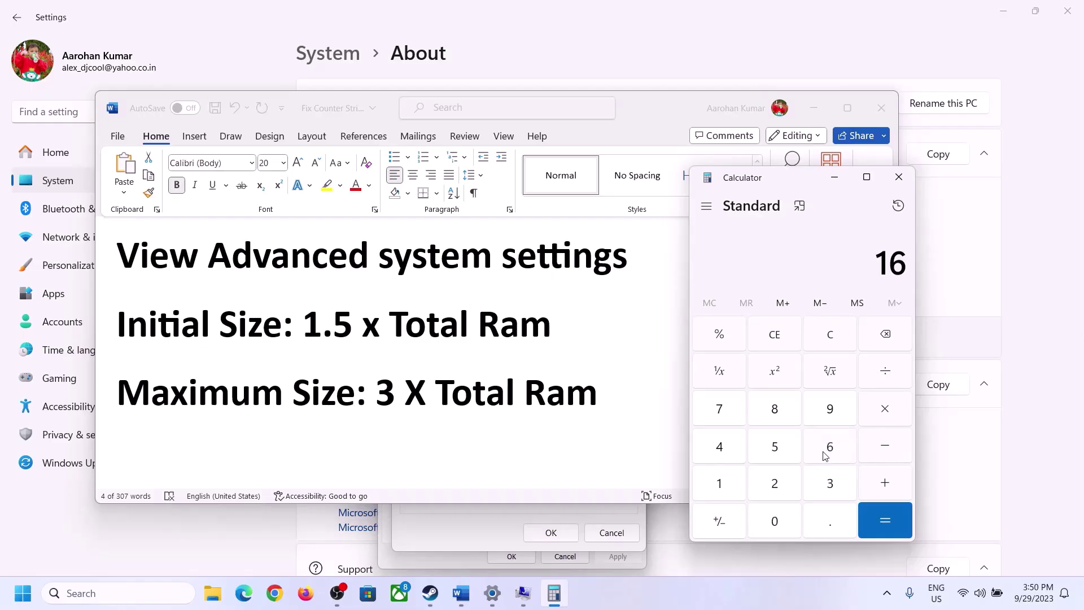
left_click(834, 345)
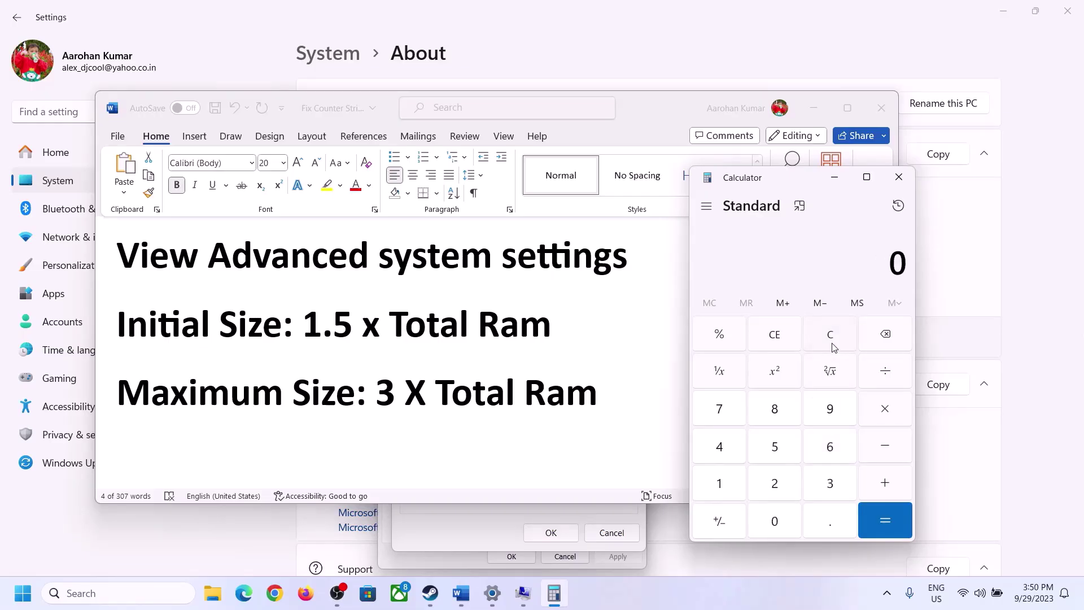
left_click(728, 486)
left_click(815, 453)
left_click(884, 422)
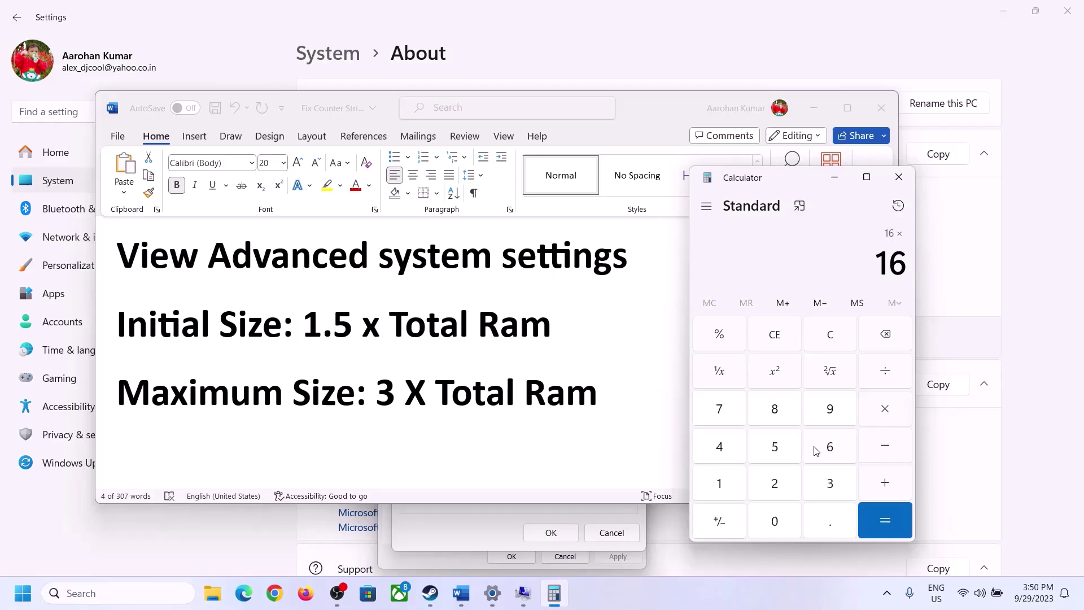
left_click(719, 486)
left_click(775, 520)
left_click(776, 486)
left_click(729, 455)
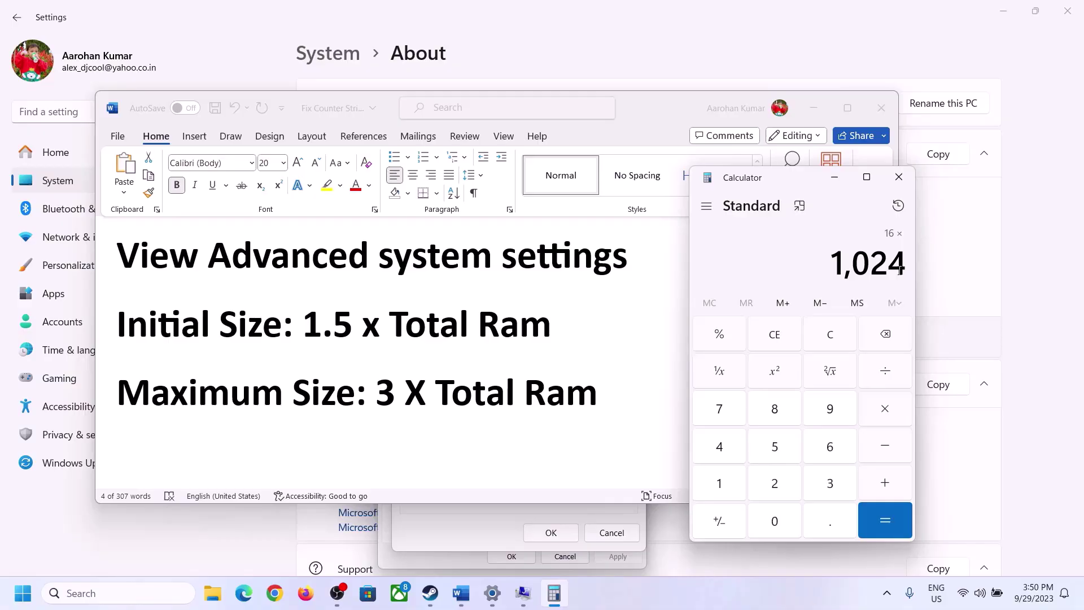
left_click(884, 519)
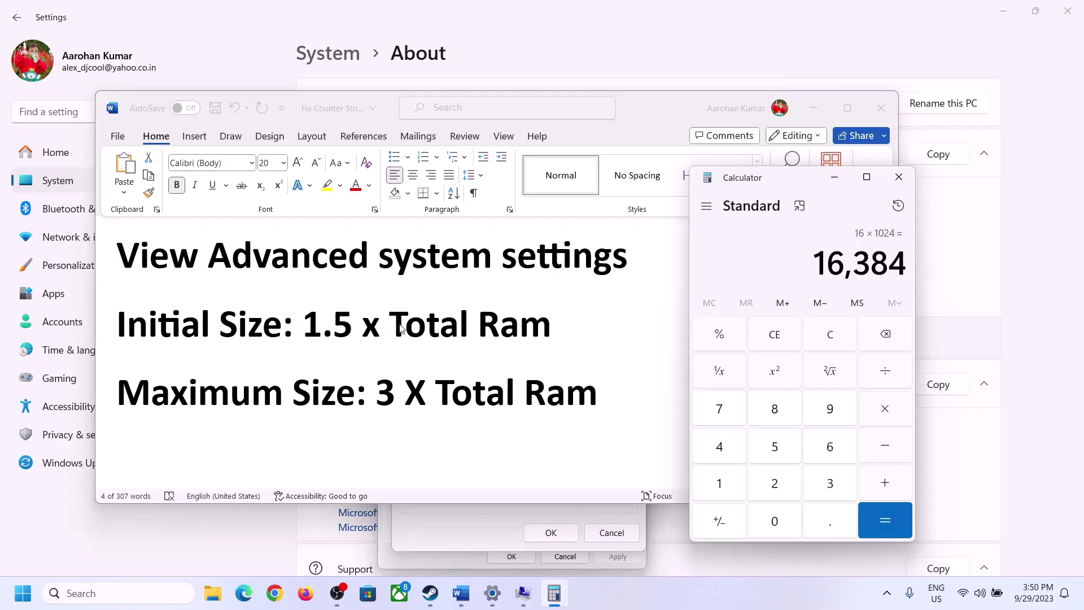
Multiply the converted RAM amount by 1.5 in Calculator to get the initial paging file size
left_click(888, 415)
left_click(733, 487)
left_click(825, 528)
left_click(789, 458)
left_click(885, 518)
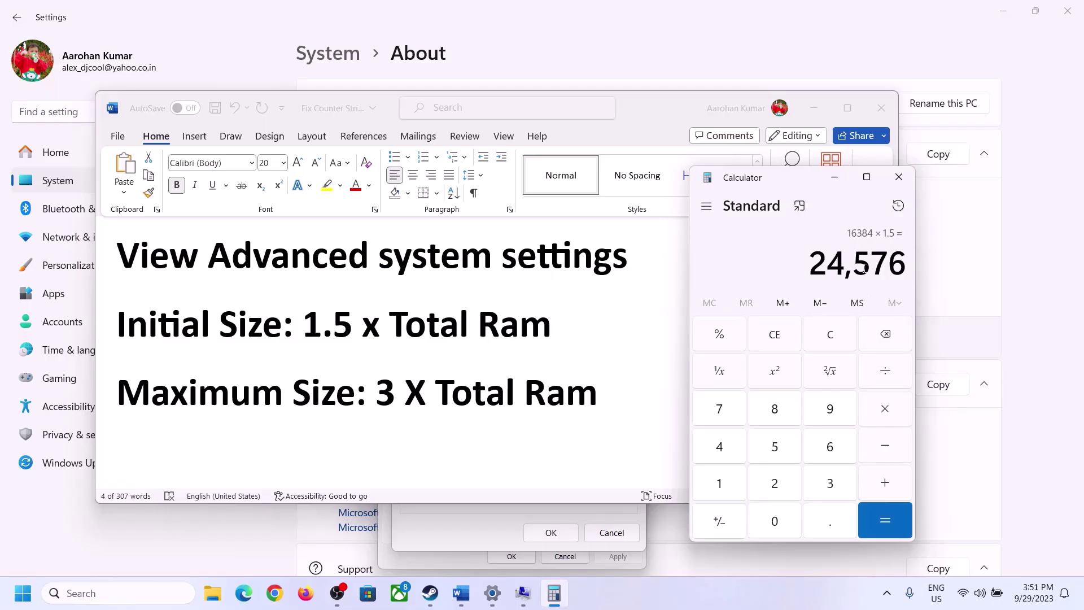
Set the C: drive's custom initial paging file size to 24576 MB
left_click(478, 527)
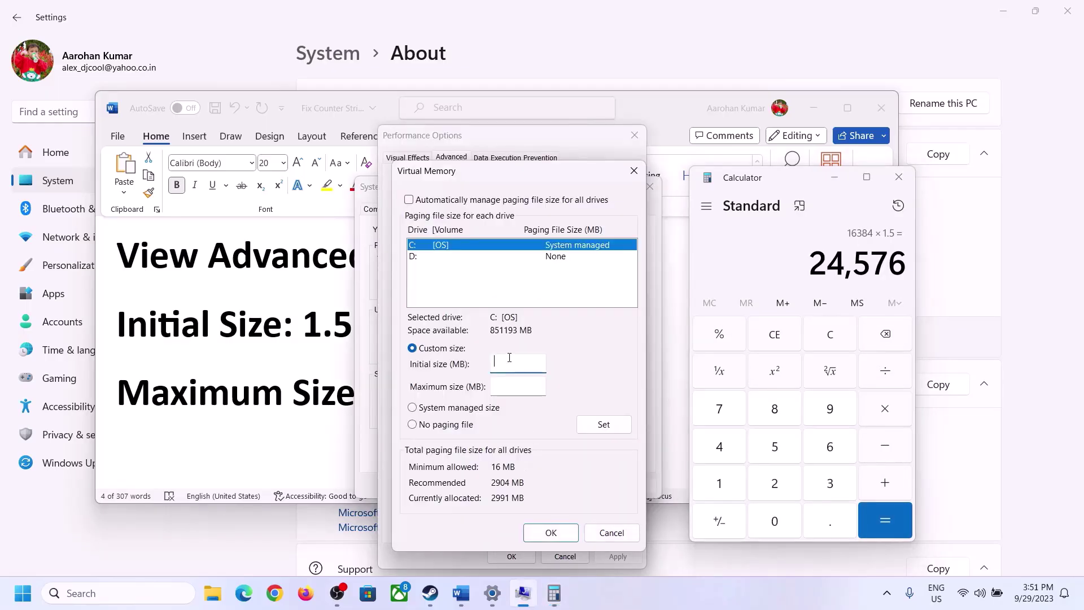
type("24576")
left_click(543, 386)
Clear Calculator, recheck the installed RAM in Settings, and multiply 16 by 1024 again
key("alt+Tab")
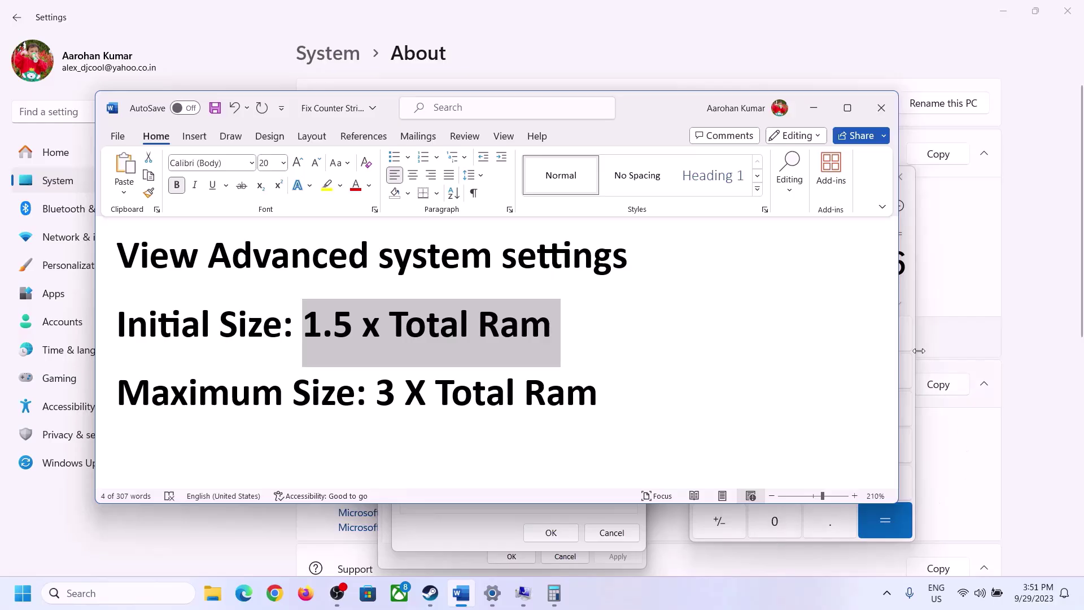
left_click(911, 293)
left_click(840, 333)
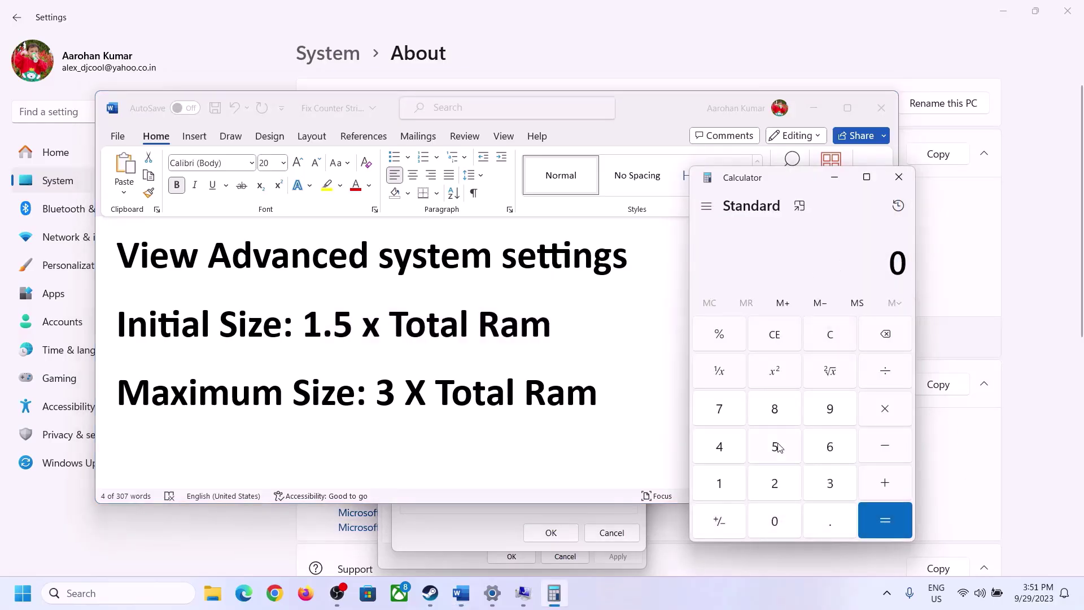
left_click(493, 593)
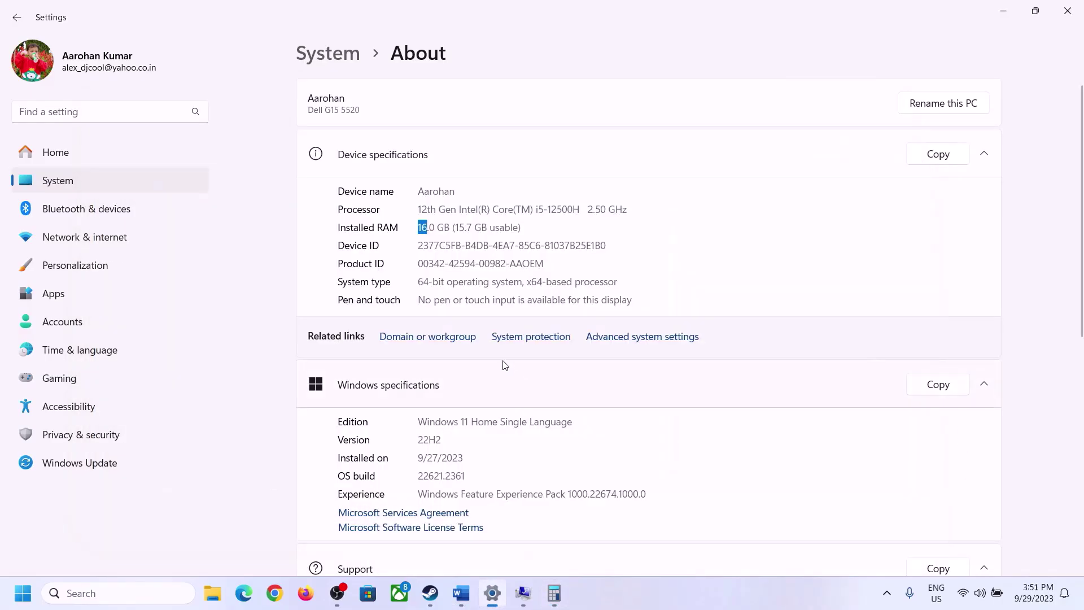
left_click(554, 593)
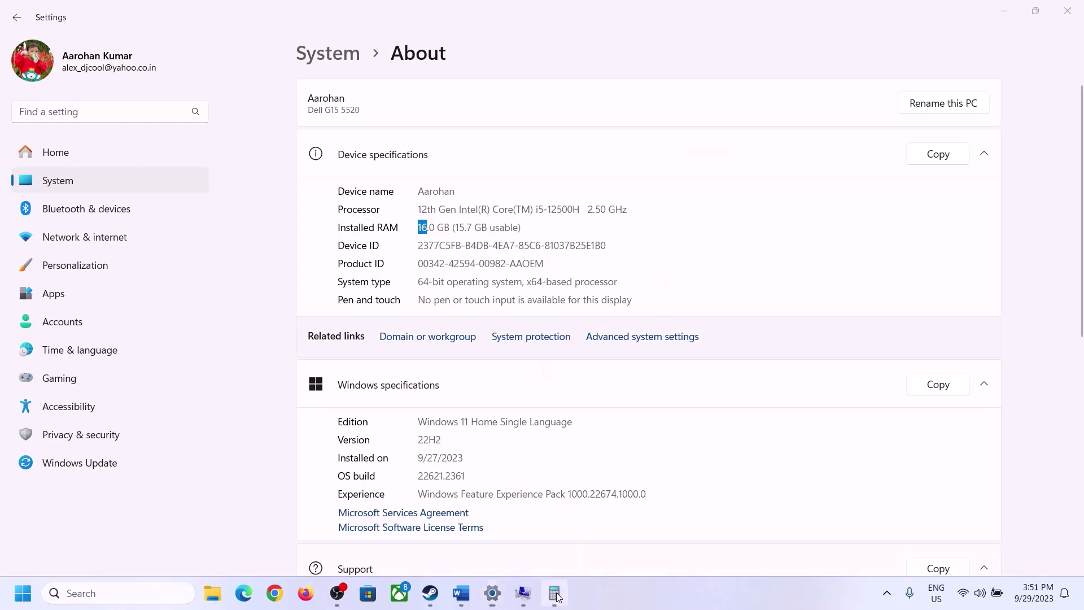
left_click(732, 480)
left_click(828, 449)
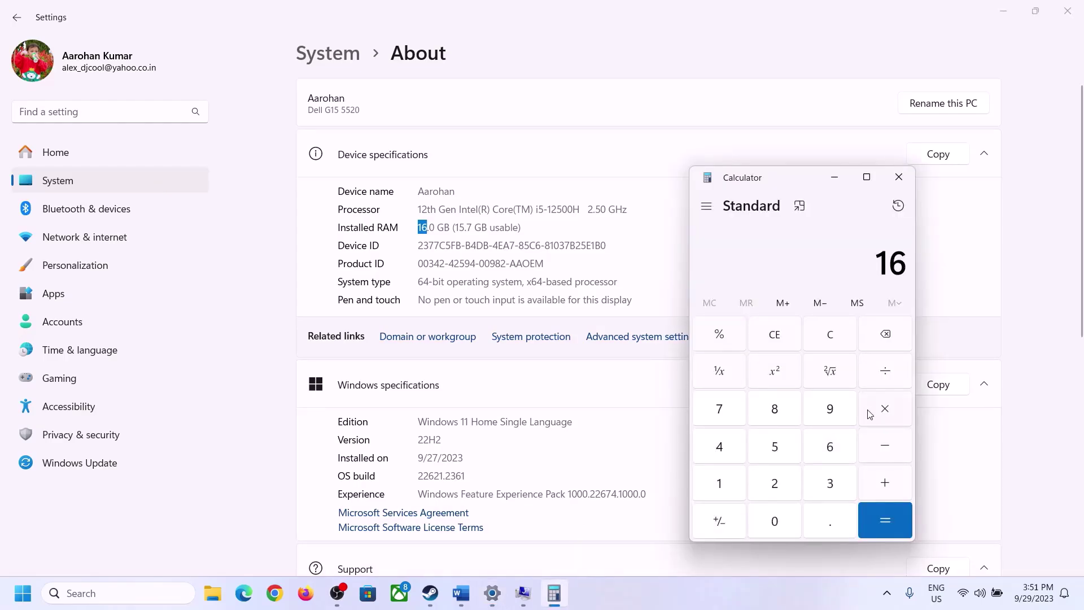
left_click(883, 410)
left_click(728, 480)
left_click(771, 516)
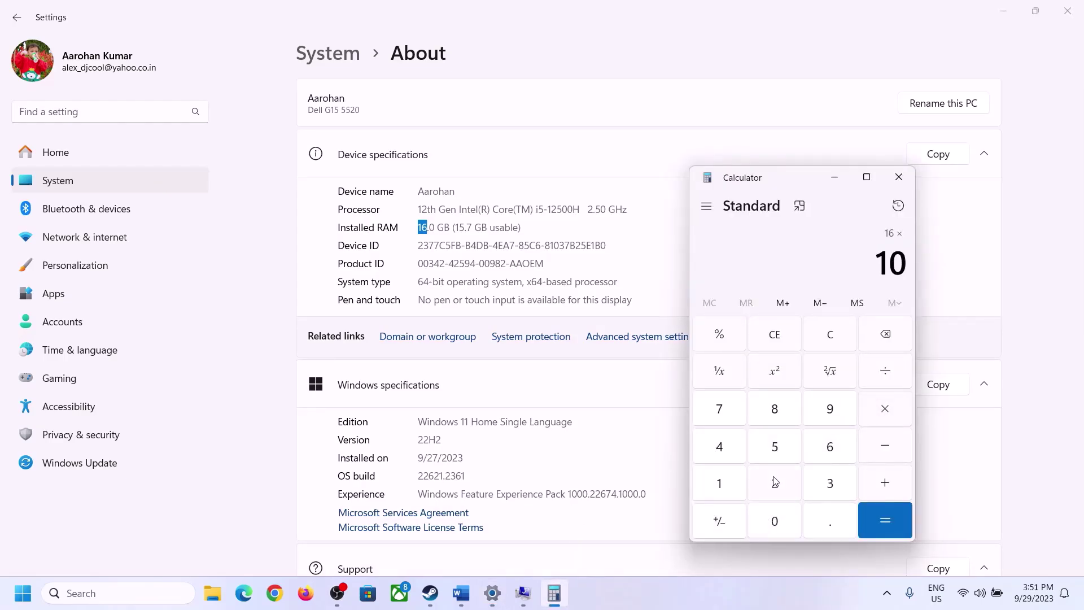
left_click(775, 483)
left_click(721, 445)
left_click(871, 531)
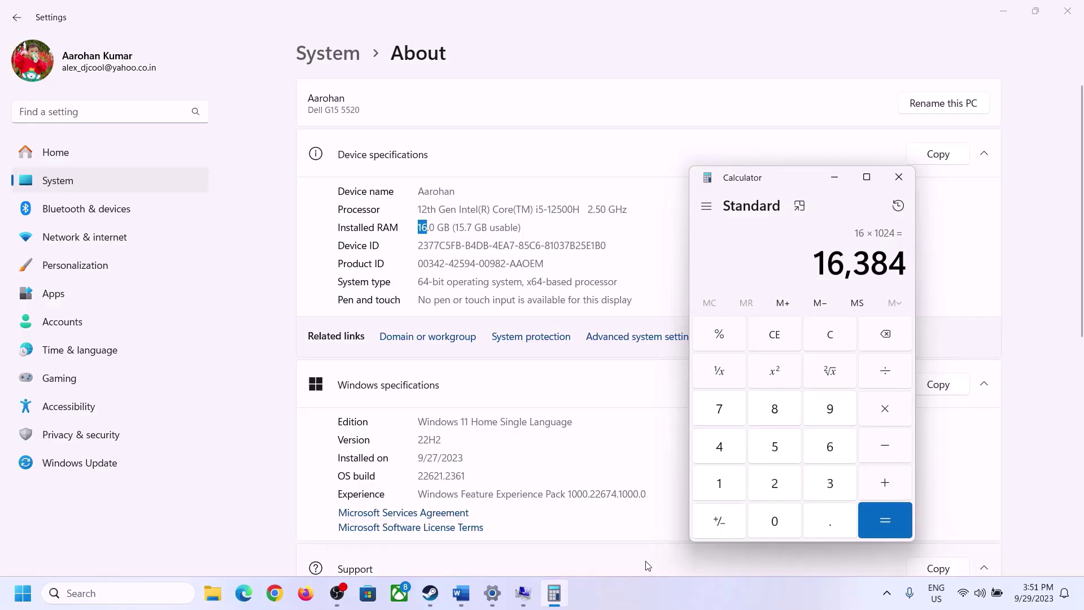
Check the maximum size formula in the Word document and multiply the RAM in MB by 3 in Calculator
left_click(460, 592)
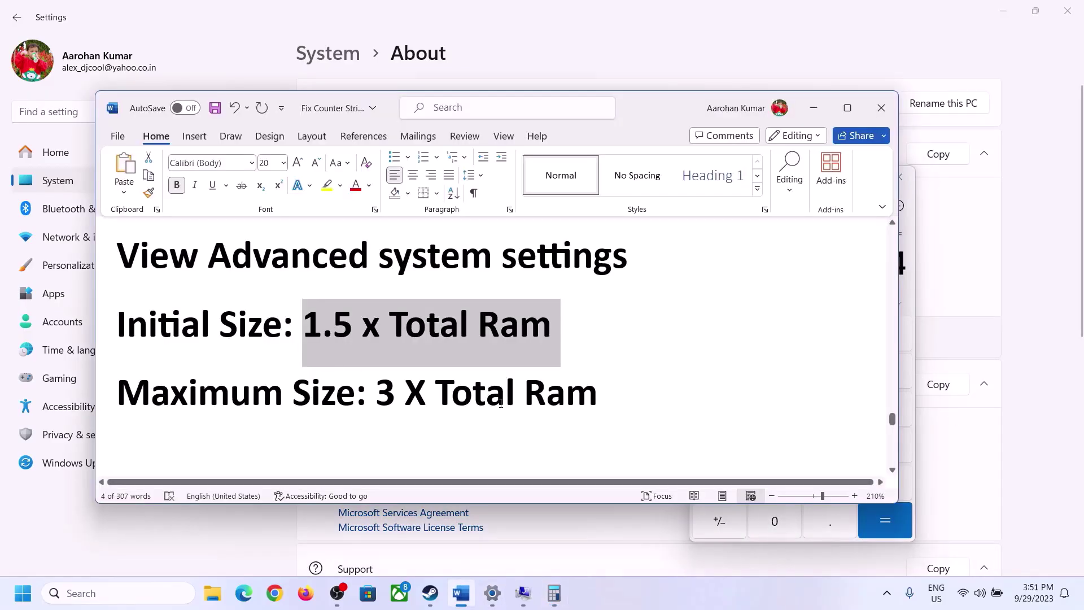
left_click(554, 593)
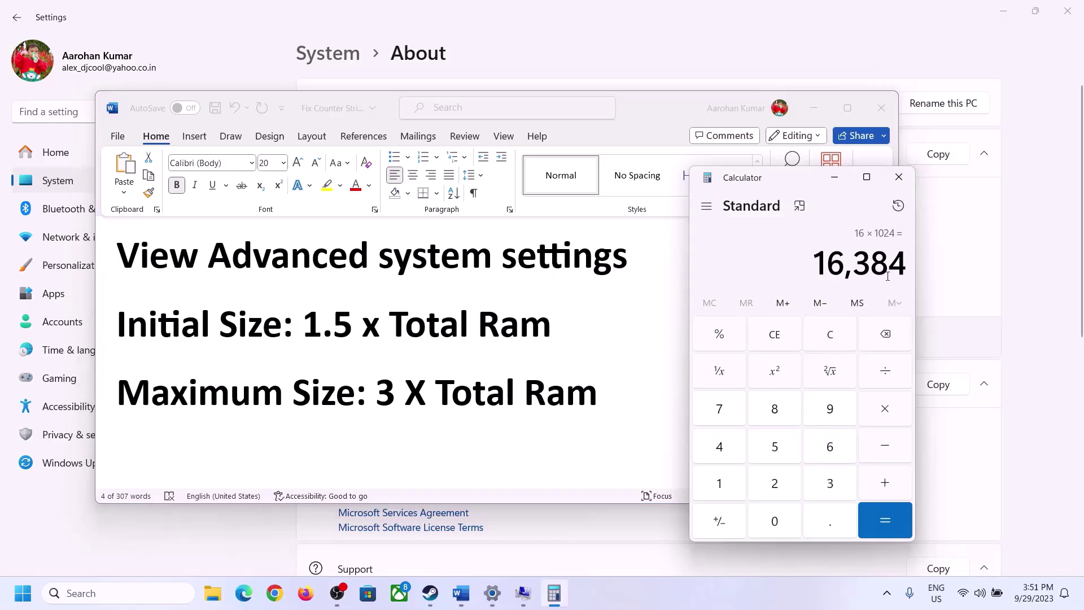
left_click(886, 416)
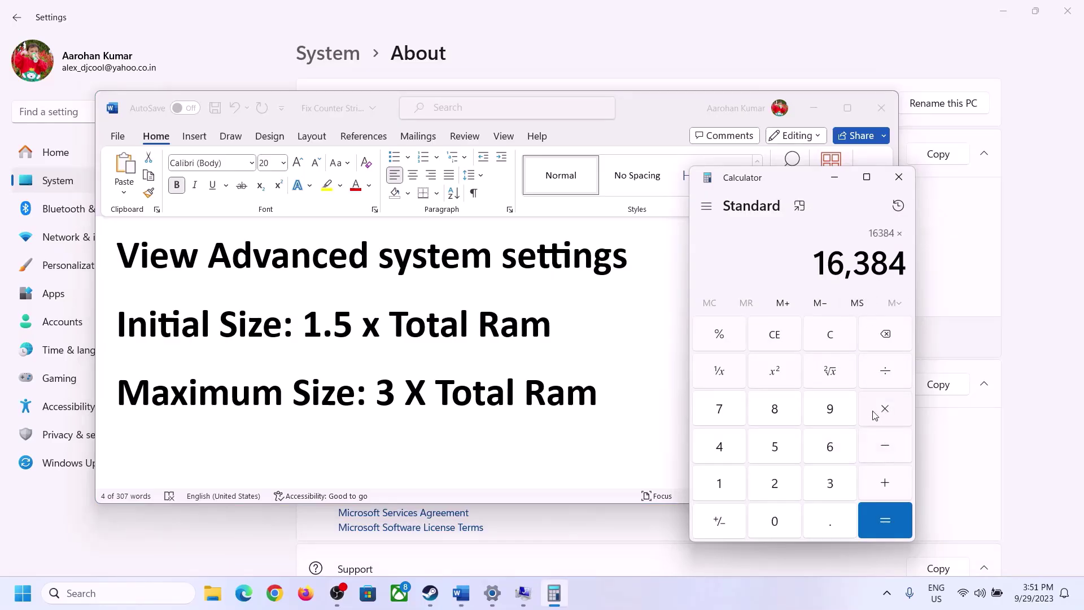
left_click(816, 487)
left_click(893, 518)
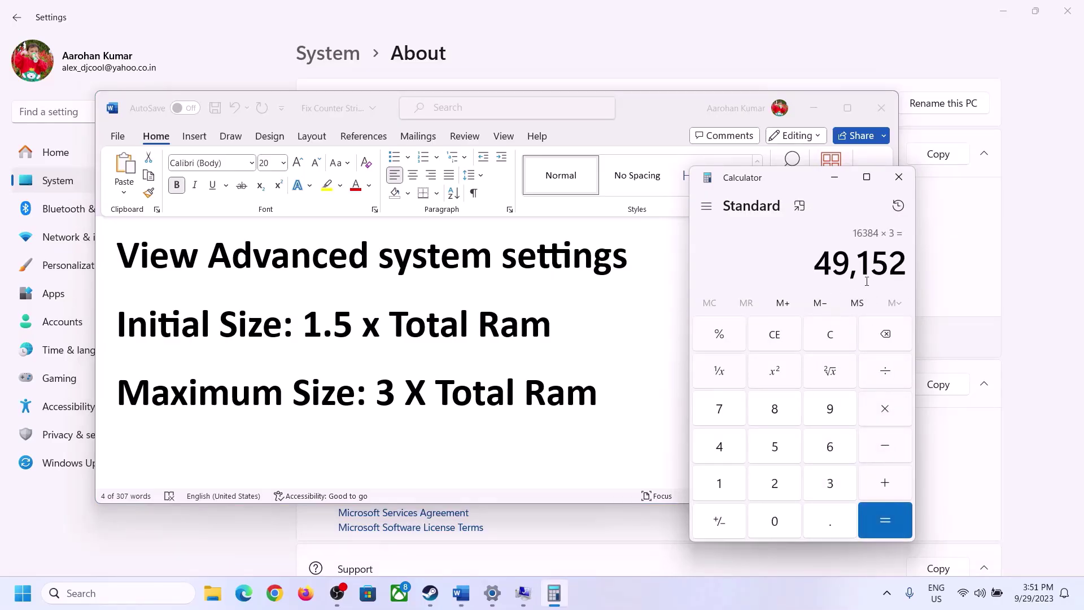
Set the C: drive's custom maximum paging file size to 49152 MB and accept the Virtual Memory settings
left_click(524, 594)
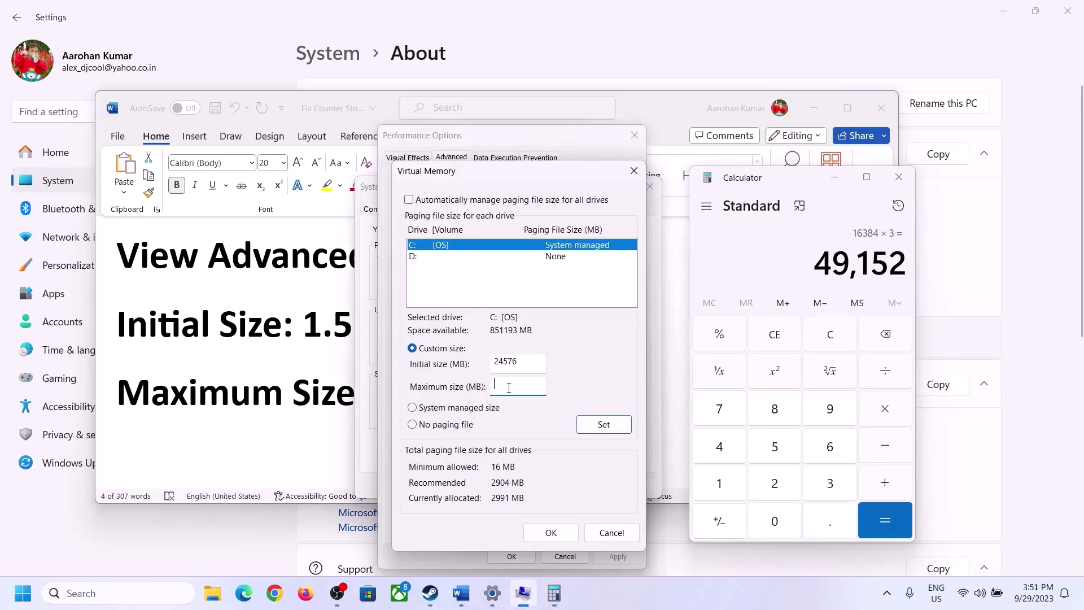
type("49152")
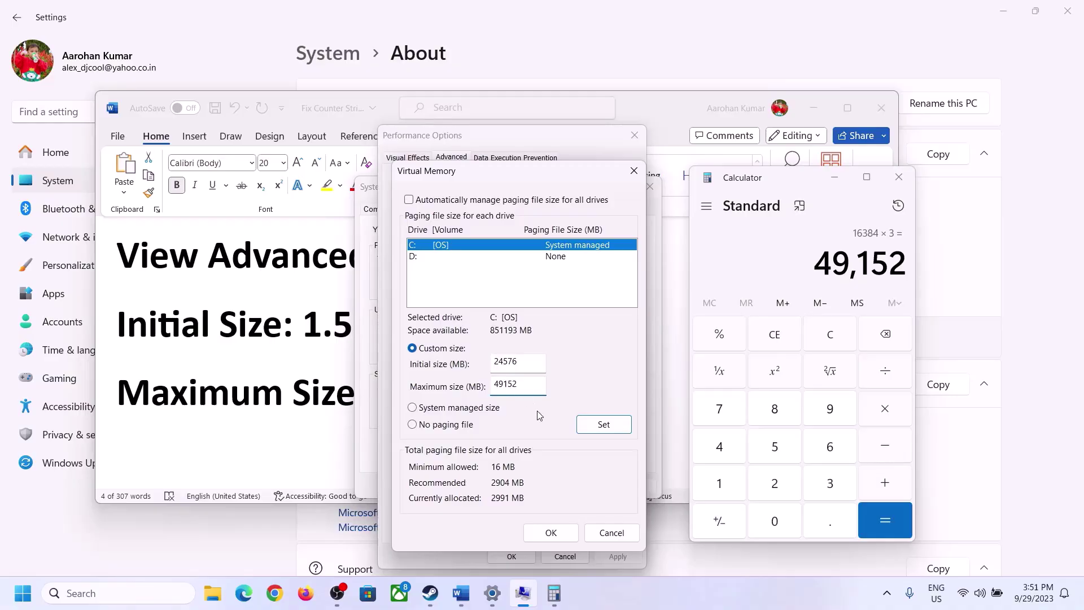
left_click(604, 425)
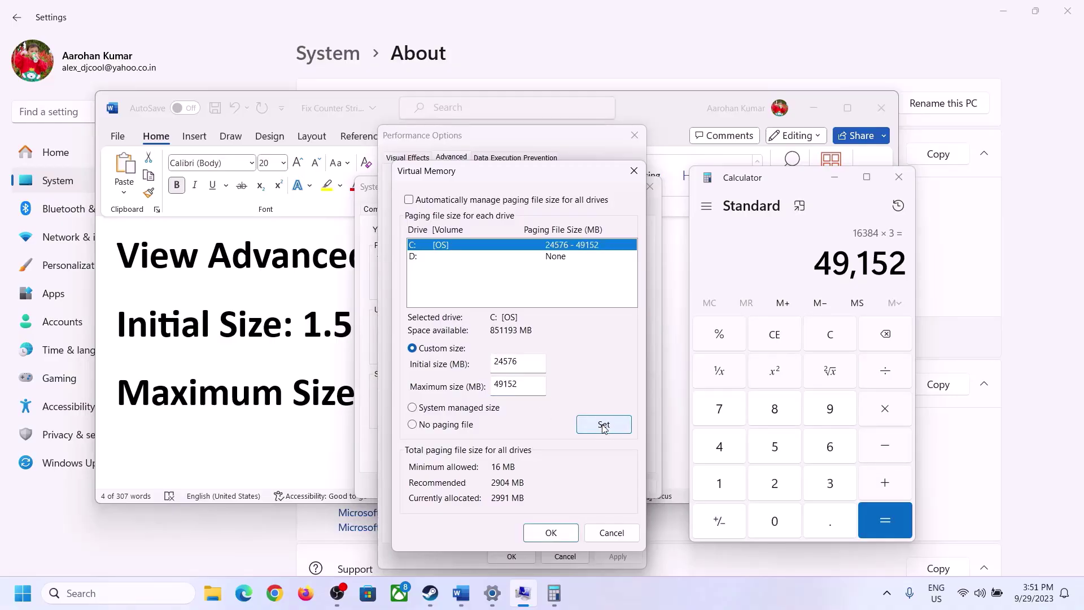
left_click(552, 534)
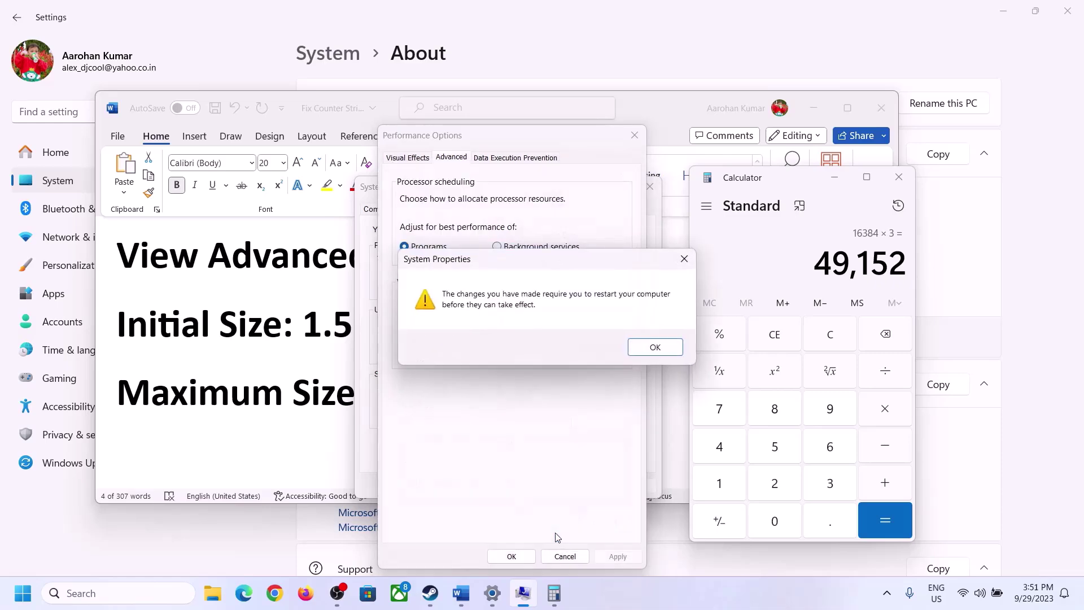
Acknowledge the restart notice, confirm the Performance Options and System Properties dialogs, and dismiss the restart request without restarting
left_click(672, 349)
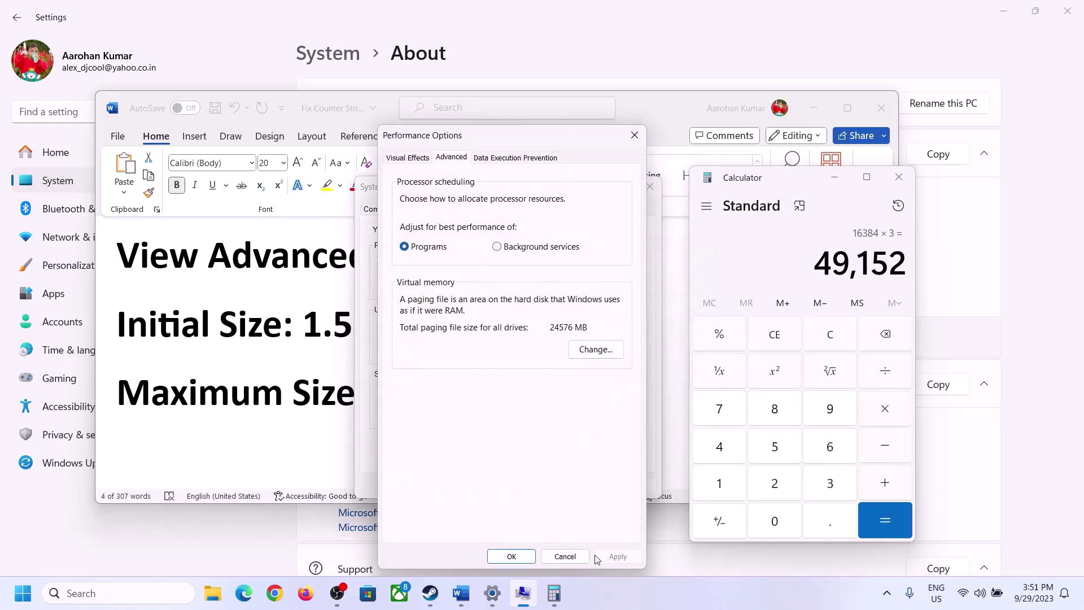
left_click(512, 557)
left_click(514, 485)
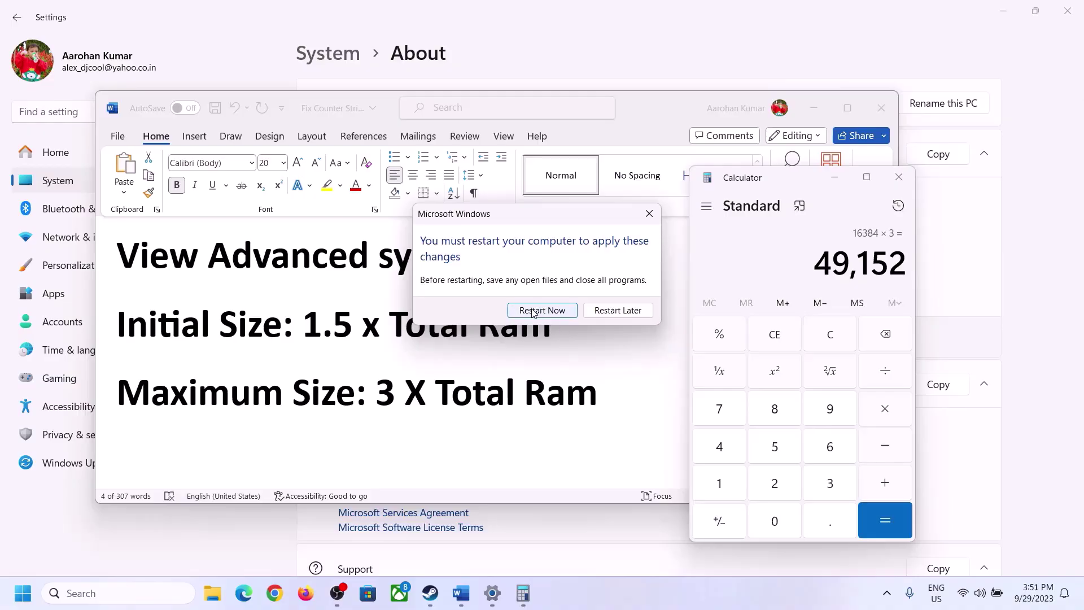
left_click(647, 211)
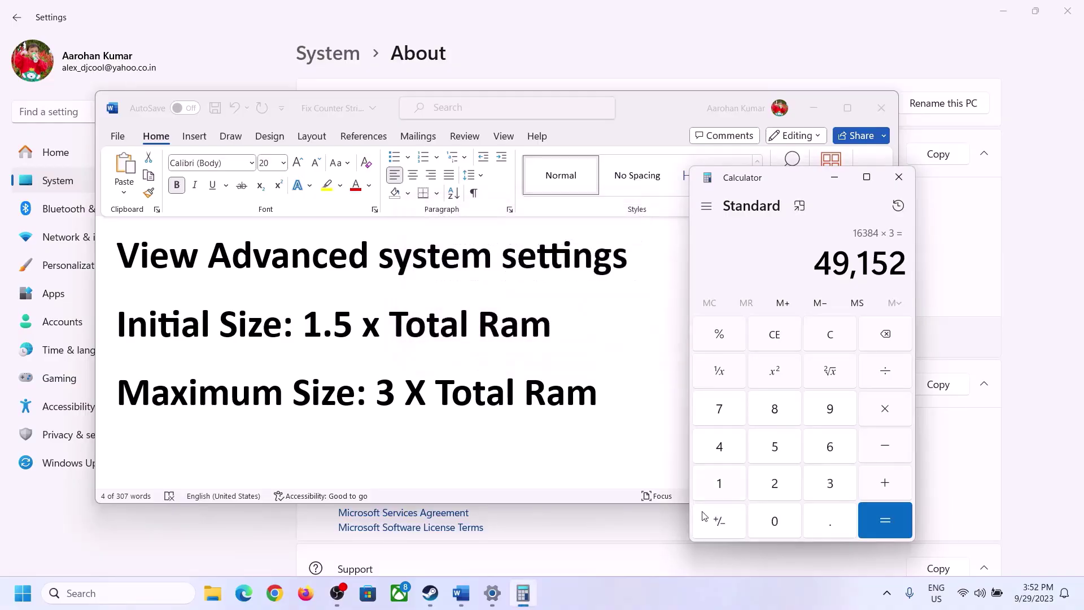
left_click(690, 608)
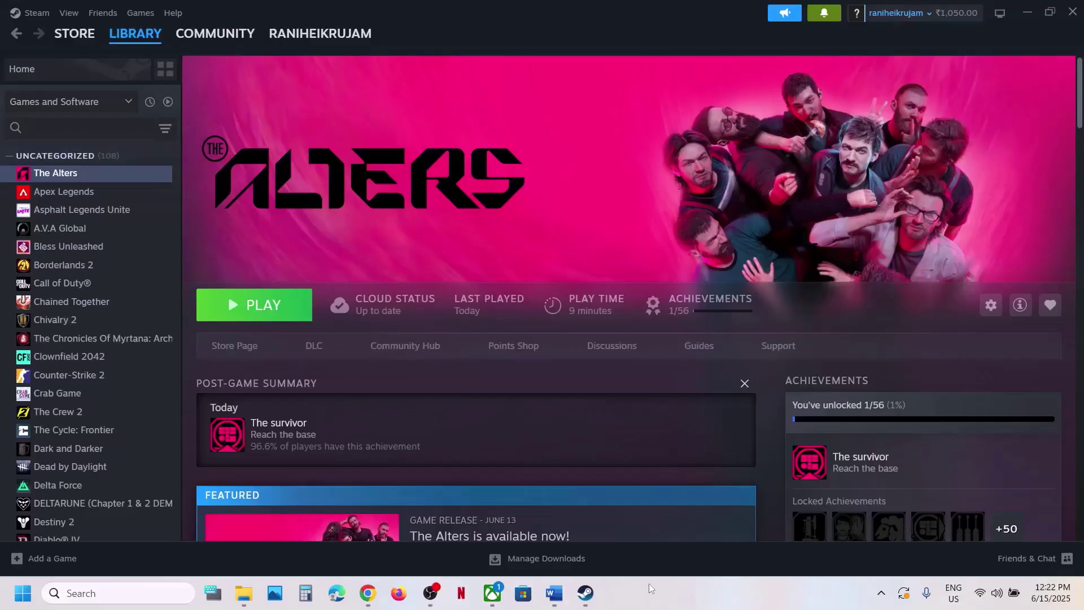
Switch to the Word document and review Step 14 on overclocking, MSI Afterburner/Rivatuner and the Steam Overlay
left_click(554, 593)
scroll(427, 379, "down", 3)
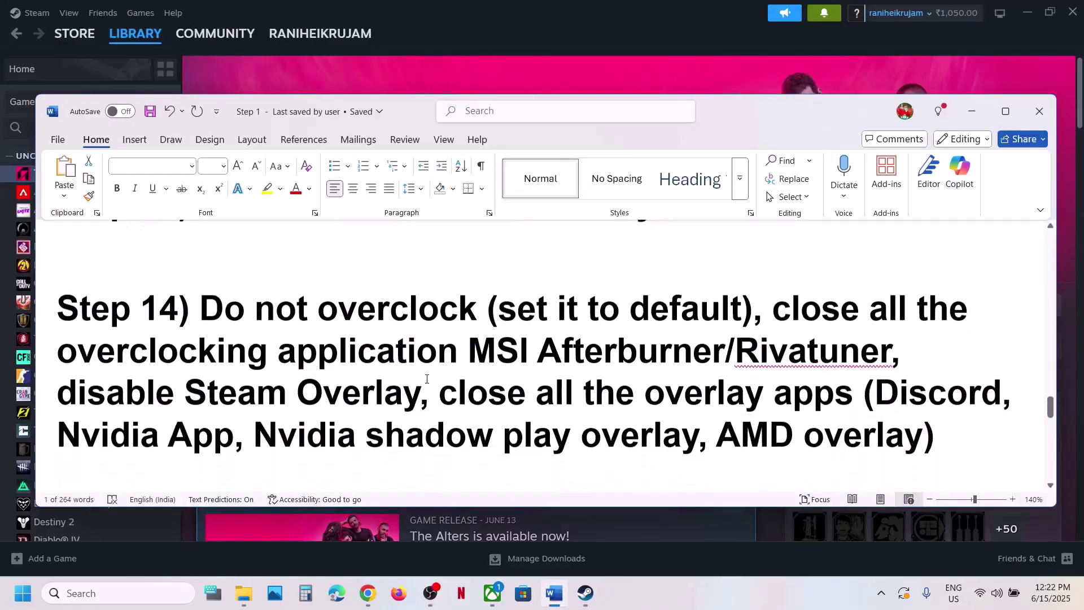
left_click_drag(236, 292, 676, 327)
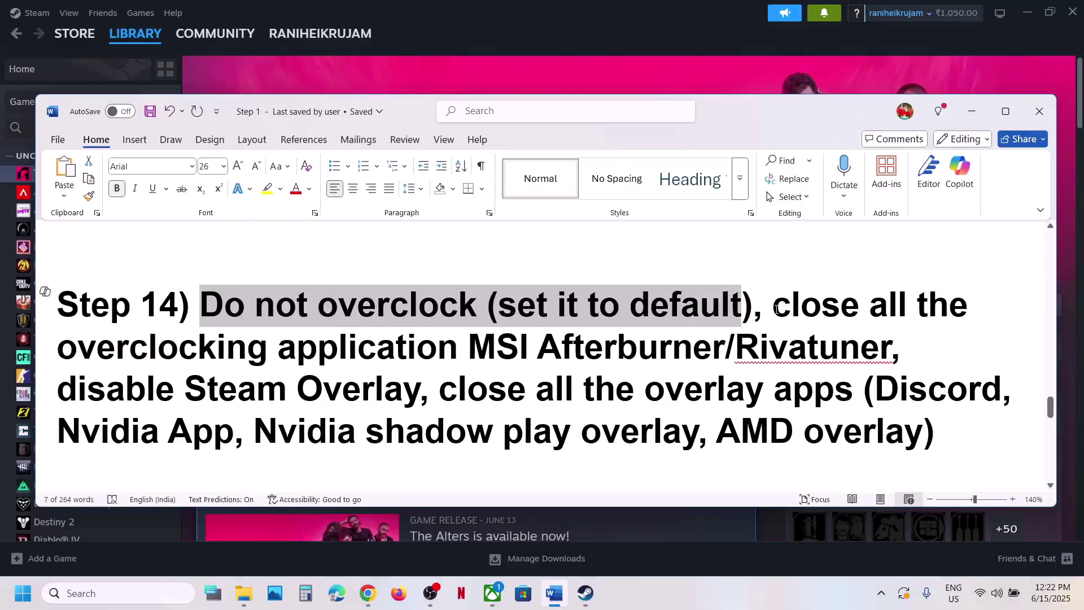
left_click_drag(776, 310, 642, 346)
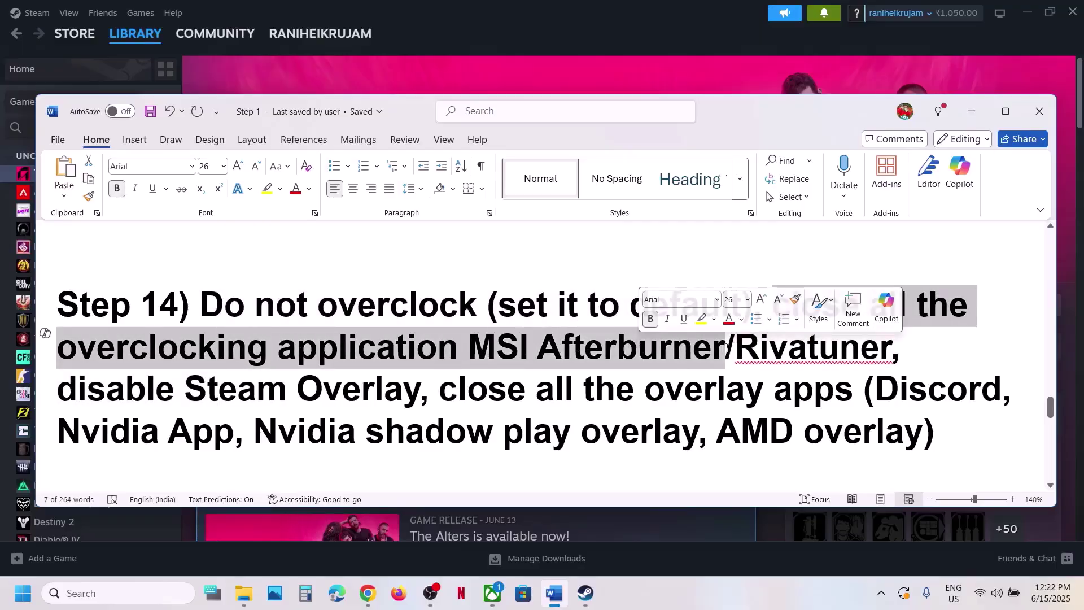
left_click_drag(727, 346, 807, 346)
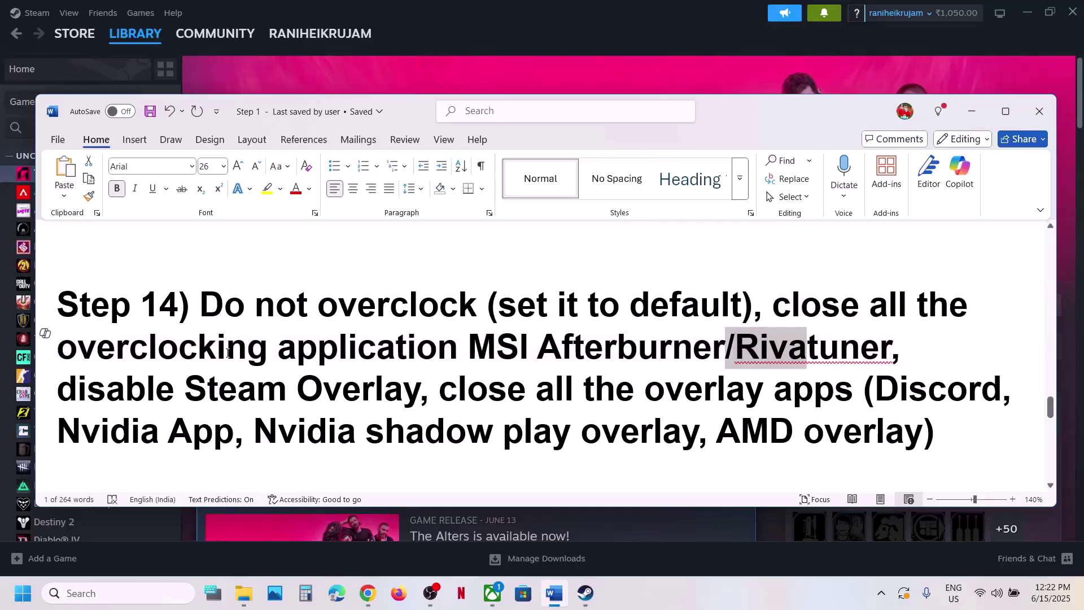
left_click_drag(162, 355, 436, 362)
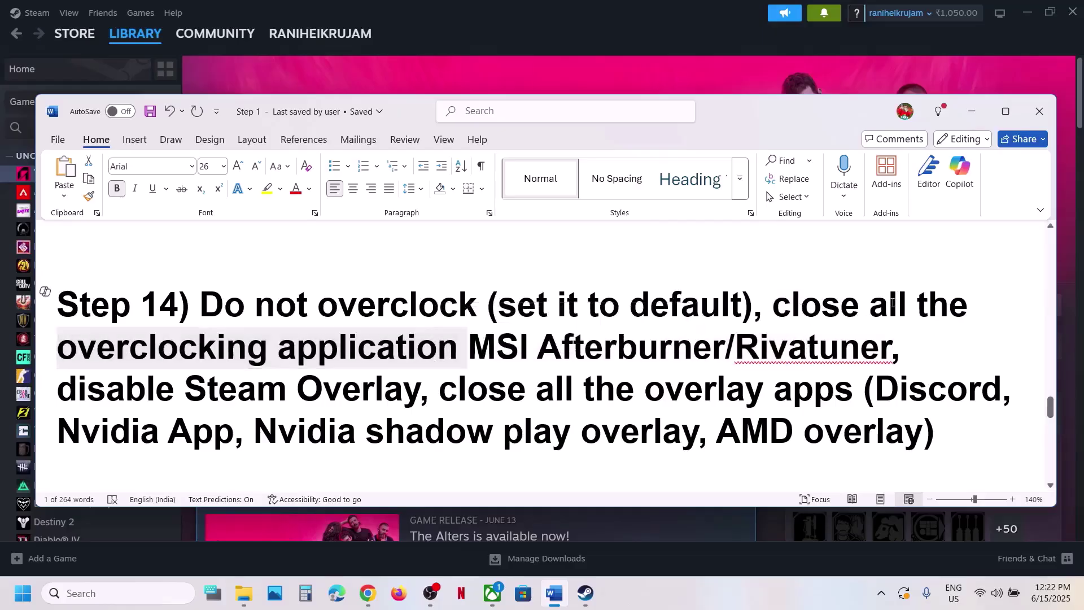
left_click_drag(773, 305, 905, 305)
left_click_drag(232, 392, 434, 391)
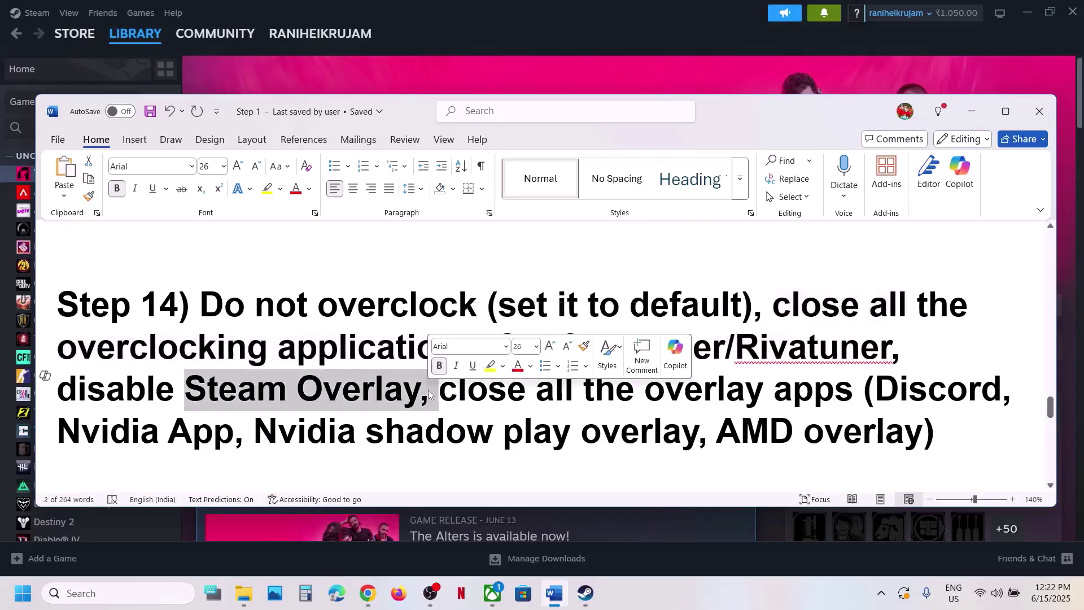
Switch to Steam and disable the in-game Steam Overlay in the properties of The Alters
left_click(498, 43)
right_click(79, 179)
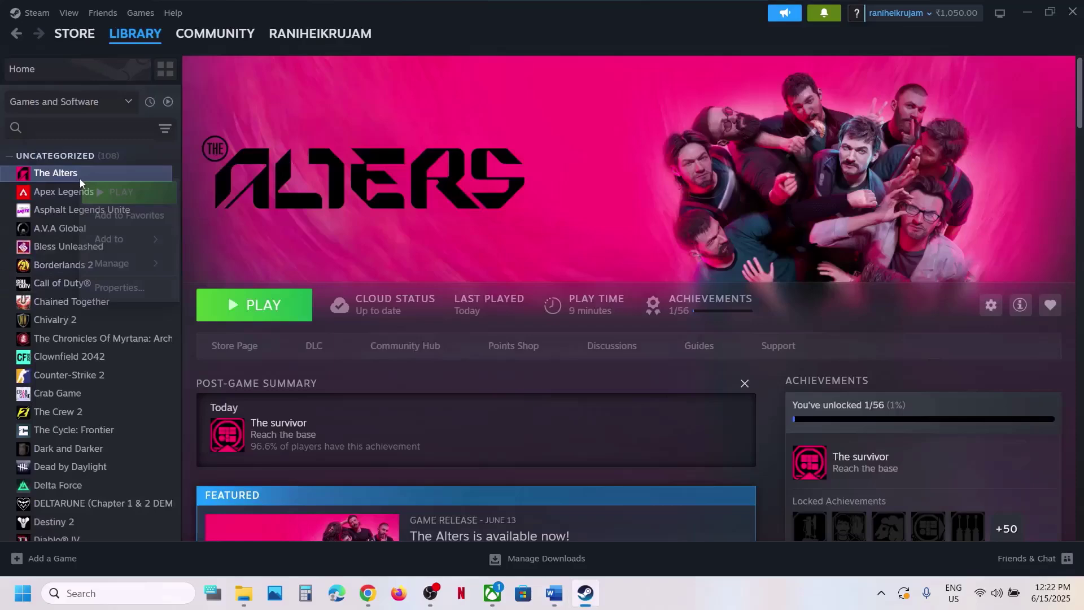
left_click(158, 290)
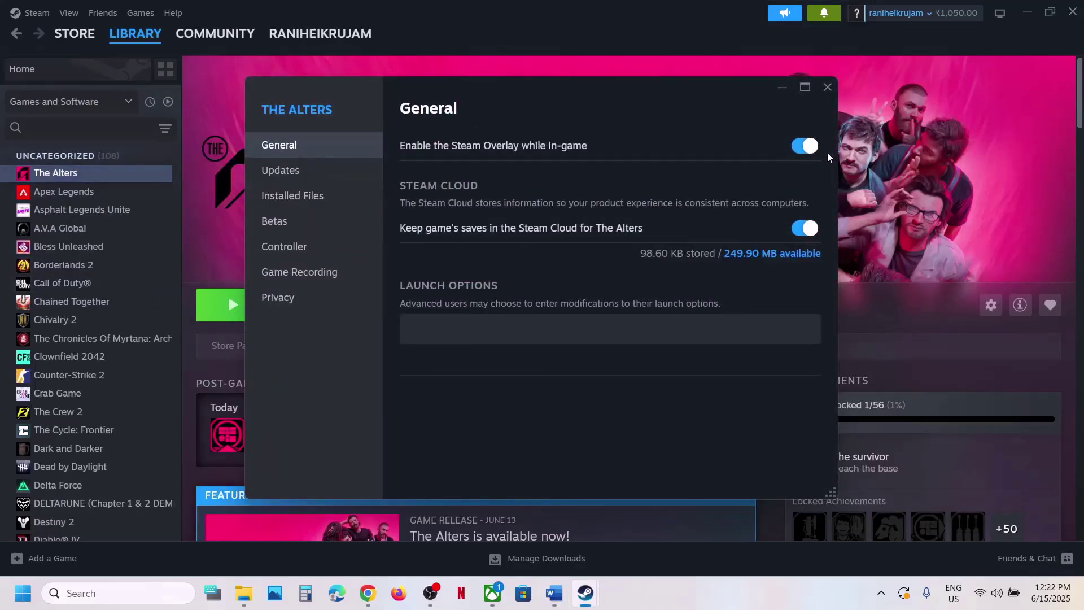
left_click(805, 146)
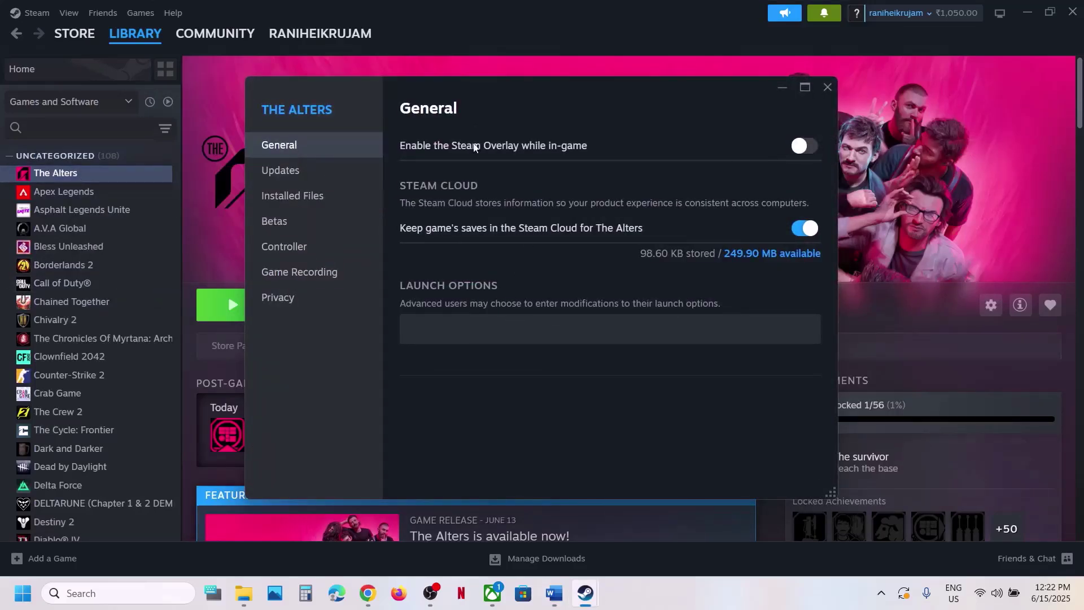
left_click(827, 89)
Return to the Word document and review which overlay apps Step 14 says to close, such as Discord and Nvidia App
left_click(555, 594)
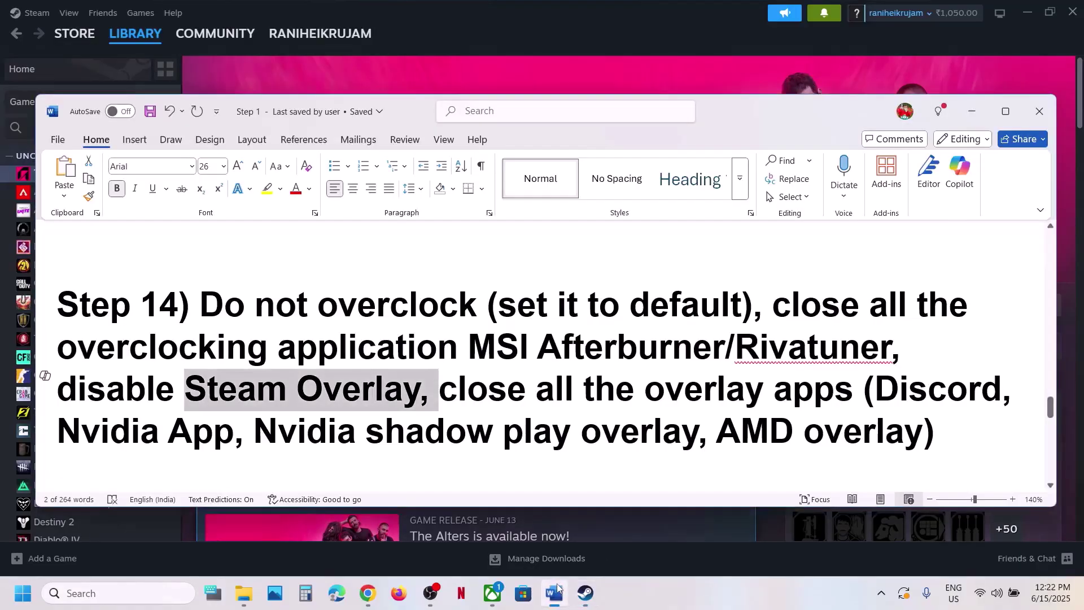
double_click(911, 395)
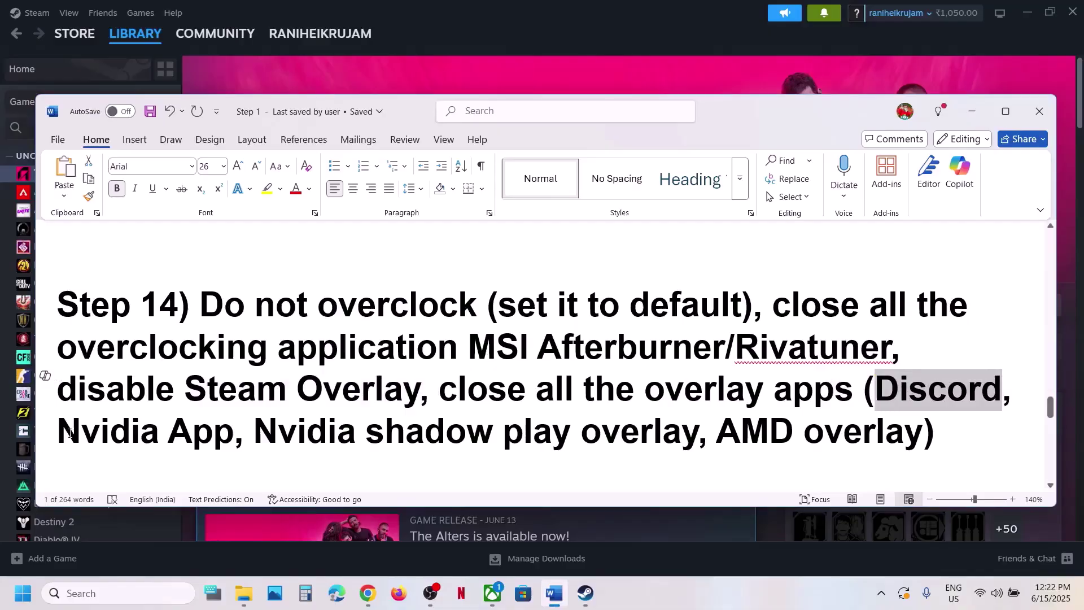
left_click_drag(70, 433, 211, 443)
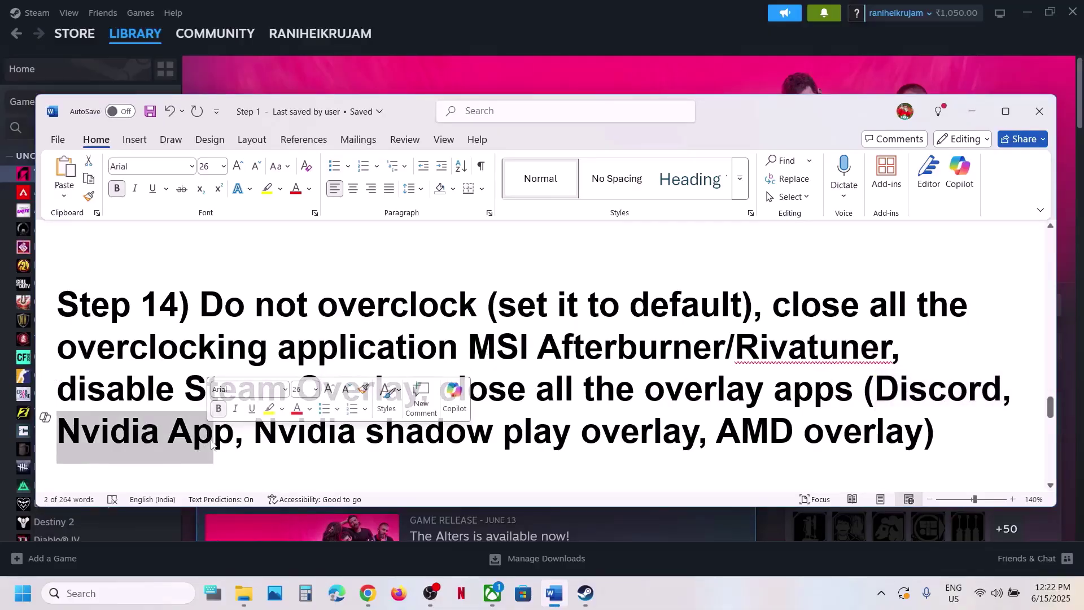
left_click(616, 390)
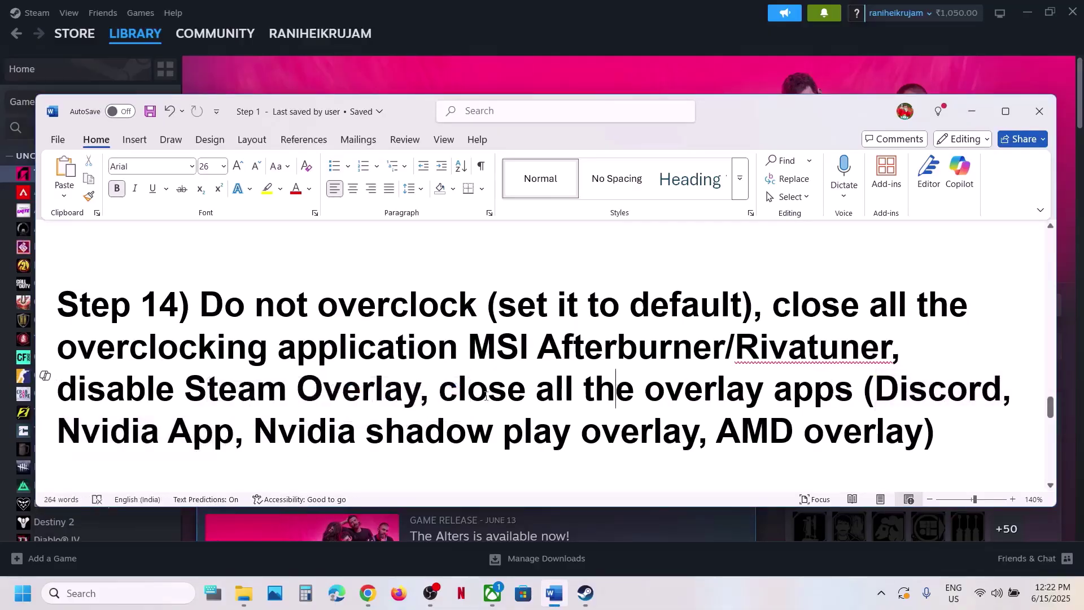
left_click_drag(460, 397, 924, 440)
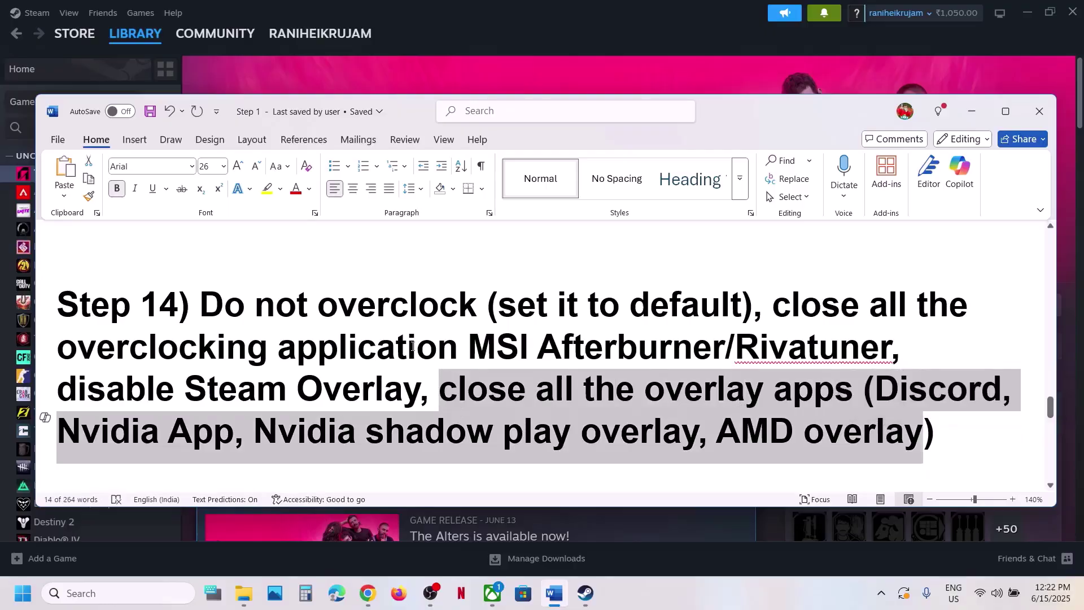
Maximize the Word document and review Step 15 on unplugging external devices, closing lighting software and third-party services, and removing the undervolt
scroll(413, 347, "down", 2)
scroll(413, 347, "down", 3)
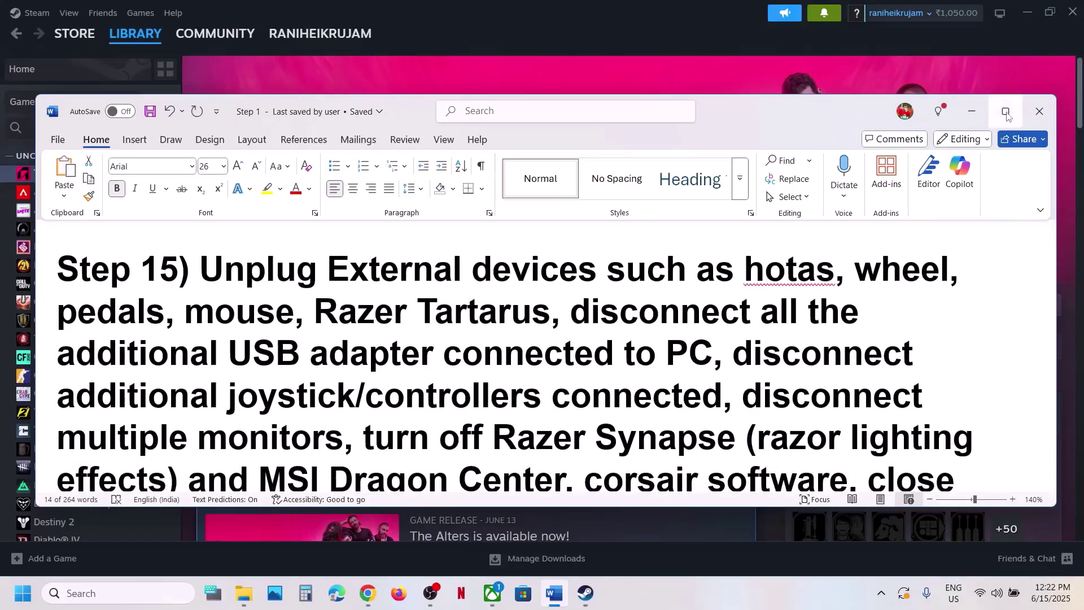
left_click(1006, 112)
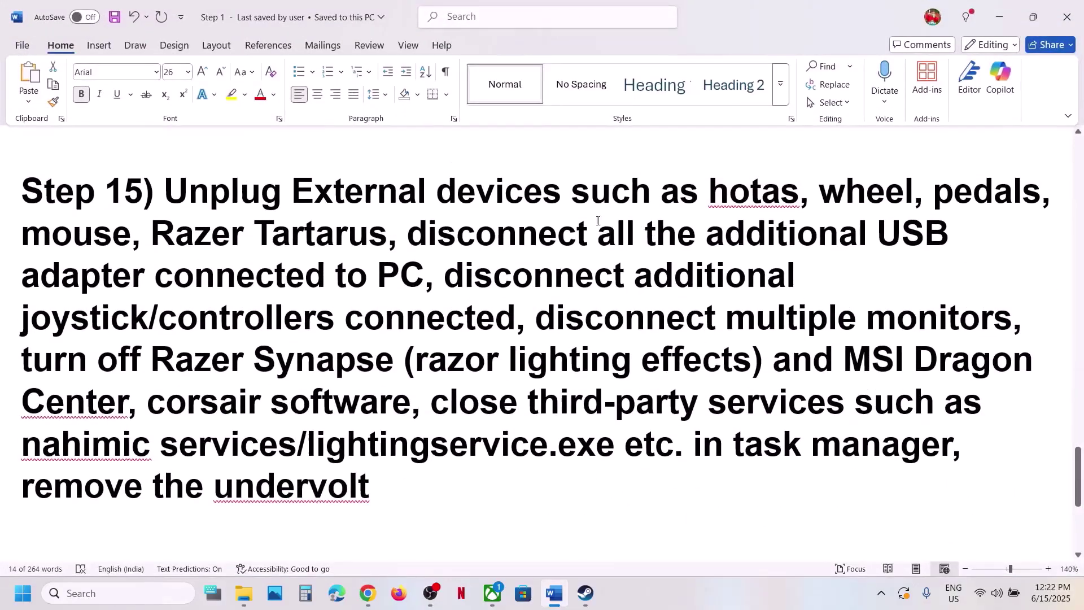
left_click_drag(583, 207, 374, 279)
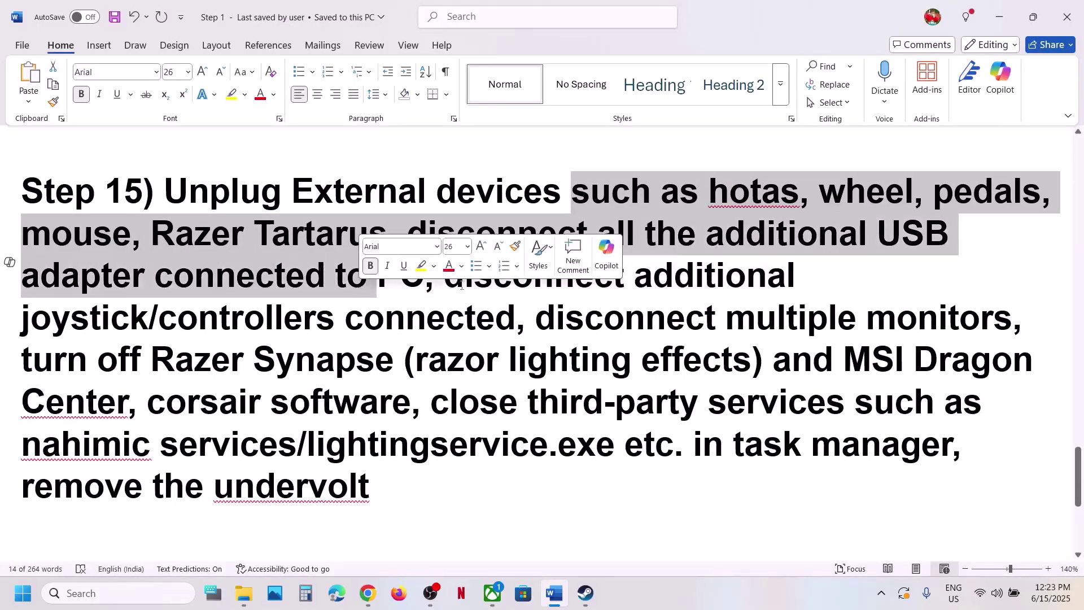
left_click_drag(448, 289, 520, 319)
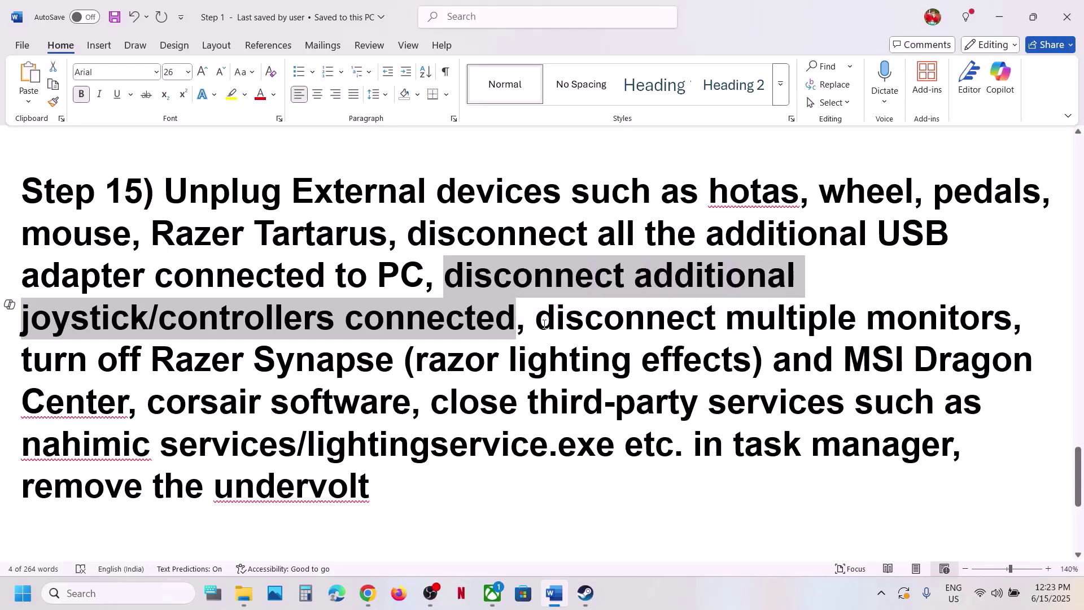
left_click_drag(536, 319, 1013, 319)
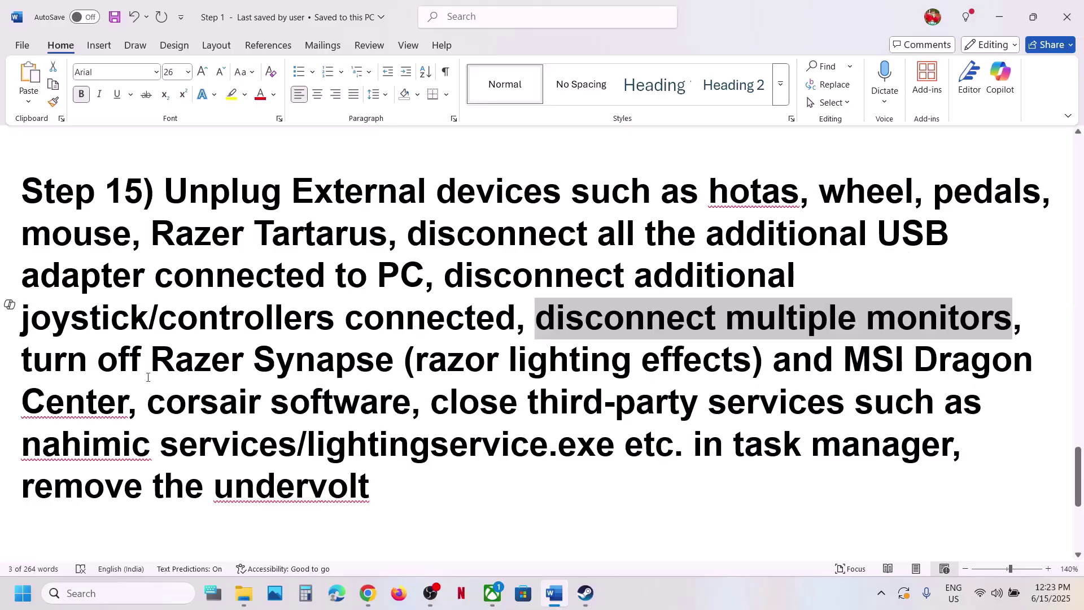
left_click_drag(58, 366, 830, 449)
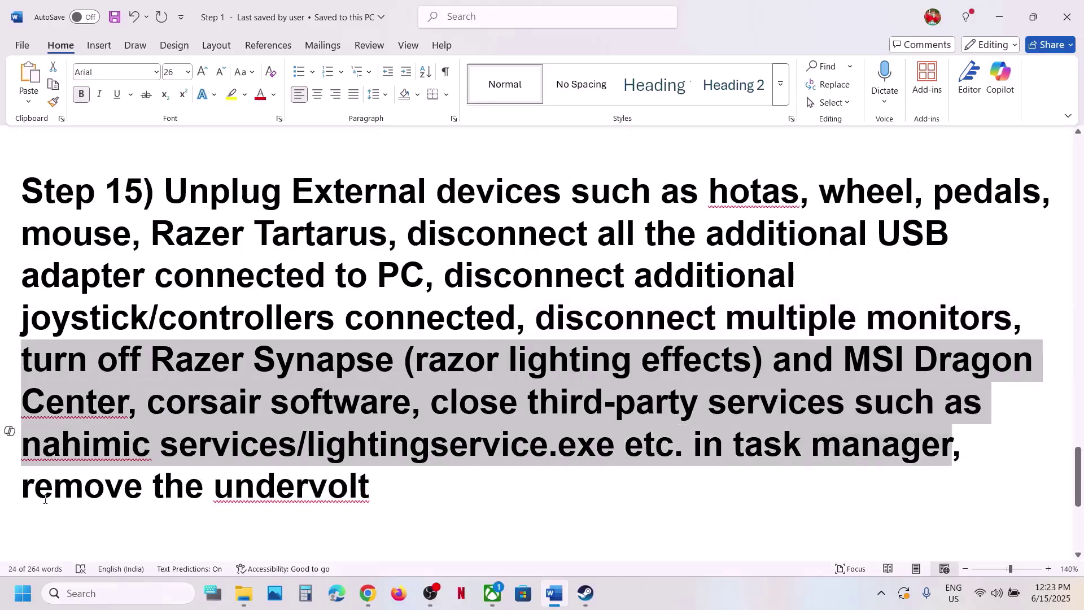
left_click_drag(42, 496, 371, 497)
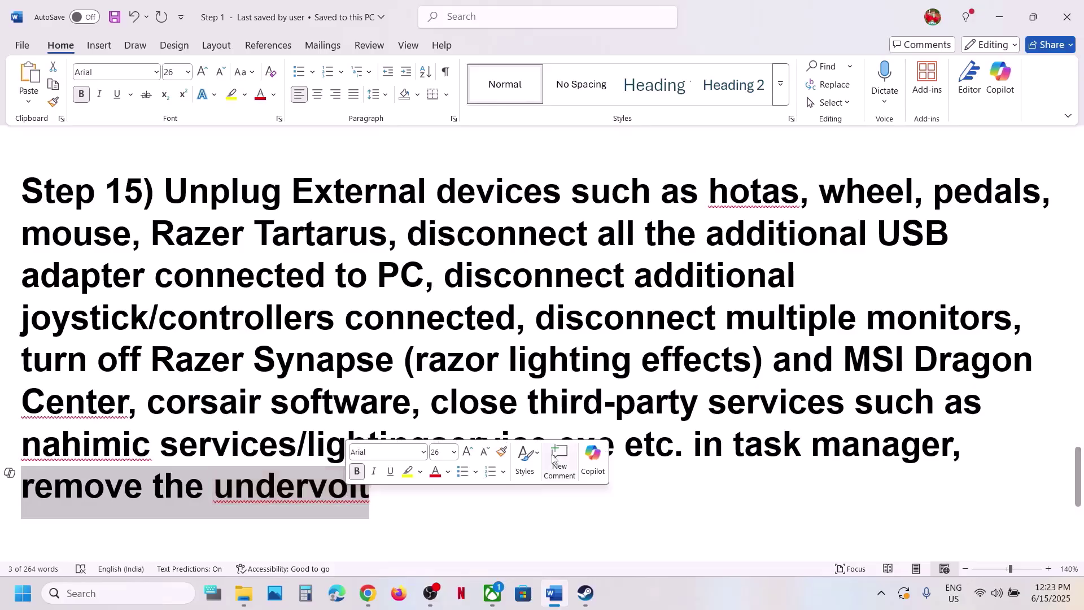
left_click(524, 381)
Review Step 16 on updating the system BIOS and check the laptop's battery charge in the quick settings
scroll(523, 380, "down", 3)
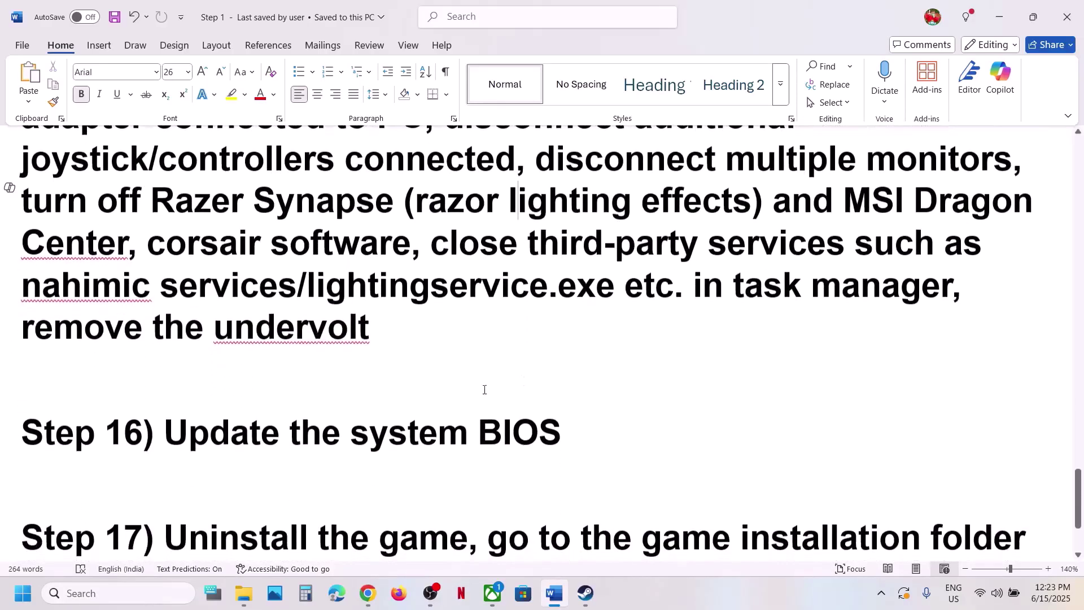
left_click_drag(262, 444, 528, 444)
scroll(528, 444, "up", 1)
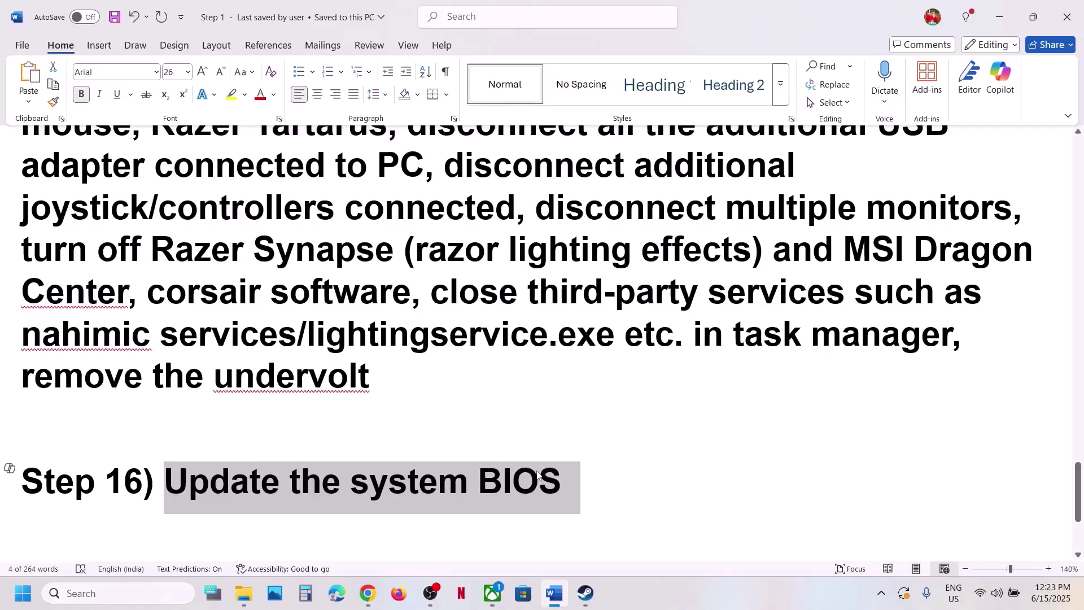
left_click(998, 593)
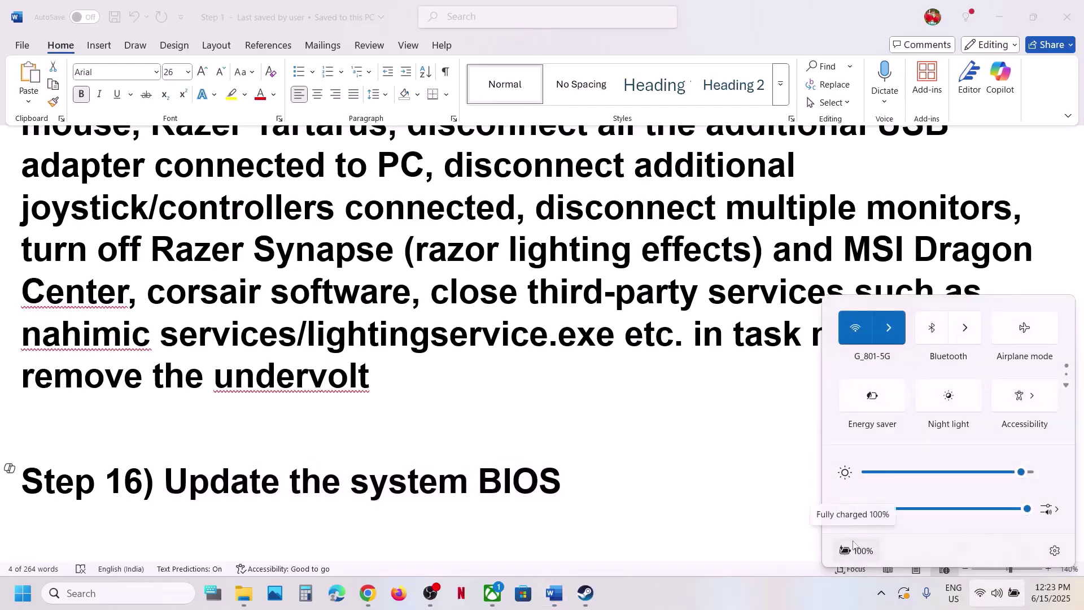
key("Escape")
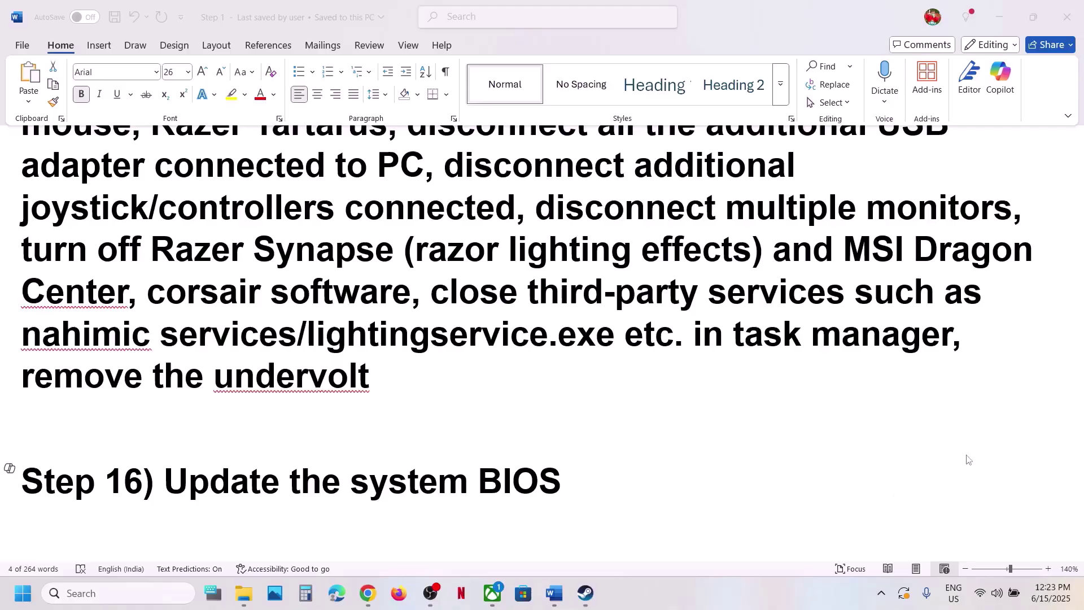
Review Step 17 on uninstalling the game, deleting its folder and reinstalling it on another drive, and switch to Steam
scroll(655, 455, "down", 3)
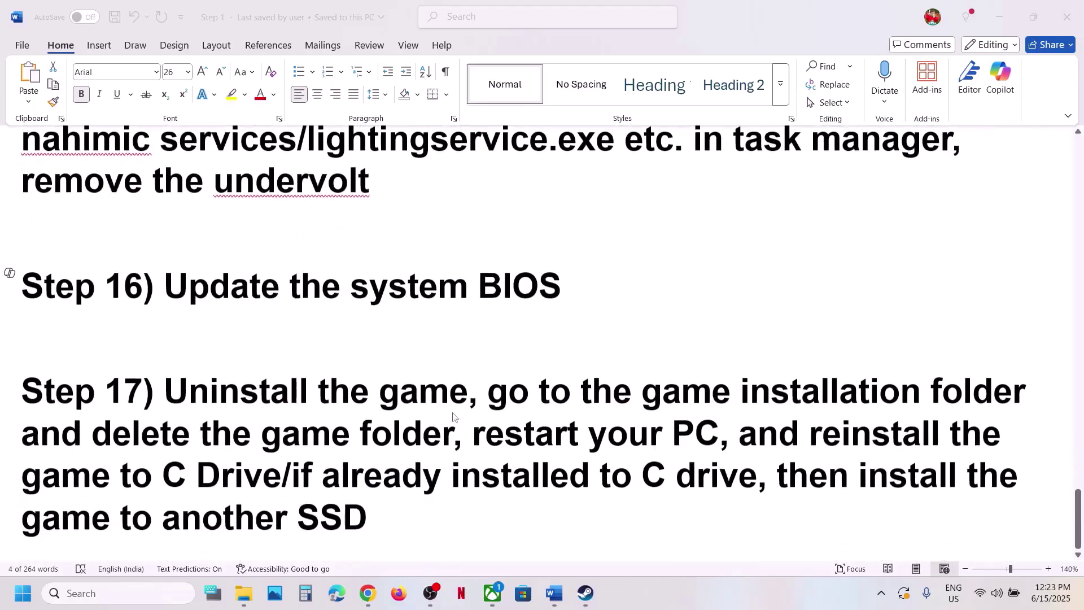
left_click_drag(169, 394, 571, 565)
left_click(585, 593)
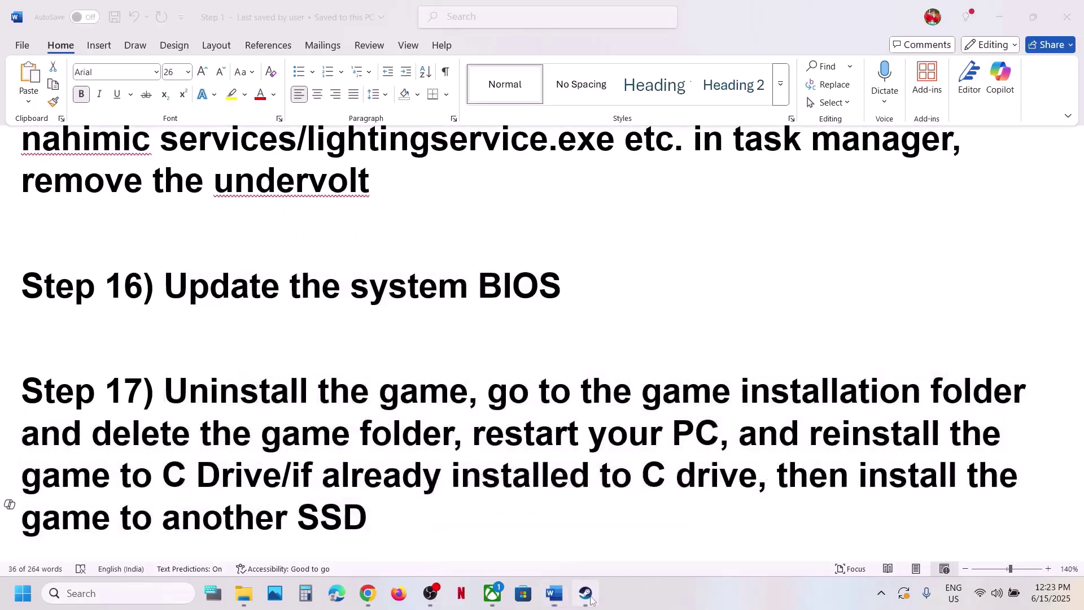
Show the uninstall option among The Alters' management options in Steam, dismiss it without uninstalling, and return to the Word document
right_click(117, 179)
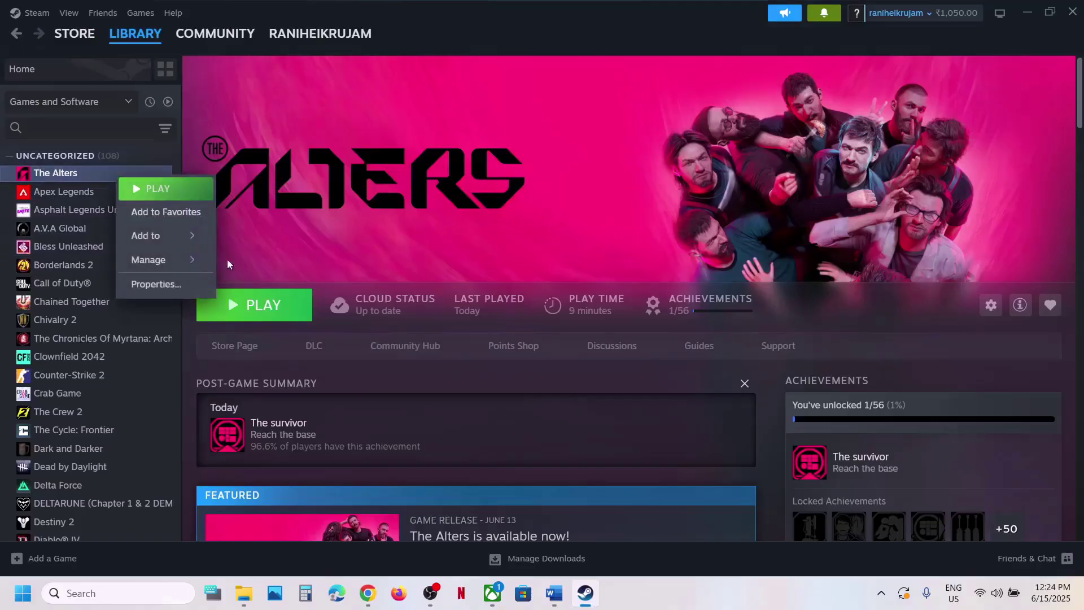
mouse_move(206, 260)
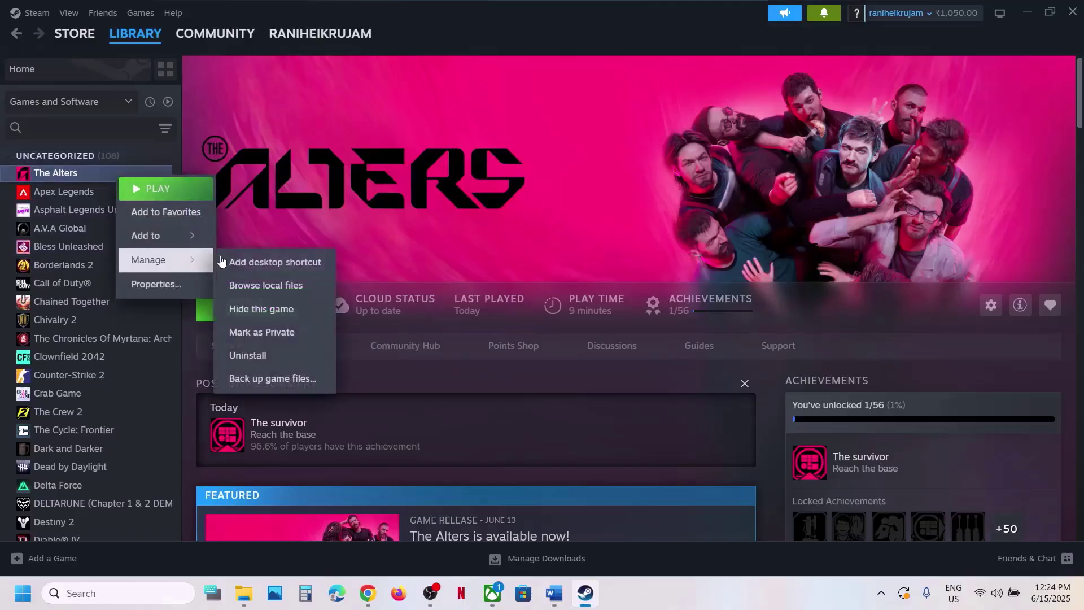
left_click(446, 248)
key("alt+Tab")
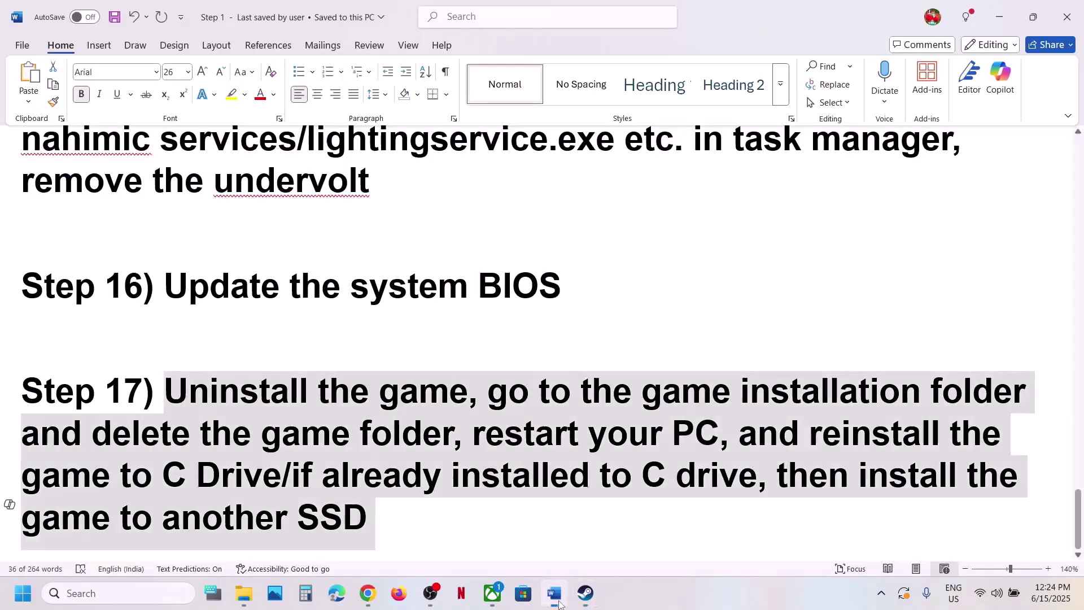
Review the rest of Step 17 on restarting the PC and reinstalling the game to C drive or another SSD
left_click(449, 447)
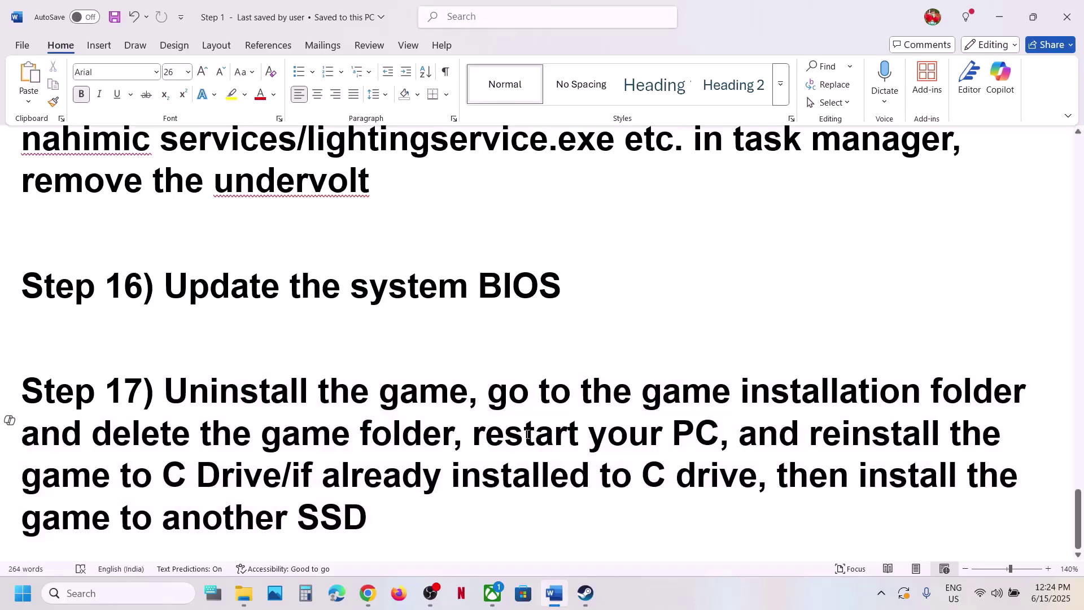
left_click_drag(527, 434, 667, 434)
left_click_drag(810, 434, 400, 477)
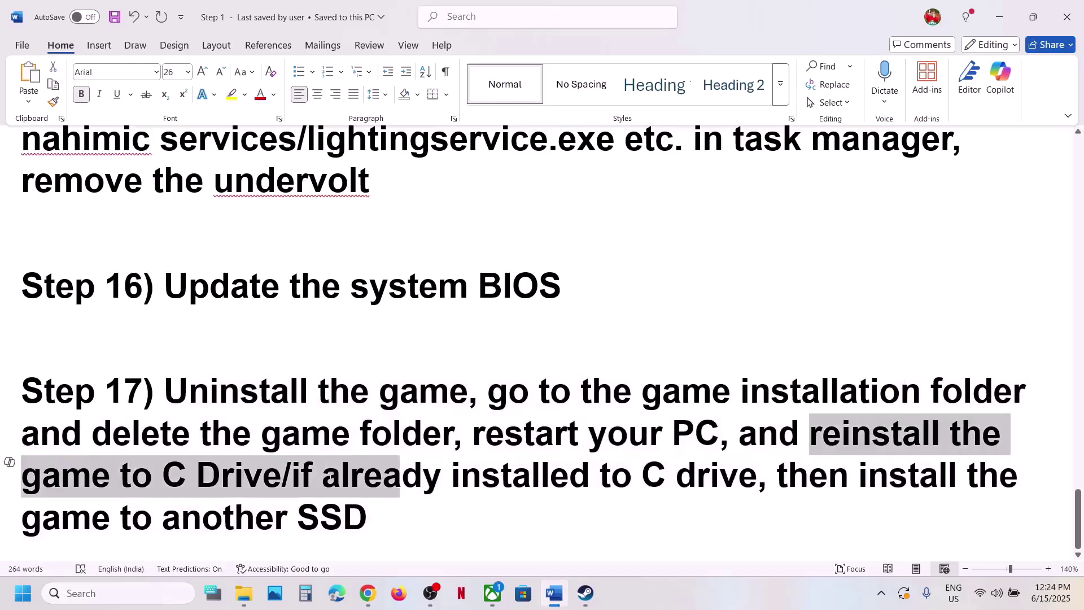
left_click_drag(330, 477, 282, 476)
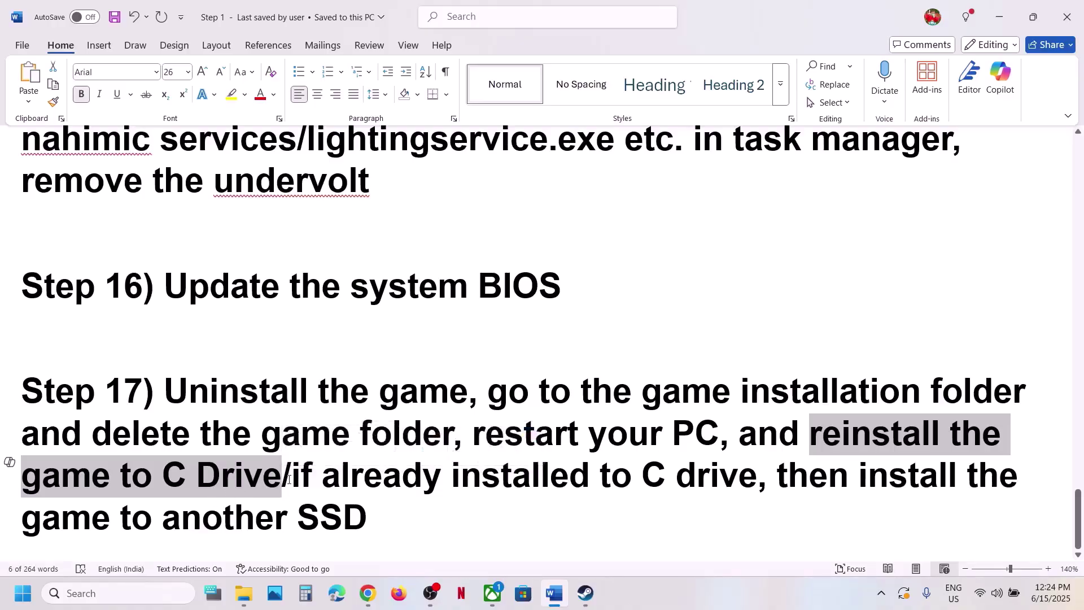
left_click_drag(291, 479, 496, 501)
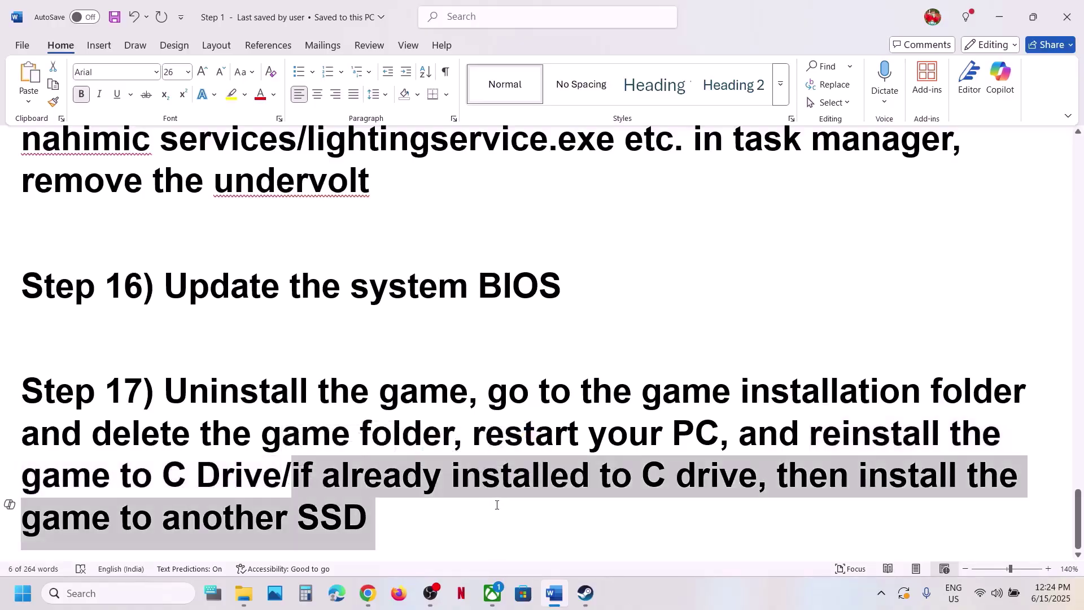
left_click(430, 525)
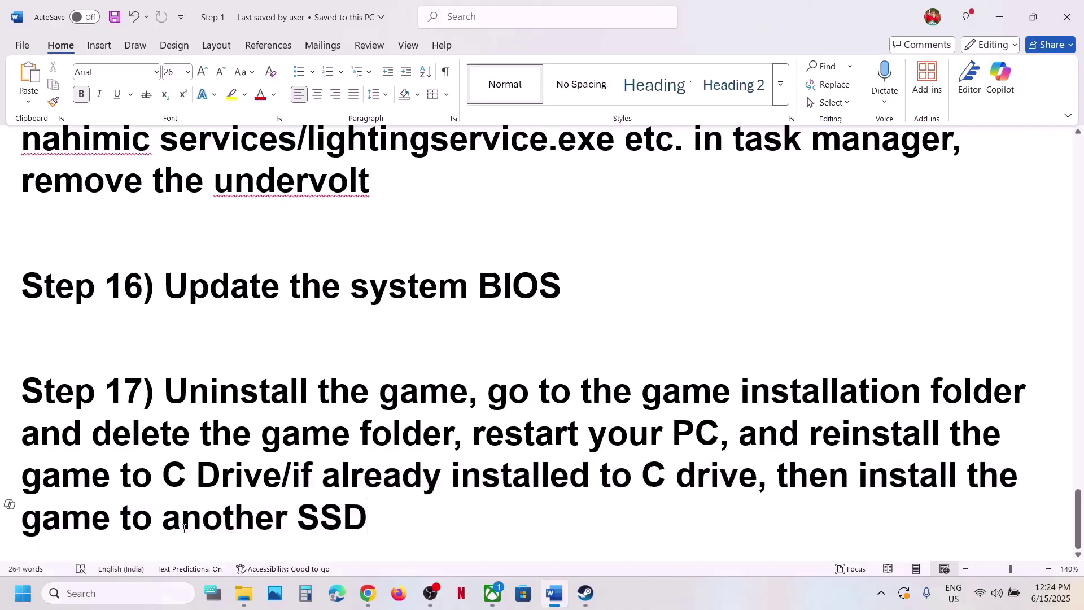
left_click_drag(178, 525, 370, 524)
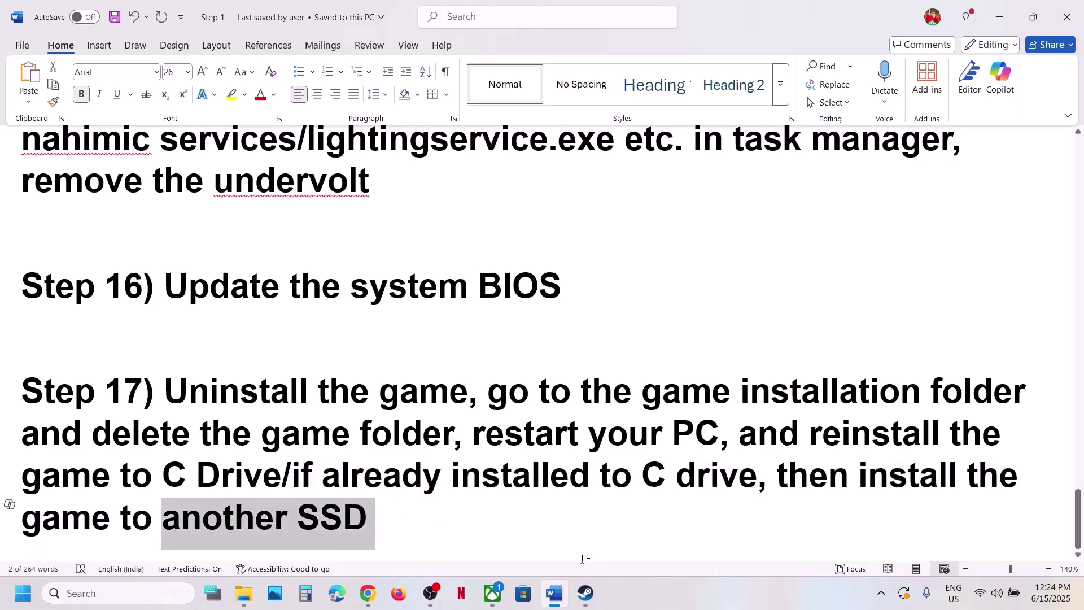
View The Alters' page in Steam and in the Xbox app, and return to the Steam library
left_click(590, 598)
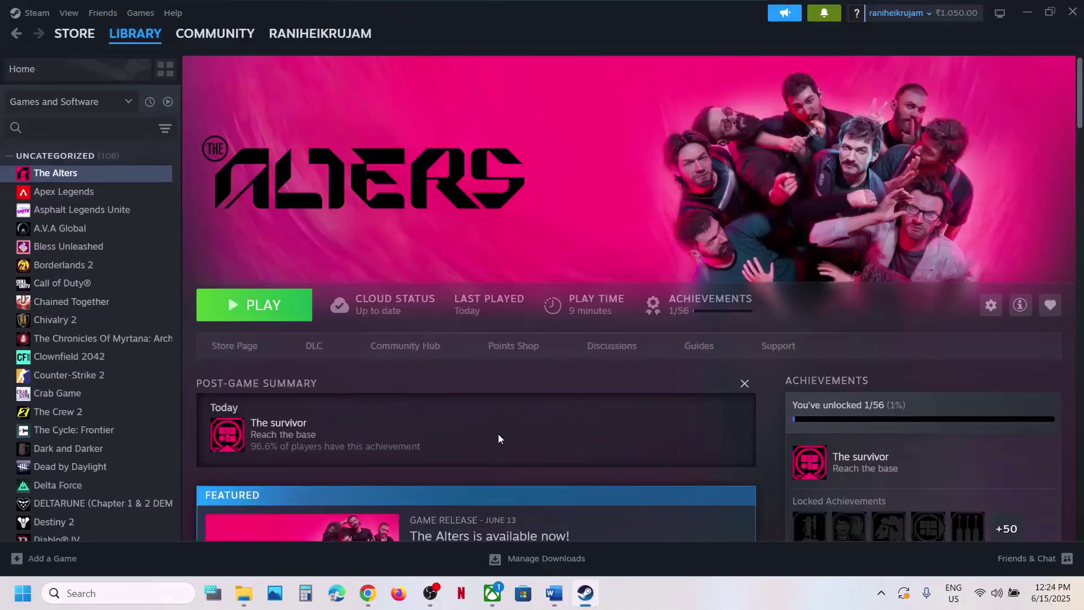
left_click(492, 593)
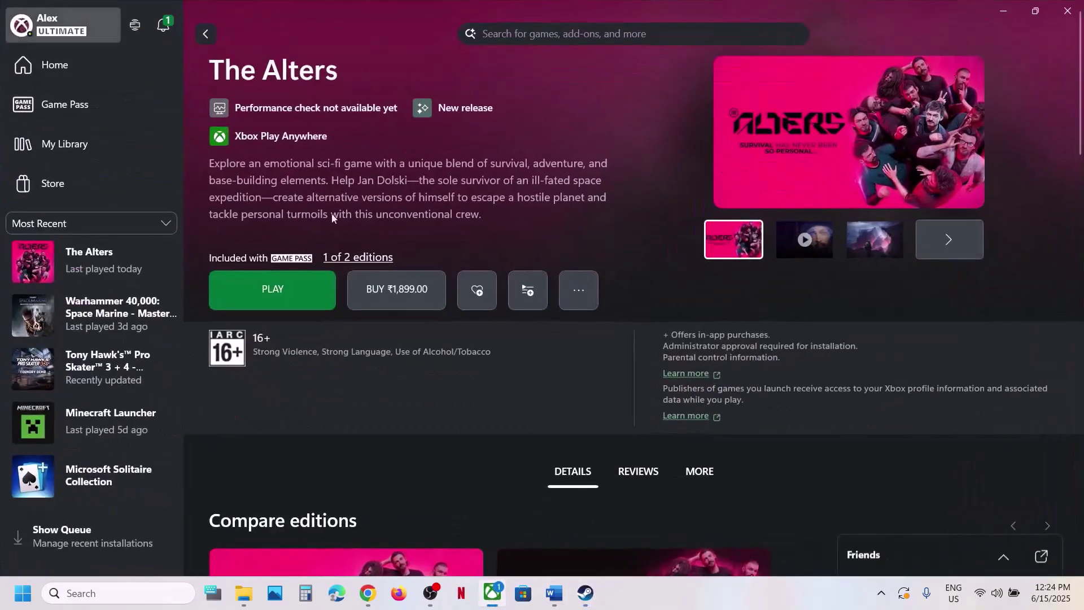
left_click(585, 593)
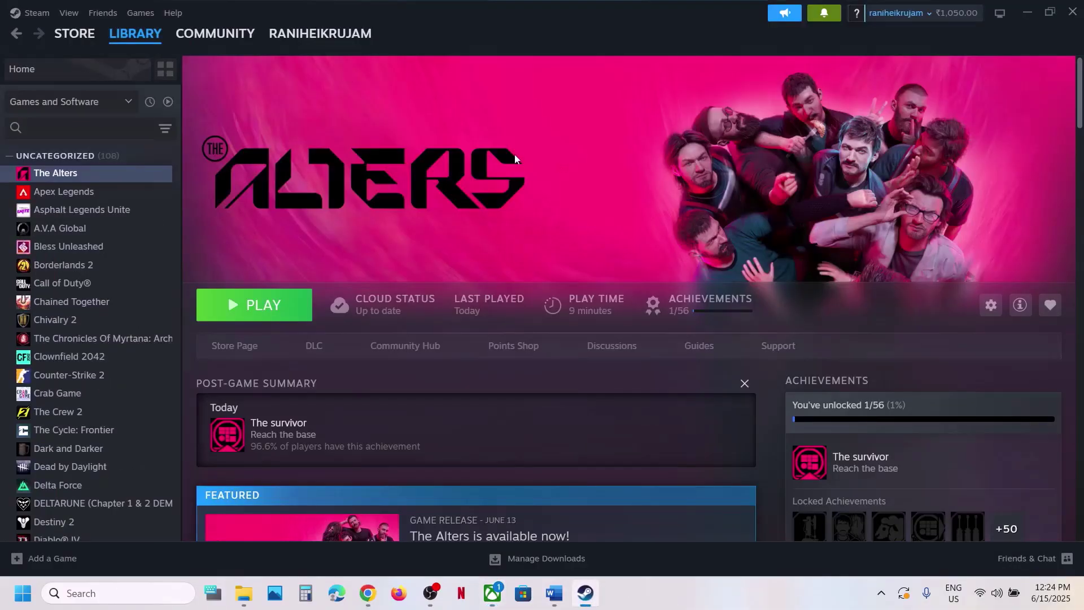